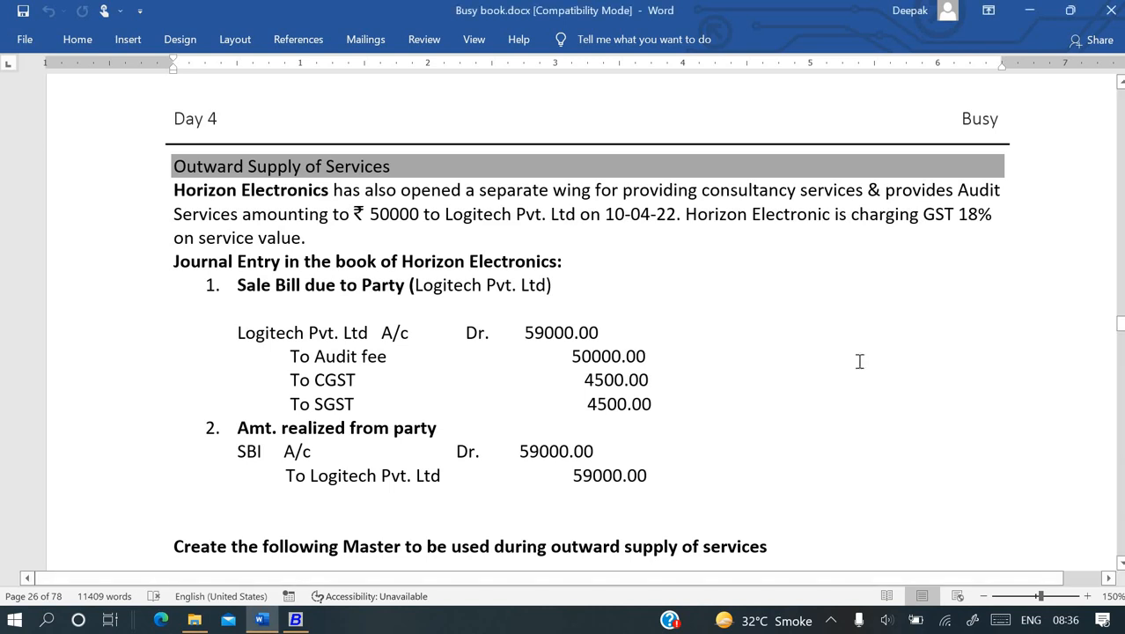
- Scroll to the 'Create the following Master' list on page 40 and select 'Audit fees' in the first bullet
click(1120, 563)
click(1121, 568)
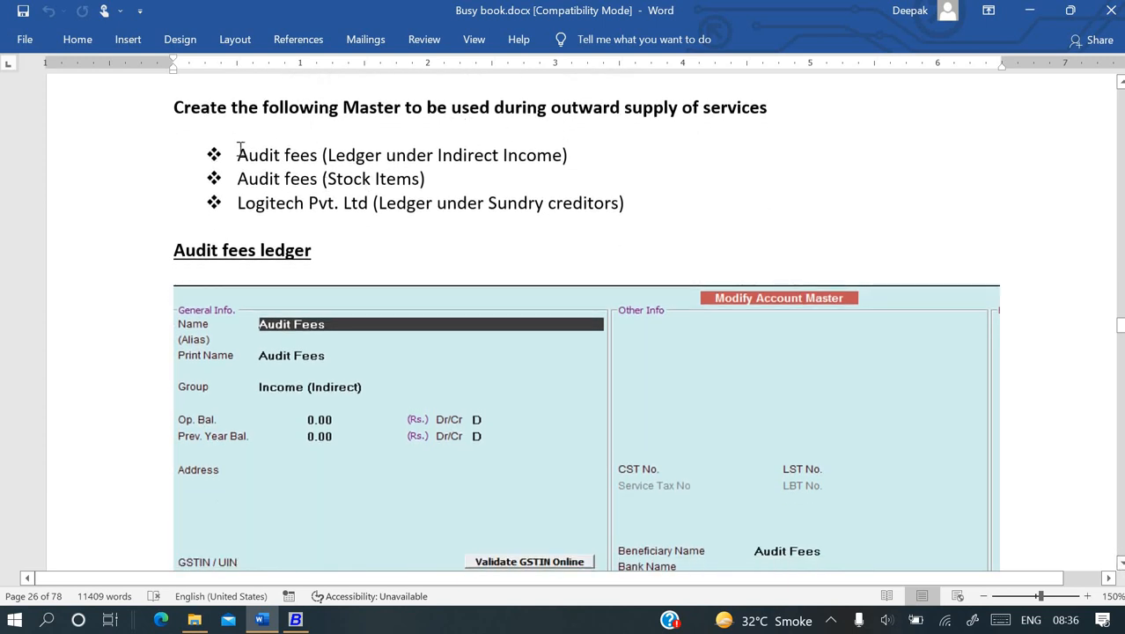
drag(238, 155, 306, 156)
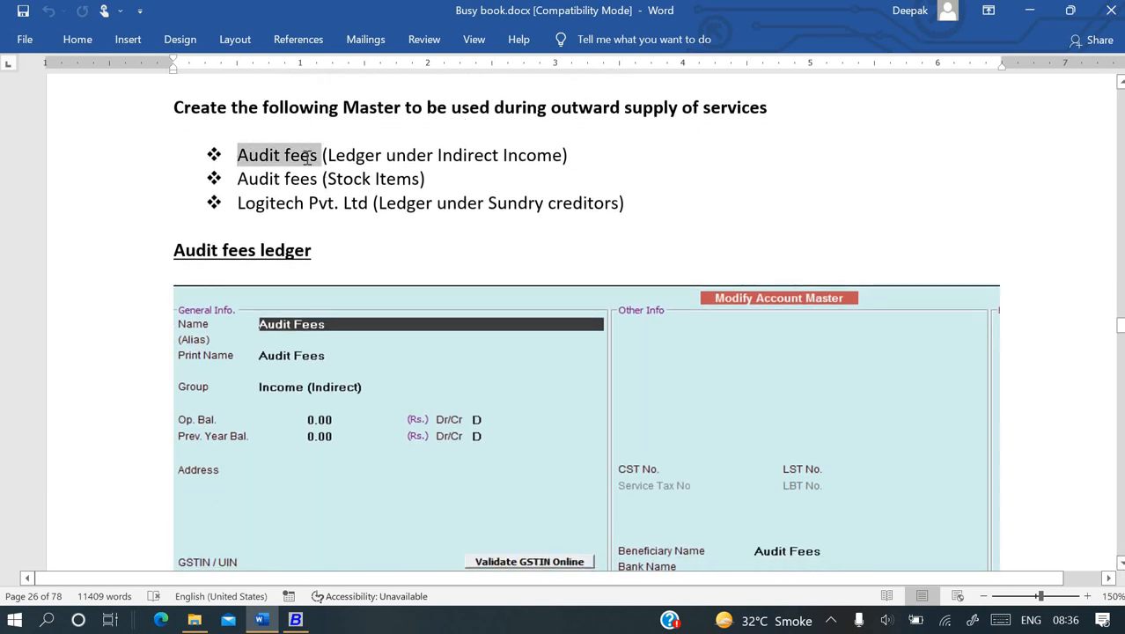
click(301, 158)
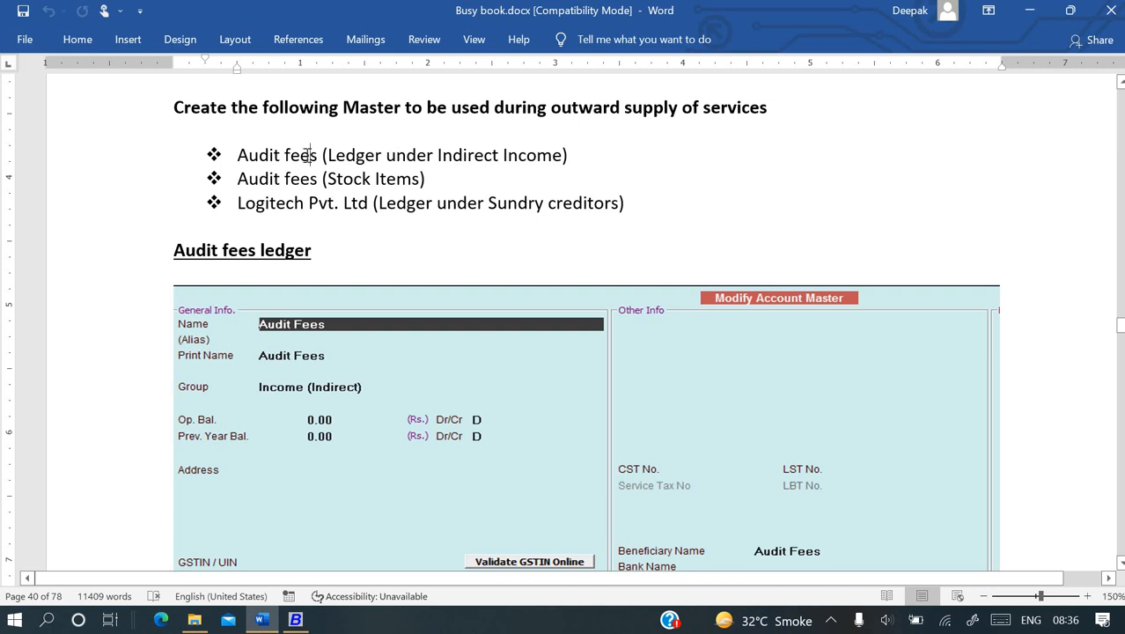
click(259, 178)
click(269, 155)
- Scroll past the Modify Account Master screenshot to the Audit Fees (Stock Item) section on page 41
scroll(348, 329, down, 1)
scroll(347, 329, down, 3)
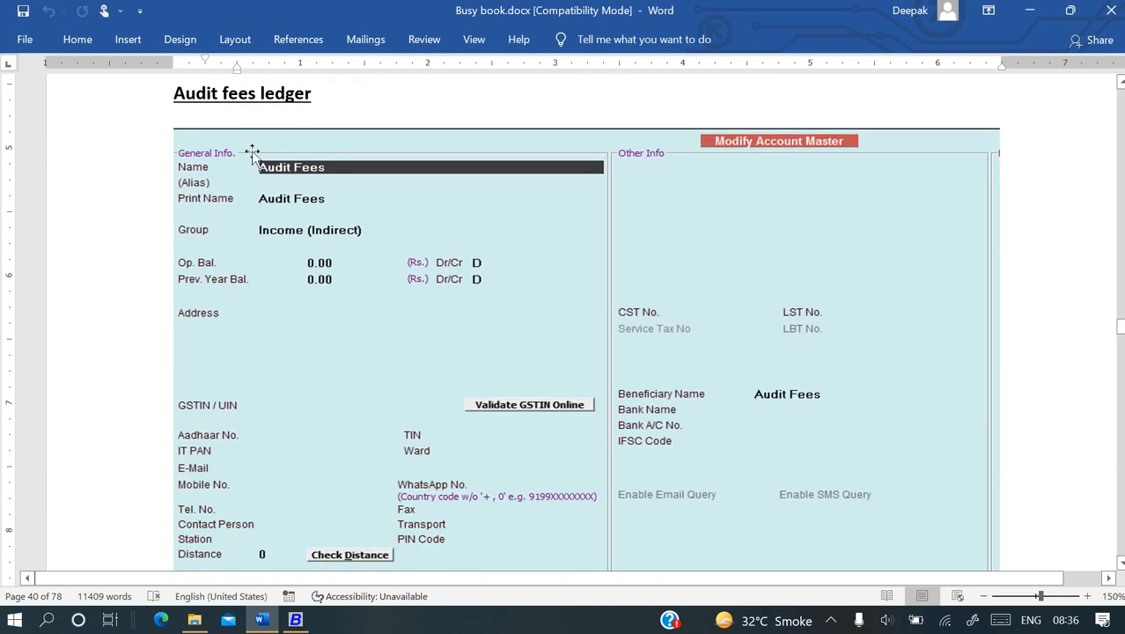
scroll(339, 384, down, 1)
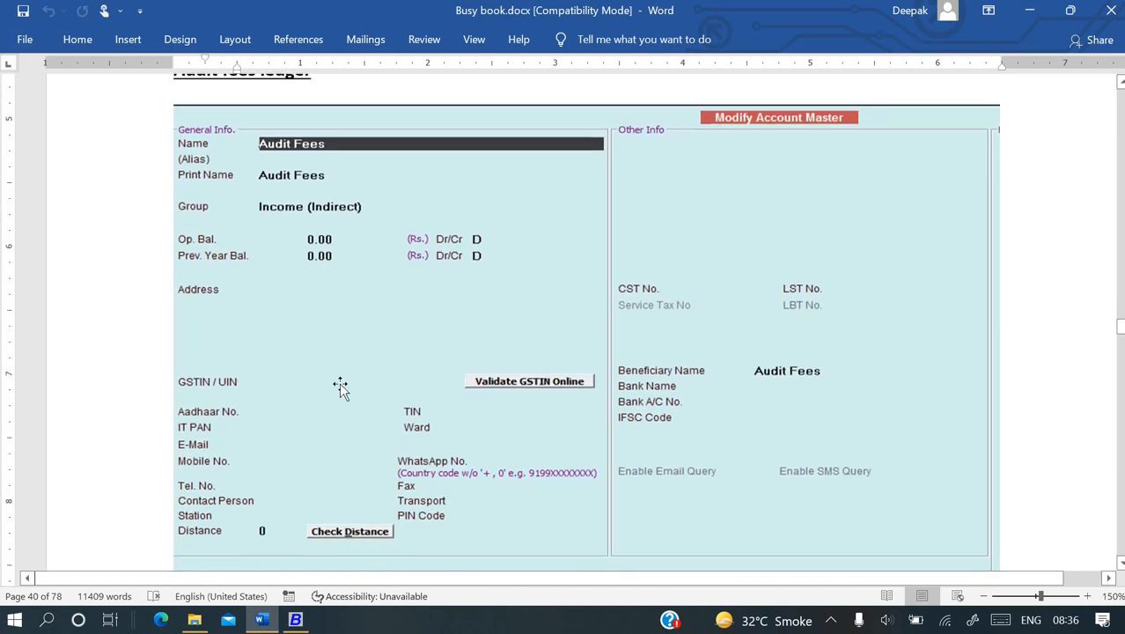
scroll(388, 421, down, 3)
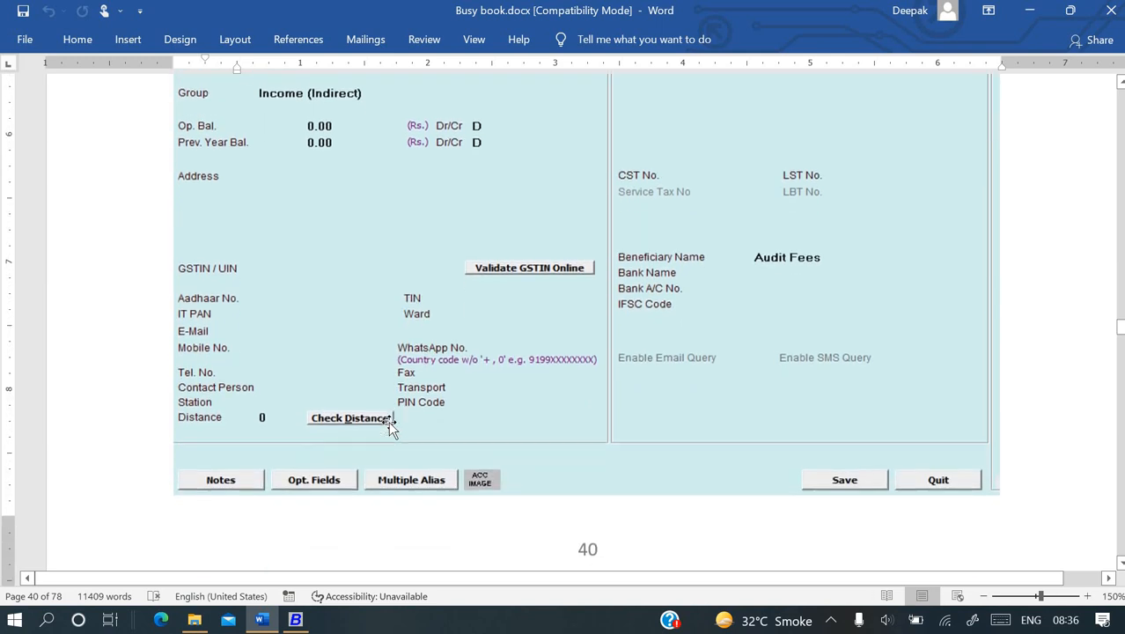
scroll(714, 458, down, 1)
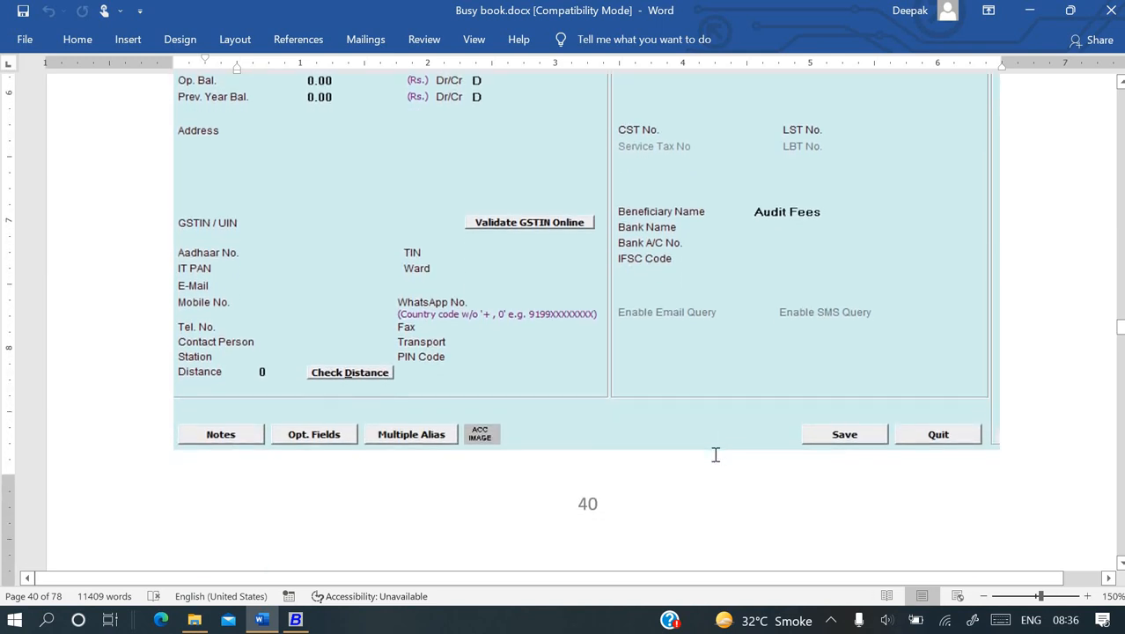
scroll(714, 458, up, 3)
scroll(715, 454, down, 18)
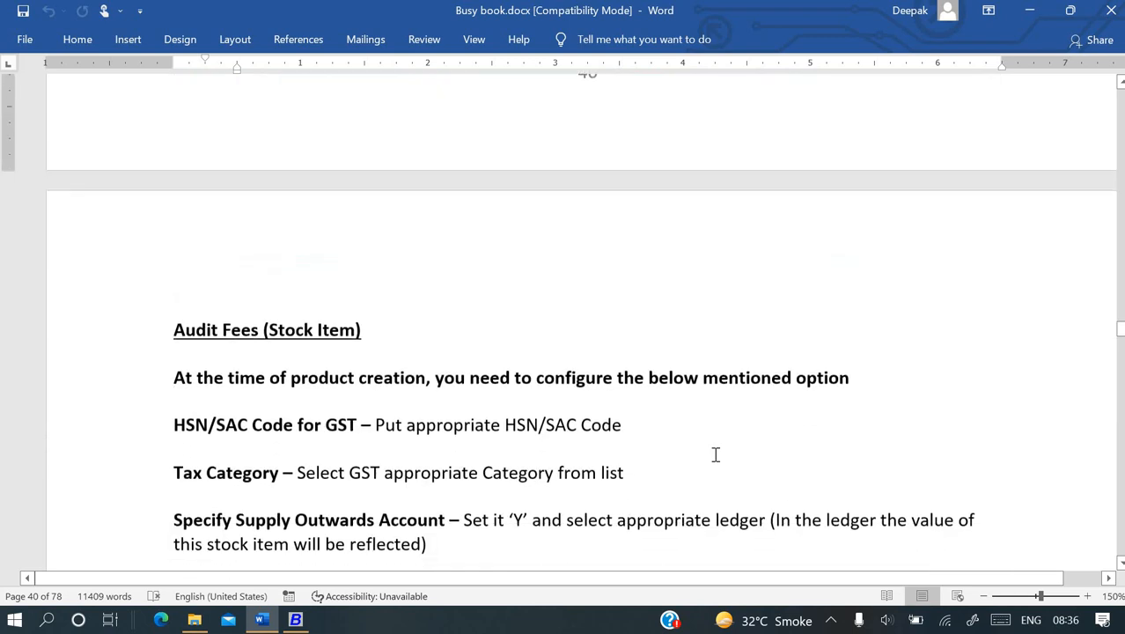
scroll(715, 455, down, 2)
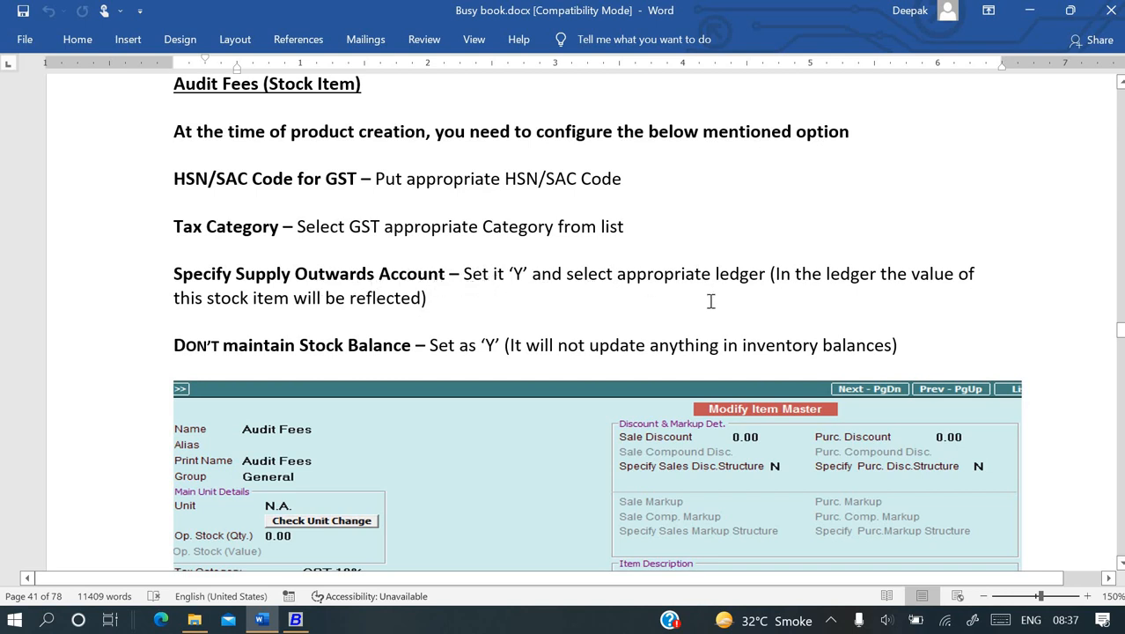
- Scroll through the Modify Item Master screenshot and back up to the Audit Fees Modify Account Master on page 40
scroll(573, 299, down, 2)
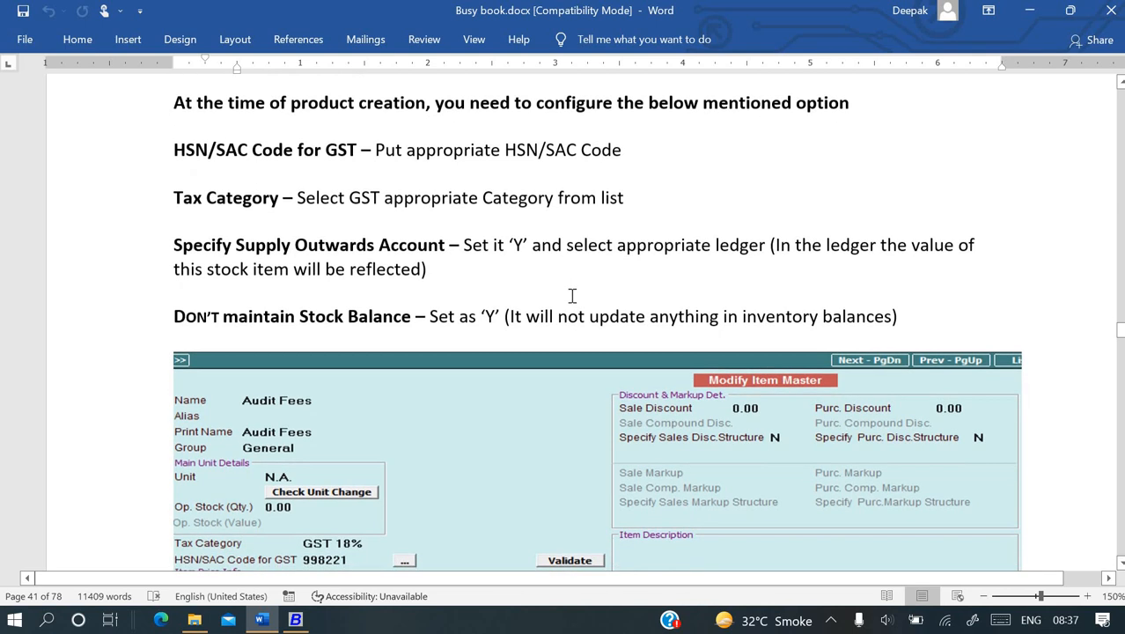
scroll(570, 299, down, 4)
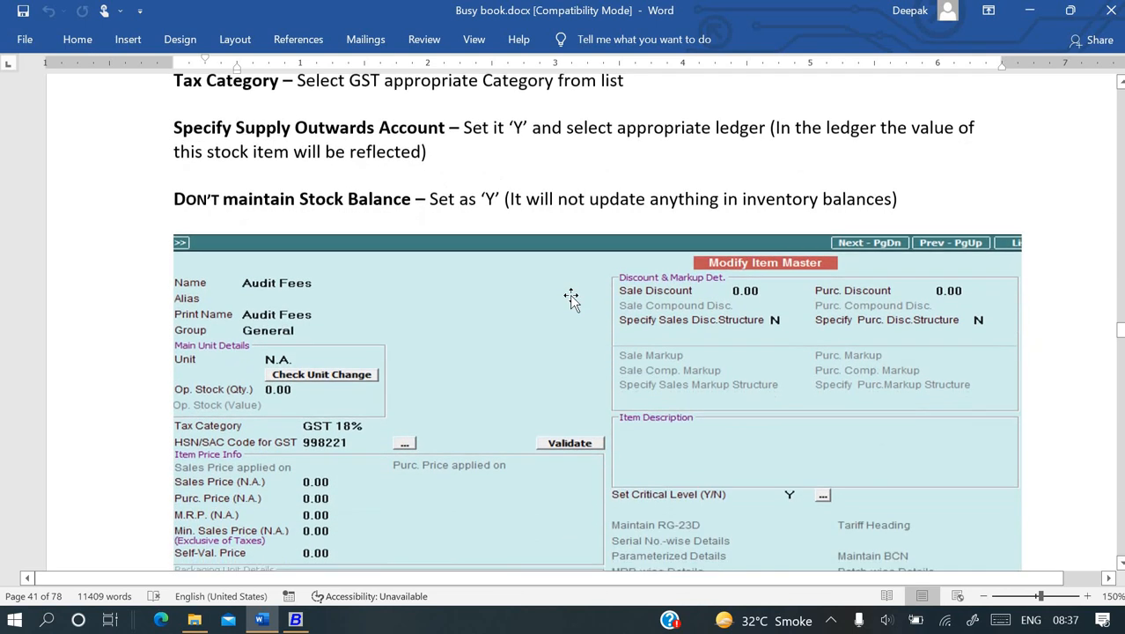
scroll(379, 195, up, 2)
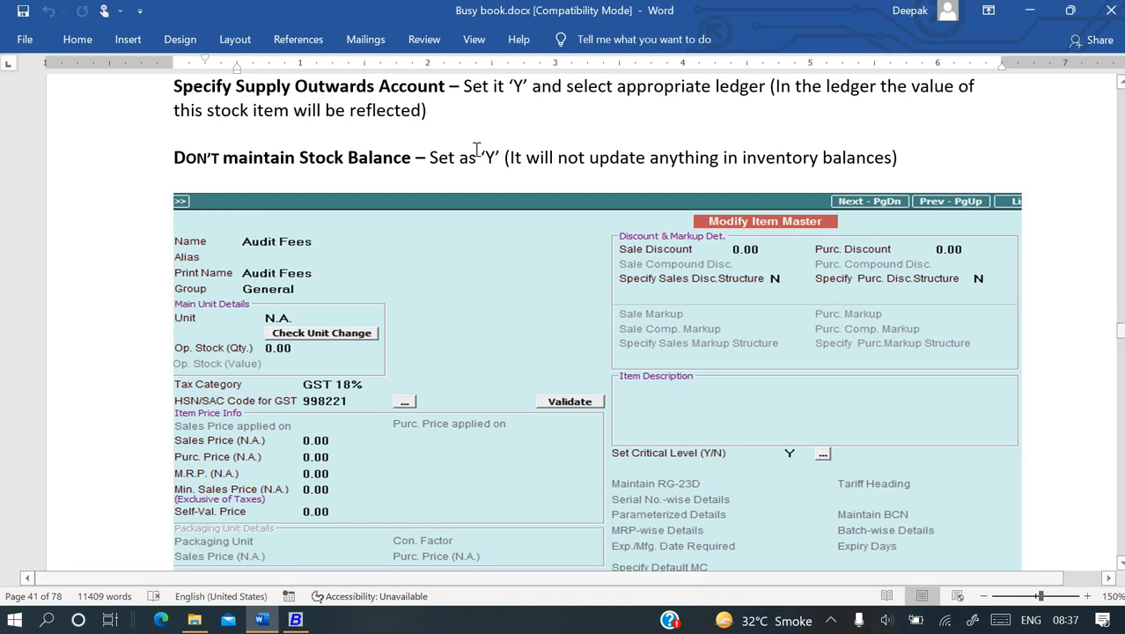
scroll(476, 149, down, 4)
scroll(476, 151, down, 3)
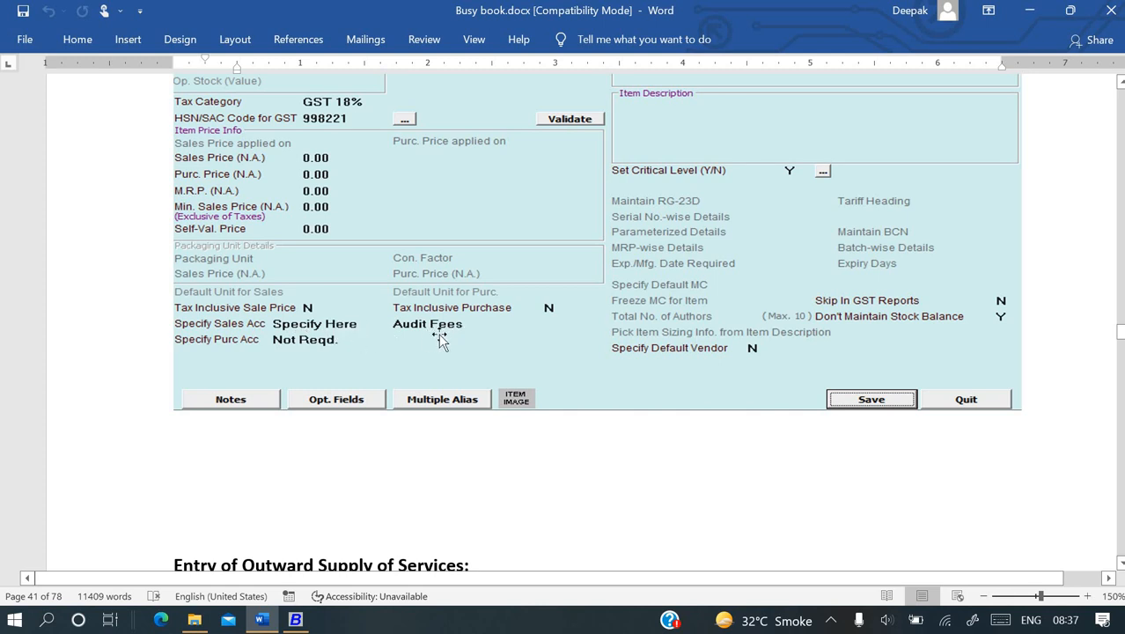
scroll(273, 123, up, 3)
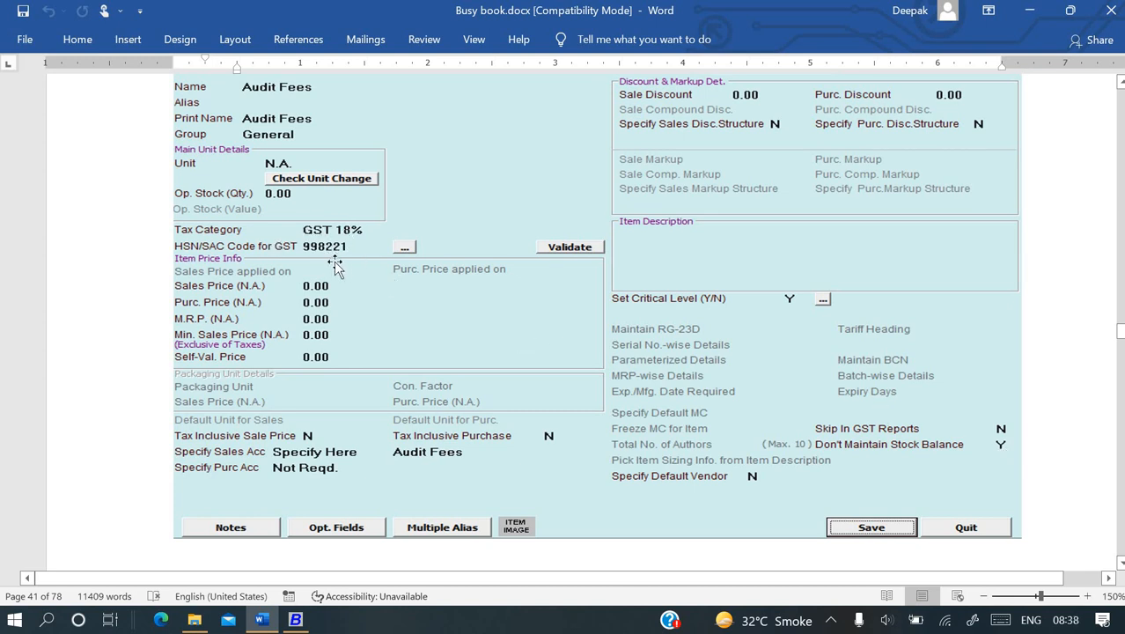
scroll(335, 262, up, 3)
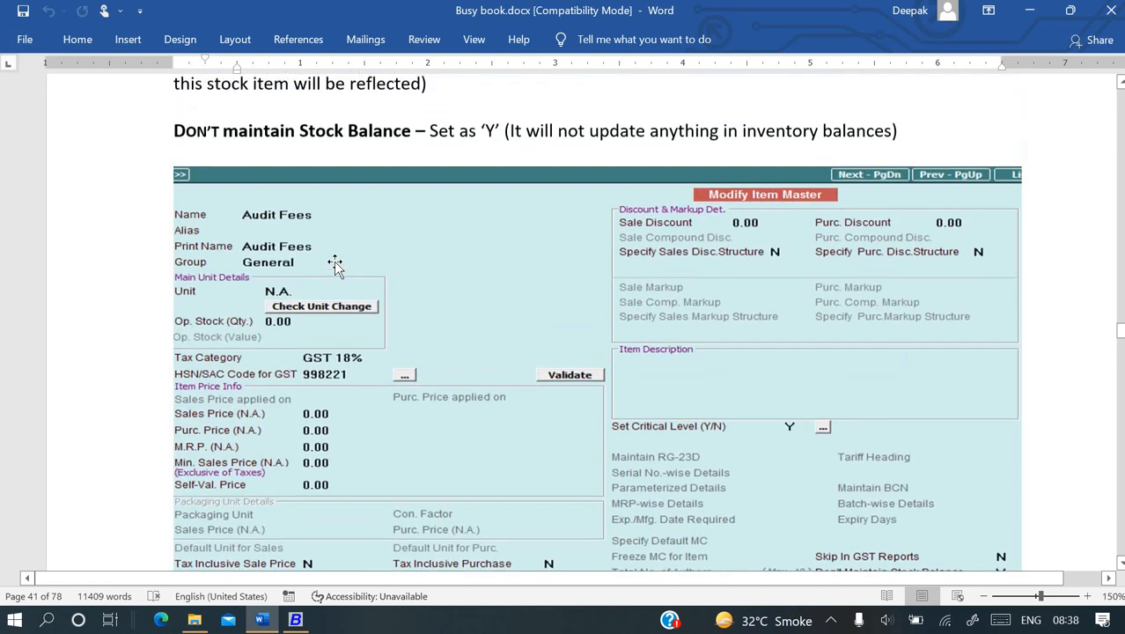
scroll(335, 263, down, 2)
scroll(334, 262, up, 10)
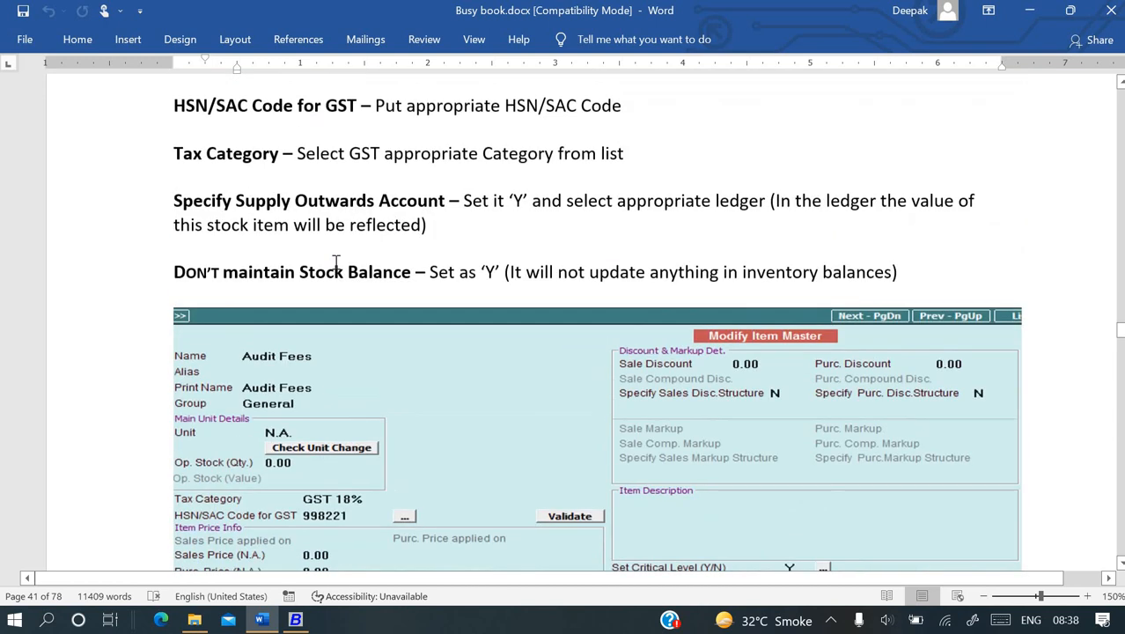
scroll(335, 263, up, 10)
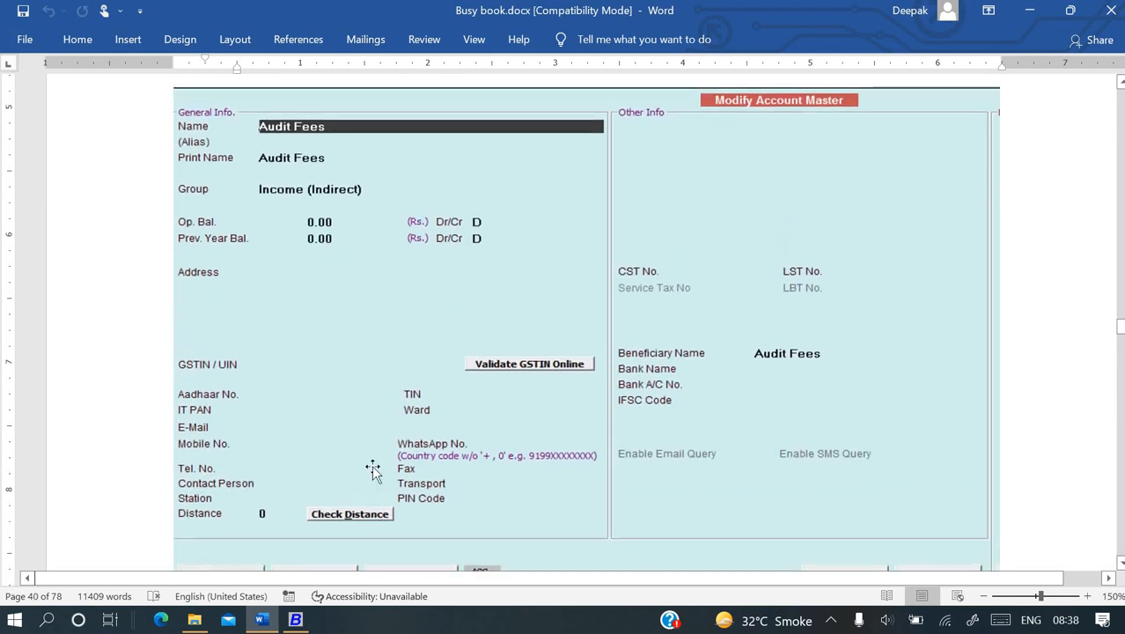
- In Busy, start a new account from Masters > Account > Add named Audit Fee
click(296, 620)
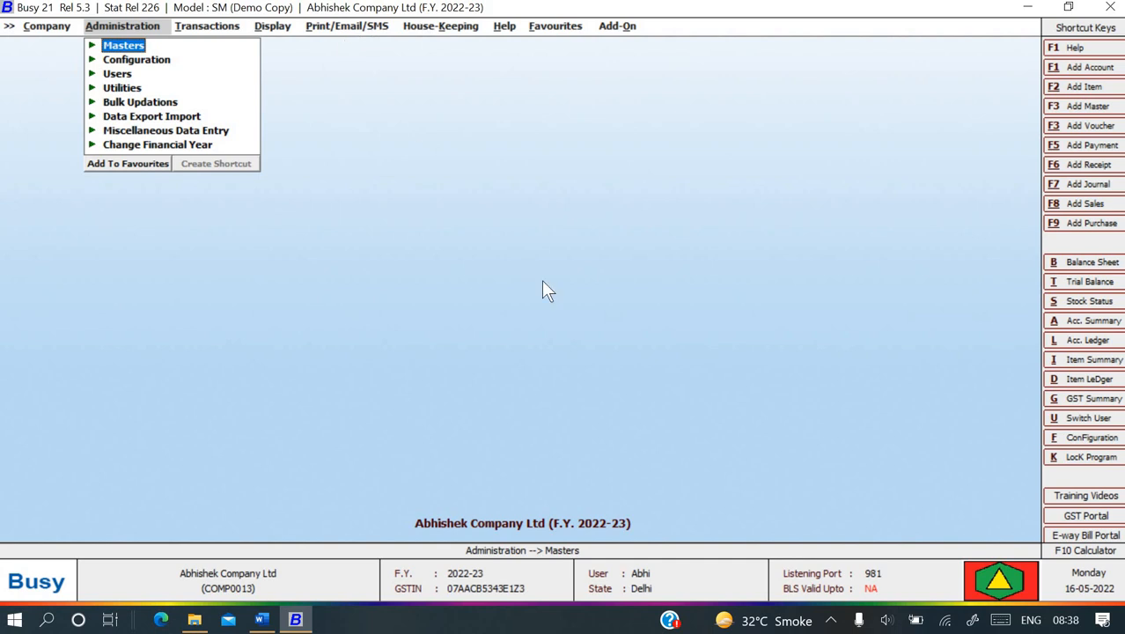
key(Return)
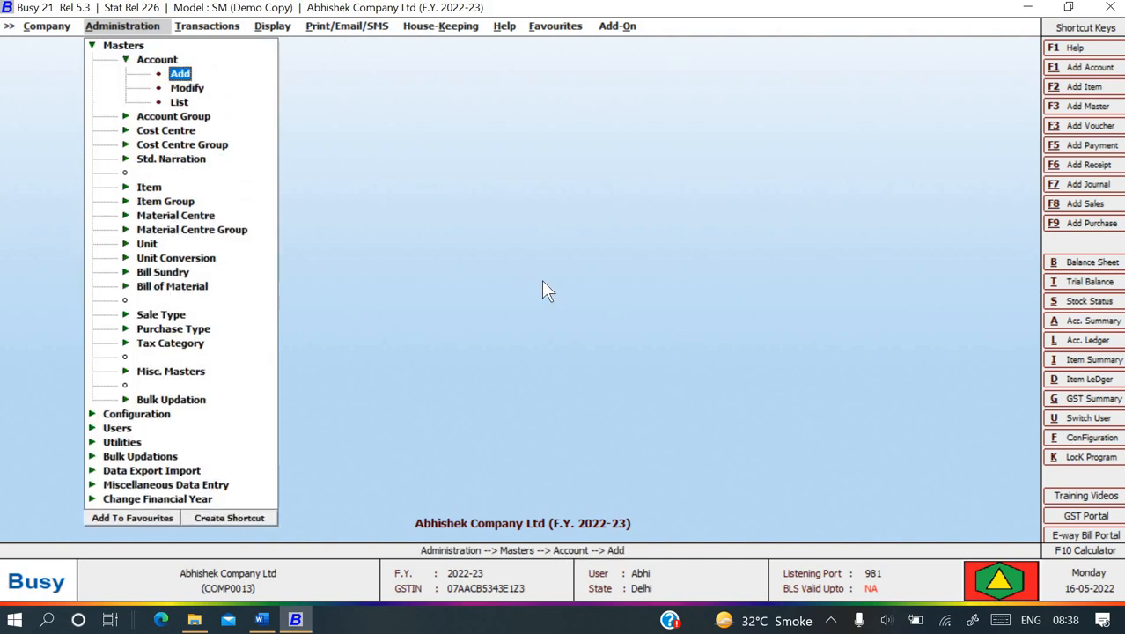
key(Return)
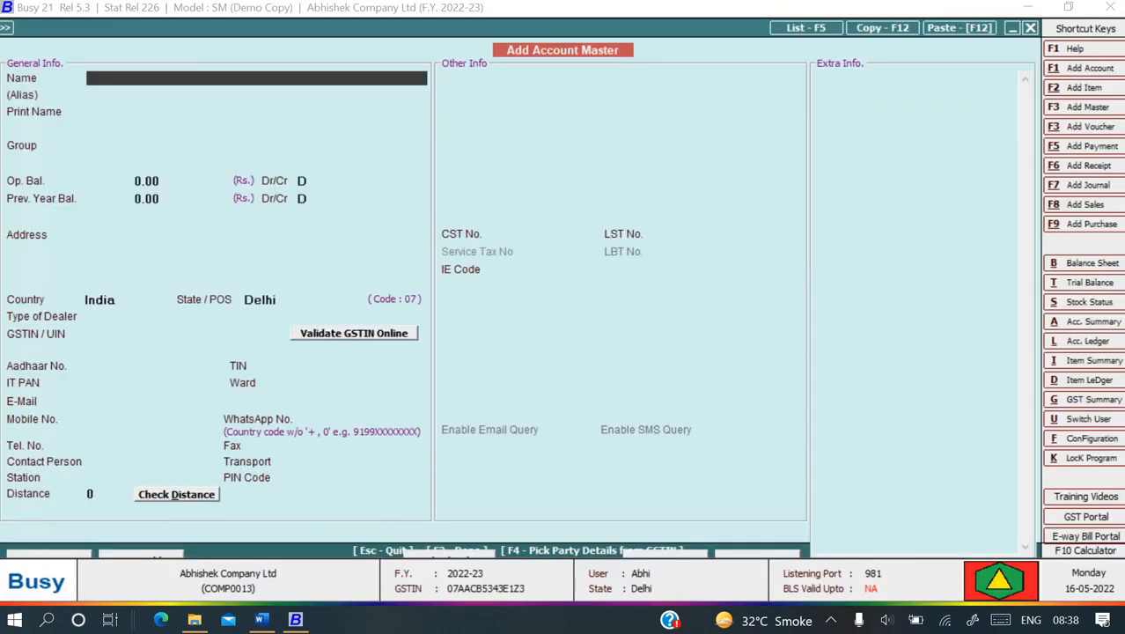
text(Audit Fee)
key(Return)
key(Return)
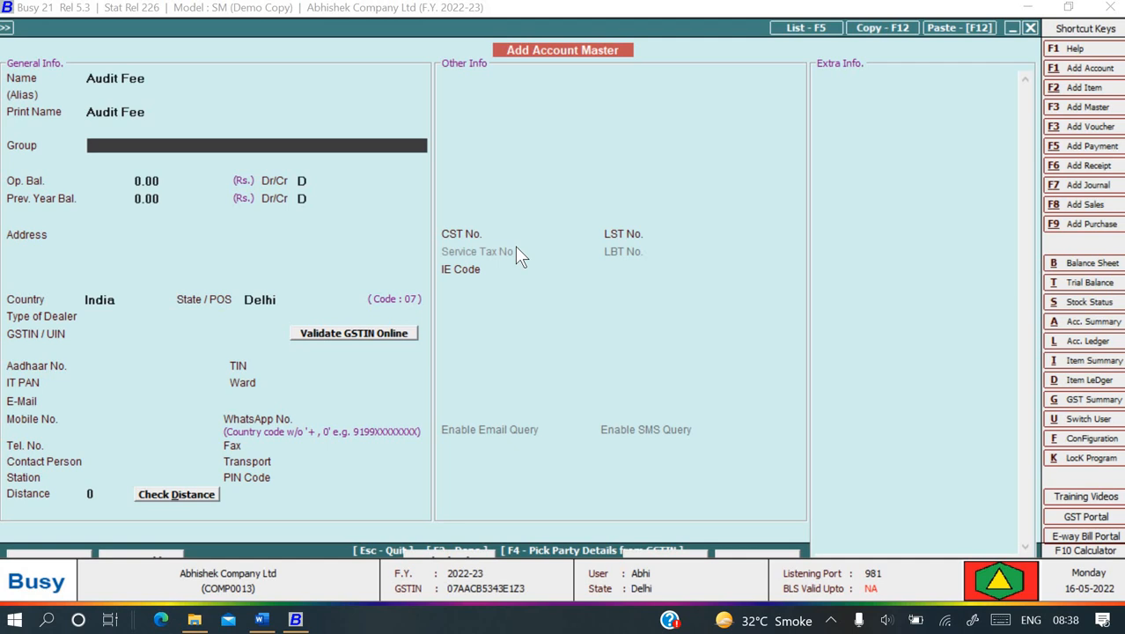
- Place Audit Fee in Income (Direct/Opr.) with no cost centre allocation, and save it
text(d)
key(Down)
key(Down)
key(Down)
key(Down)
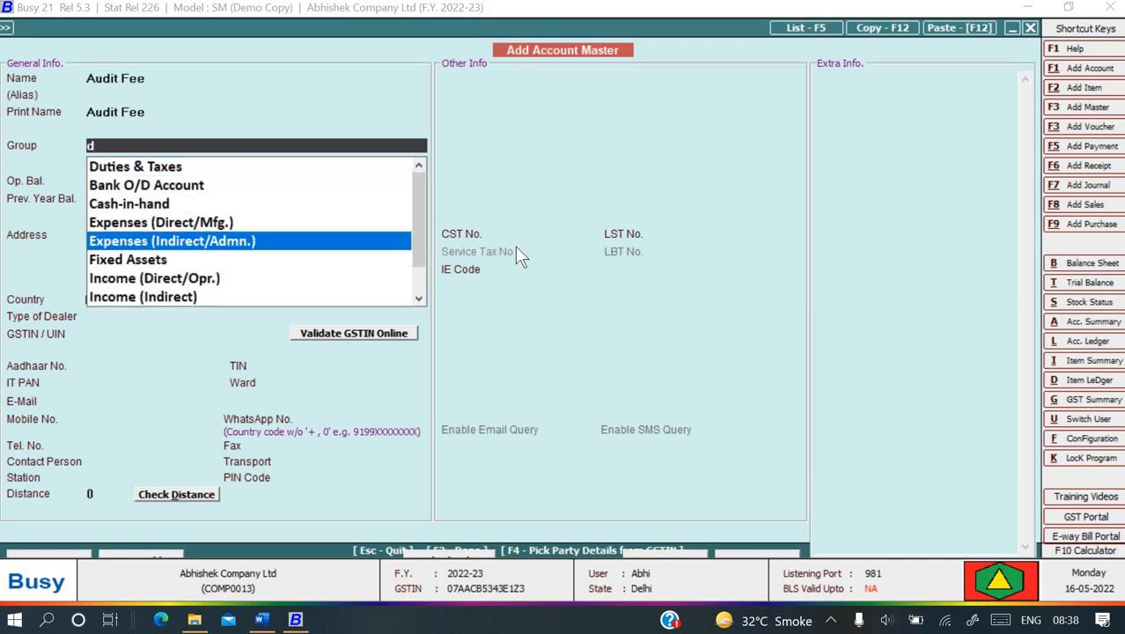
key(Down)
key(Down)
key(Down)
key(Up)
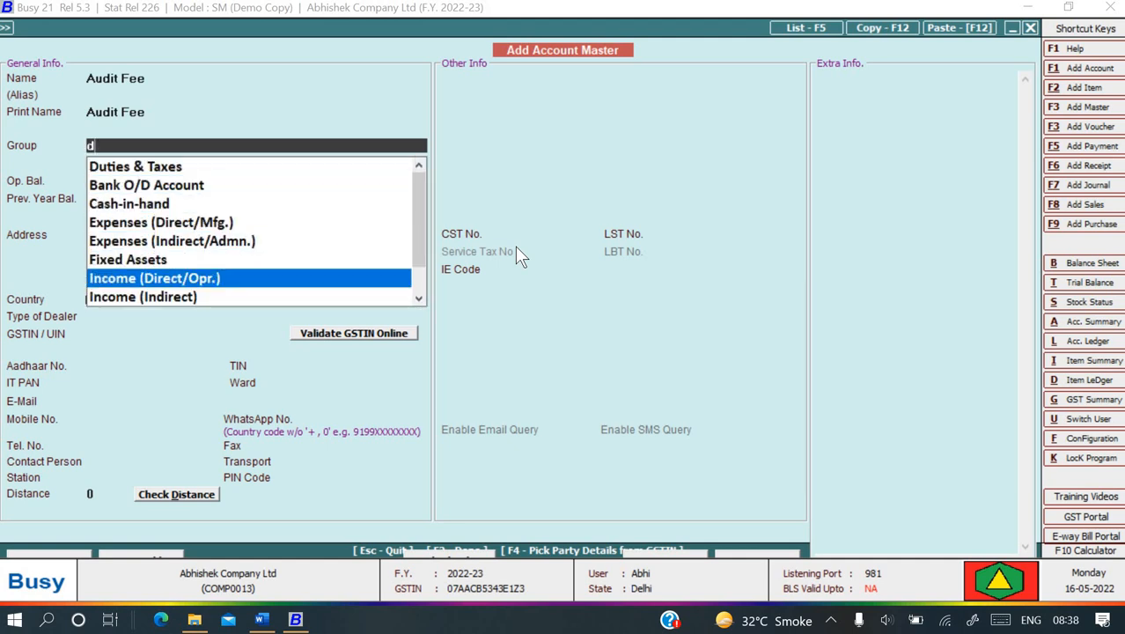
key(Return)
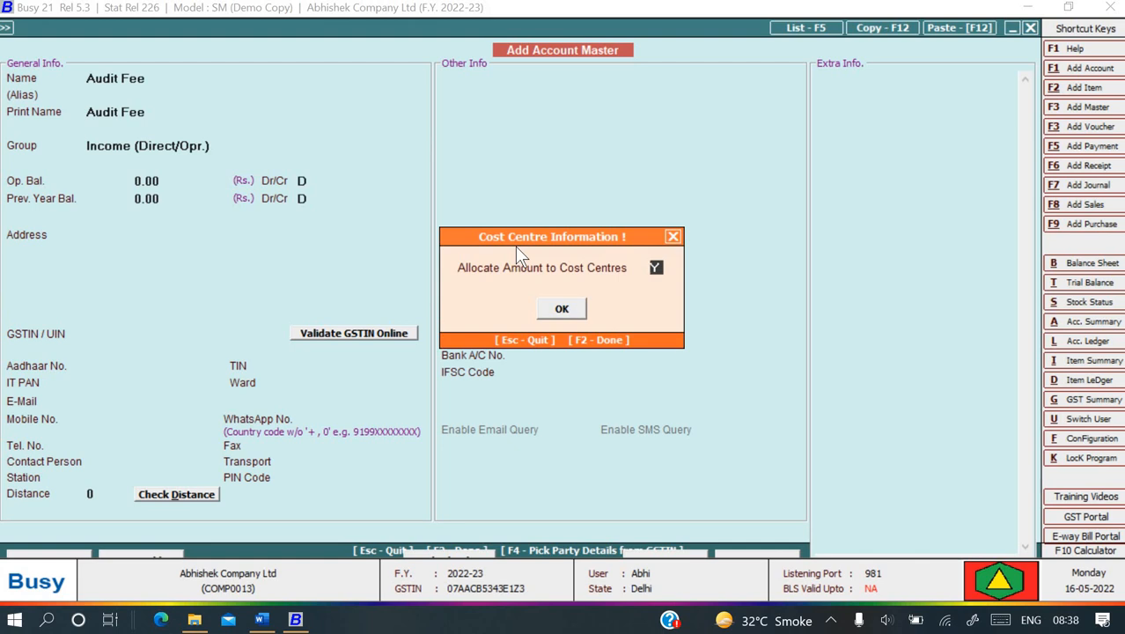
key(n)
key(Return)
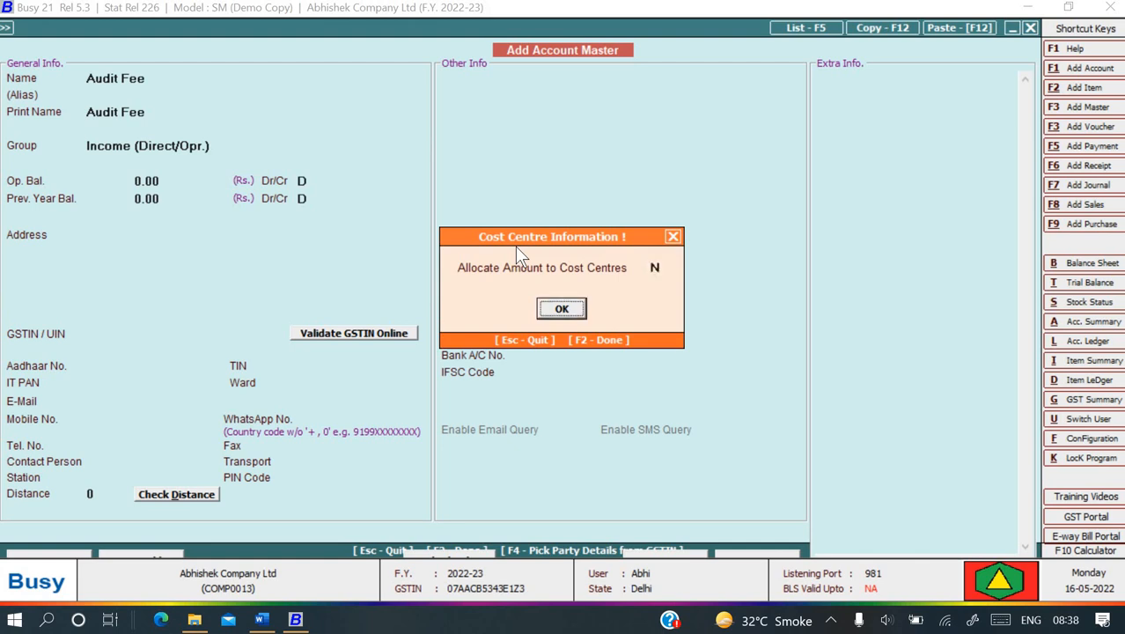
key(Return)
key(Return)
key(Return)
key(Return)
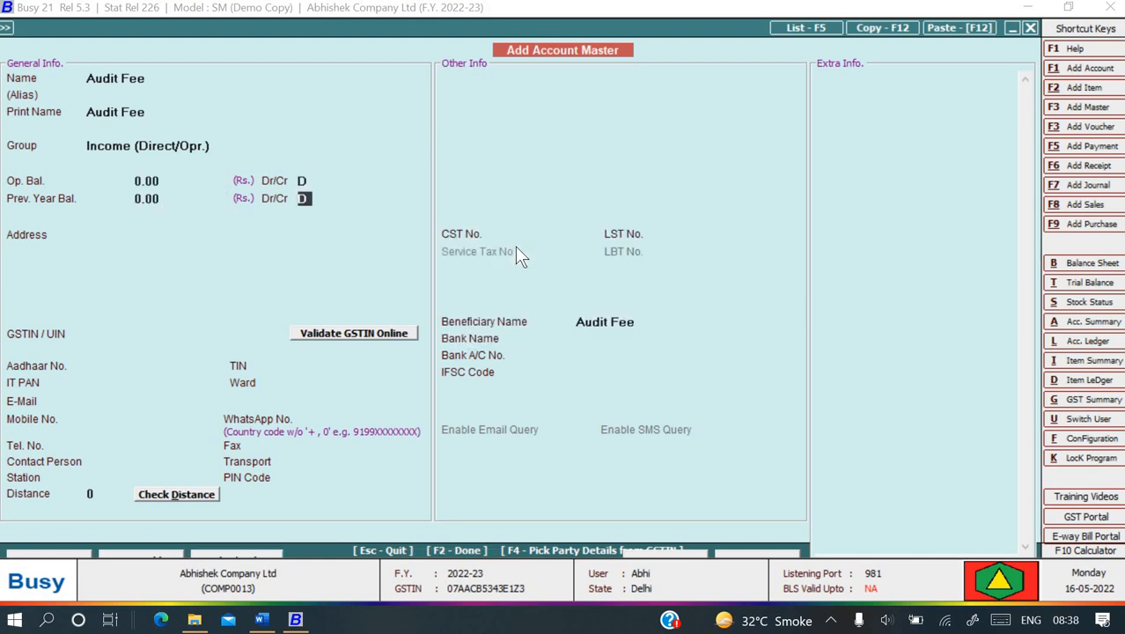
key(Return)
key(F2)
key(Return)
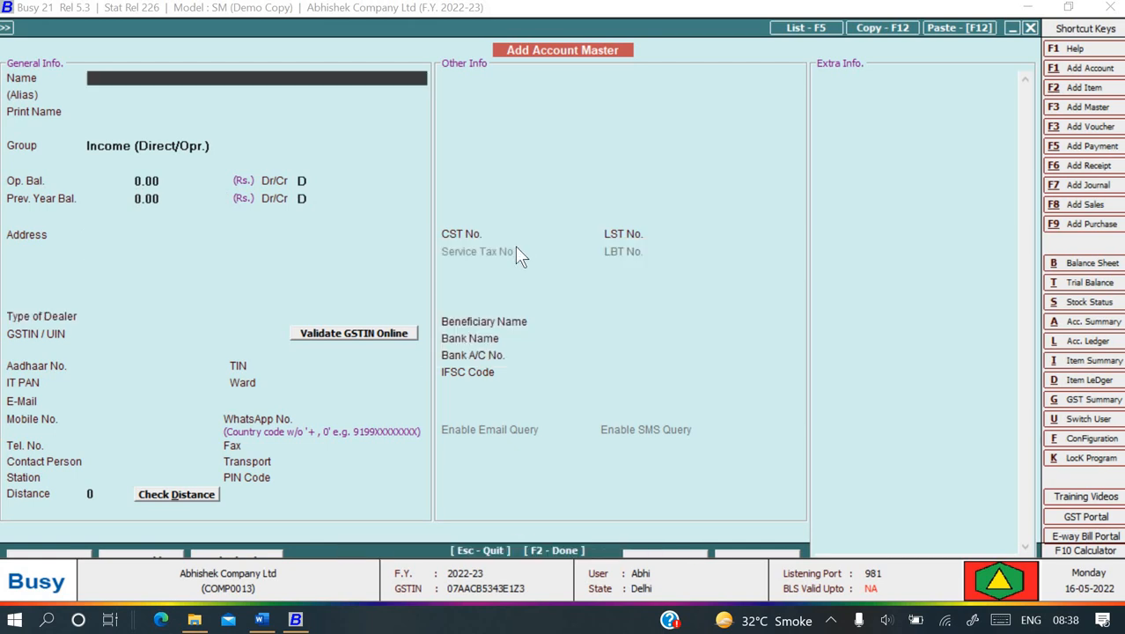
key(Escape)
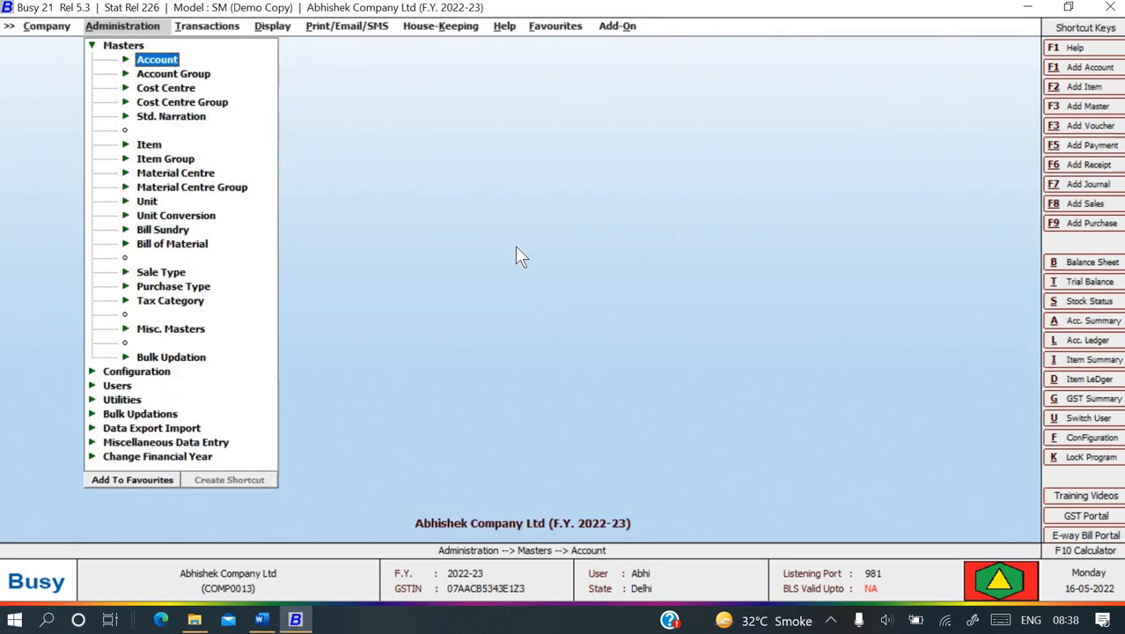
- Start a new item master named Audit Fee, checking the reference document for its settings
key(Down)
key(Down)
key(Down)
key(Down)
key(Down)
key(Down)
key(Up)
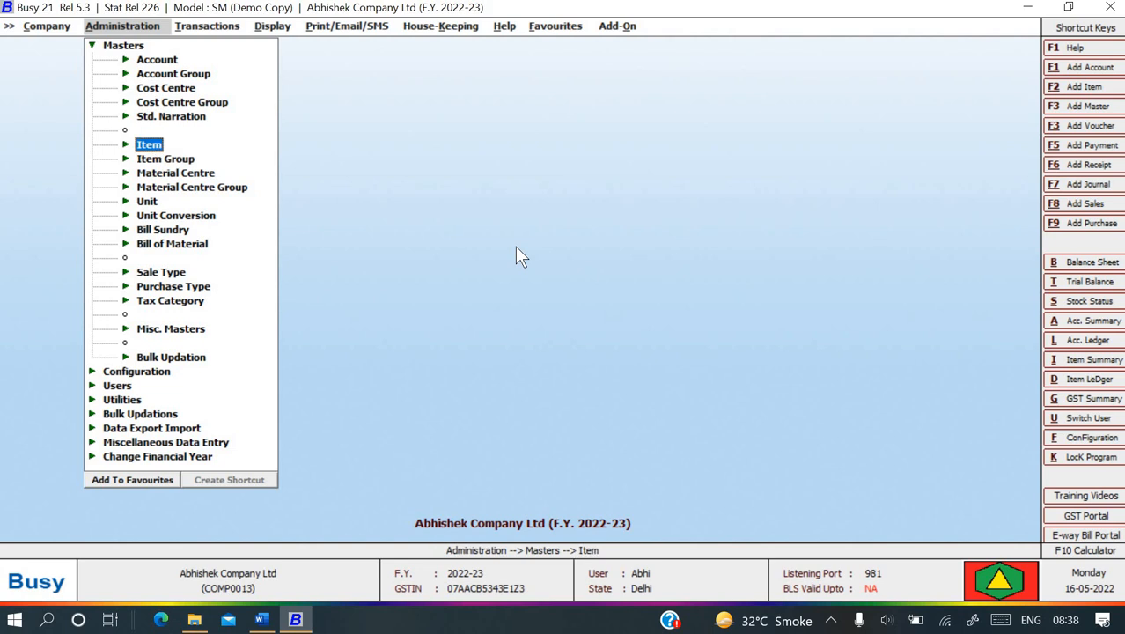
key(Return)
key(Return)
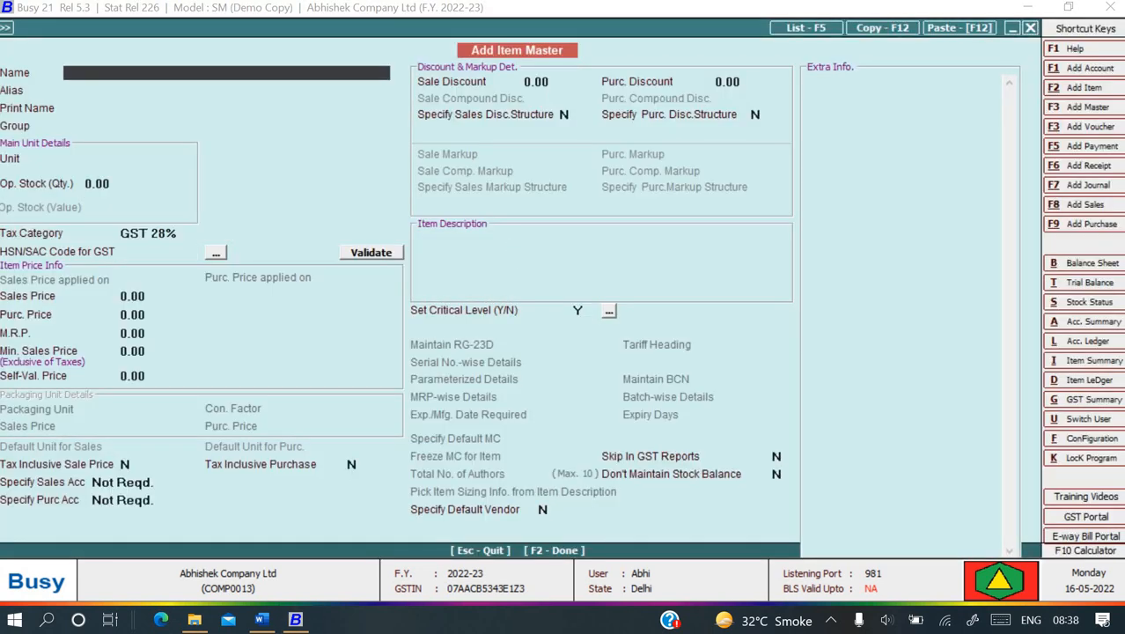
text(Audit Fee)
key(Return)
key(Return)
key(Return)
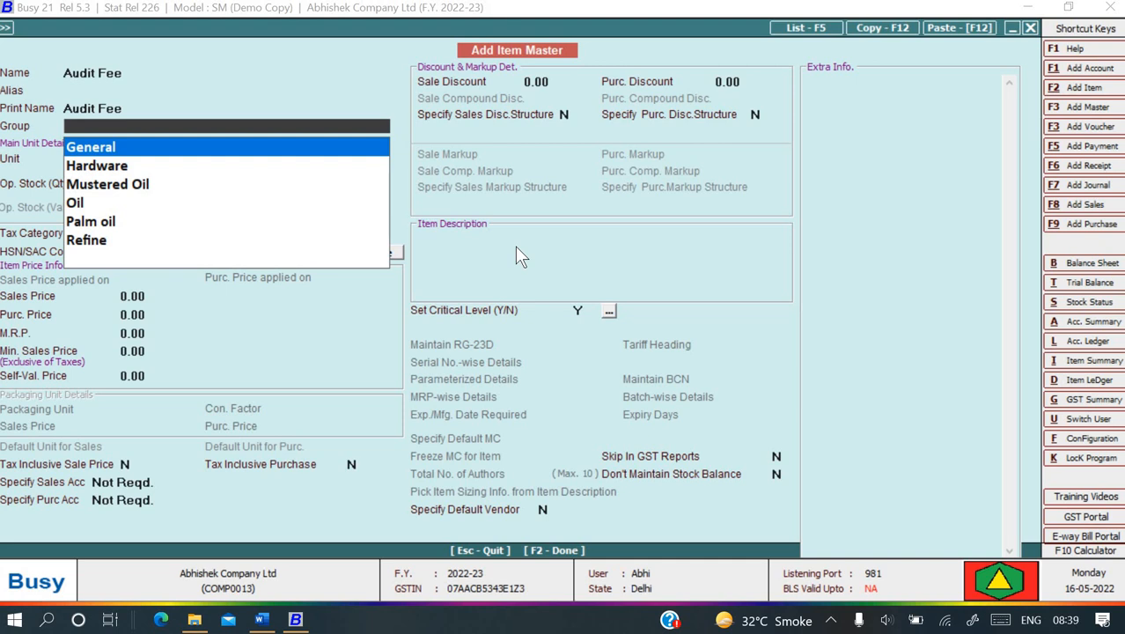
key(alt+Tab)
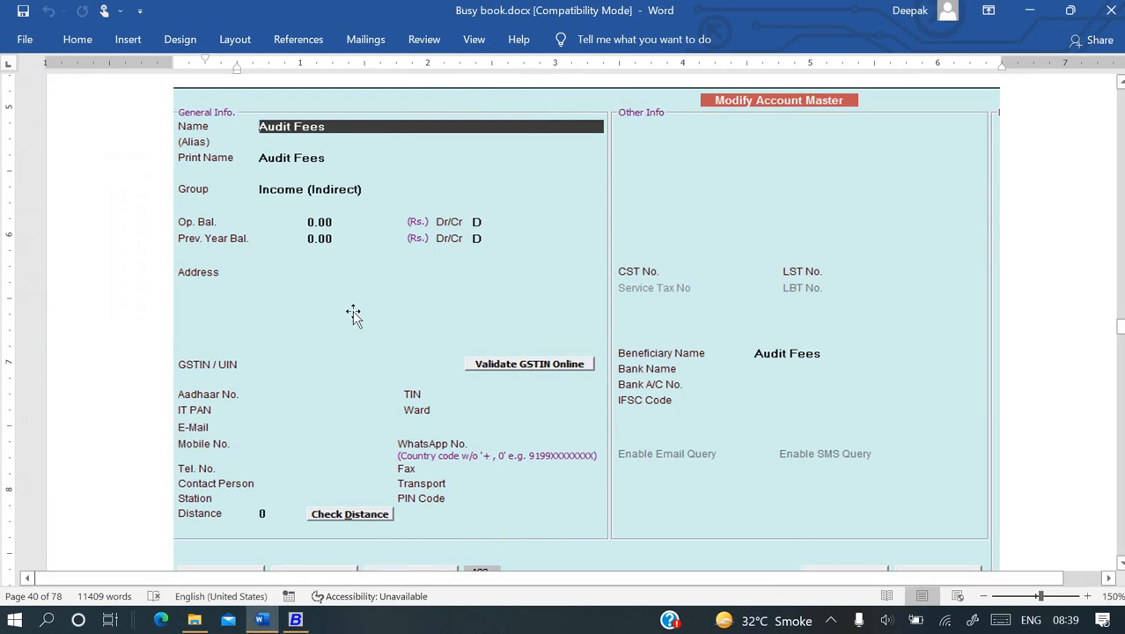
scroll(353, 315, down, 12)
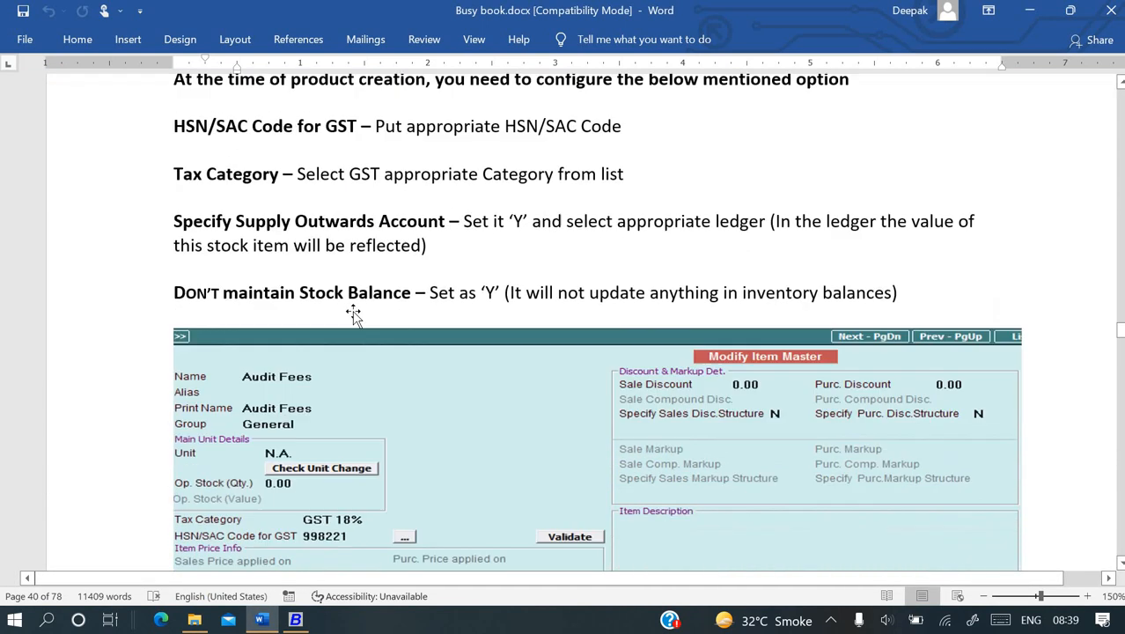
scroll(353, 314, down, 2)
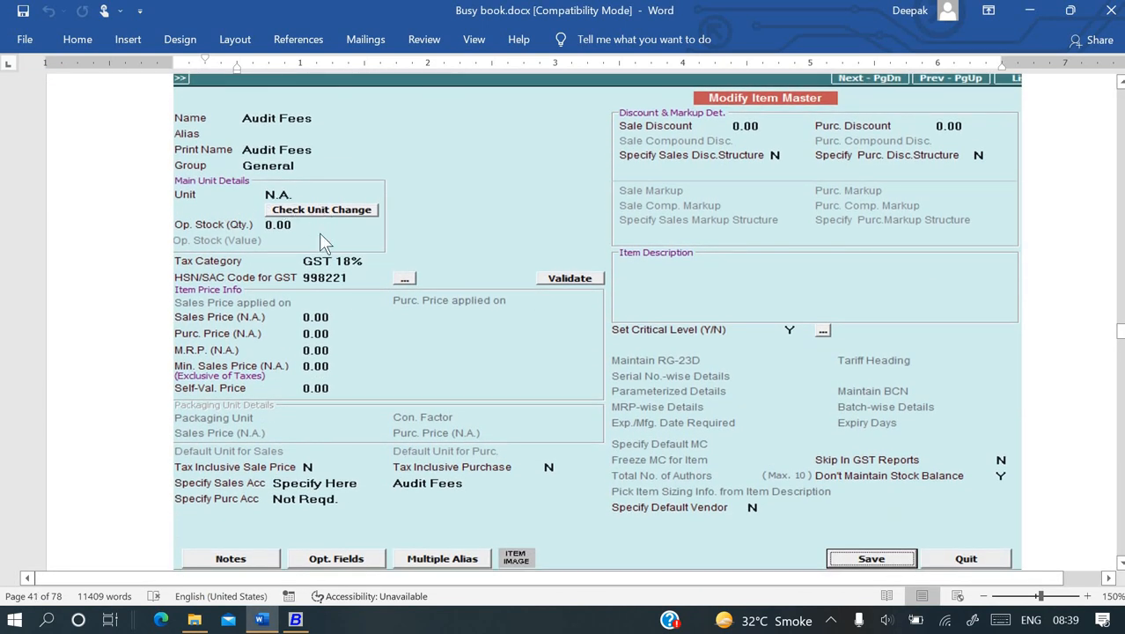
key(alt+Tab)
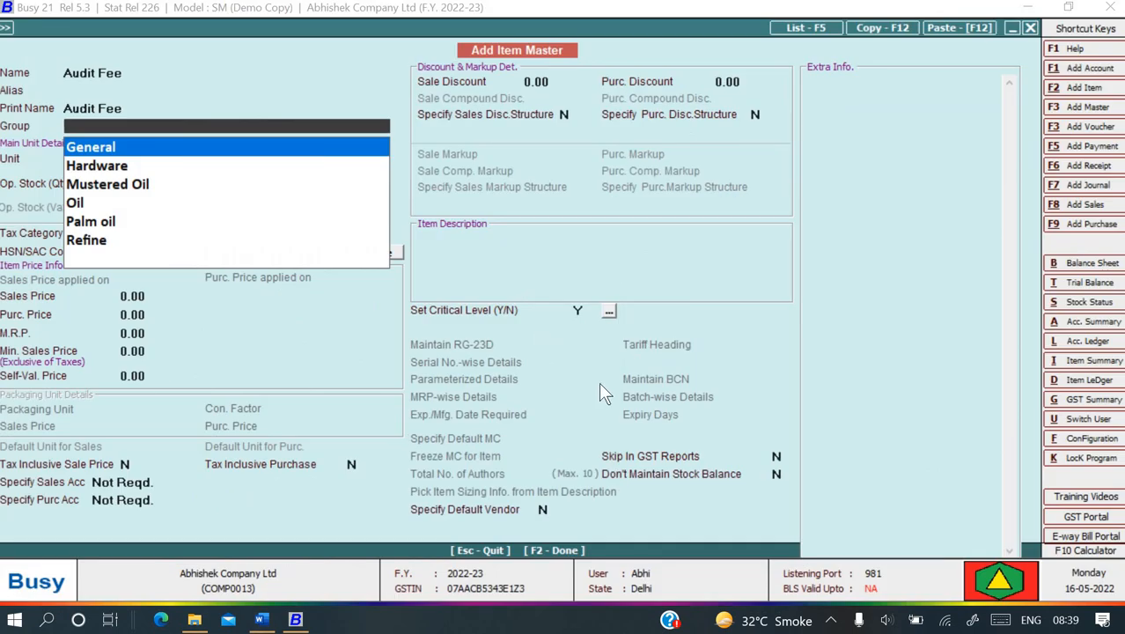
- Set the Audit Fee item's group to General and its unit to N.A
key(Down)
key(Down)
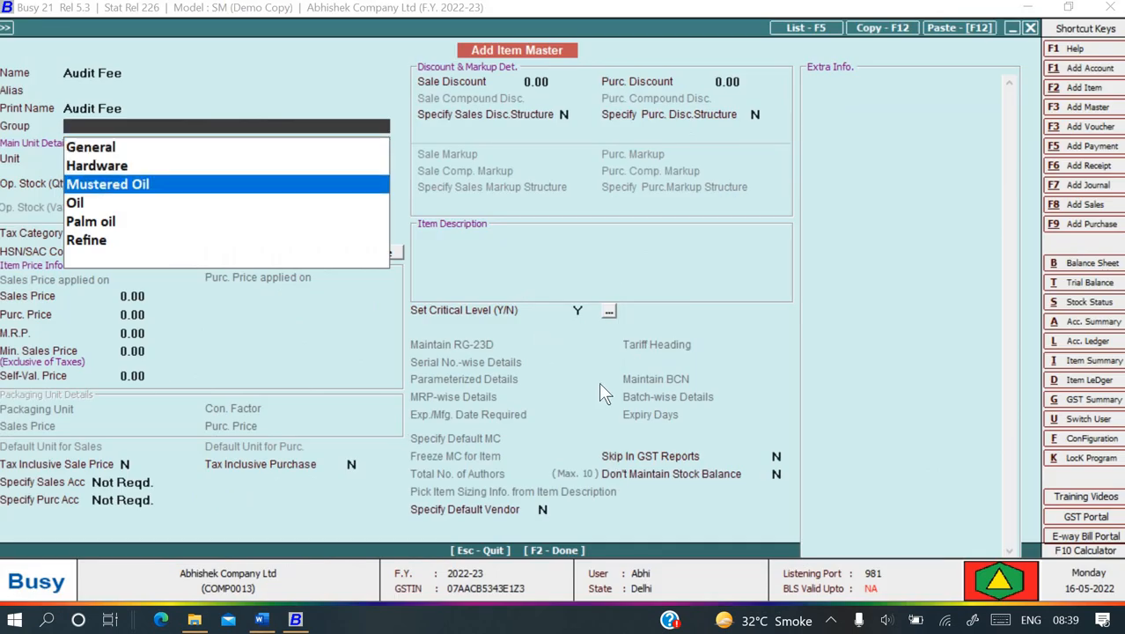
key(Up)
key(Up)
text(a)
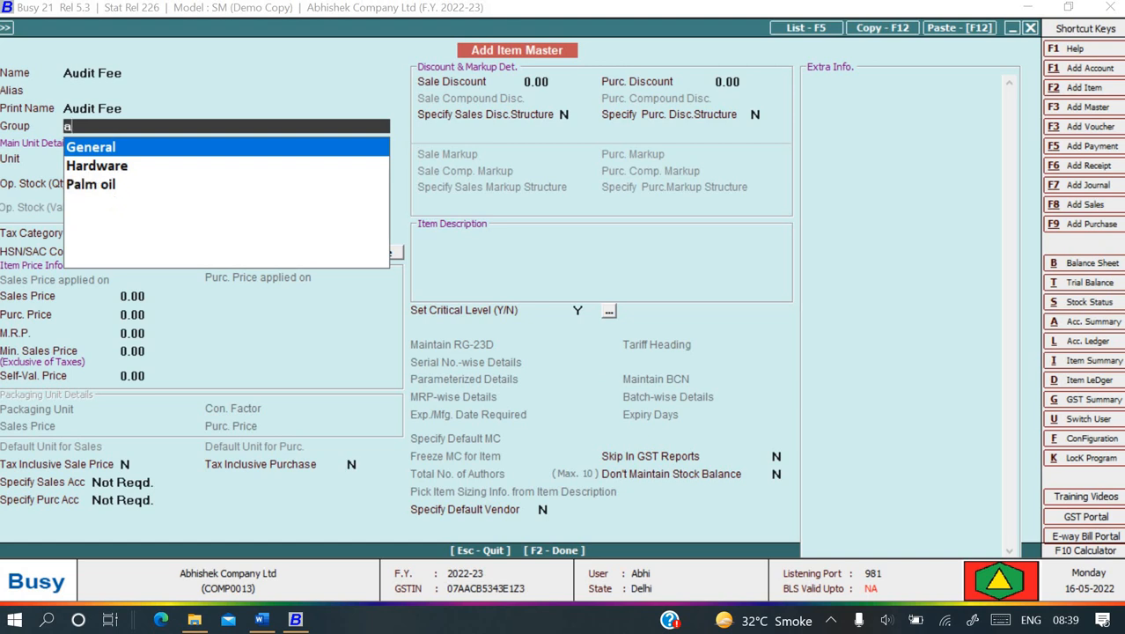
key(BackSpace)
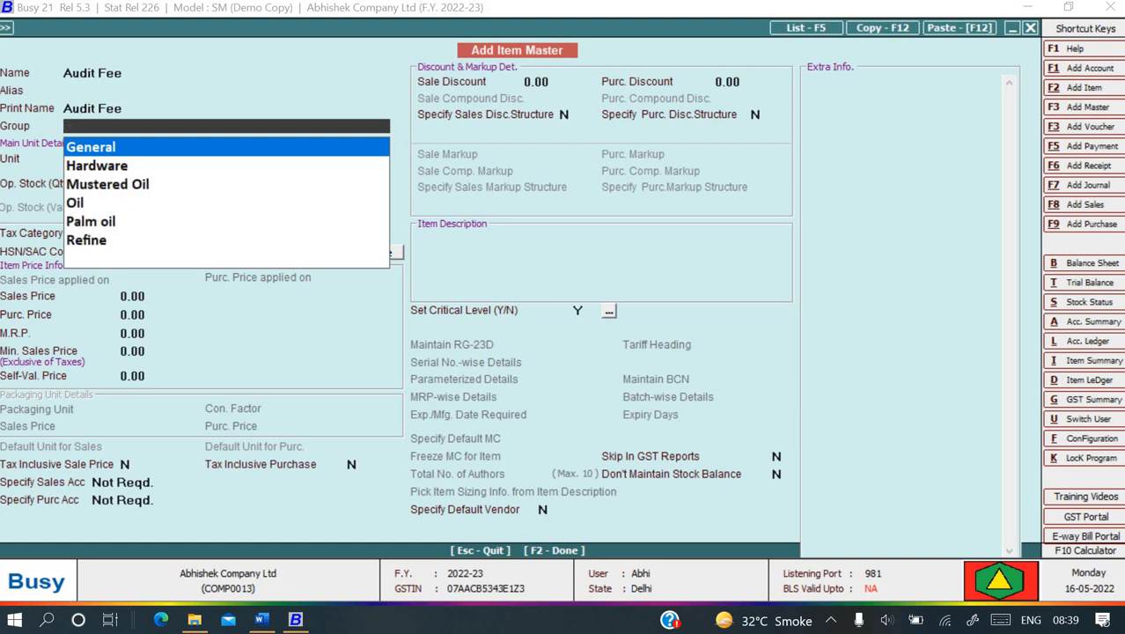
text(n)
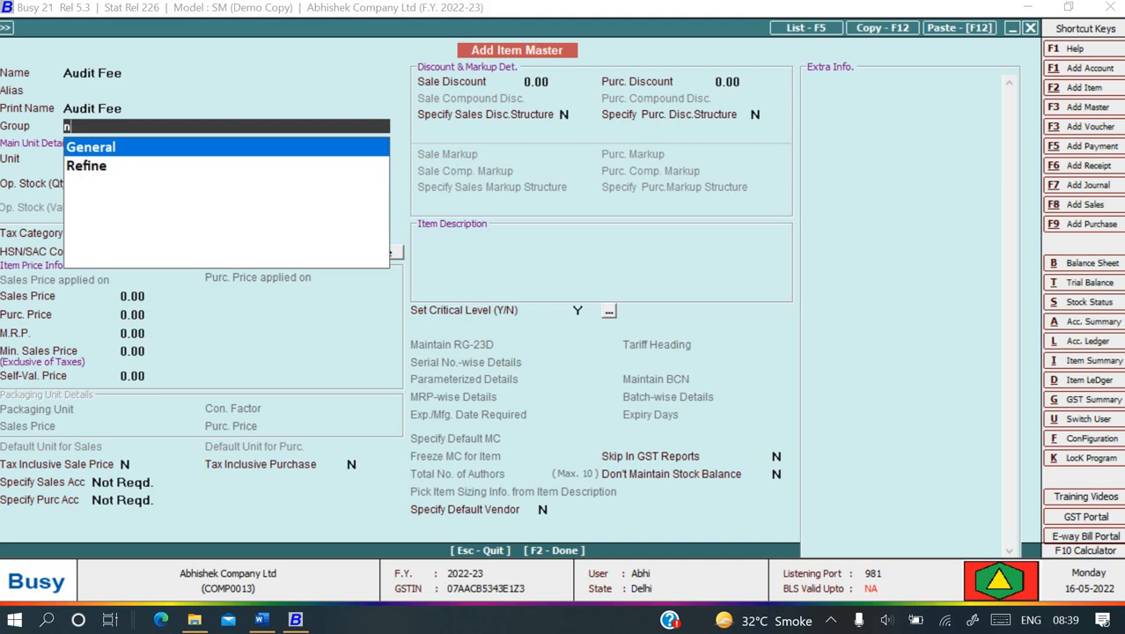
key(BackSpace)
key(Return)
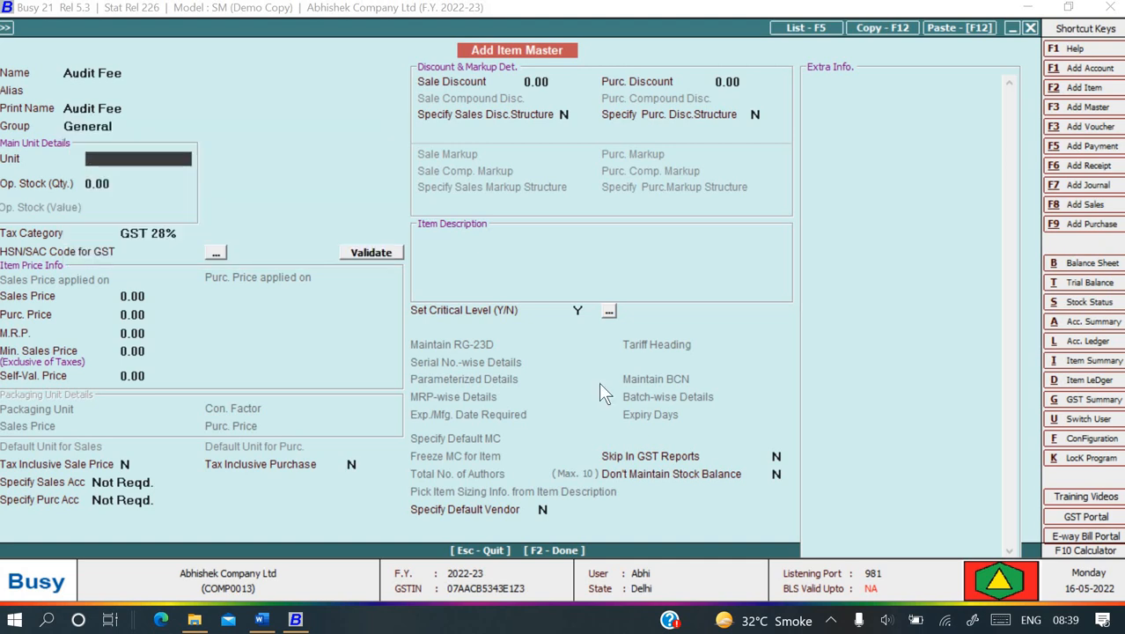
key(space)
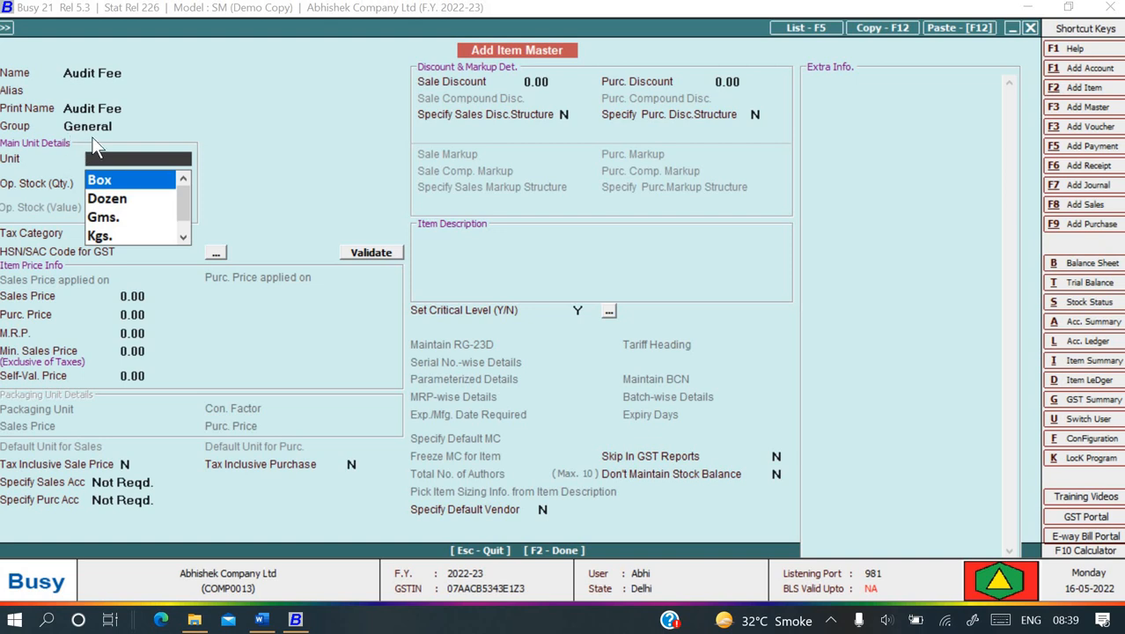
key(alt+Tab)
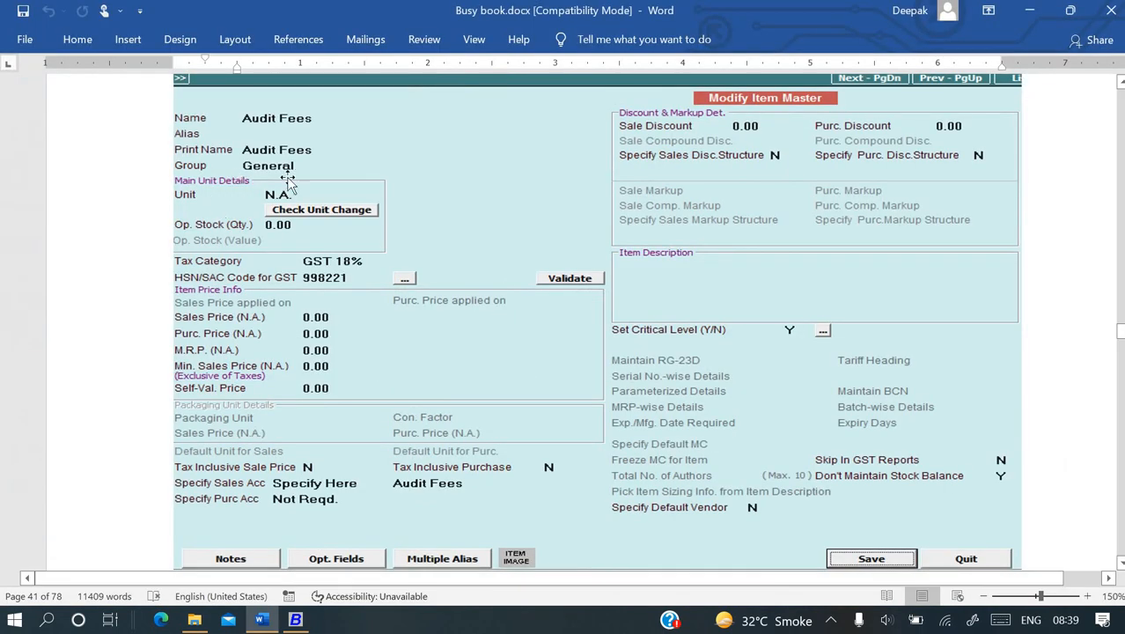
key(alt+Tab)
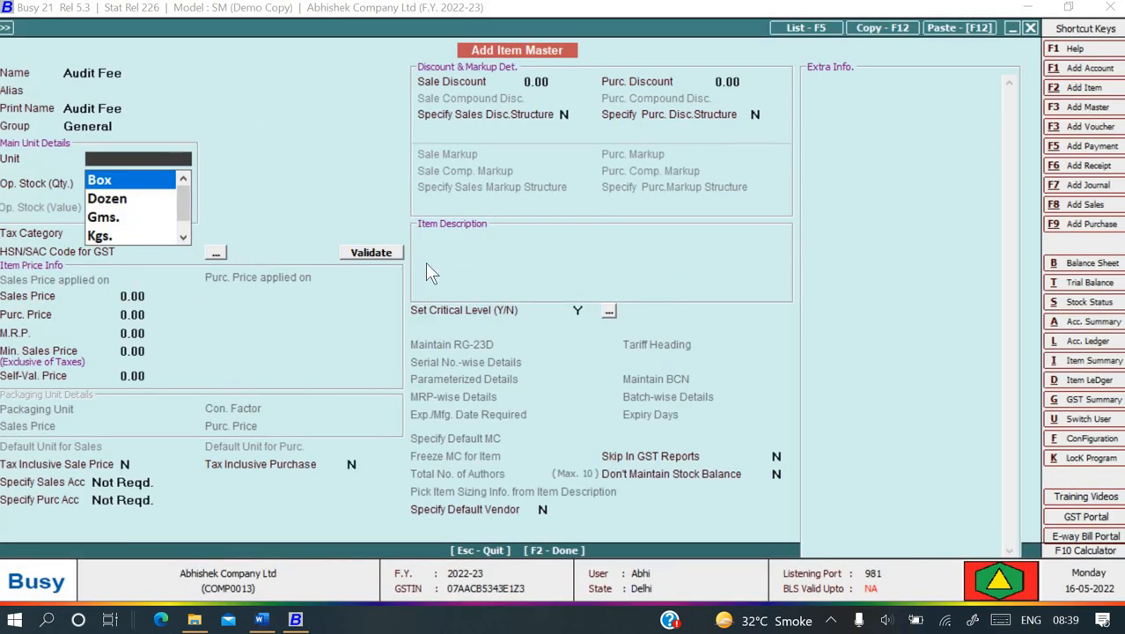
key(Down)
key(Down)
key(Down)
key(Down)
key(Down)
key(Down)
key(Down)
key(Down)
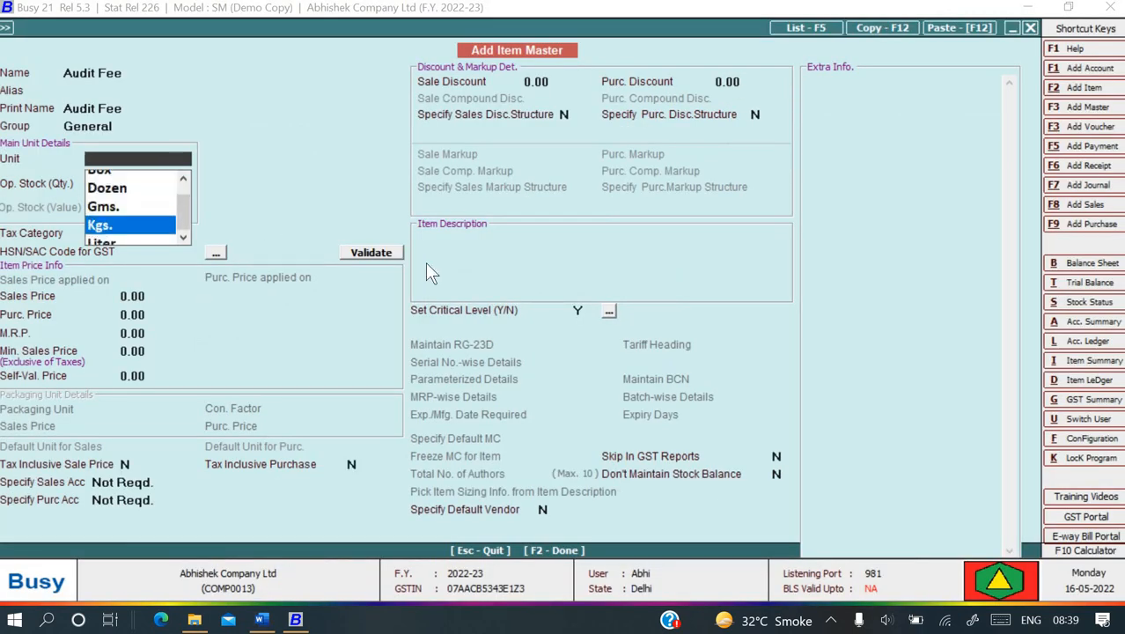
key(Up)
key(Up)
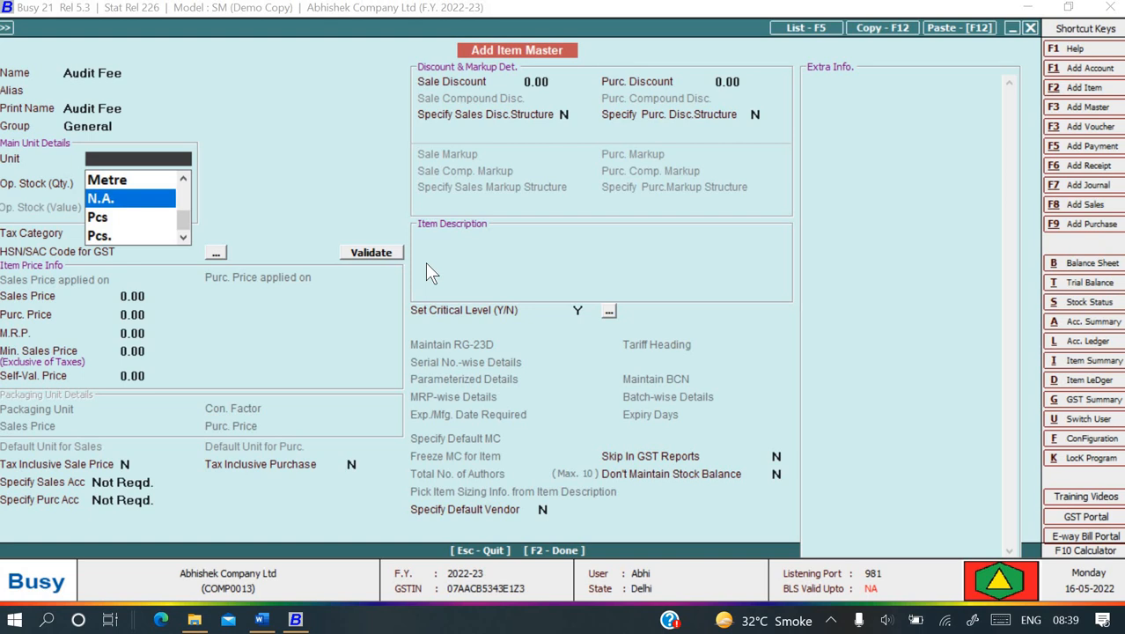
key(Return)
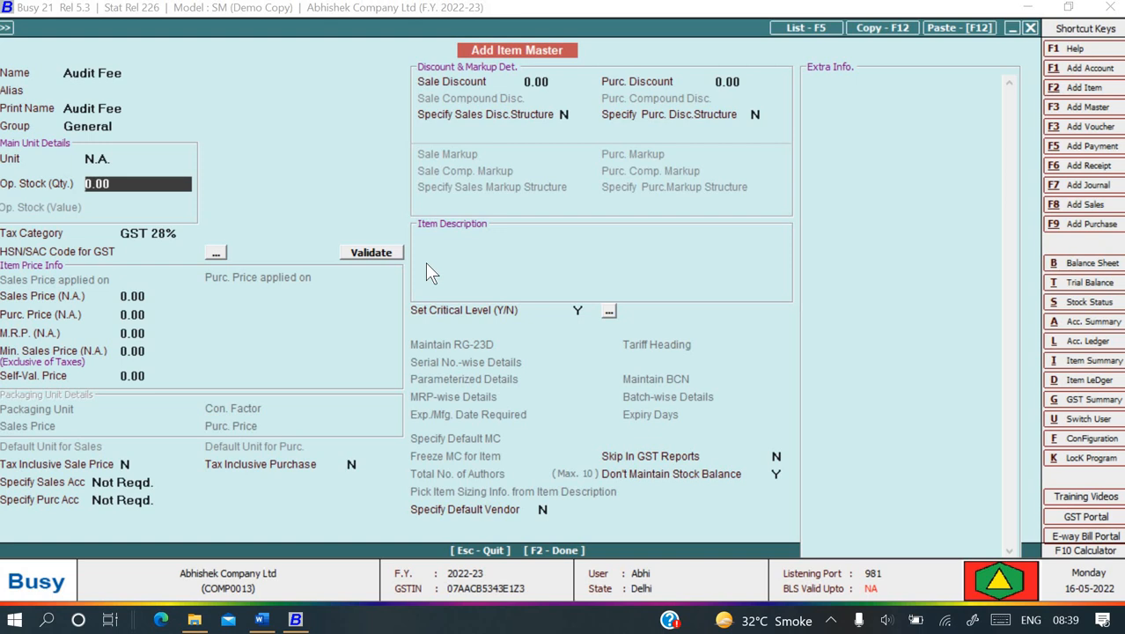
- Set the tax category to GST 18% and HSN/SAC code to 998221, skipping the price fields
key(Return)
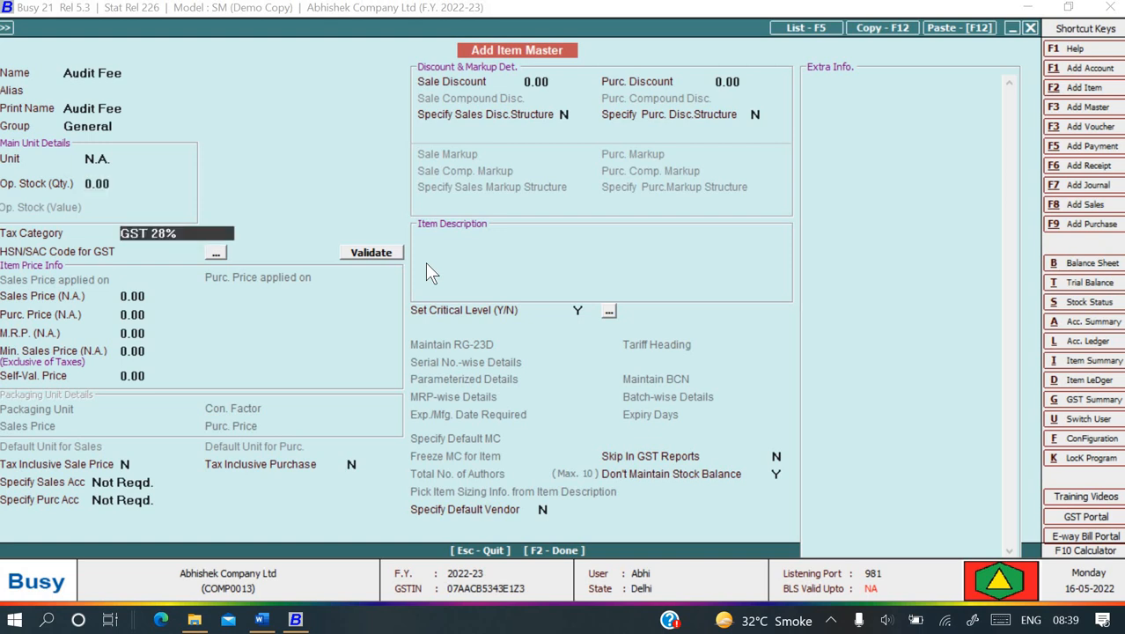
key(Return)
key(Up)
key(space)
key(Down)
key(Down)
key(Down)
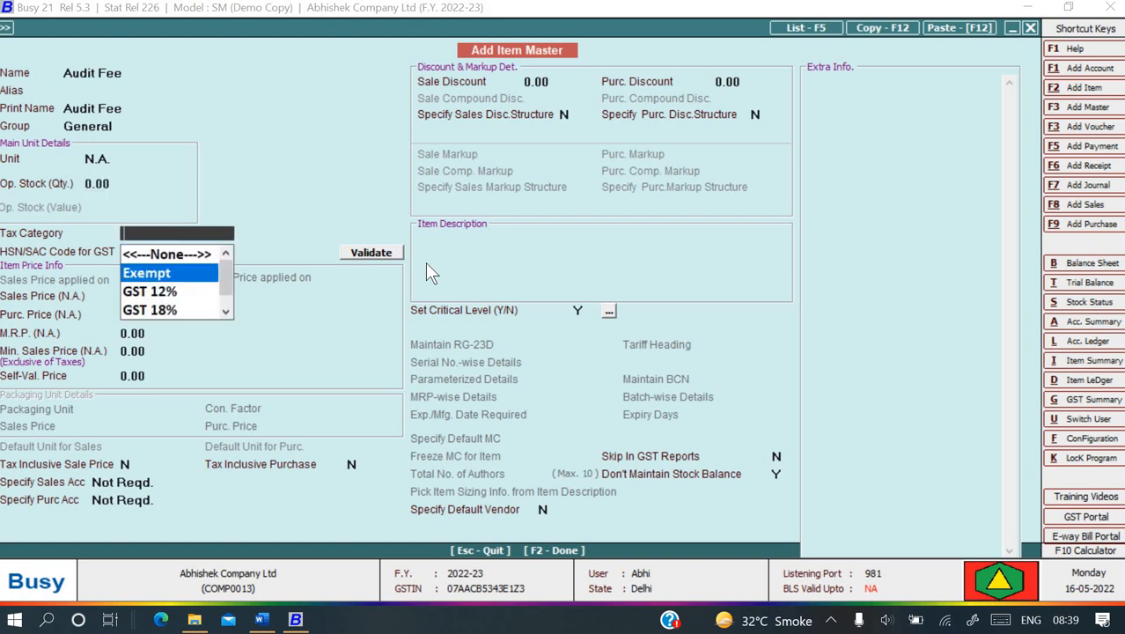
key(Return)
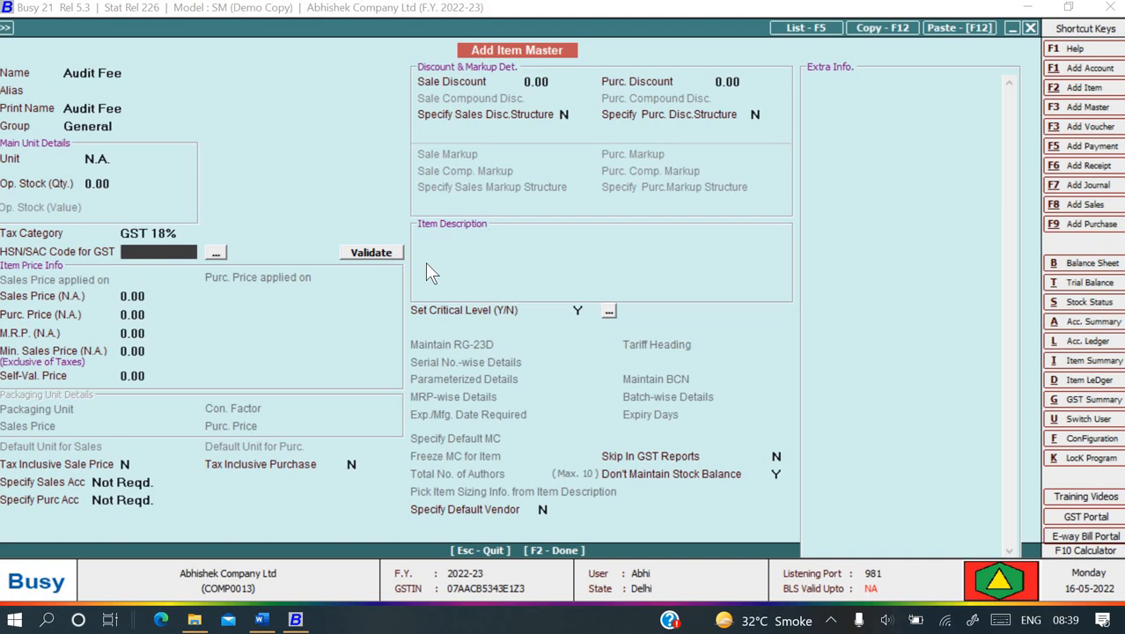
key(alt+Tab)
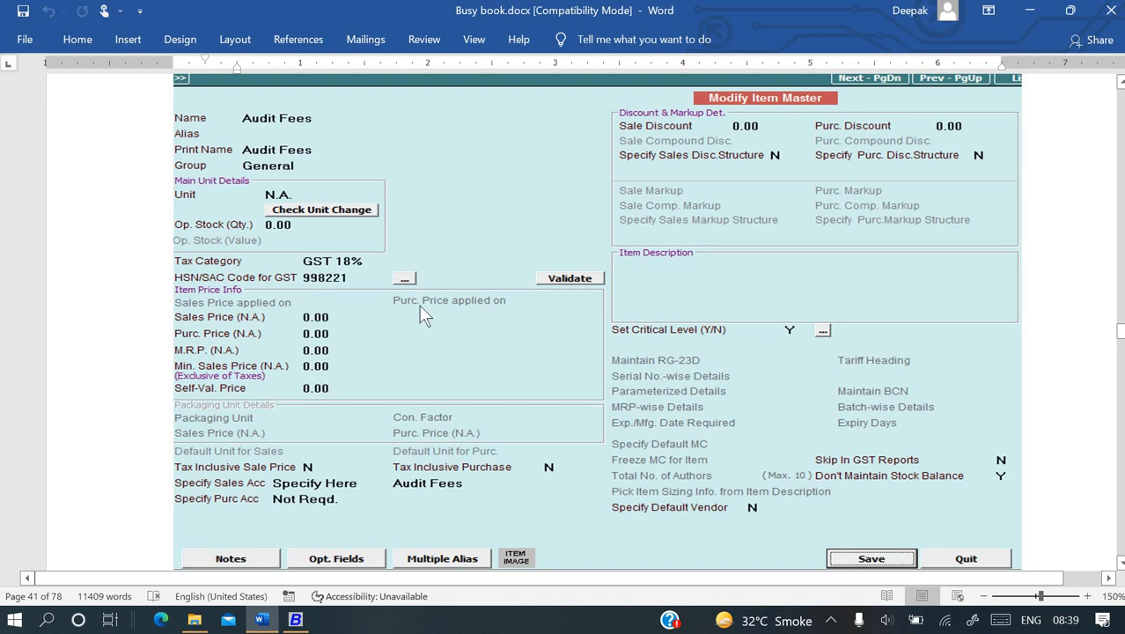
key(alt+Tab)
text(9982)
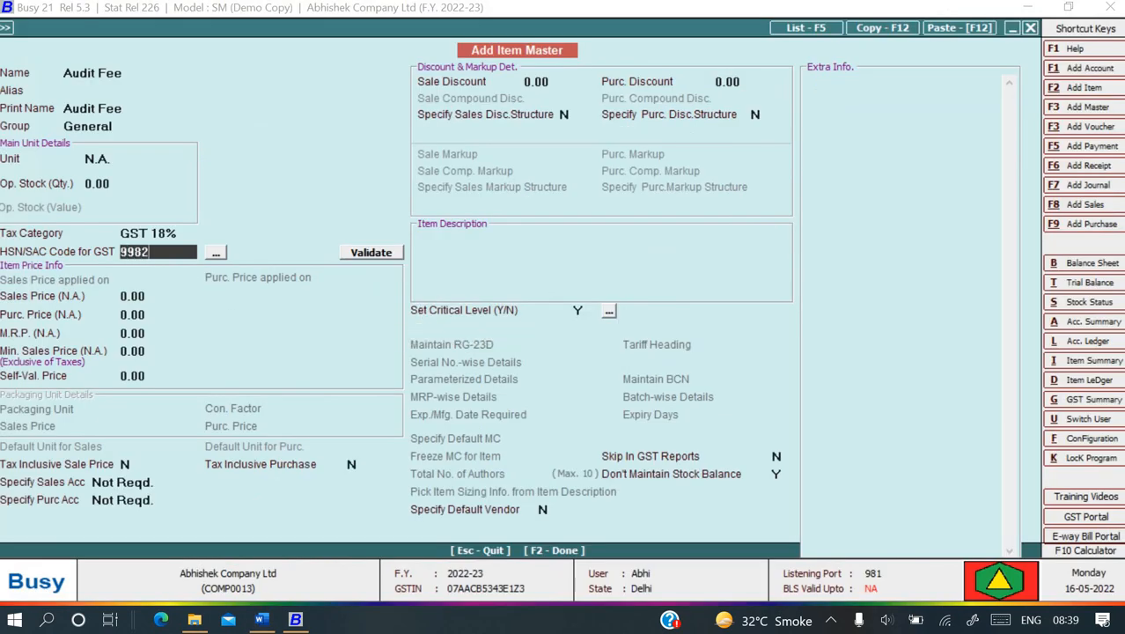
text(21)
key(Return)
key(Return)
key(Return)
key(Return)
key(Return)
key(Return)
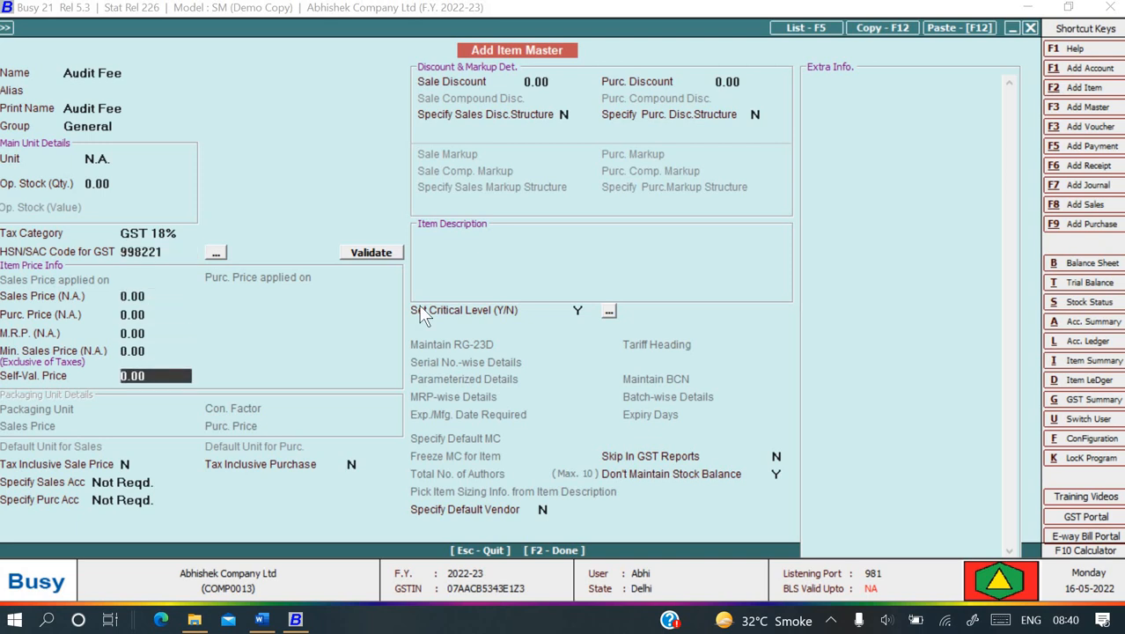
key(Return)
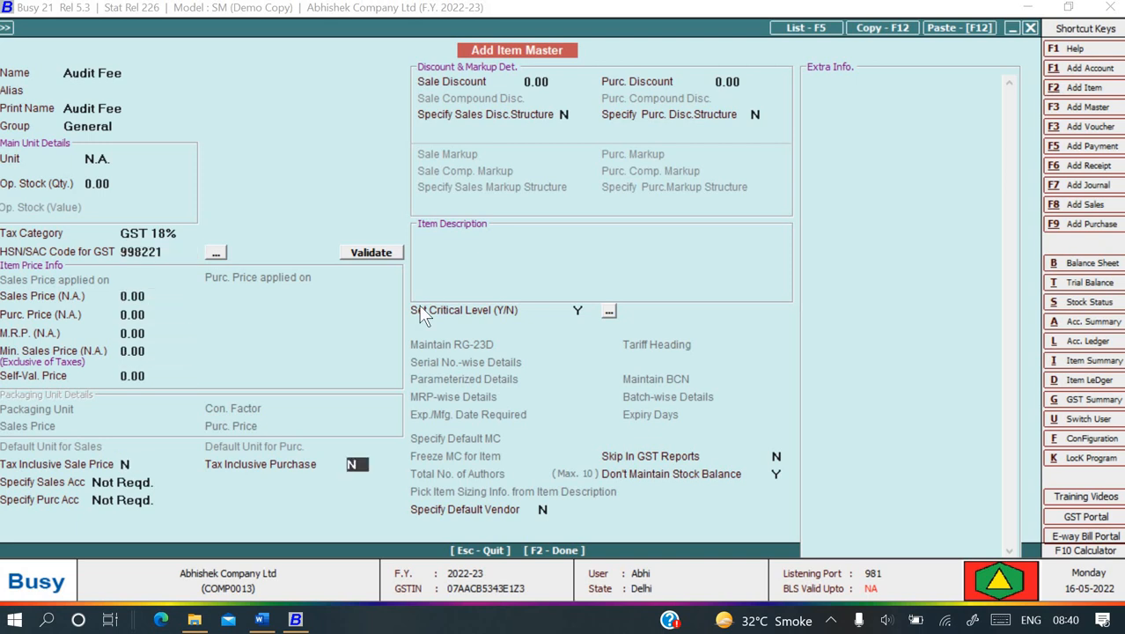
key(Return)
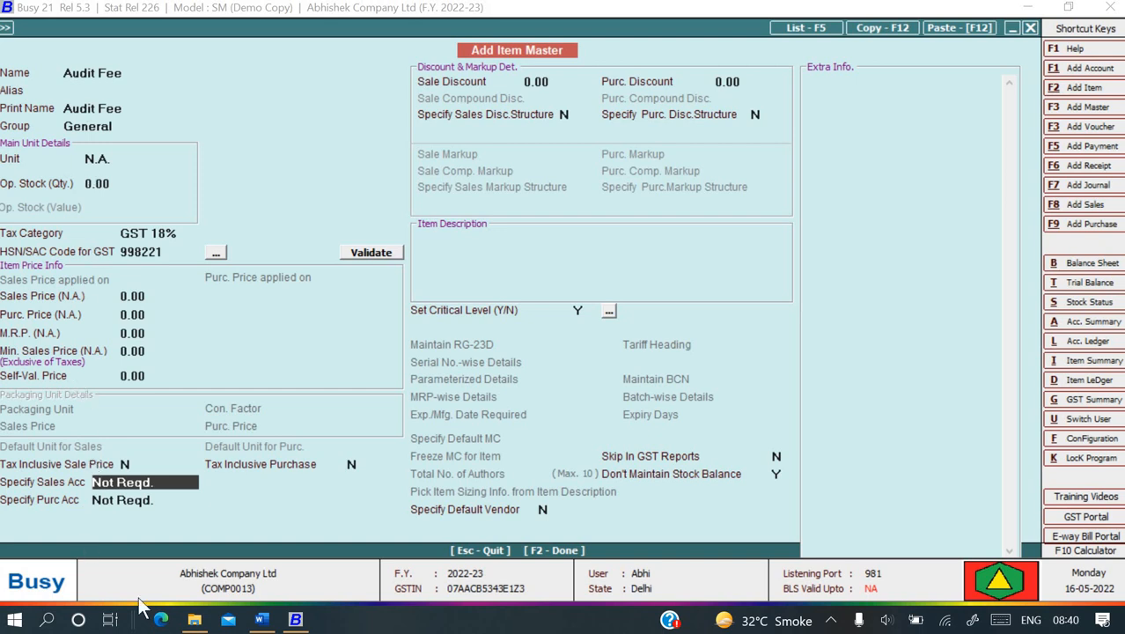
- Set the item's sales account to Audit Fee, leave purchase account not required, and skip remaining fields
click(110, 486)
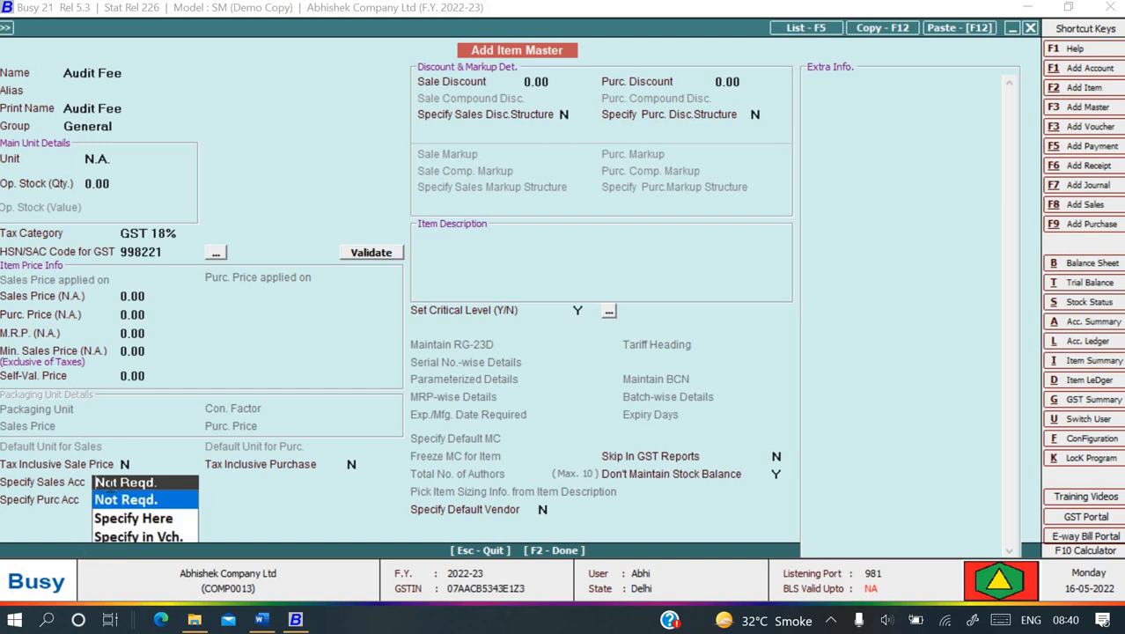
key(Down)
key(Return)
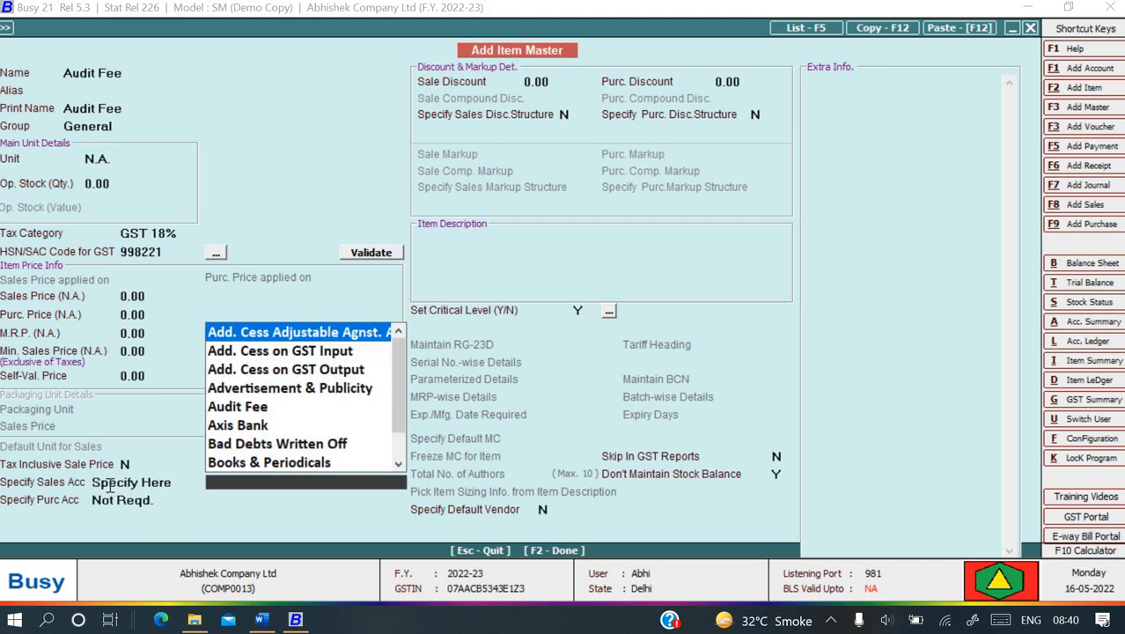
text(aud)
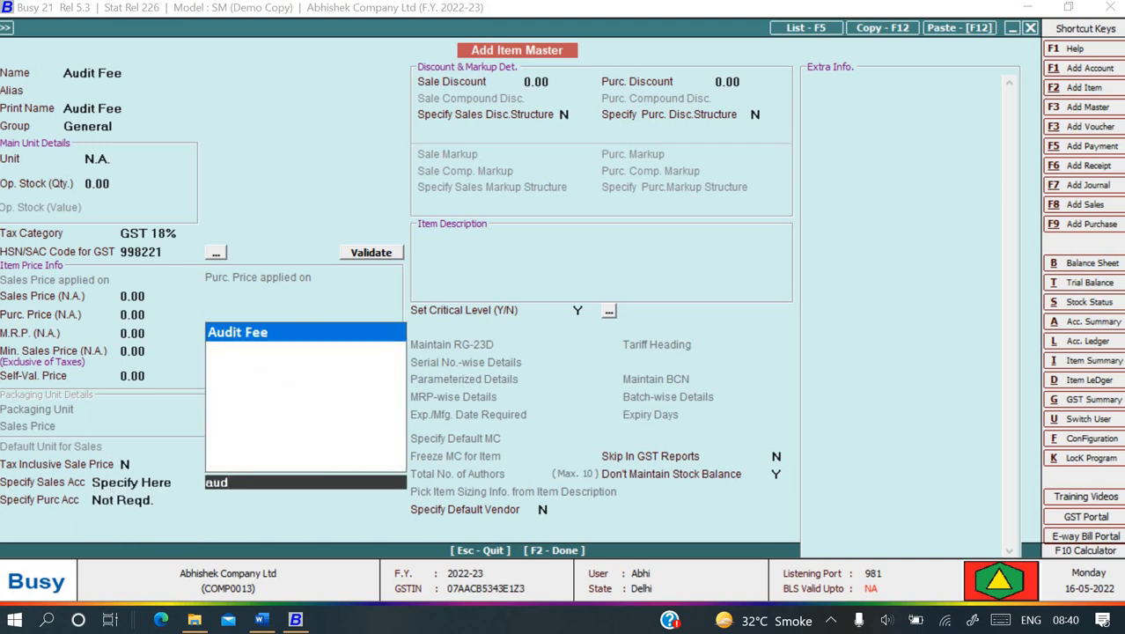
key(Return)
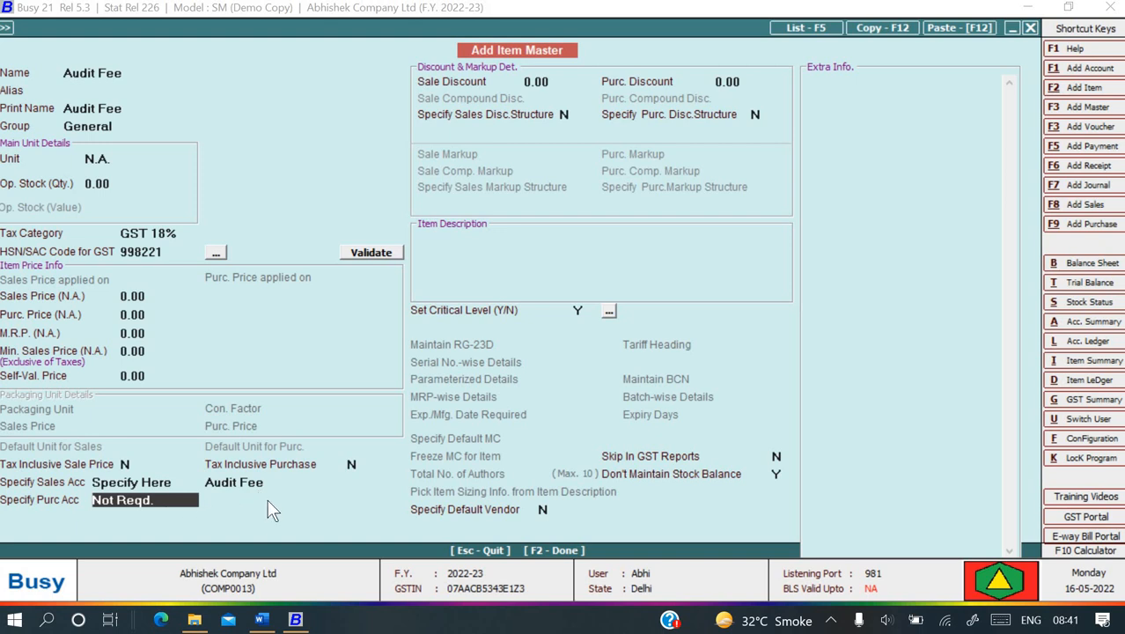
key(Return)
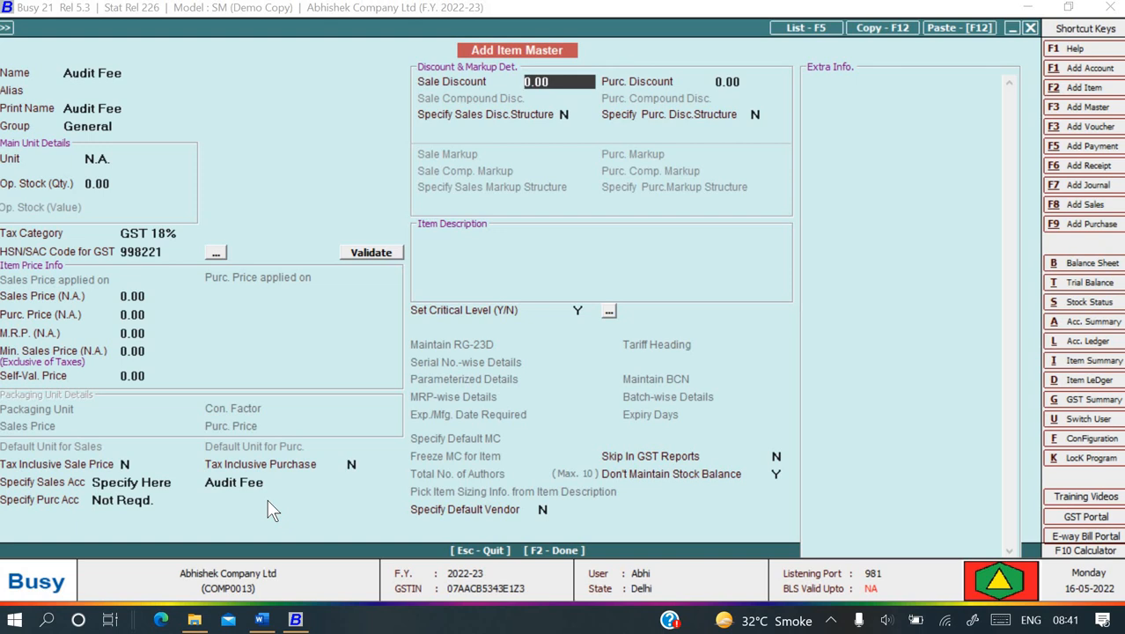
key(Return)
key(Return)
key(Return)
key(Return)
key(Return)
key(Return)
key(Return)
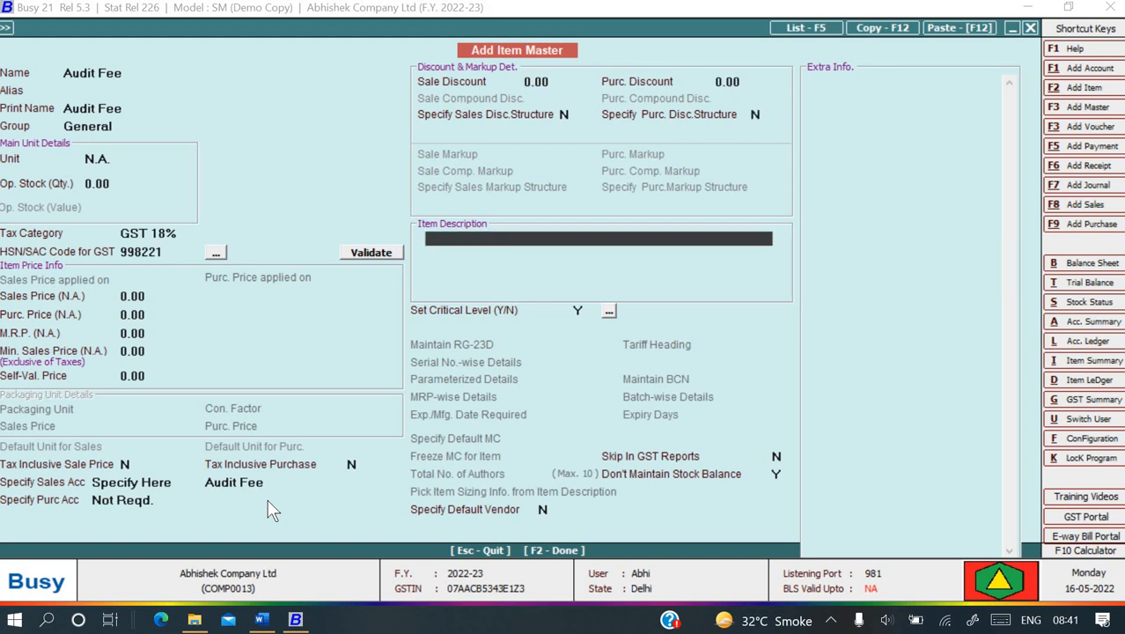
key(Return)
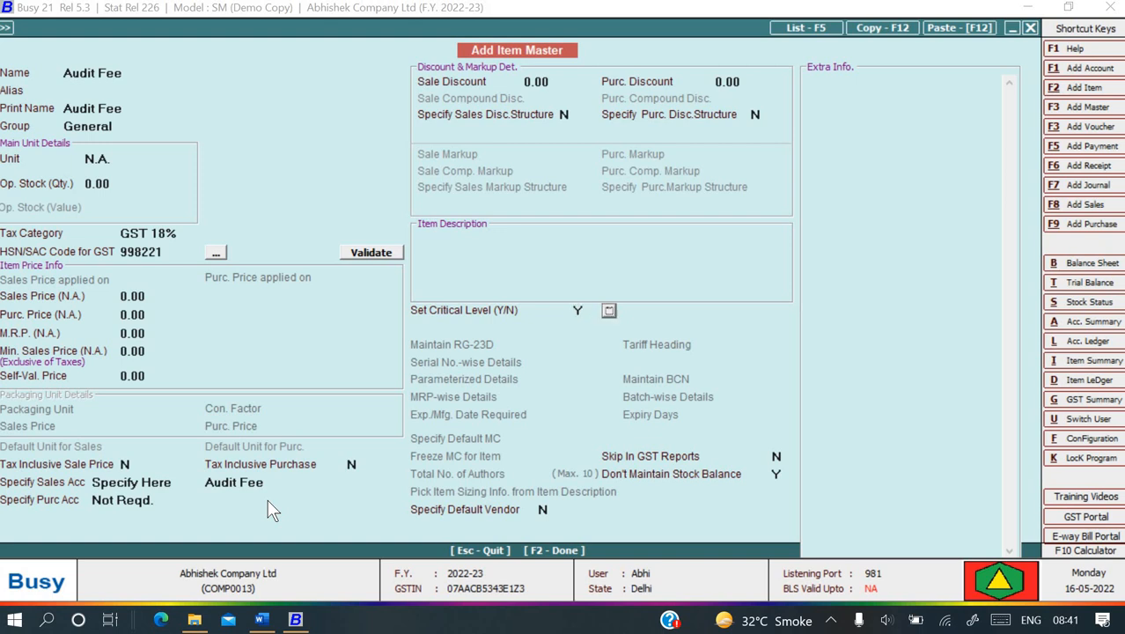
key(Return)
key(Return)
key(Return)
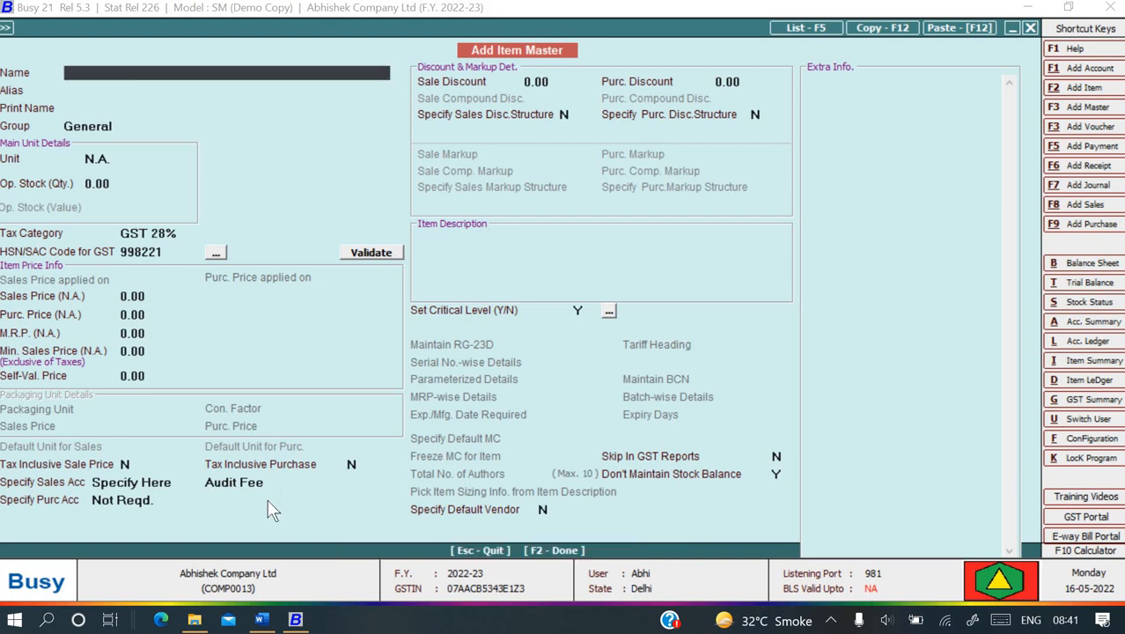
- Close the item form and navigate to Transactions > Sales in the Busy menu
key(alt+Tab)
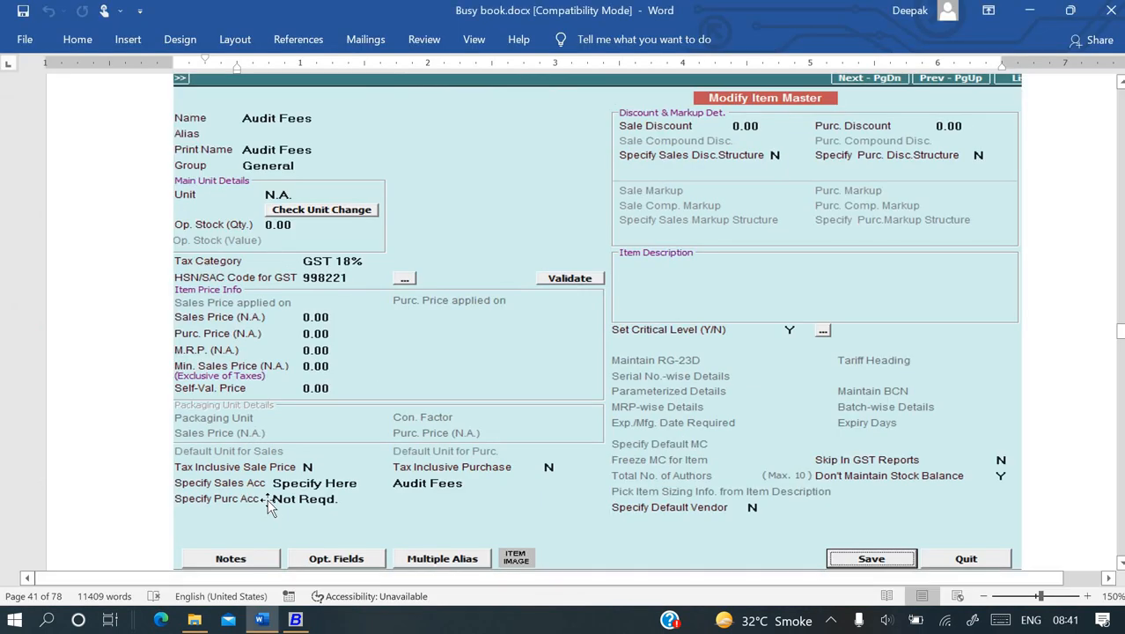
scroll(268, 499, down, 4)
scroll(269, 499, down, 12)
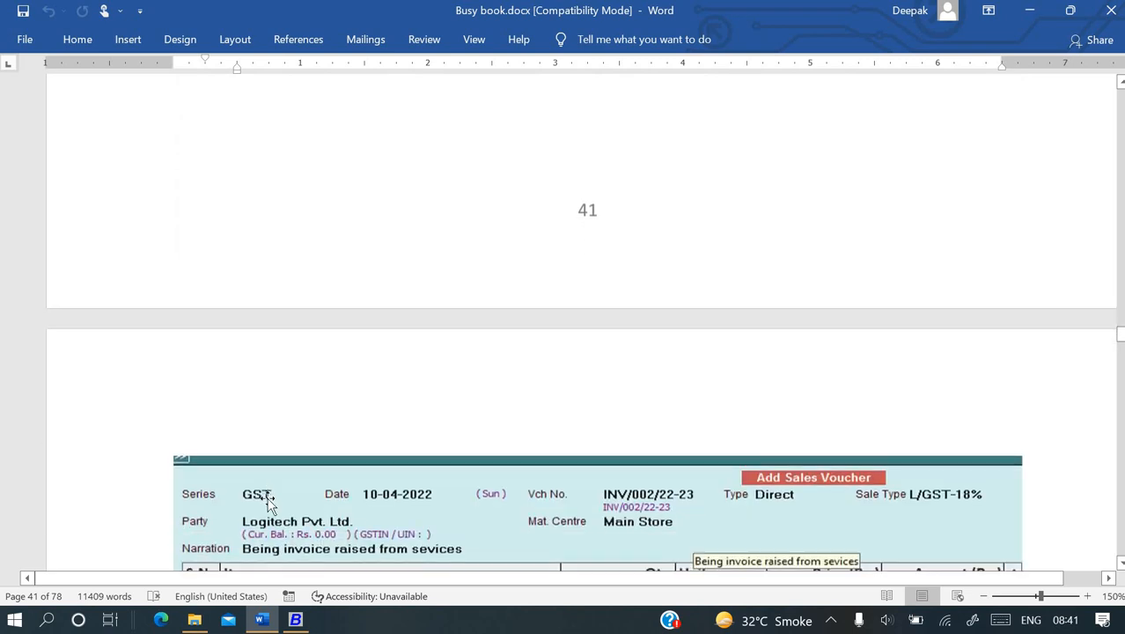
key(alt+Tab)
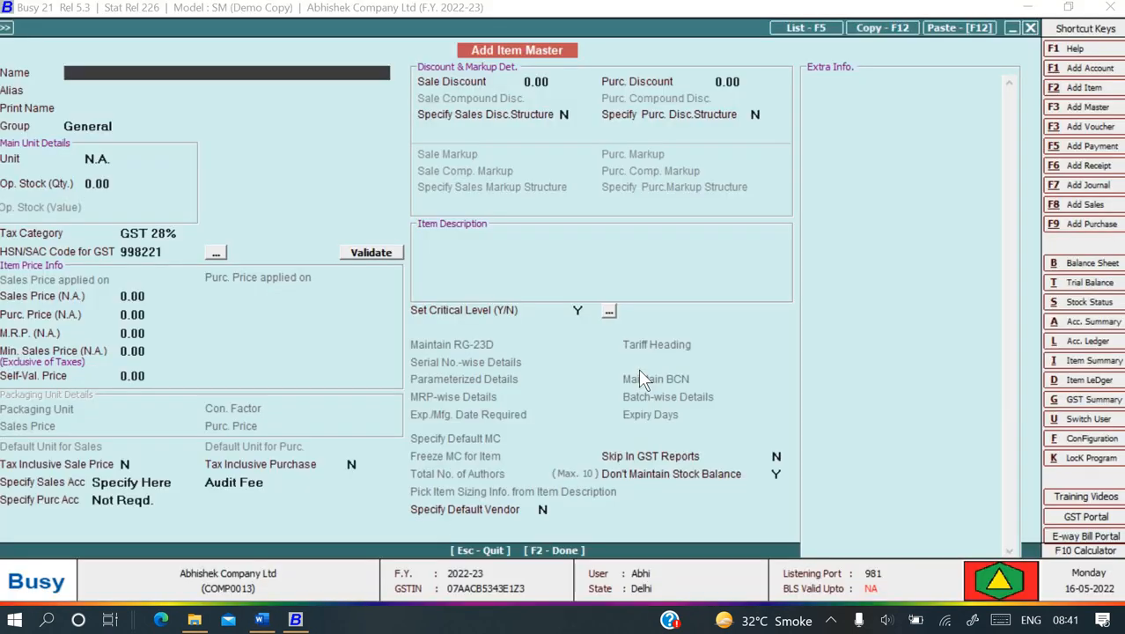
key(Escape)
key(Escape)
key(Escape)
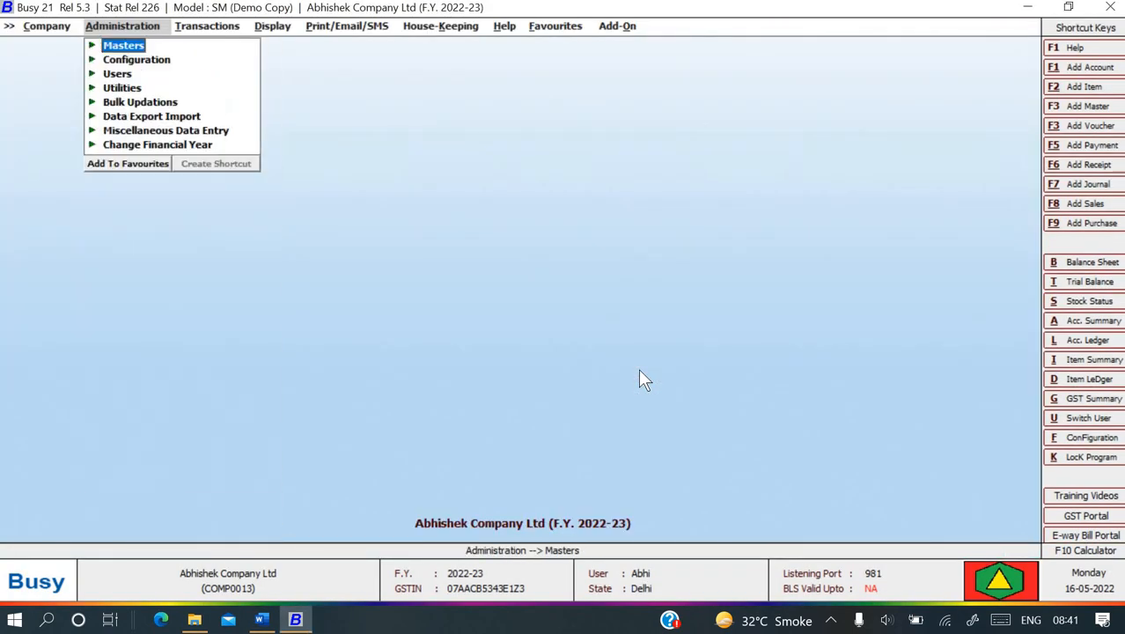
key(Right)
key(Down)
key(Down)
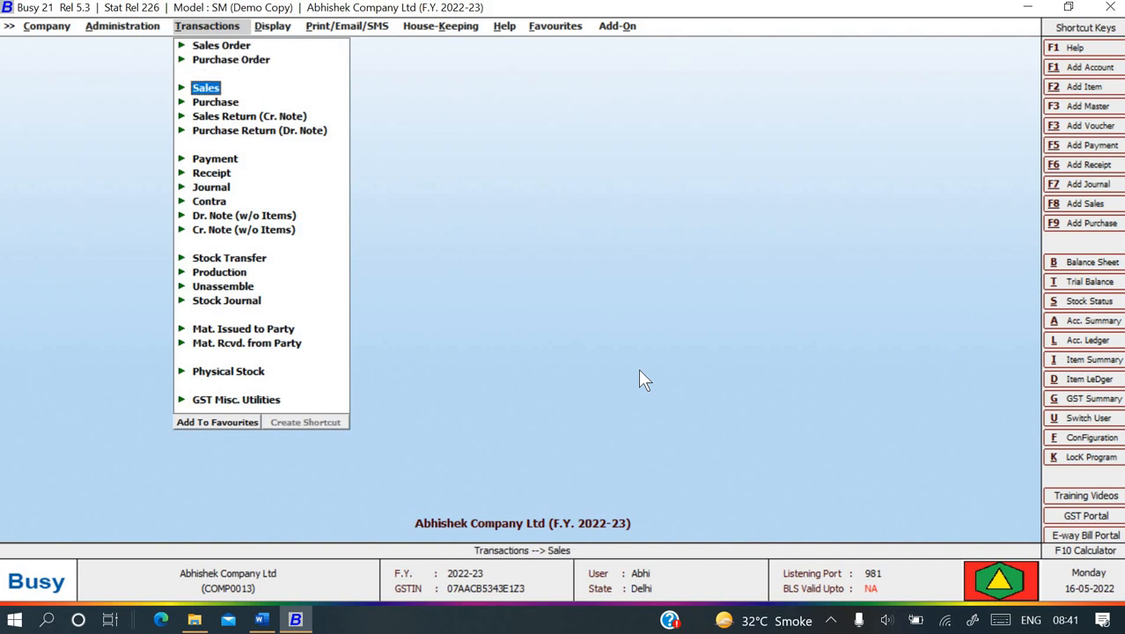
key(Down)
key(Up)
key(Return)
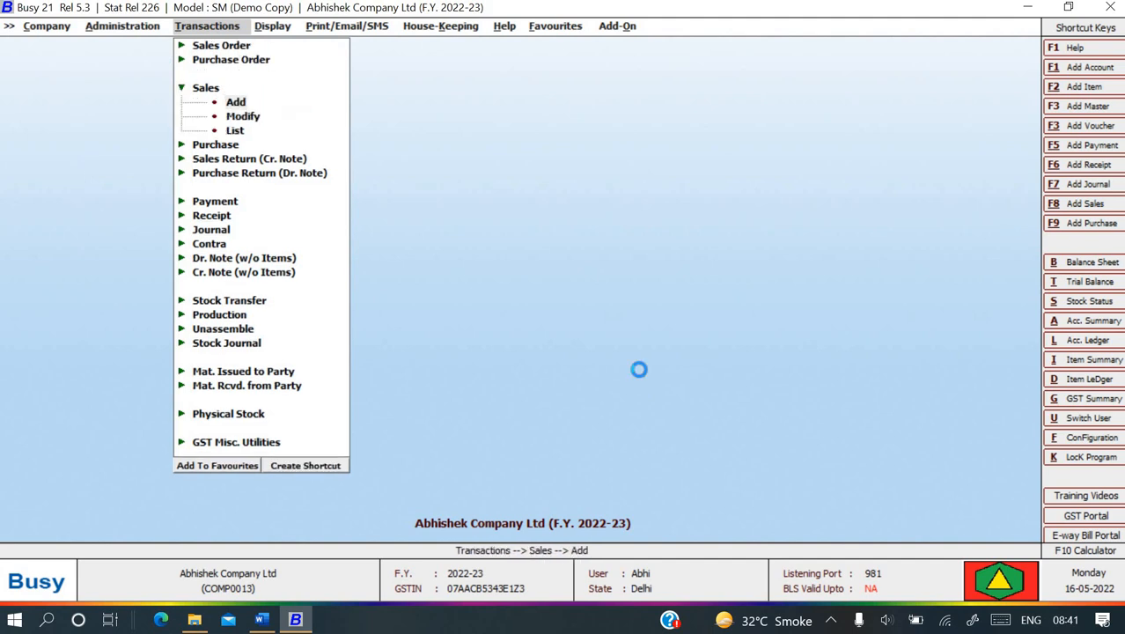
- Add a sales voucher in series Main dated 10-04-2022, type Direct, sale type L/GST-18%
key(alt+Tab)
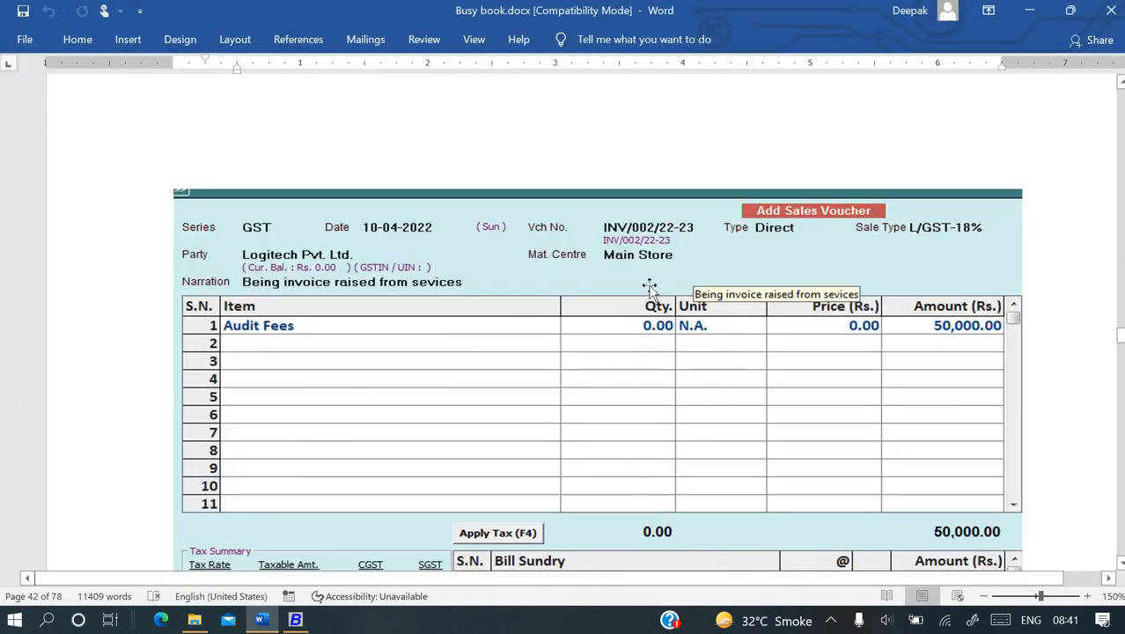
key(alt+Tab)
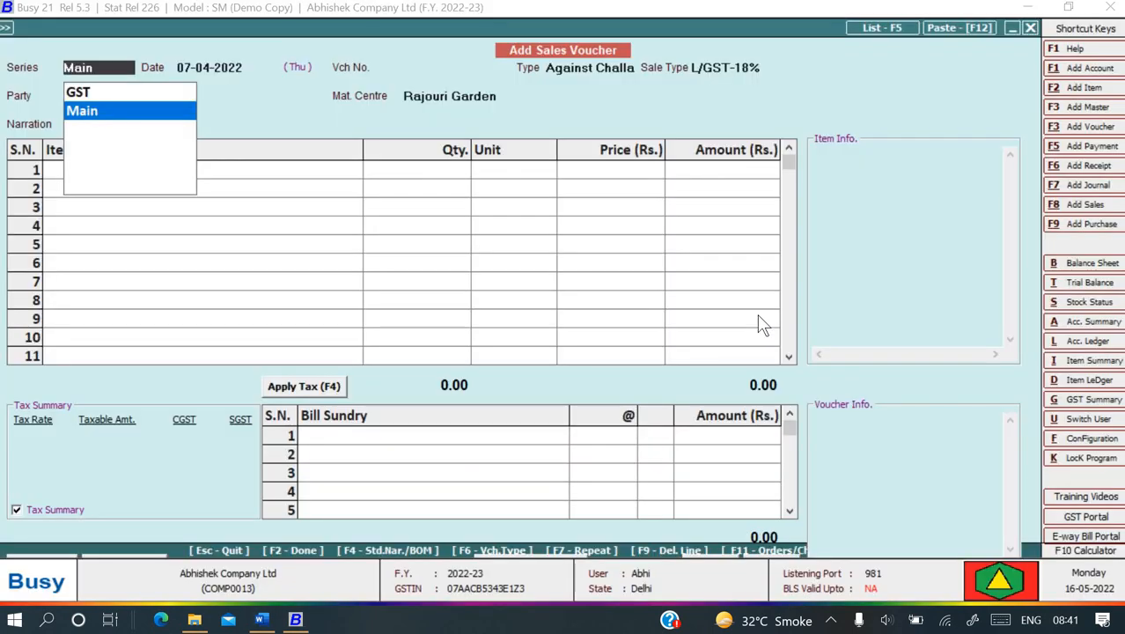
key(Return)
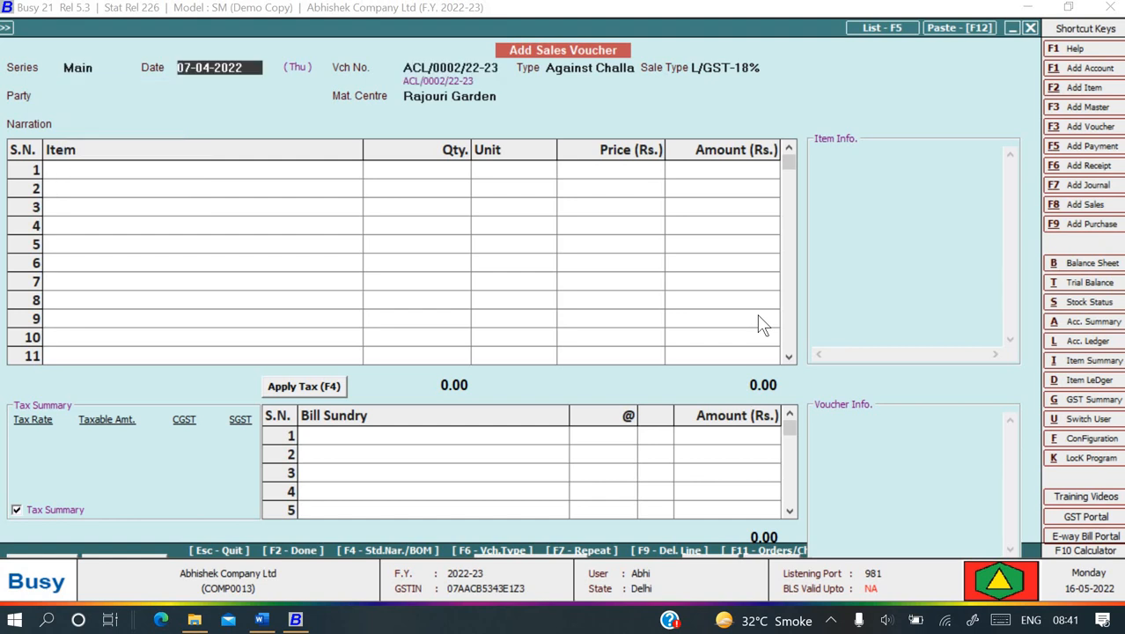
text(10-04)
key(Return)
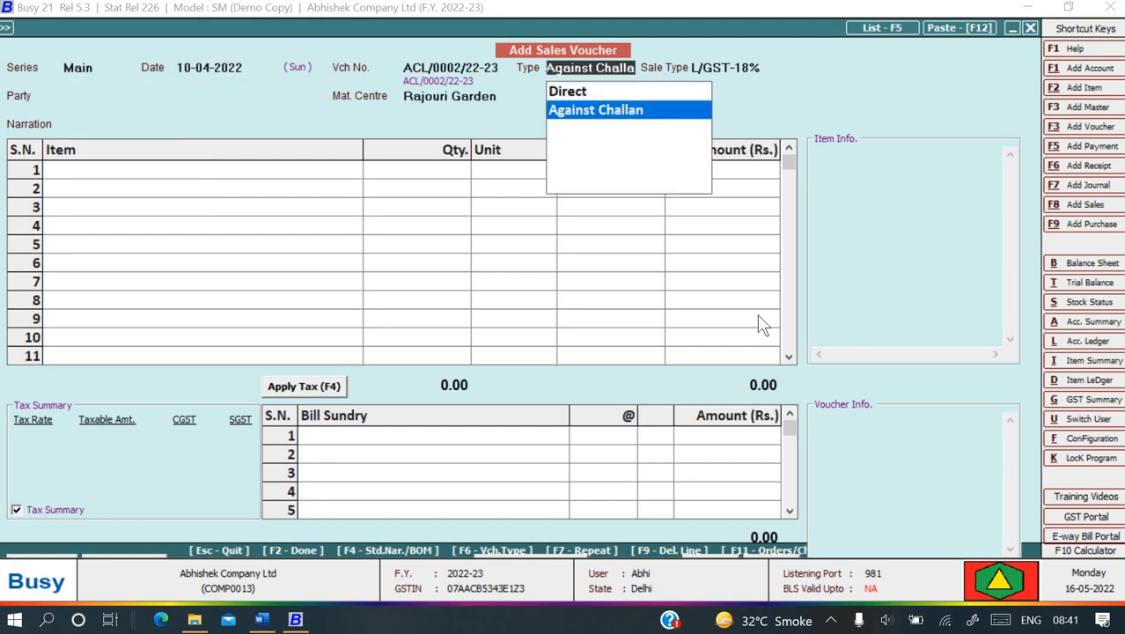
key(Up)
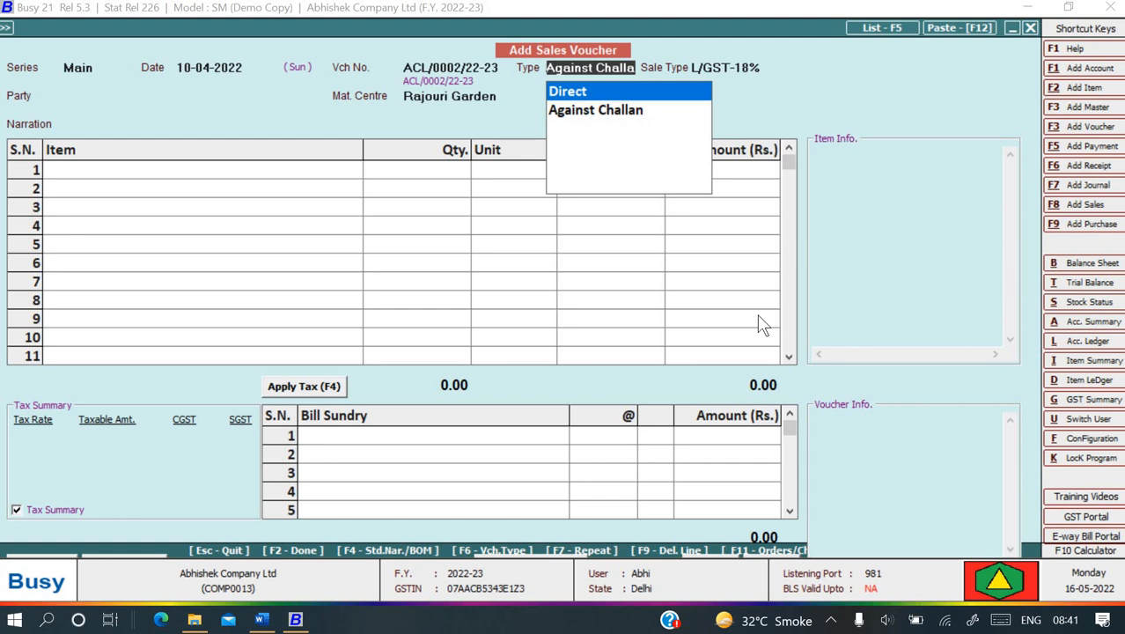
key(Return)
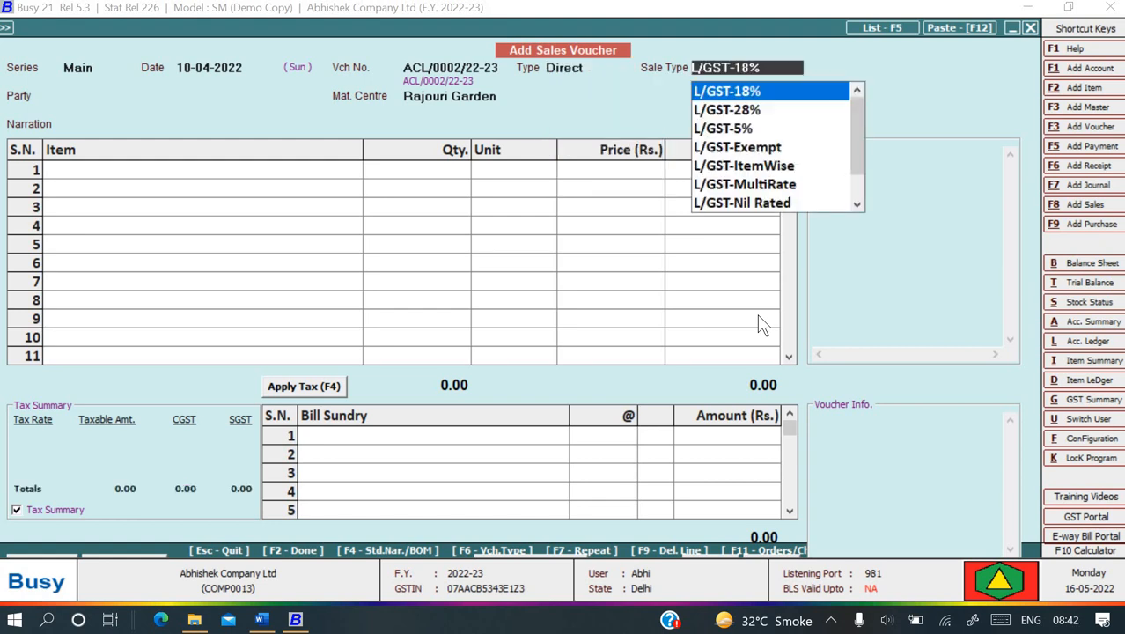
key(Return)
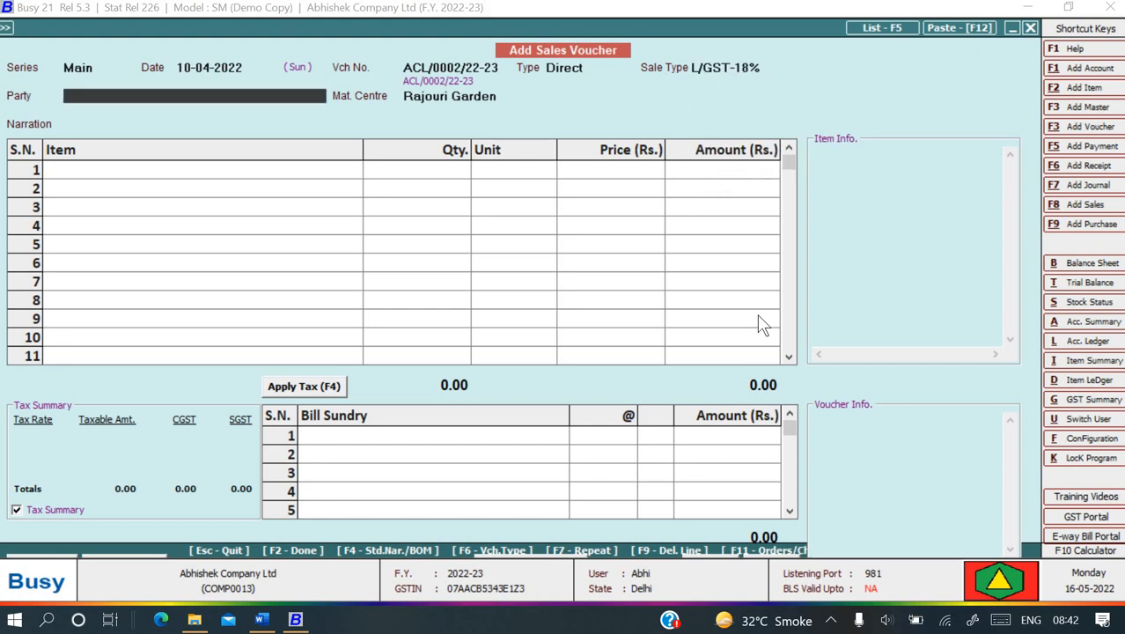
- Browse the party list, then start adding a new party account with F3
key(Down)
key(Down)
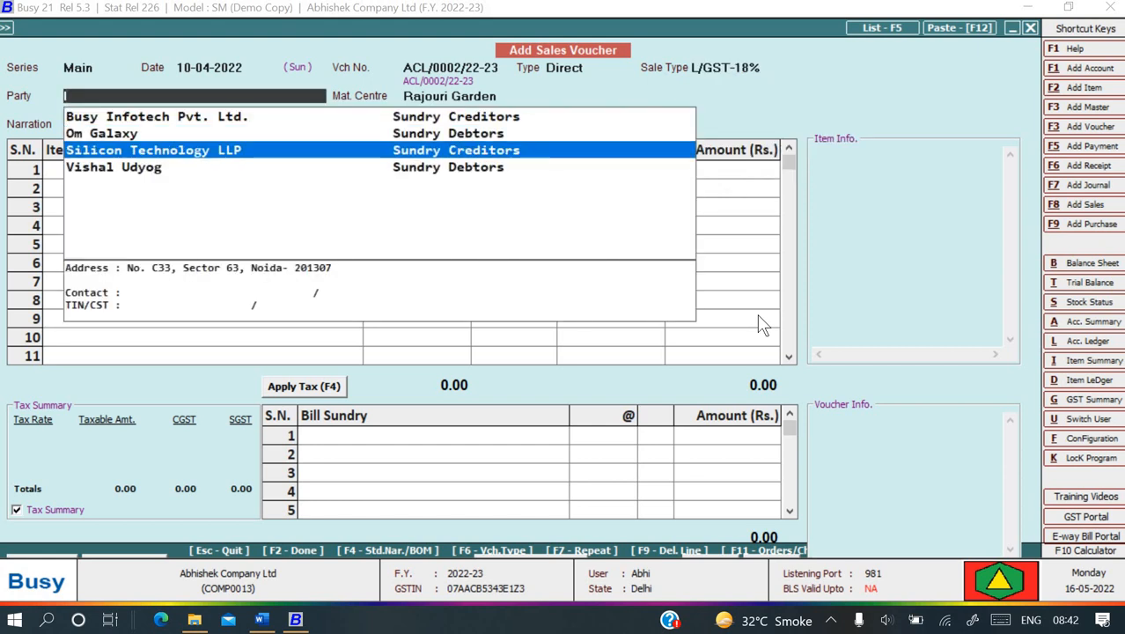
key(Down)
key(Up)
key(Up)
key(Up)
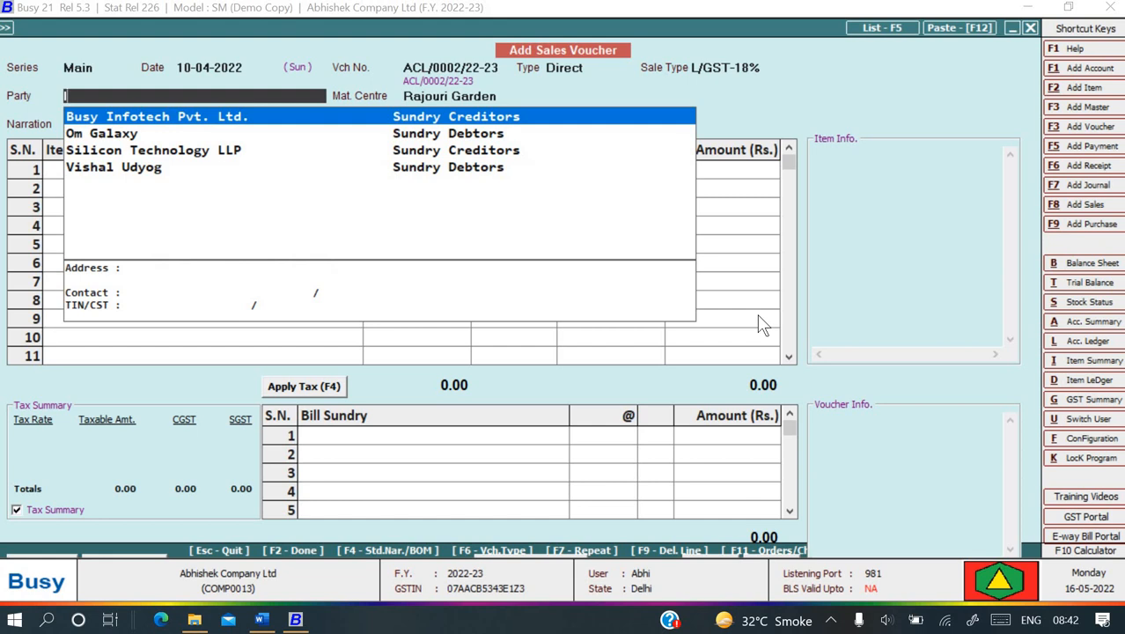
key(F3)
key(alt+Tab)
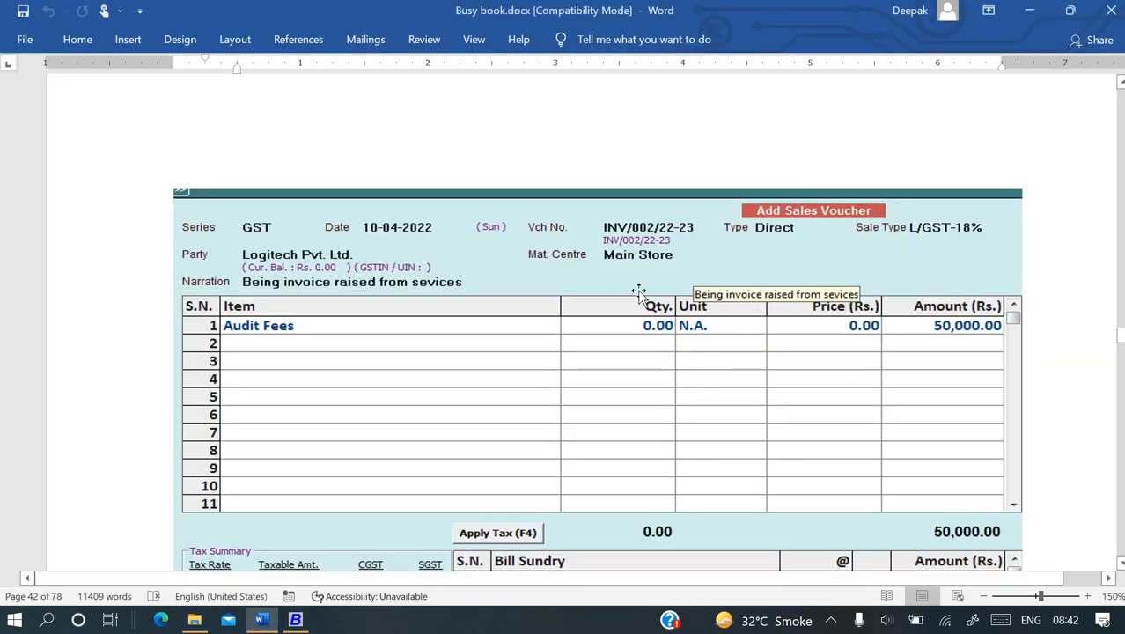
key(alt+Tab)
- Name the party account Logitexh Pvt Ltd. under Sundry Debtors, keeping state Delhi
text(Lo)
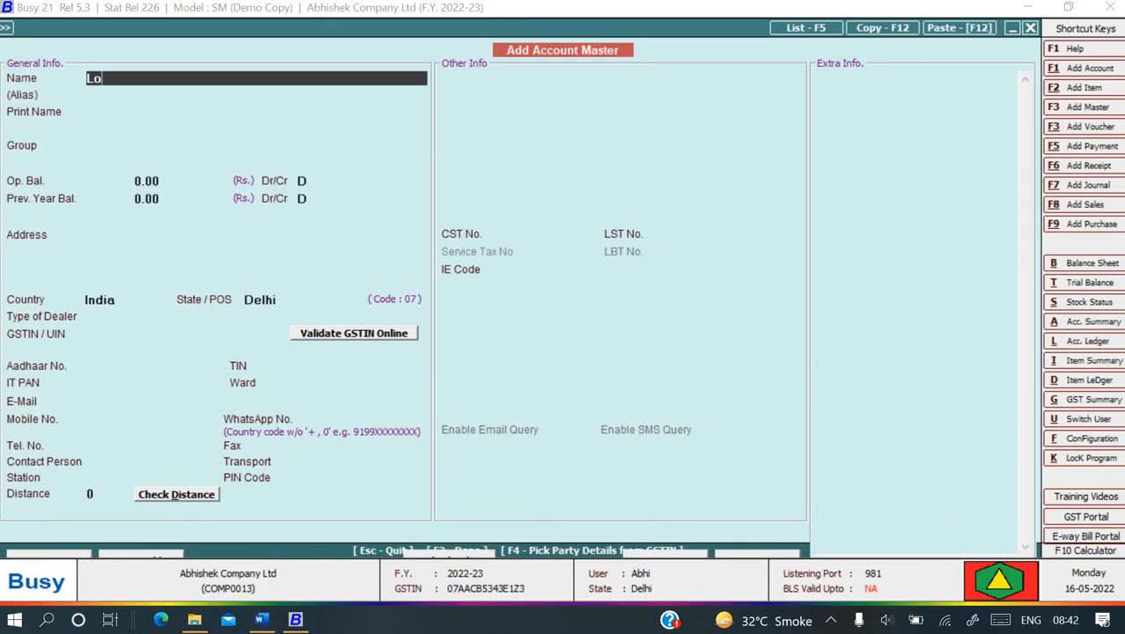
text(gitexh Pvt Ltd.)
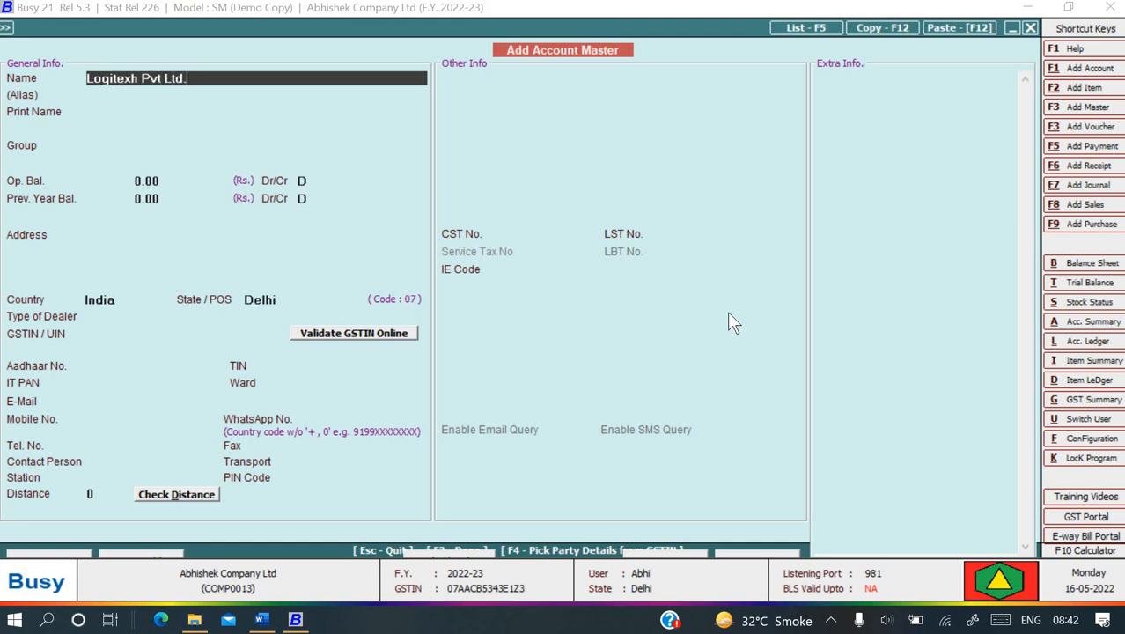
key(Return)
key(Return)
key(Return)
text(s)
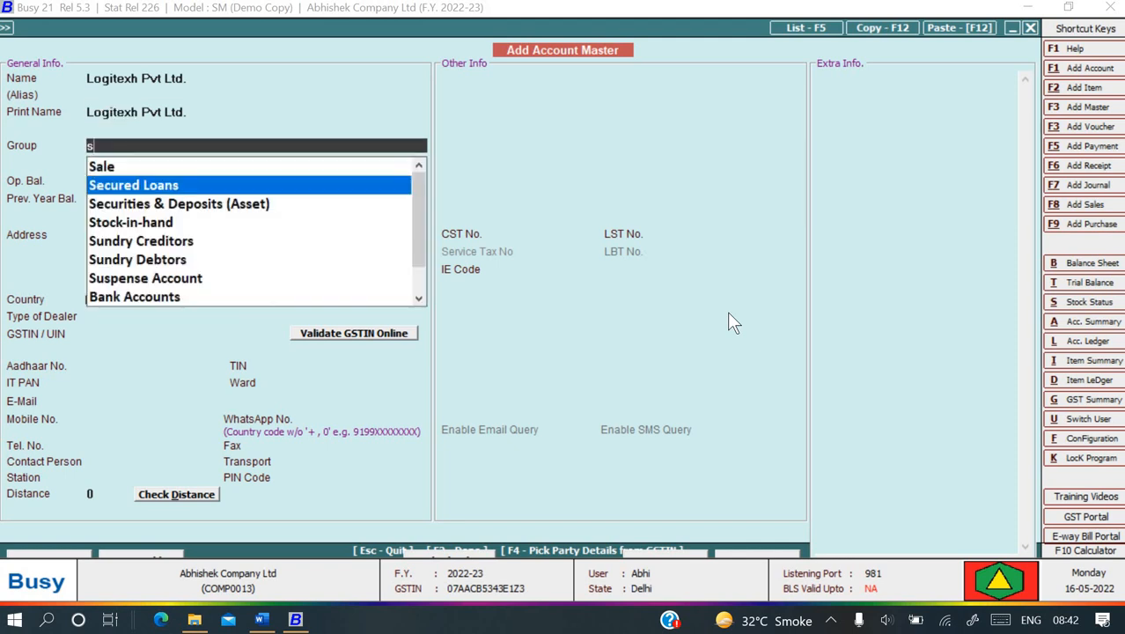
key(Down)
key(Down)
key(Down)
key(Down)
key(Return)
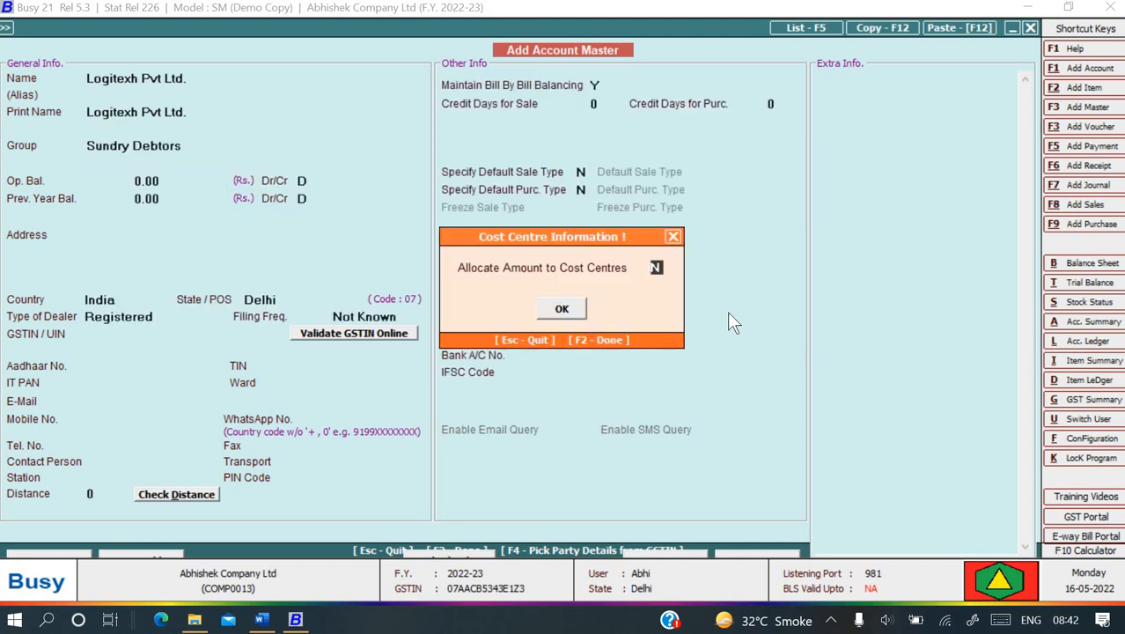
key(Return)
key(Return)
key(Return)
key(Return)
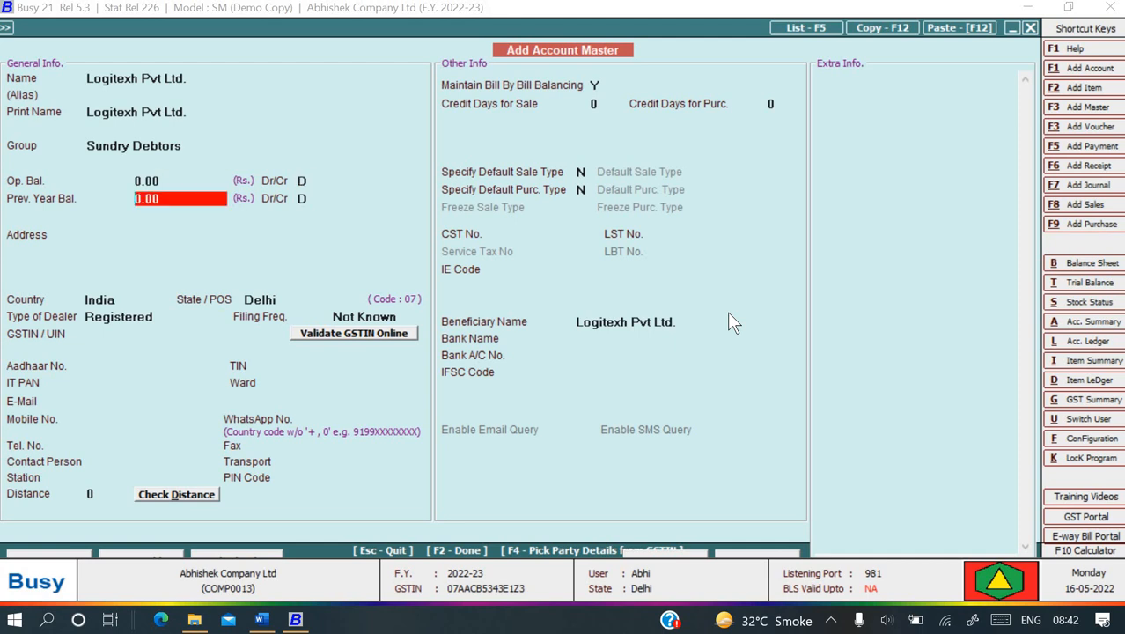
key(Return)
key(Return)
key(Return)
key(Return)
key(Return)
key(Return)
key(Return)
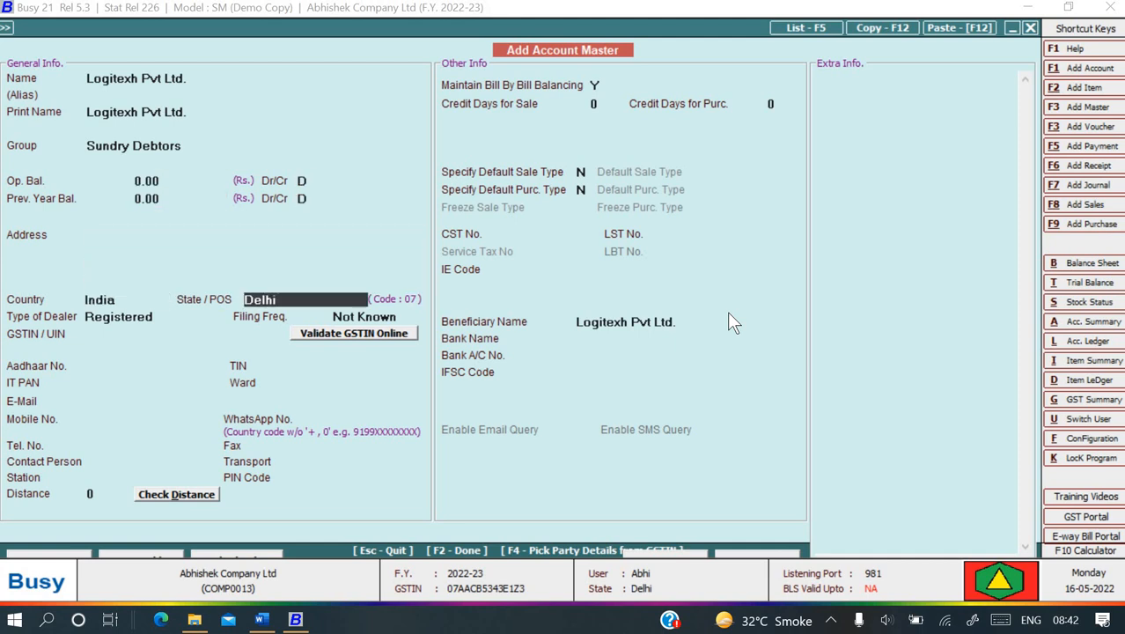
key(Return)
key(Return)
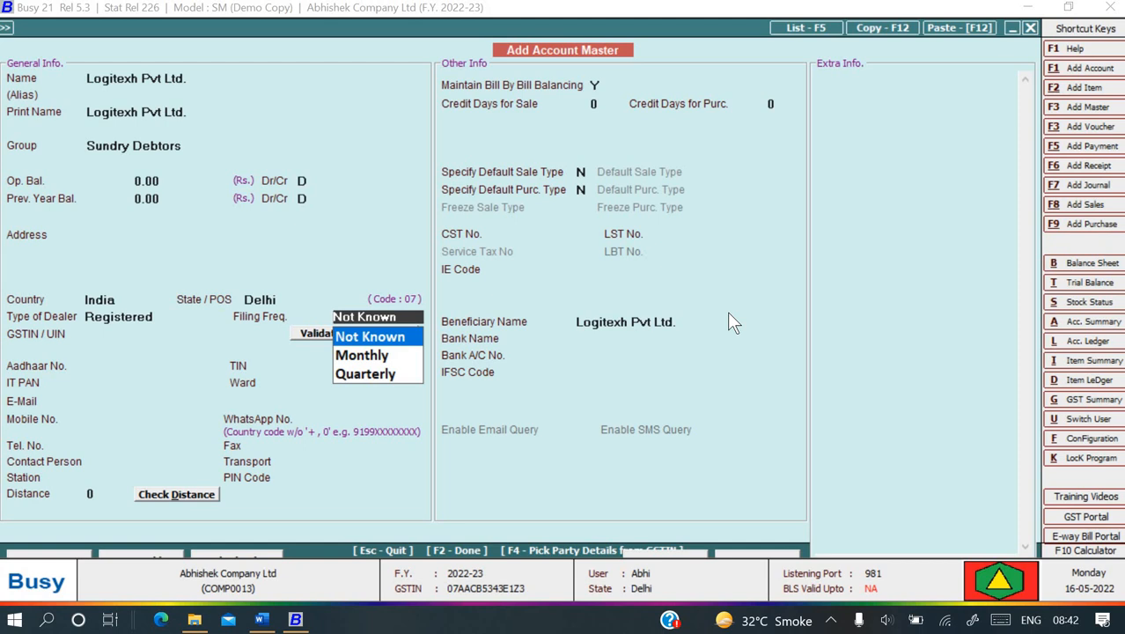
key(Return)
- Change the party's dealer type to Un-Registered and save the account
key(alt+Tab)
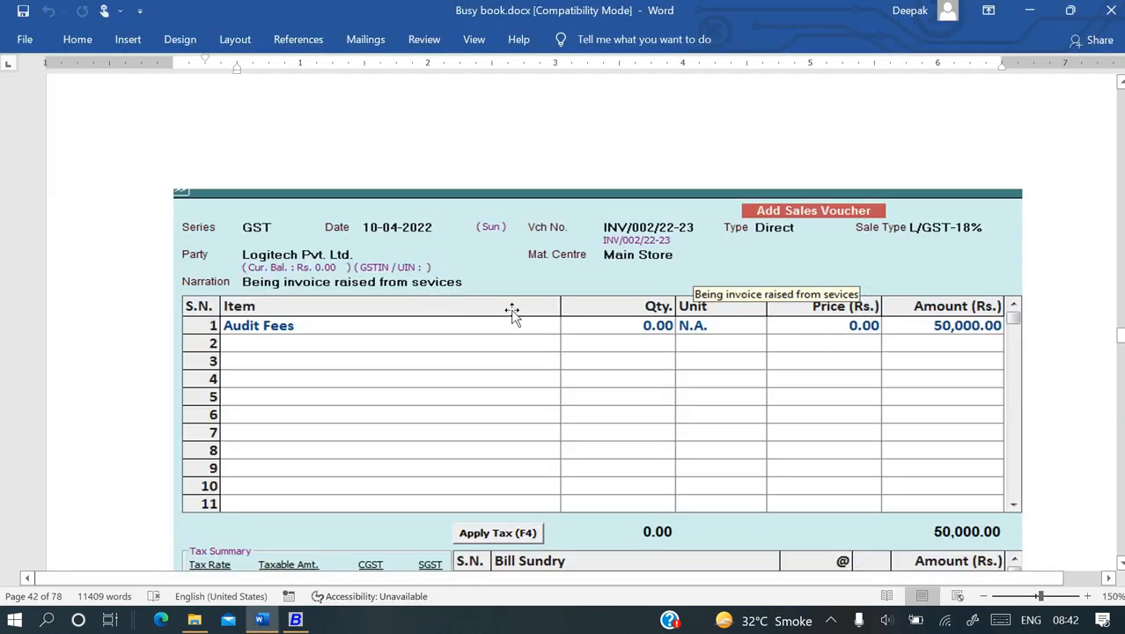
key(alt+Tab)
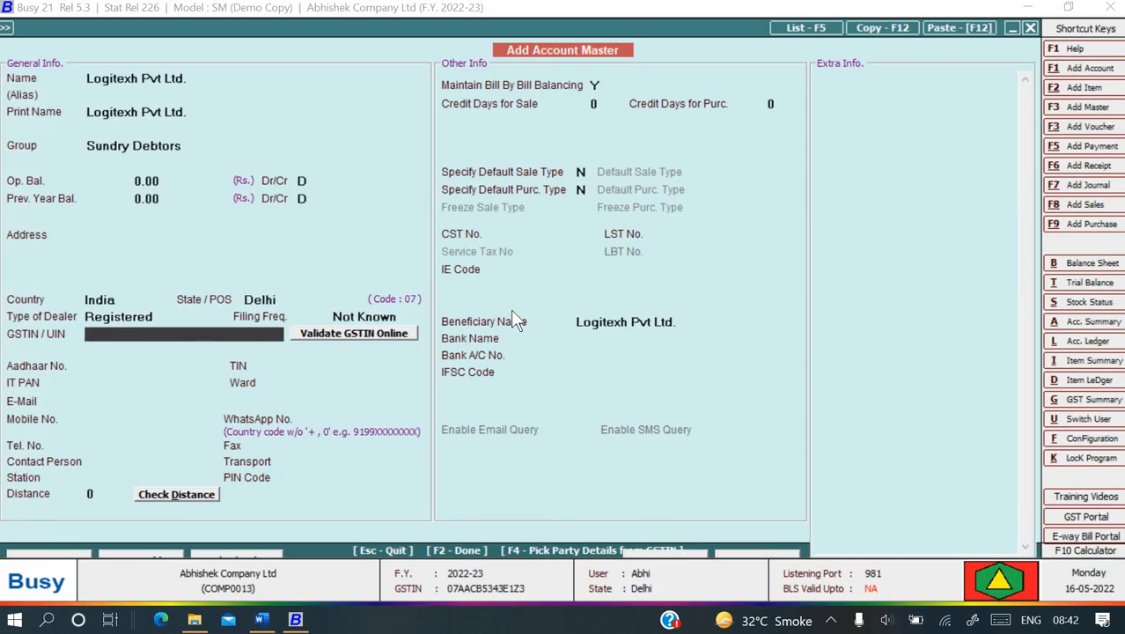
key(shift+Tab)
key(shift+Tab)
key(Down)
key(Down)
key(Up)
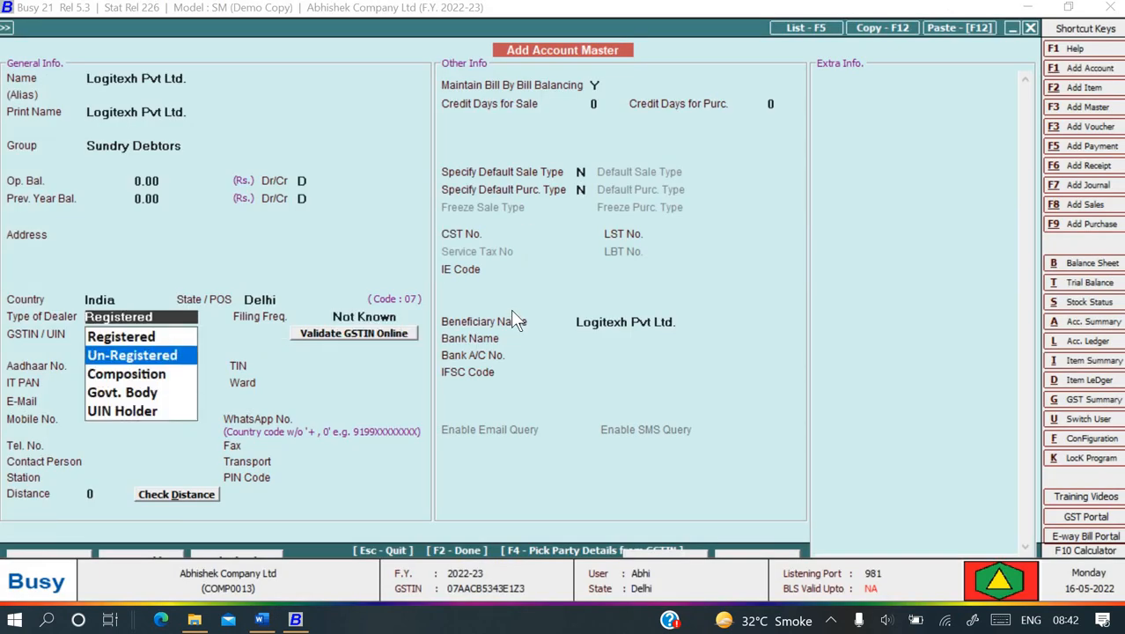
key(Return)
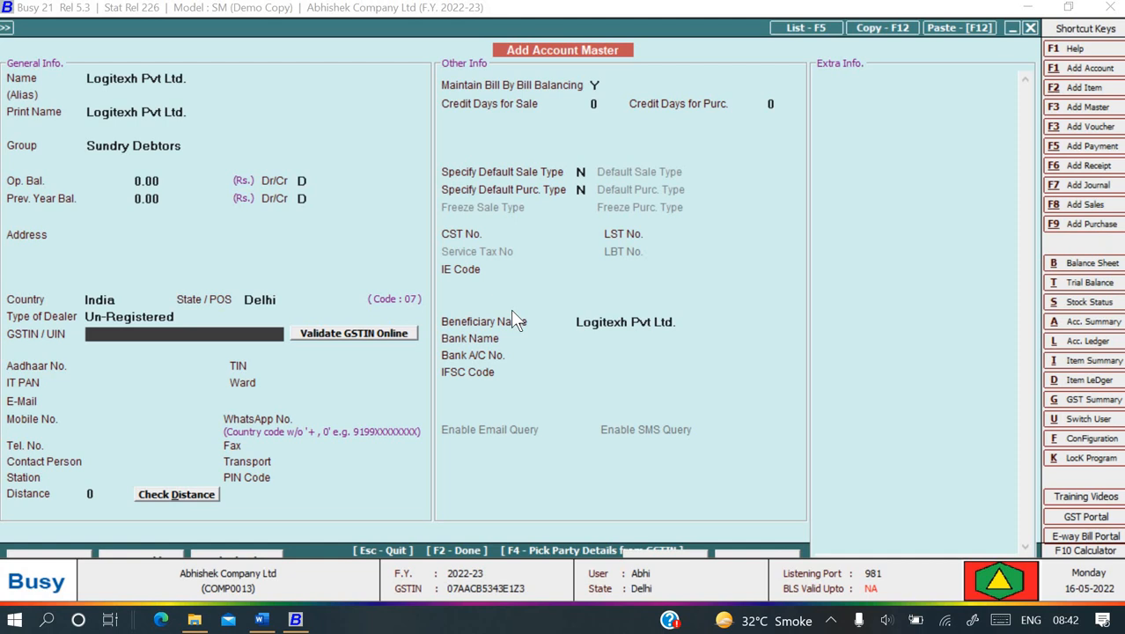
key(Return)
key(Return)
key(Return)
key(Return)
key(Return)
key(Return)
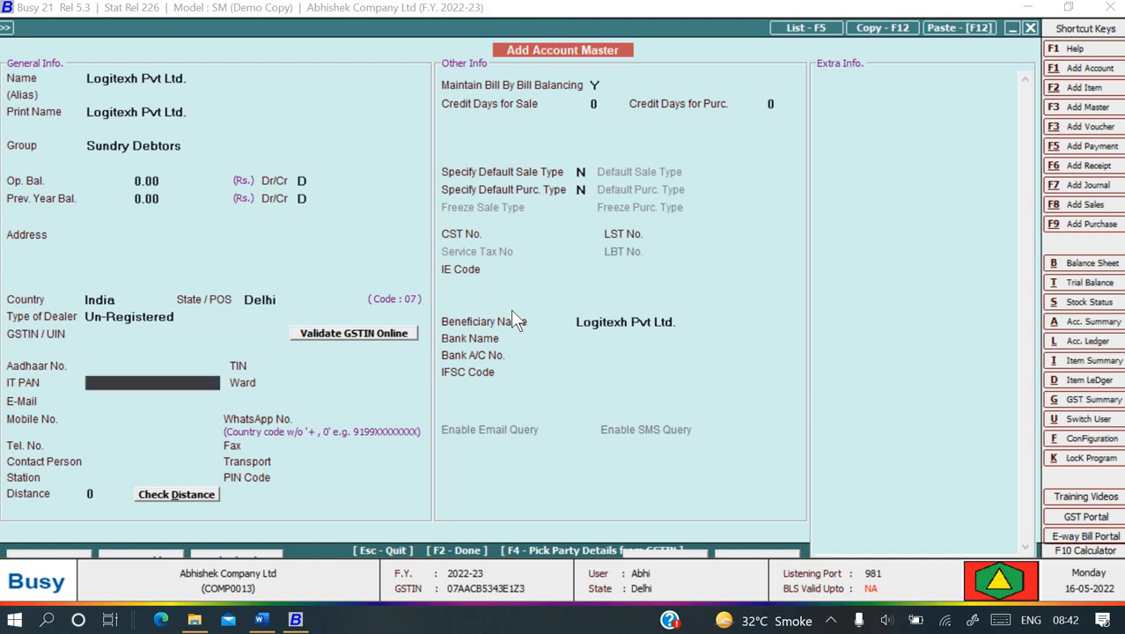
key(Return)
key(Return)
key(Return)
key(Return)
key(Return)
key(Return)
key(Return)
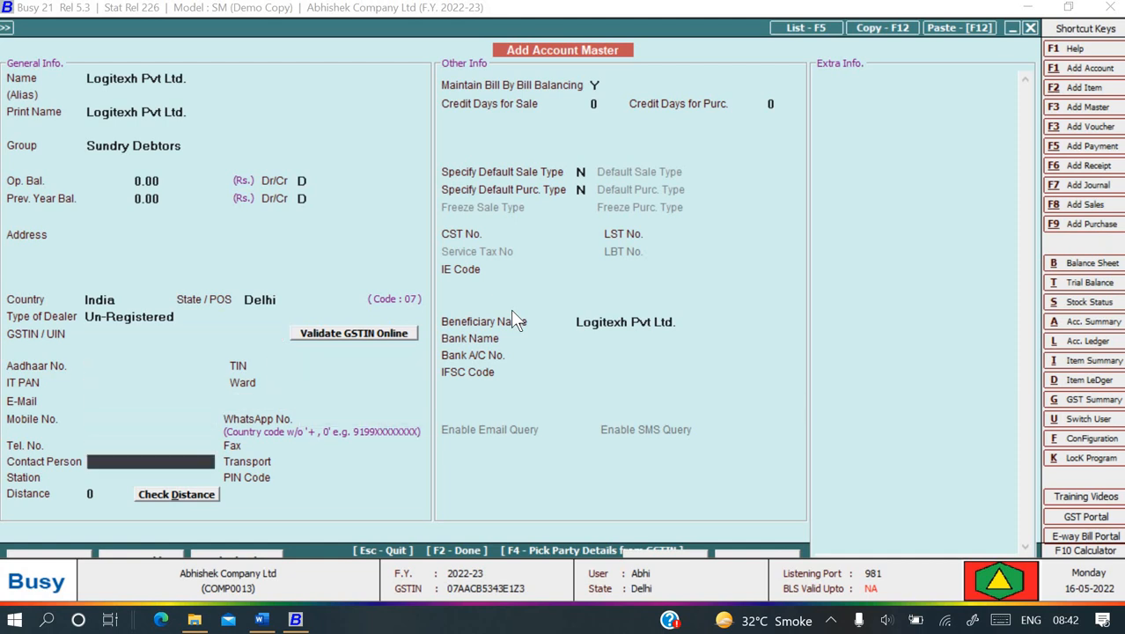
key(Return)
key(Return)
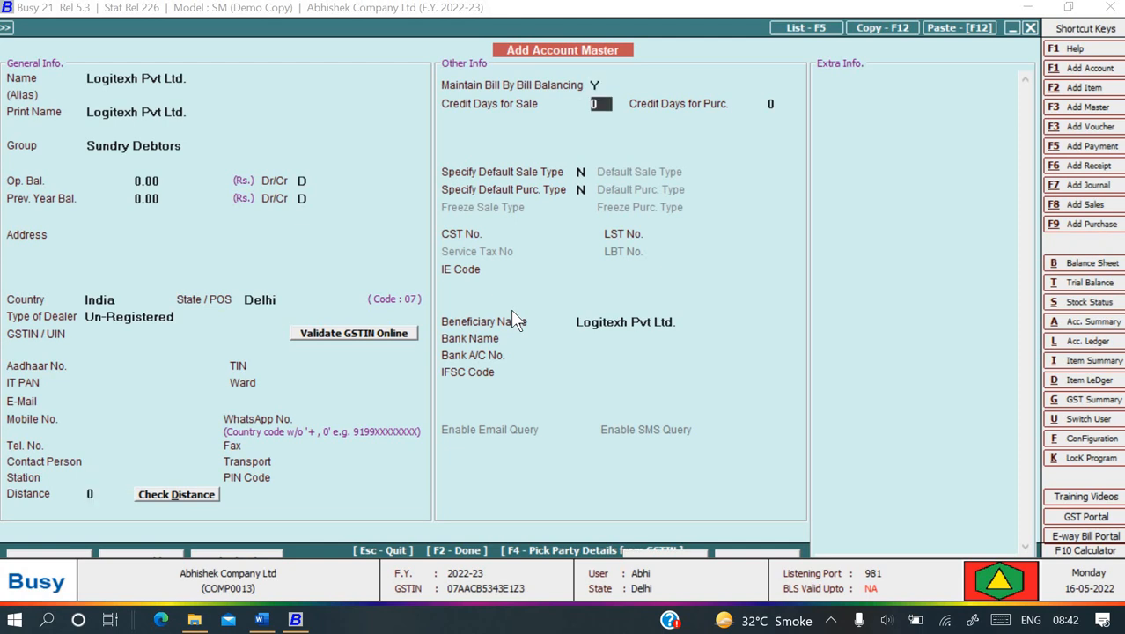
key(F2)
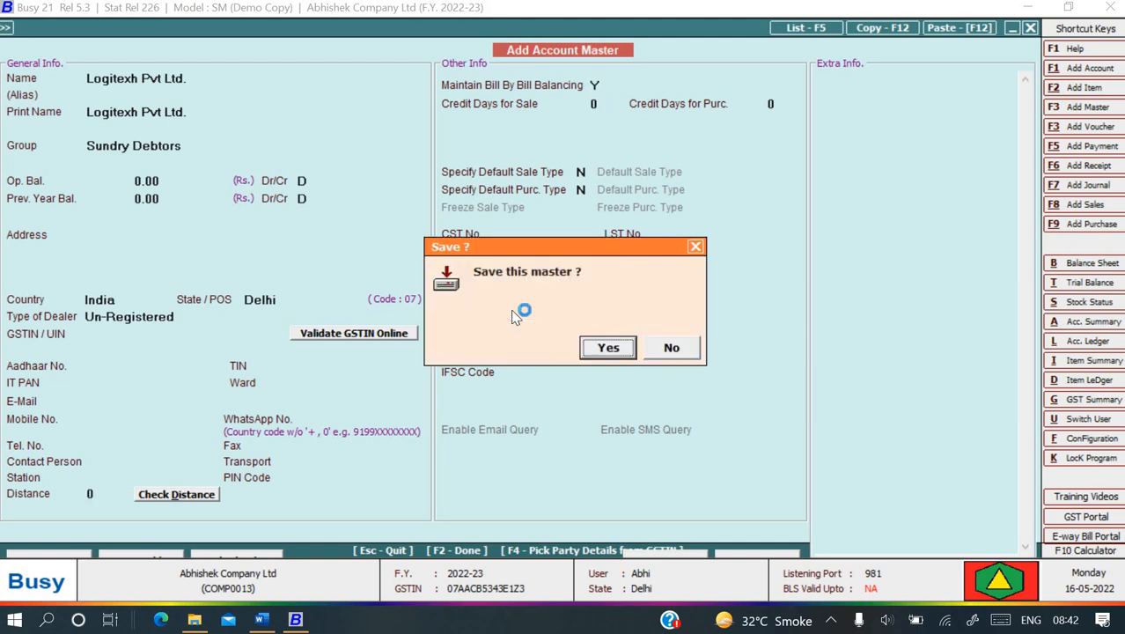
key(Return)
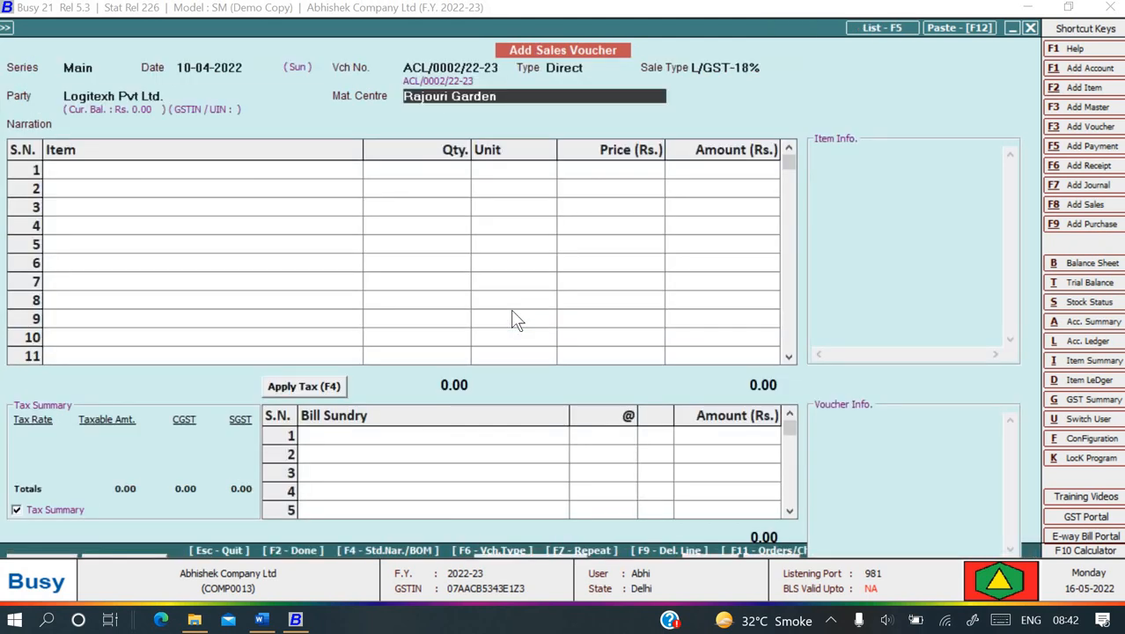
- Set the sales voucher's material centre to Main Store
key(alt+Tab)
key(alt+Tab)
key(space)
key(Down)
key(Down)
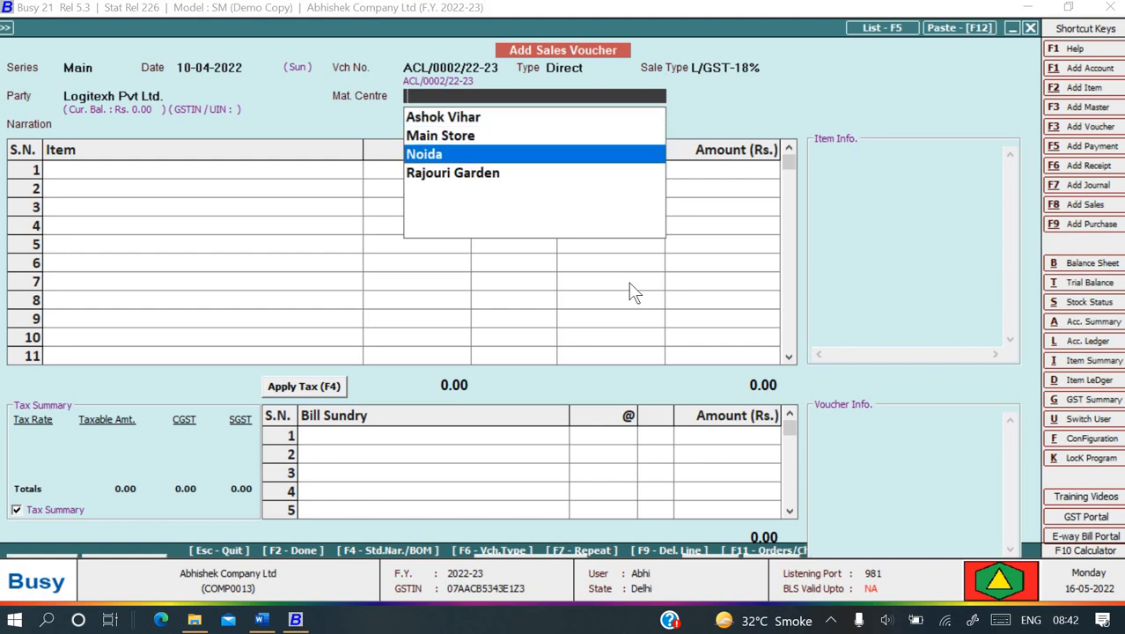
key(Up)
key(Return)
- Enter the narration 'Being service bill raise'
key(alt+Tab)
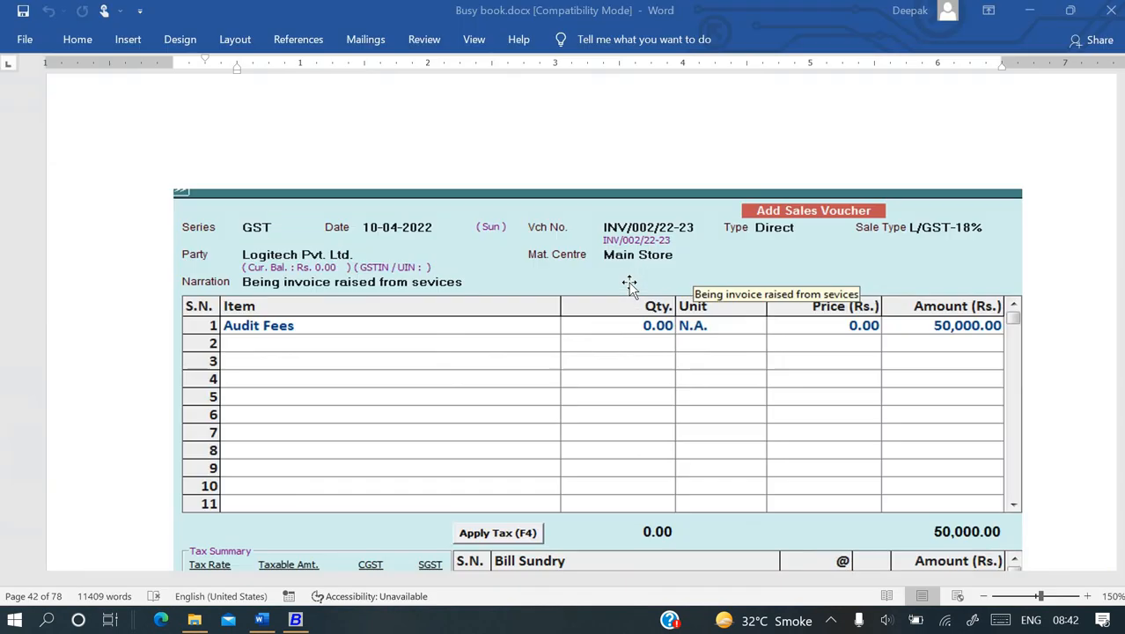
key(alt+Tab)
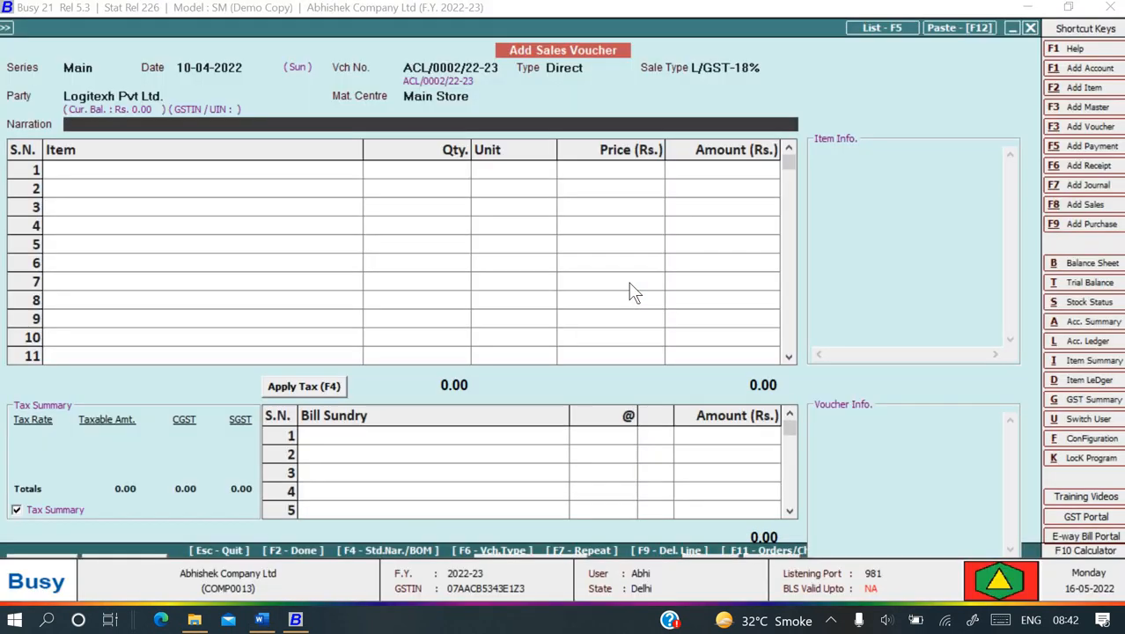
text(BEing)
key(BackSpace)
key(BackSpace)
key(BackSpace)
key(BackSpace)
text(eing service bill)
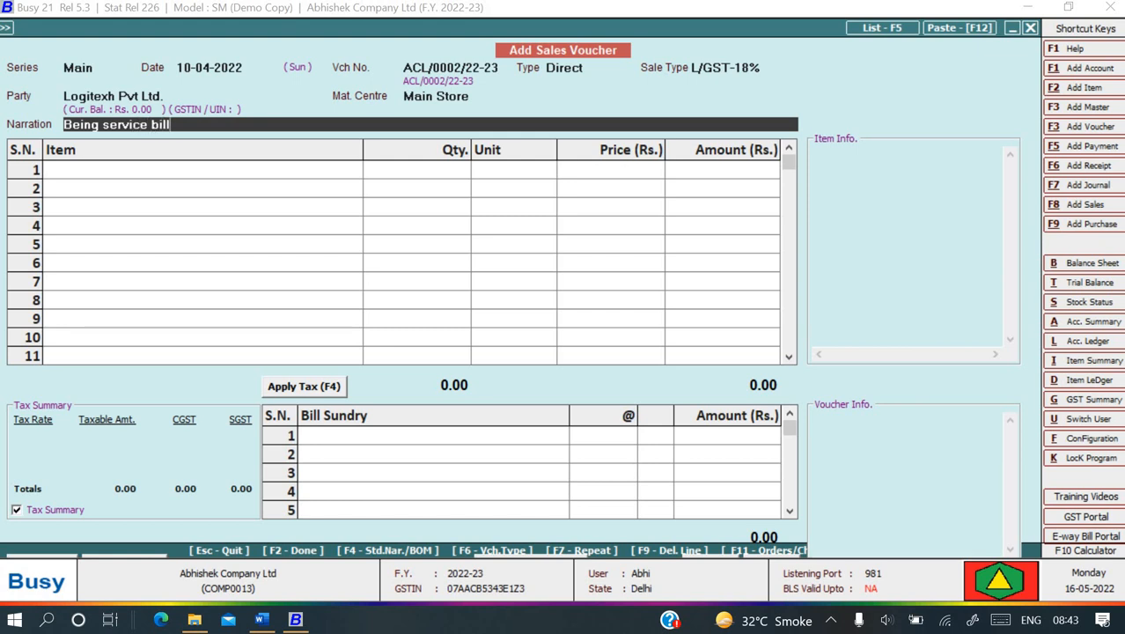
text( raise)
key(Return)
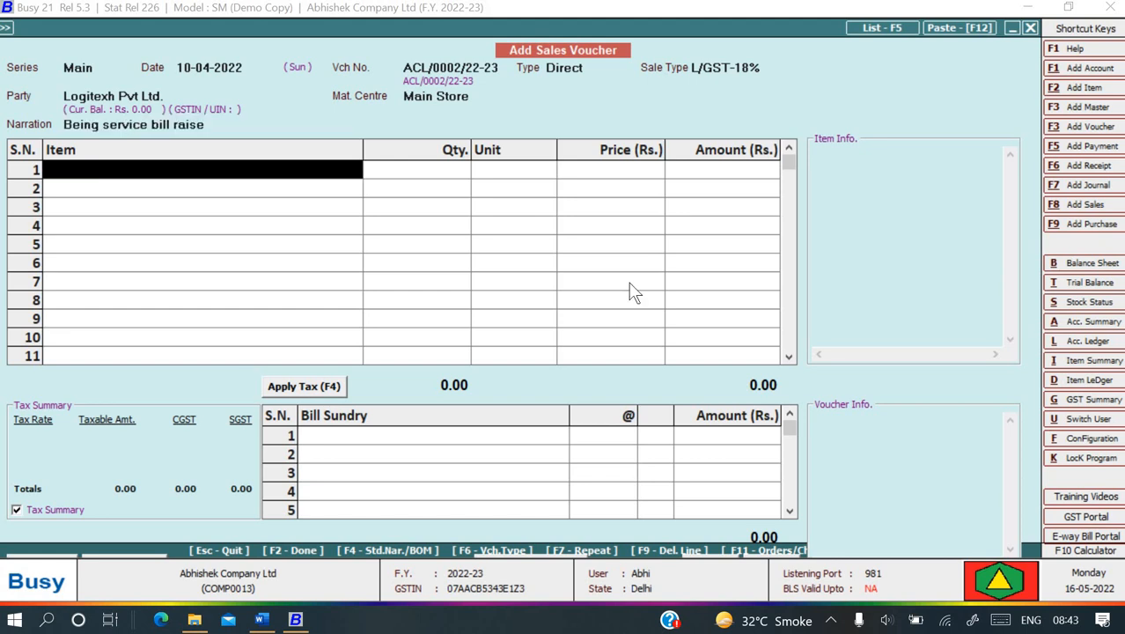
- Add an Audit Fee item line with amount 50,000
text(a)
key(Return)
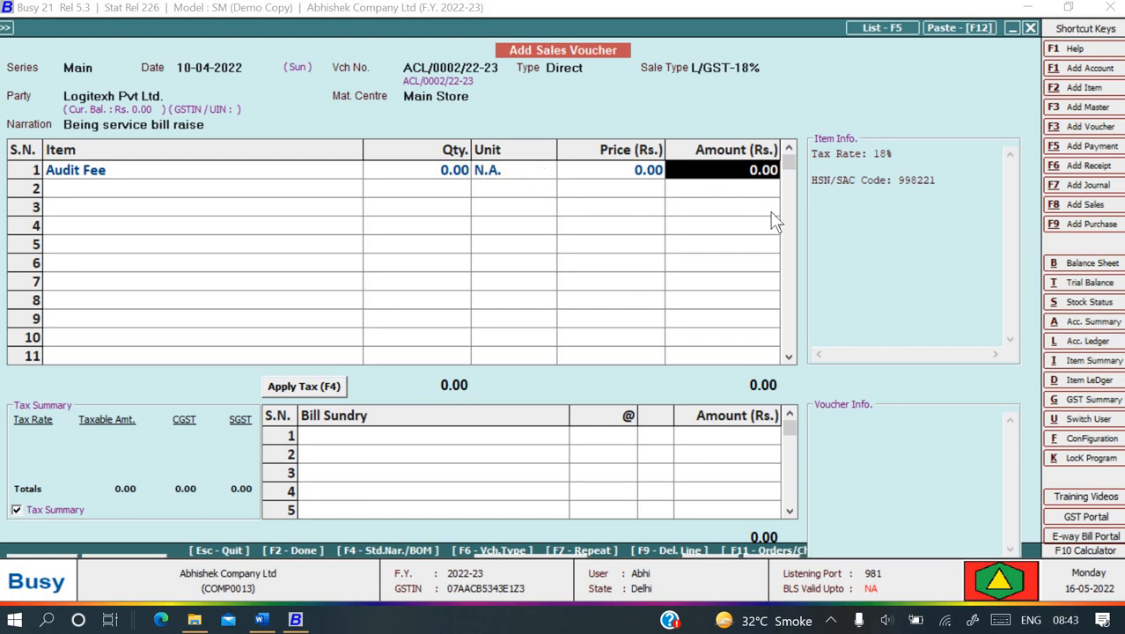
text(50,000)
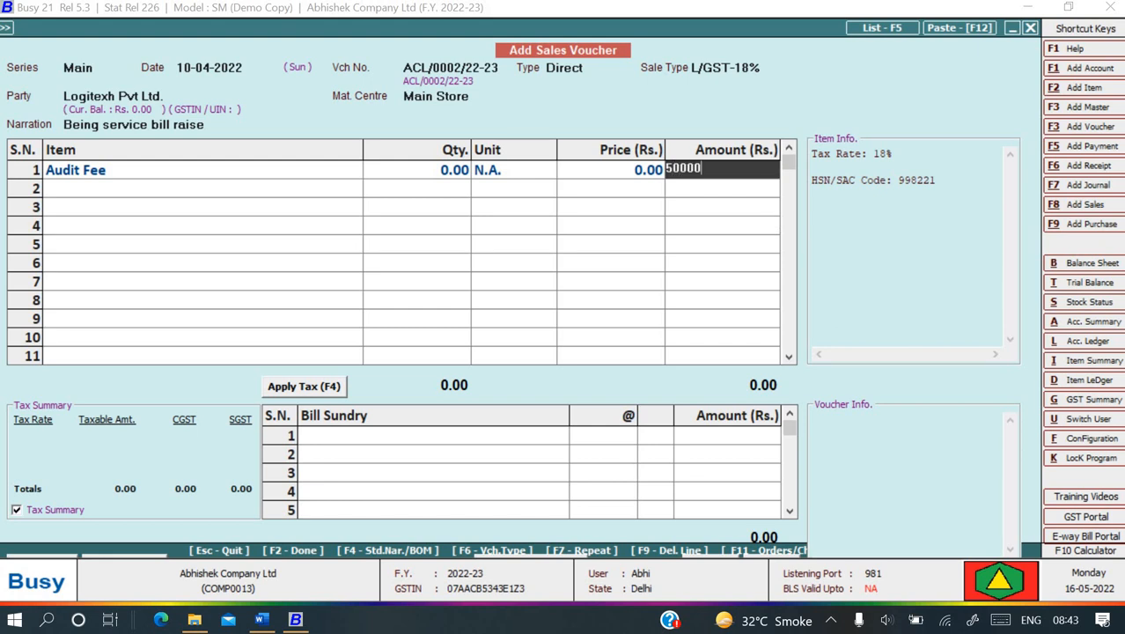
key(Return)
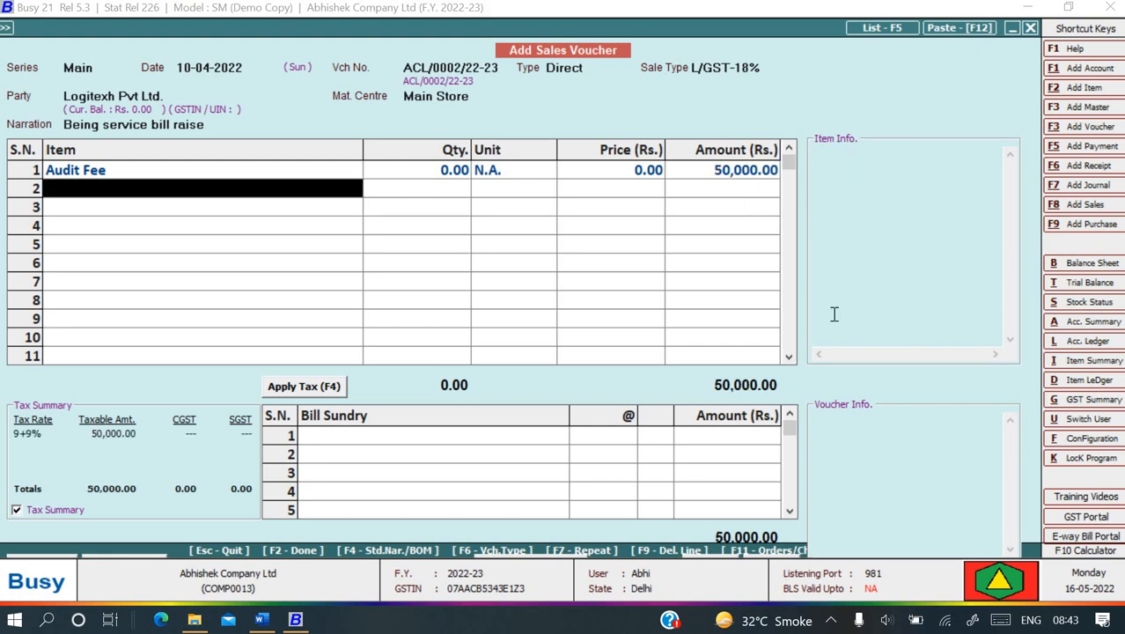
- Add the CGST bill sundry so CGST and SGST at 9% apply
key(Return)
text(c)
key(Down)
key(Down)
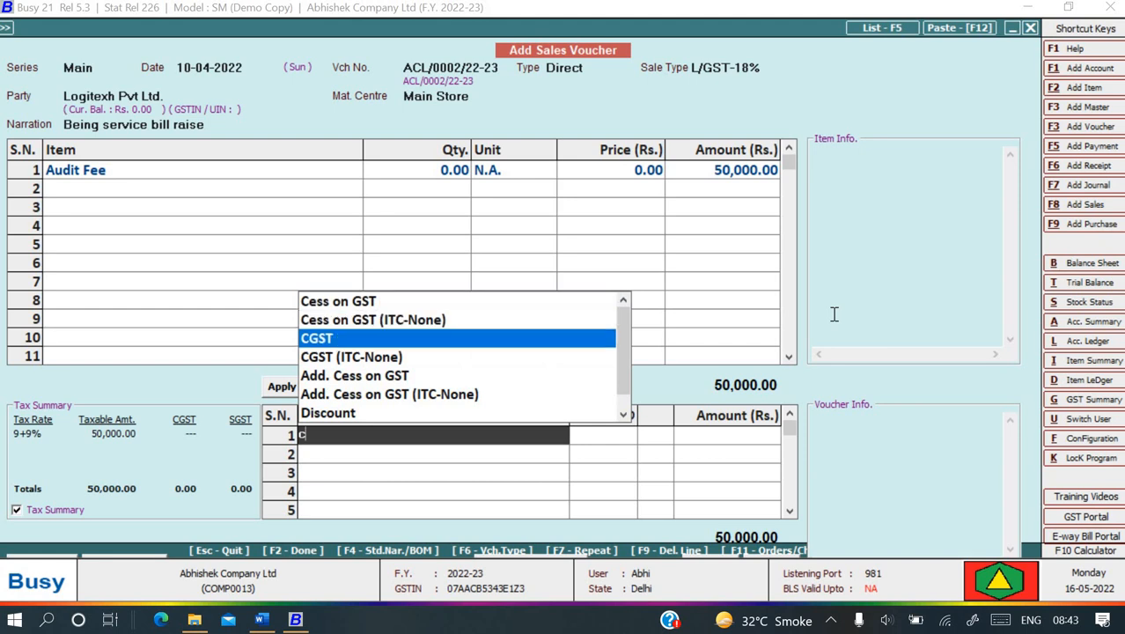
key(Return)
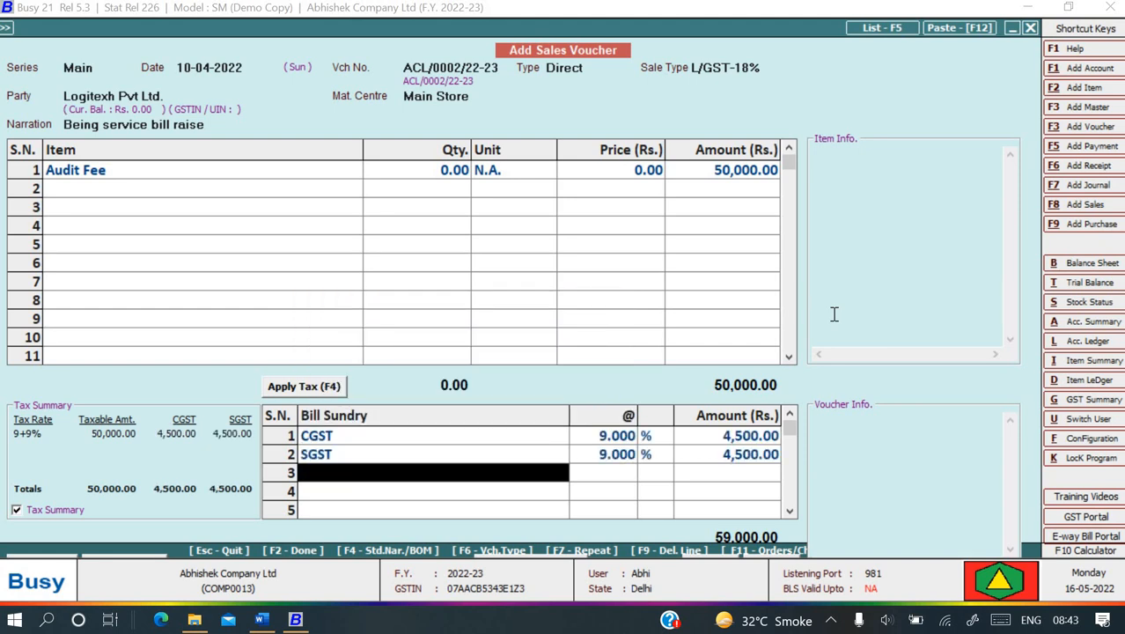
key(alt+Tab)
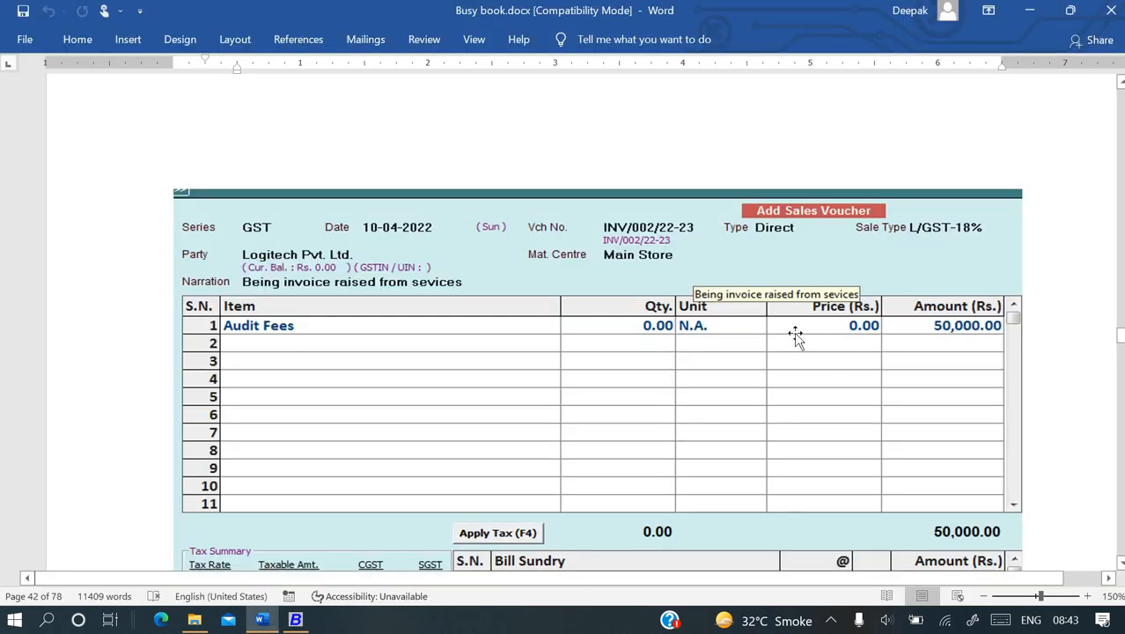
scroll(959, 431, down, 3)
scroll(962, 431, down, 3)
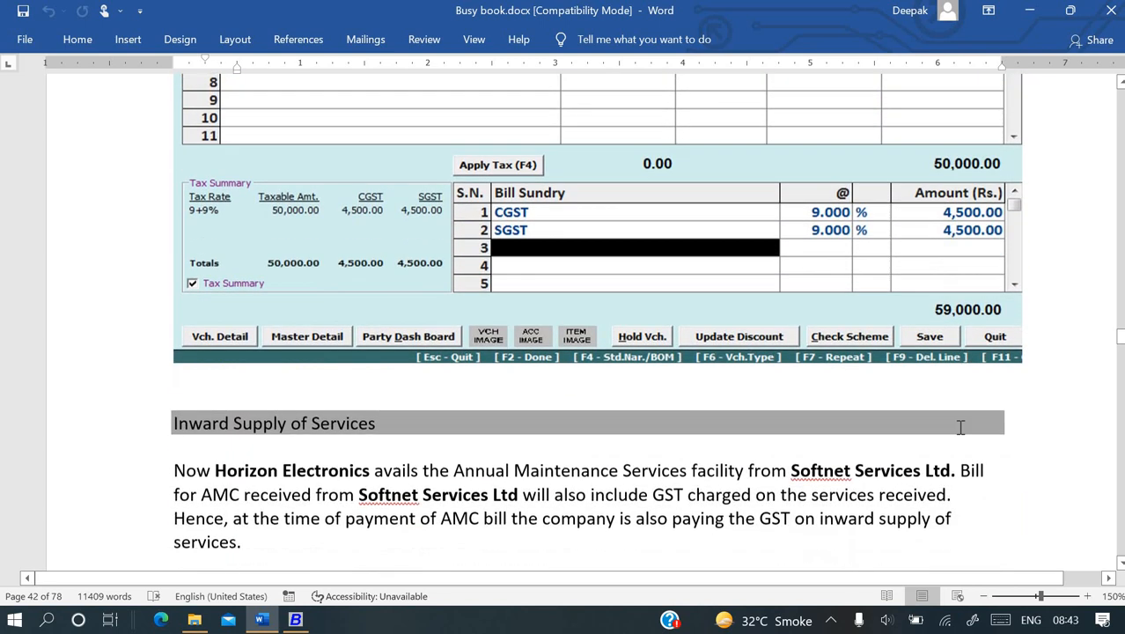
key(alt+Tab)
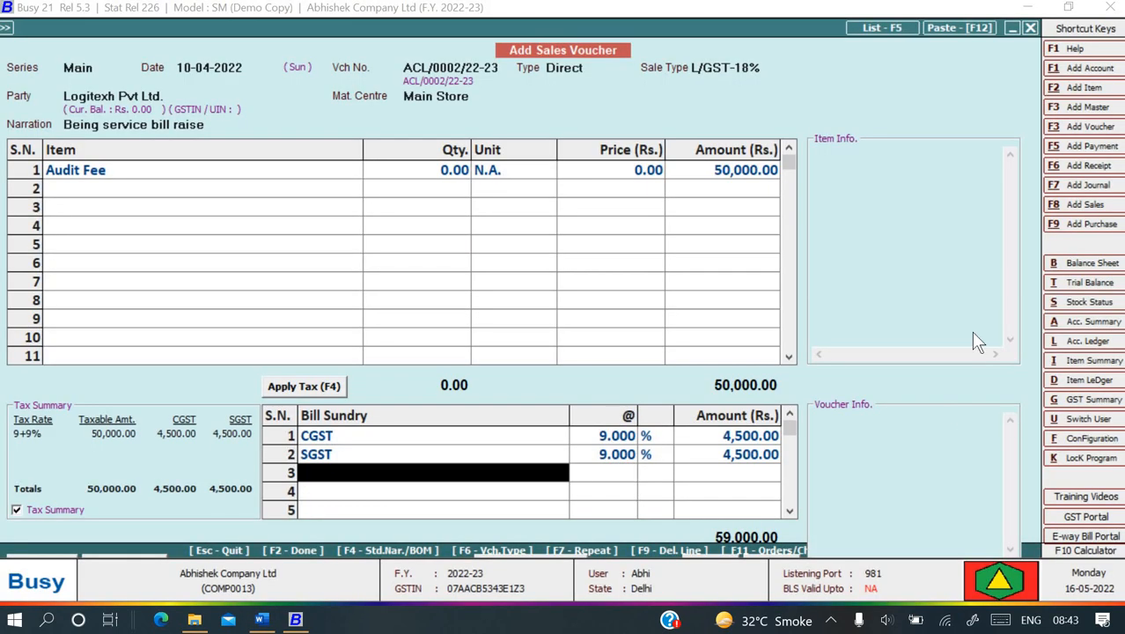
- Save the 59,000.00 voucher with a new bill reference and Sameer Transport as transporter
key(F2)
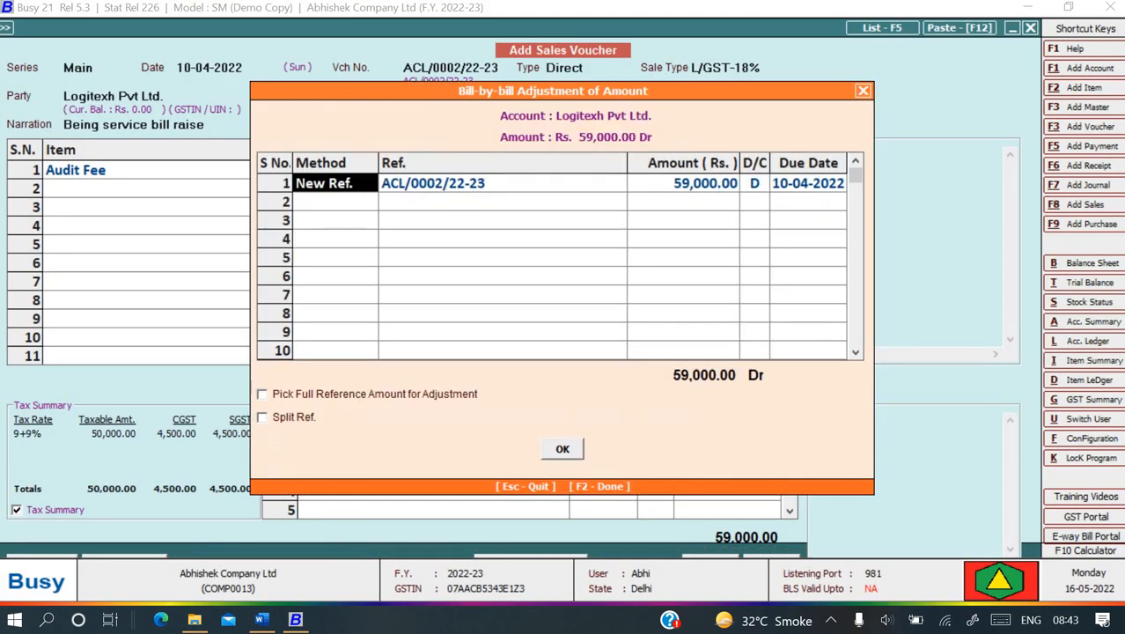
key(Return)
key(Return)
key(Return)
key(Return)
key(Return)
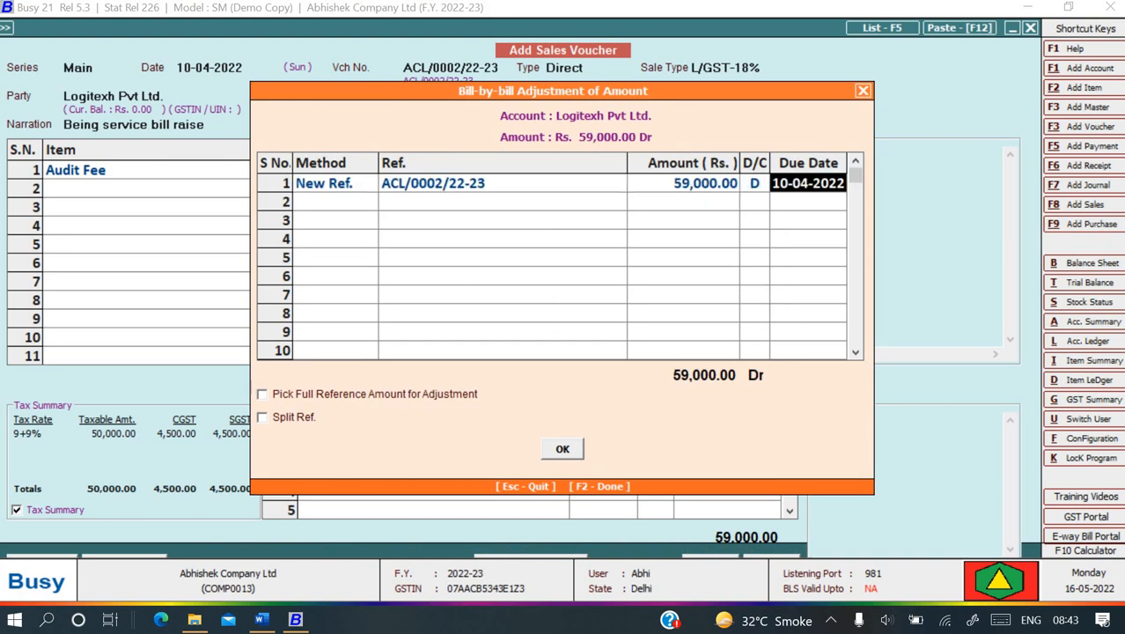
key(Return)
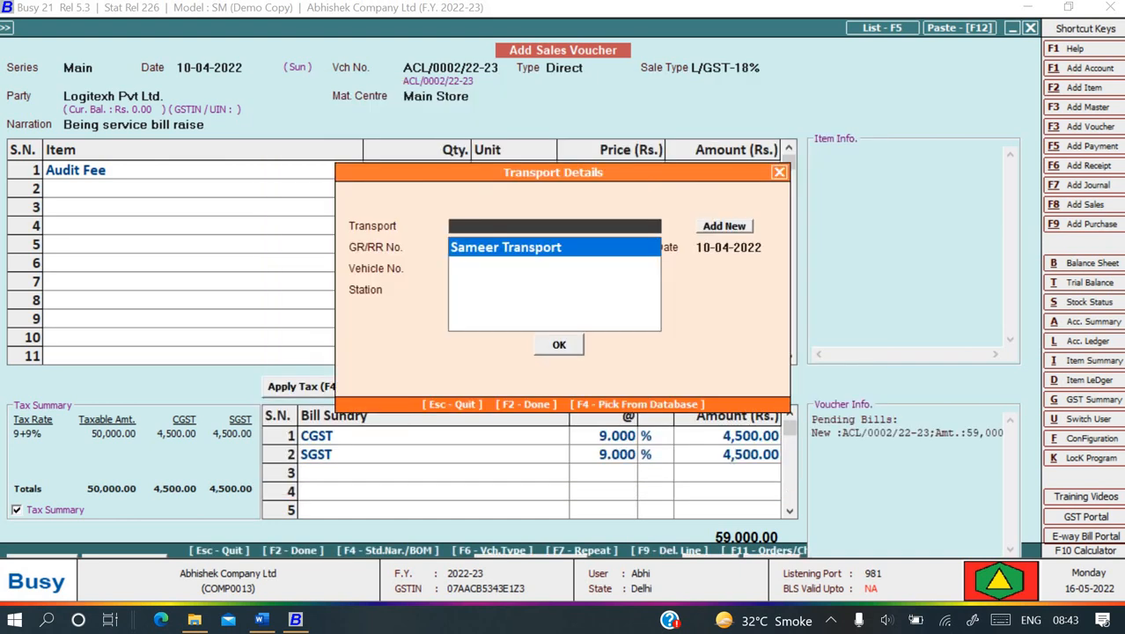
key(F2)
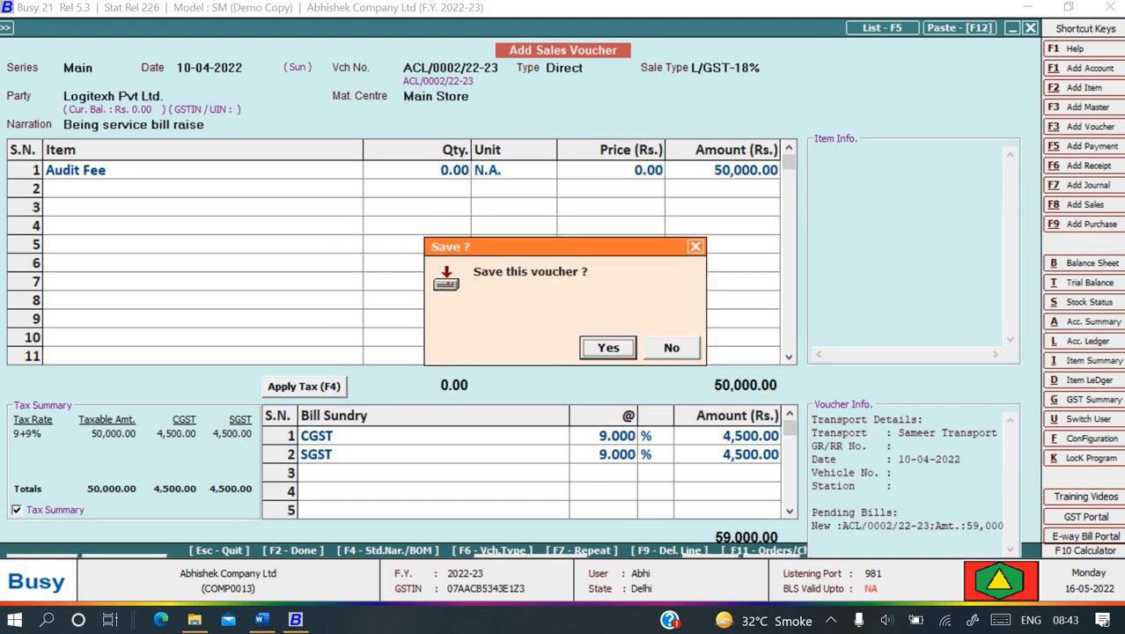
key(Return)
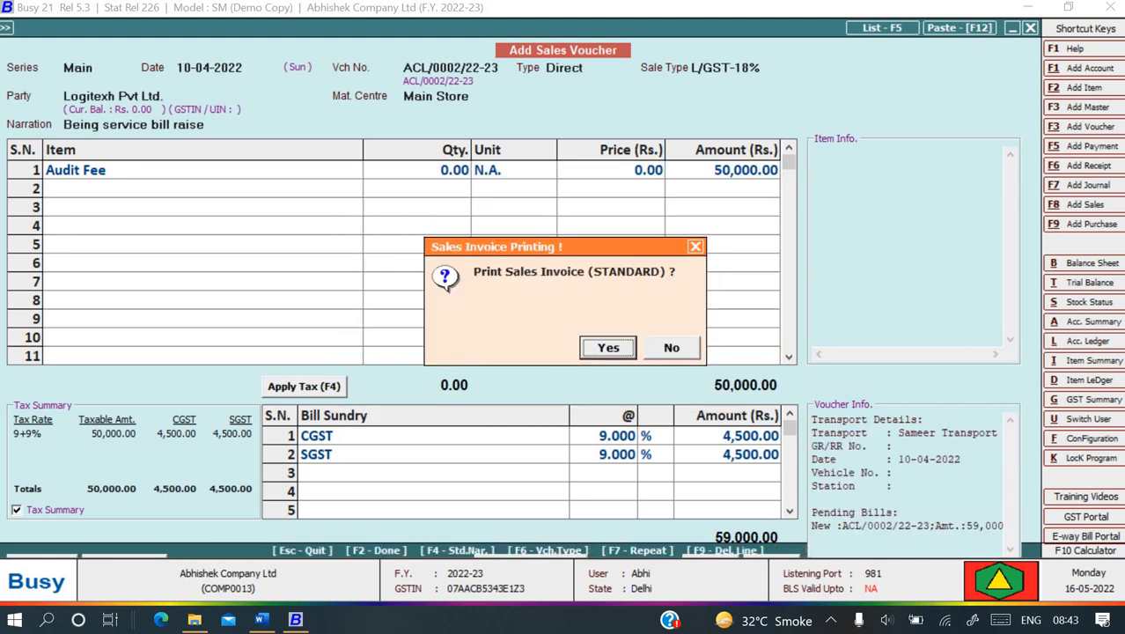
- Preview the tax invoice showing Audit Fee 50,000.00, CGST/SGST 4,500.00 each, total 59,000.00
key(Return)
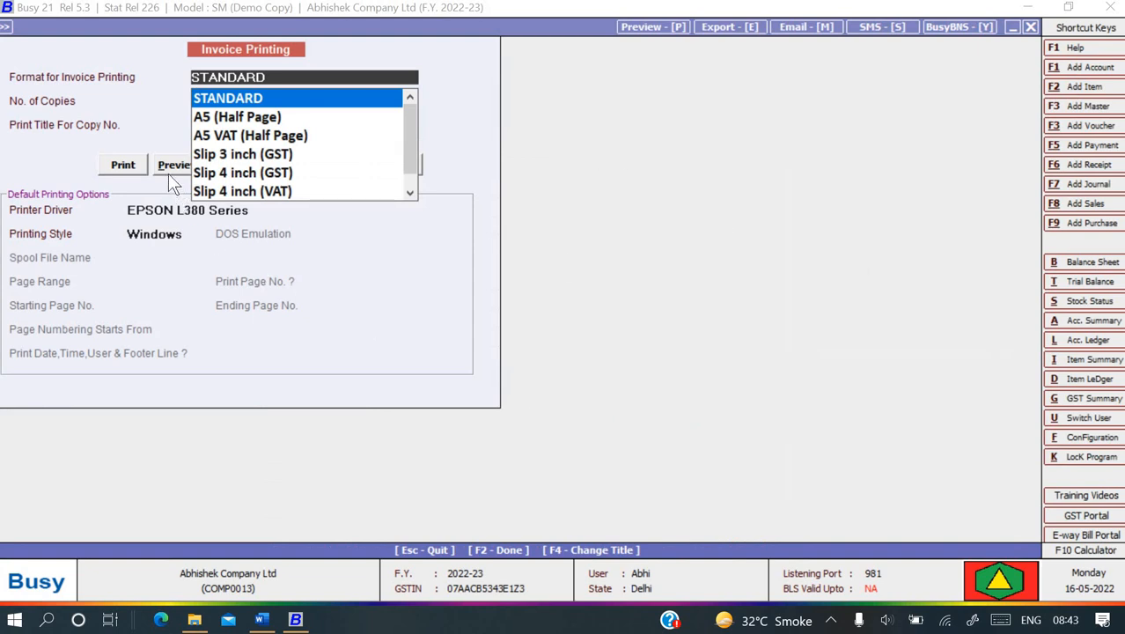
click(170, 173)
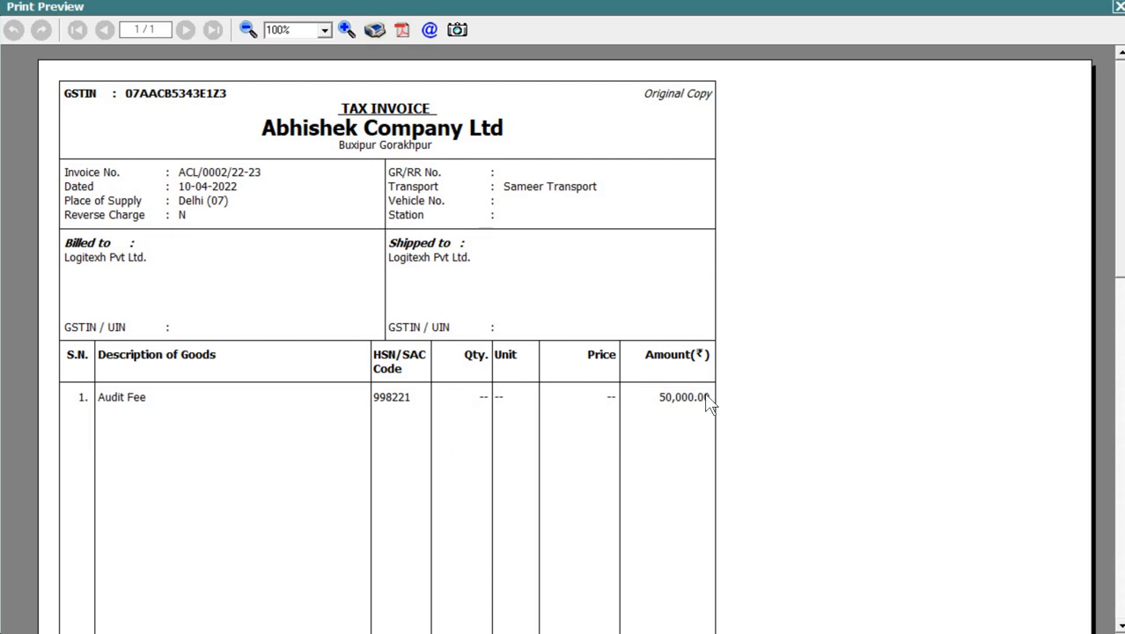
scroll(1118, 304, down, 1)
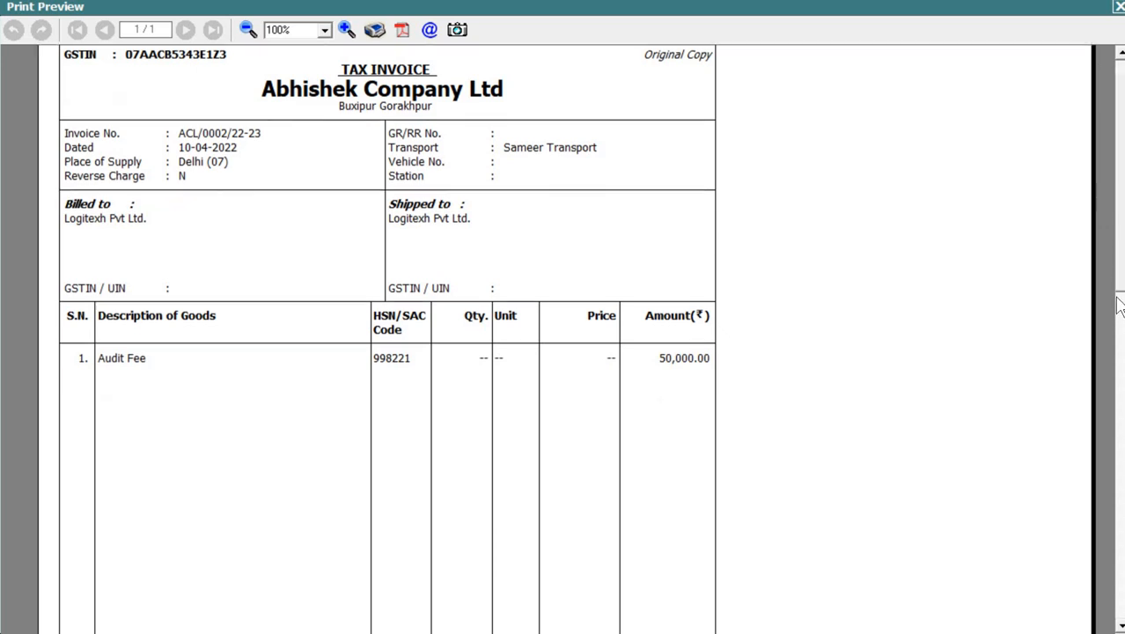
scroll(1118, 304, down, 10)
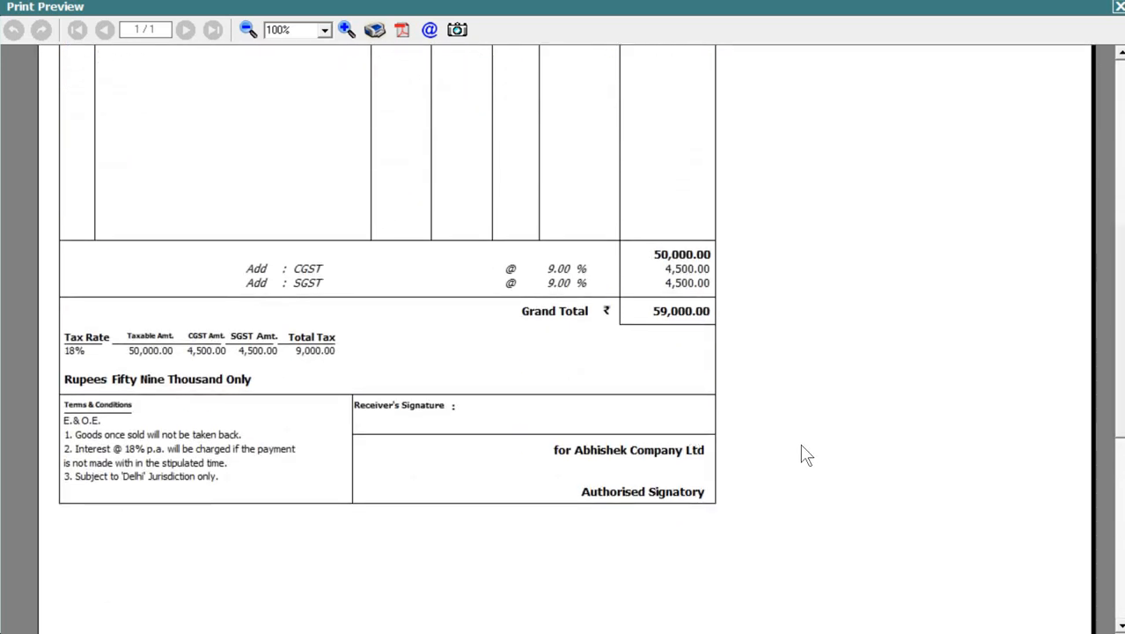
click(1118, 8)
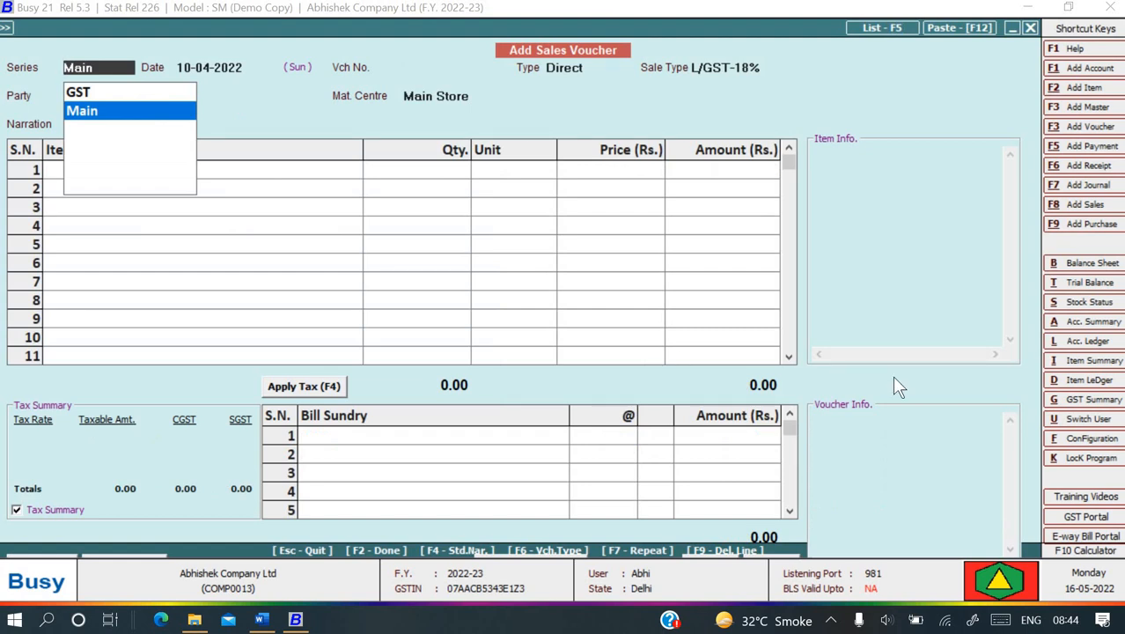
- Check the Word notes, then dismiss the series list and start quitting the blank sales voucher
key(alt+Tab)
scroll(590, 453, down, 1)
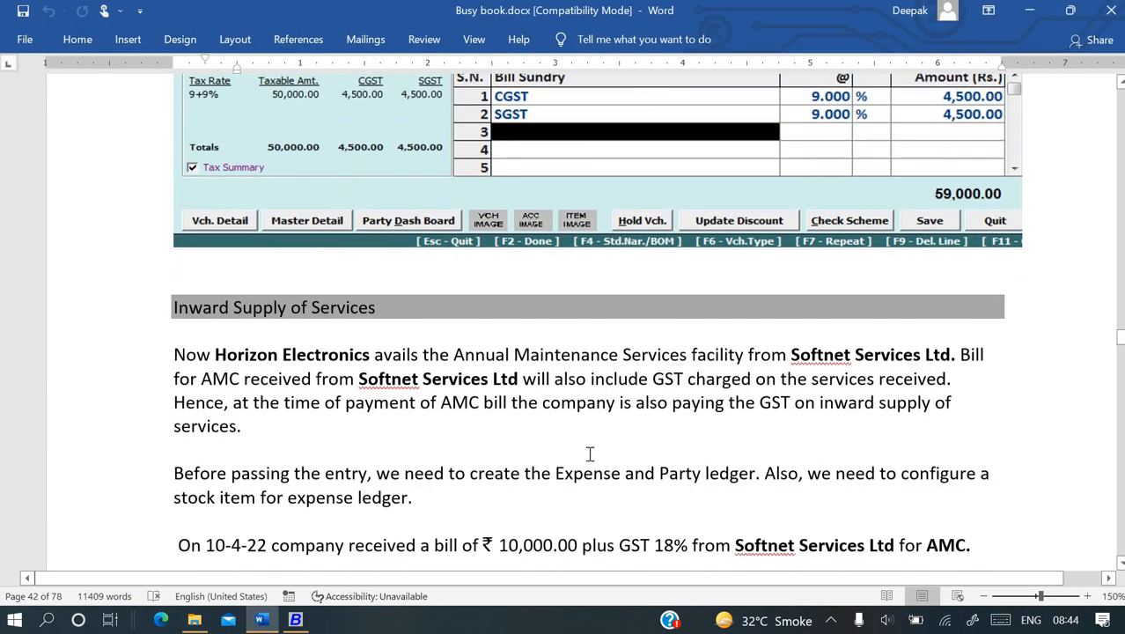
scroll(590, 453, down, 4)
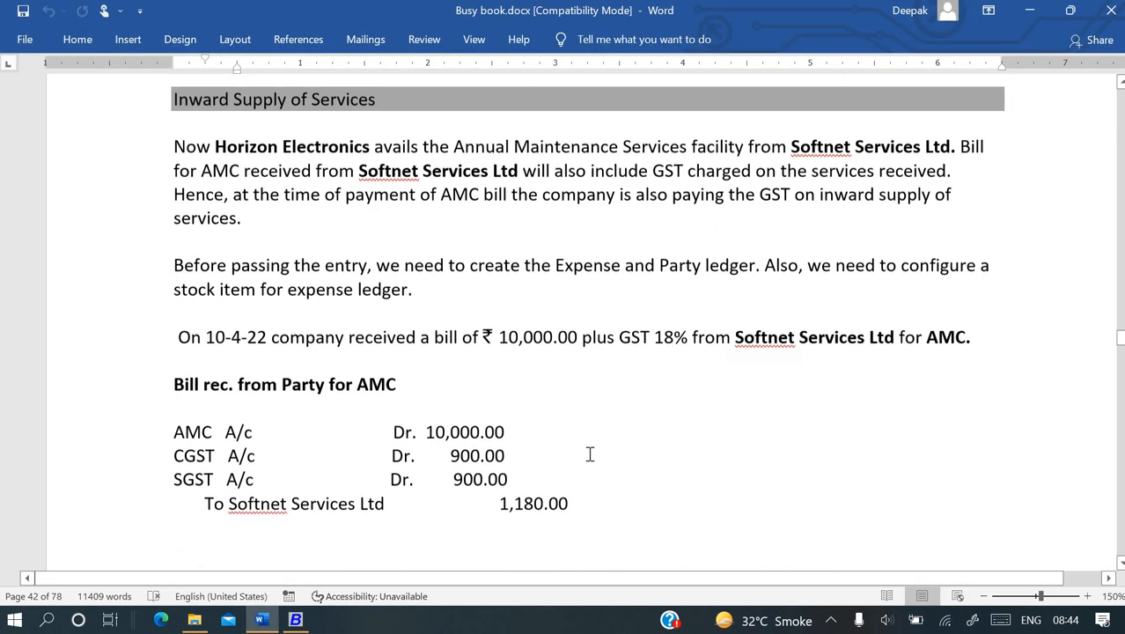
key(alt+Tab)
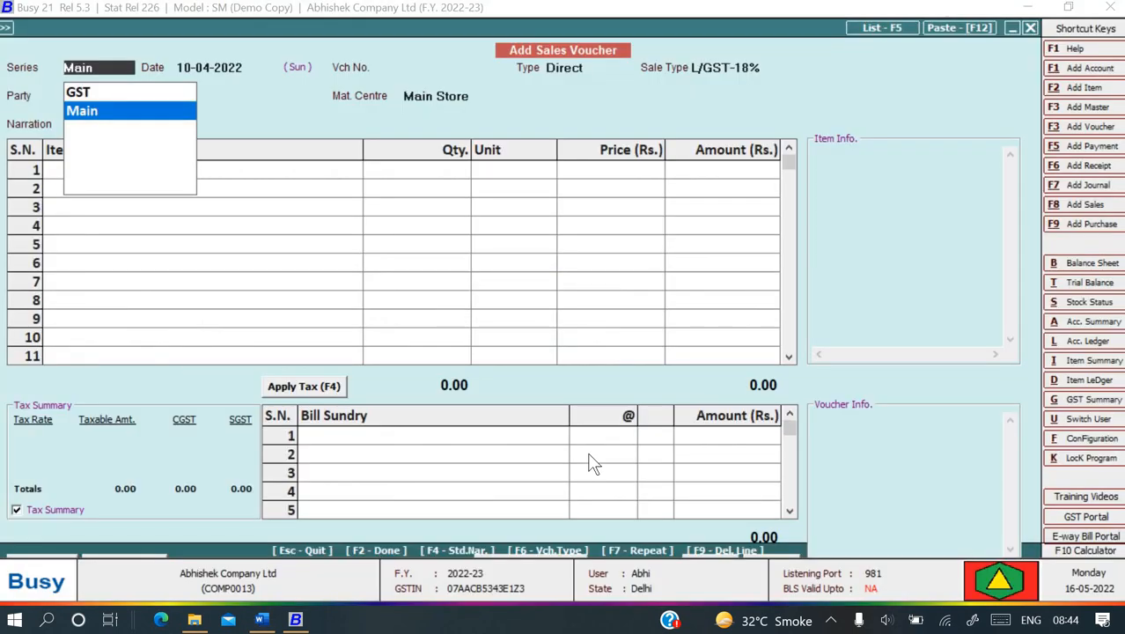
key(Return)
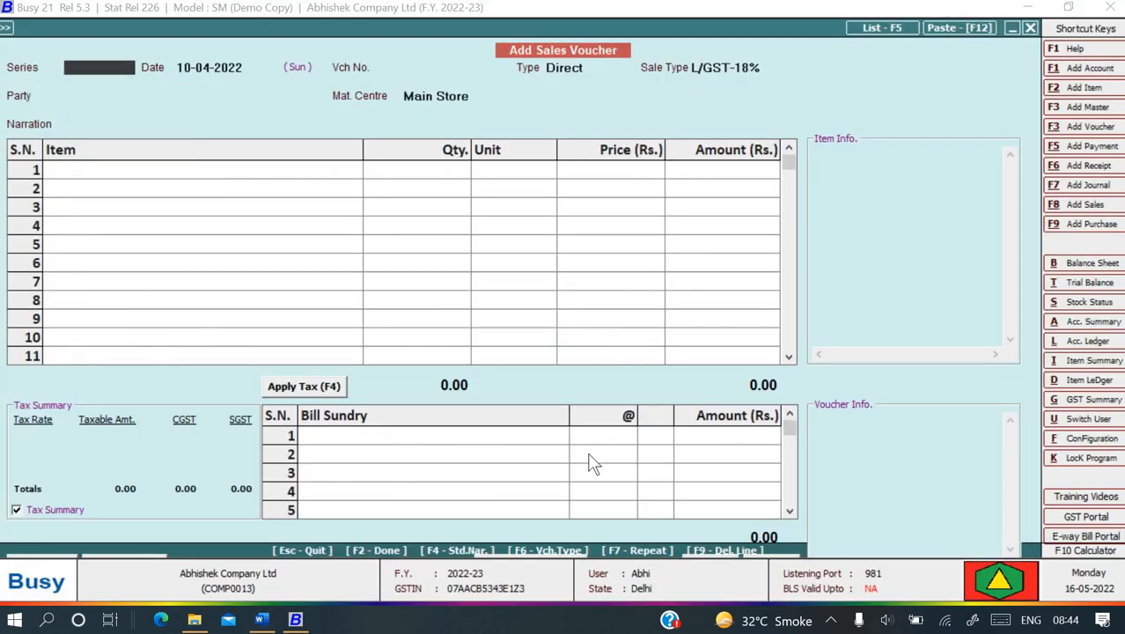
key(Escape)
- Scroll the Busy book to the Softnet Services AMC purchase voucher example on page 43
key(alt+Tab)
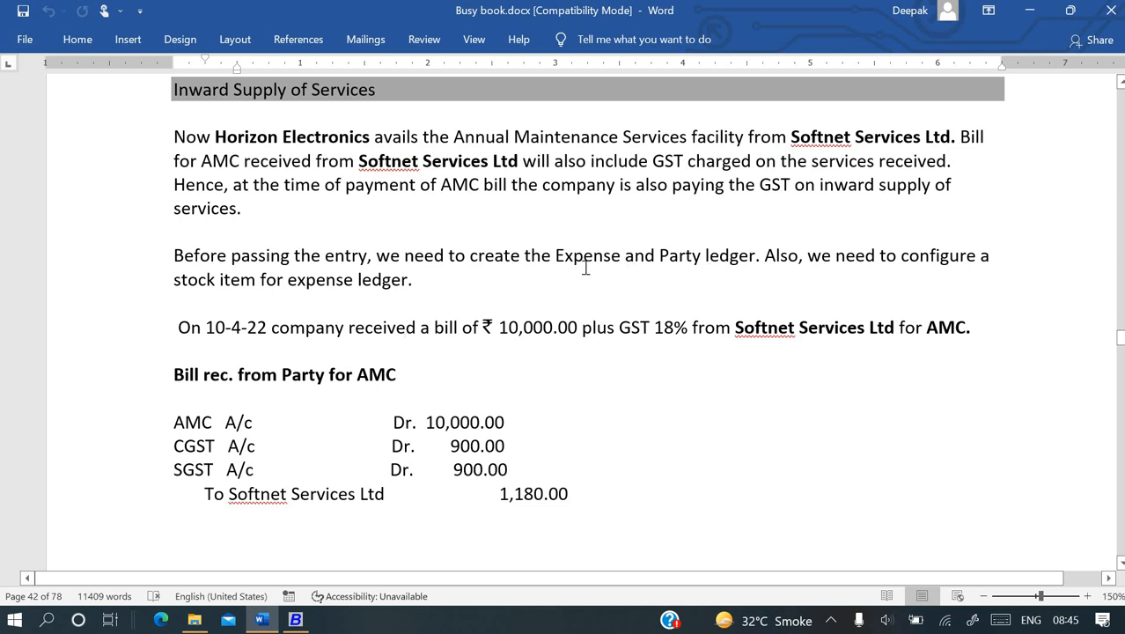
scroll(526, 316, down, 1)
scroll(526, 315, down, 1)
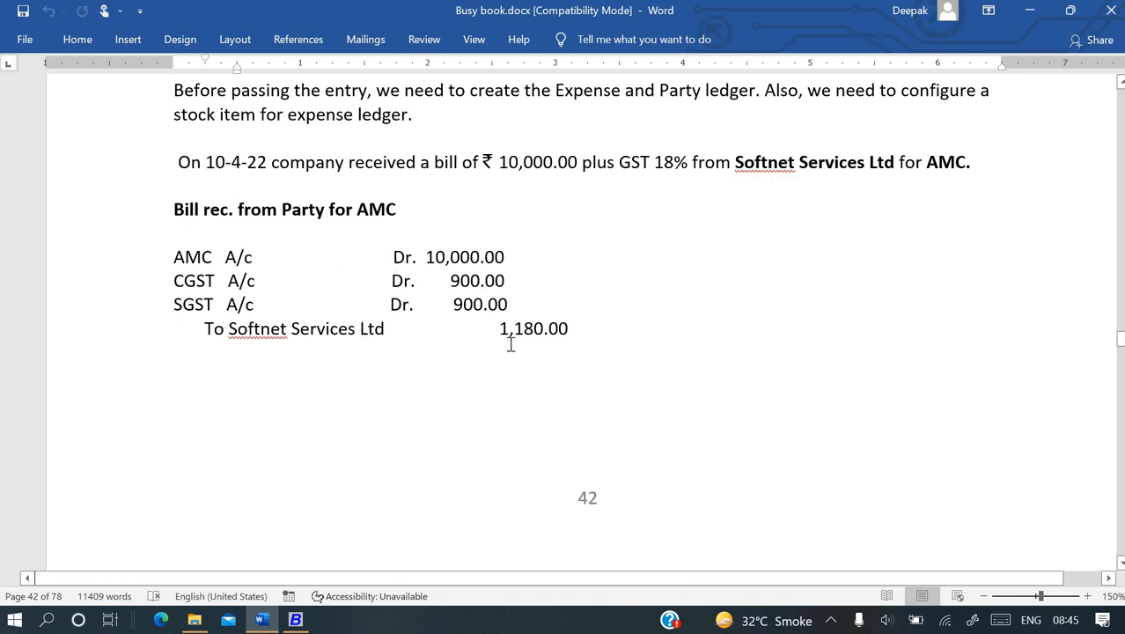
scroll(511, 345, down, 8)
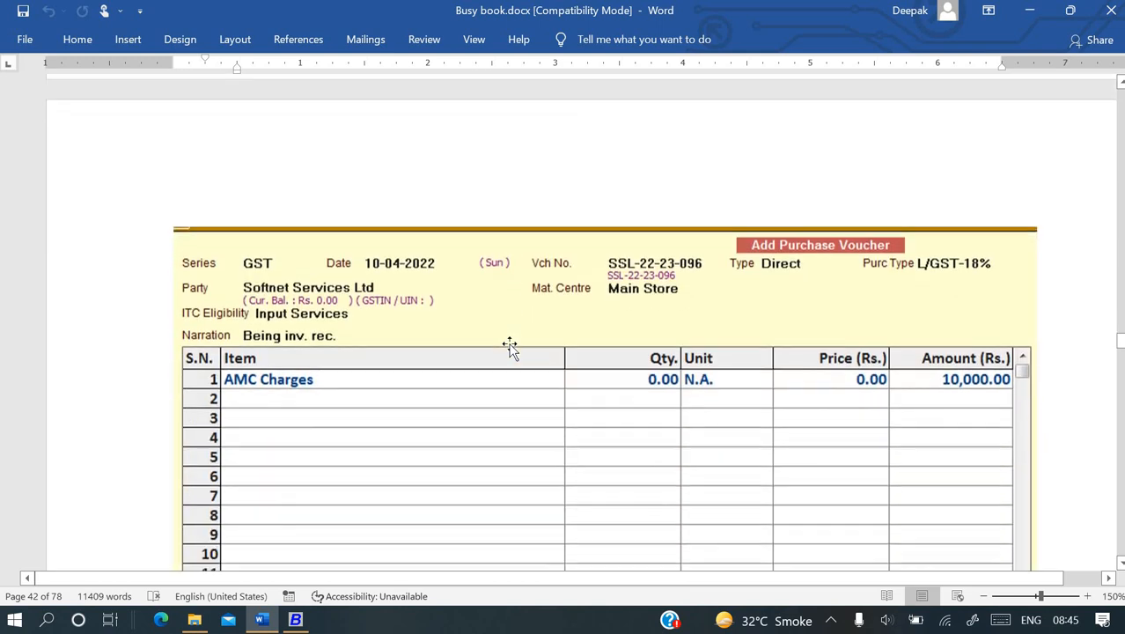
scroll(510, 345, down, 3)
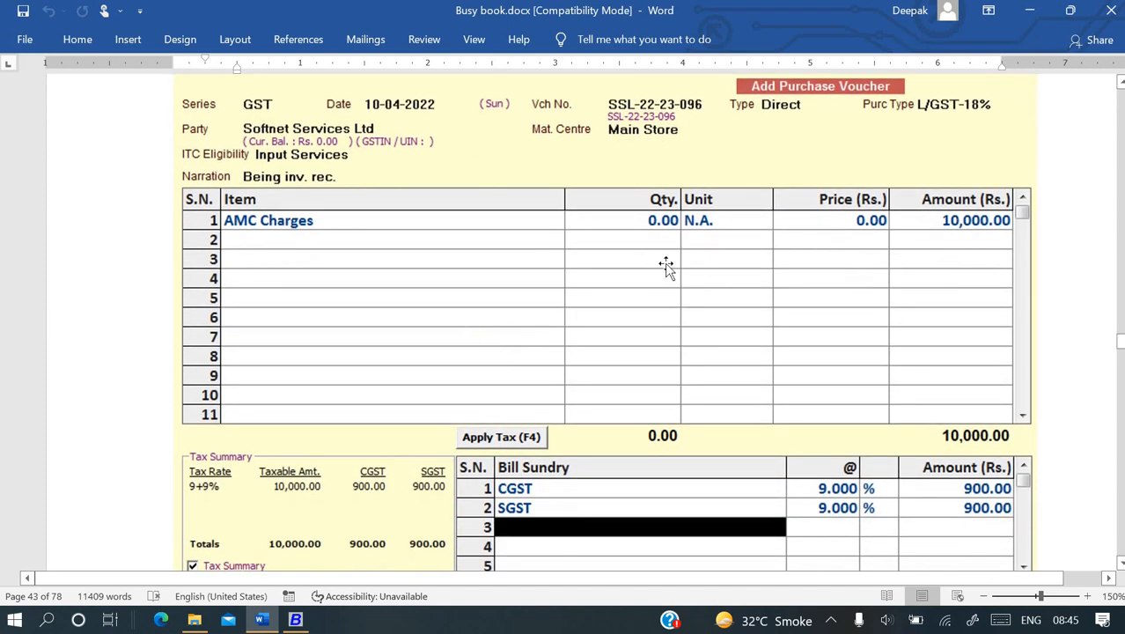
key(alt+Tab)
- Start a new account named AMC Charges under Expenses (Indirect/Admn.)
key(Return)
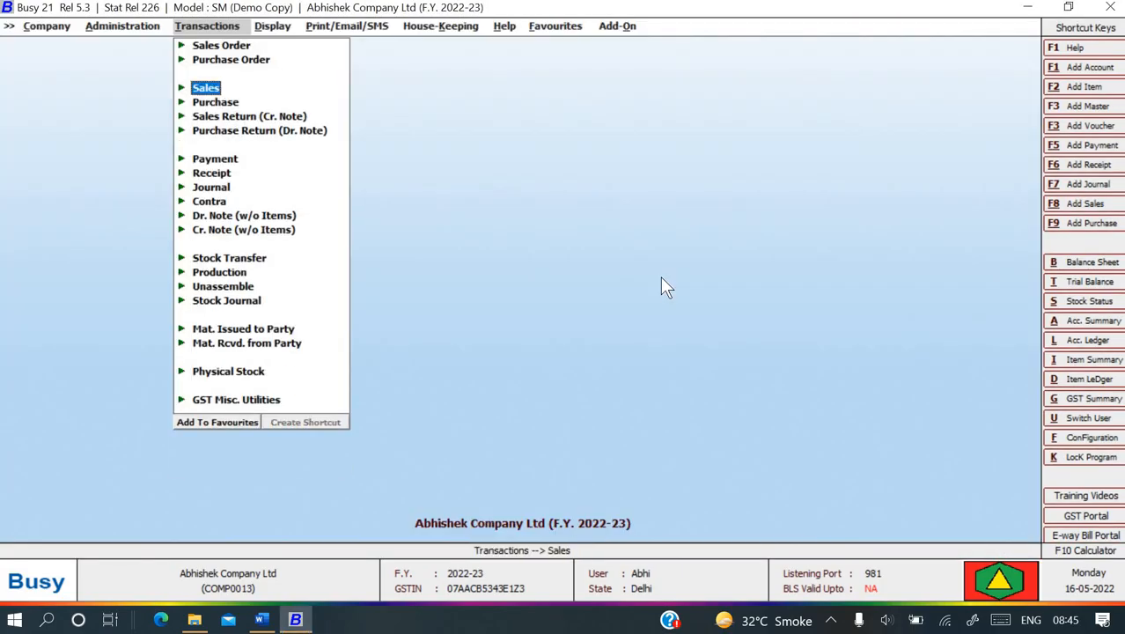
key(Escape)
key(Left)
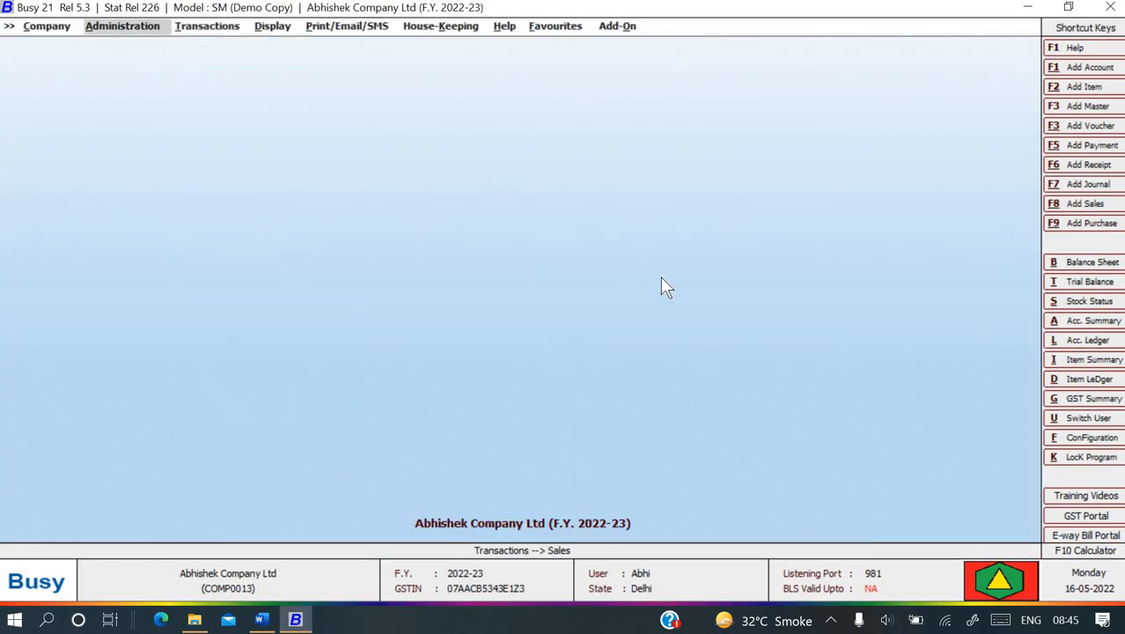
key(Return)
key(Return)
key(Return)
key(Return)
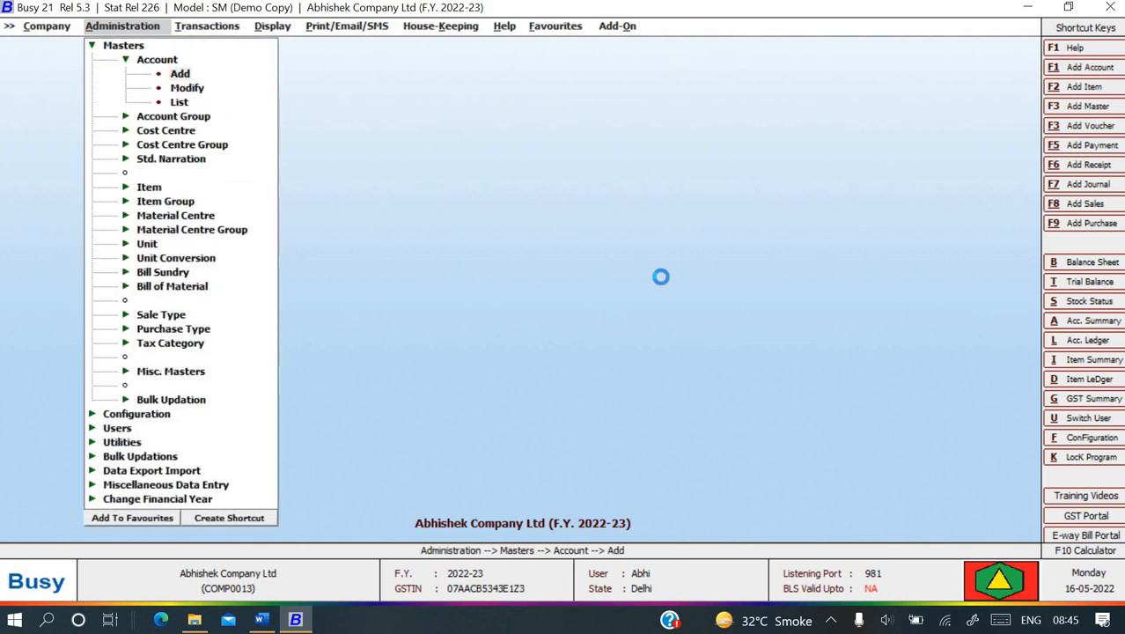
text(A)
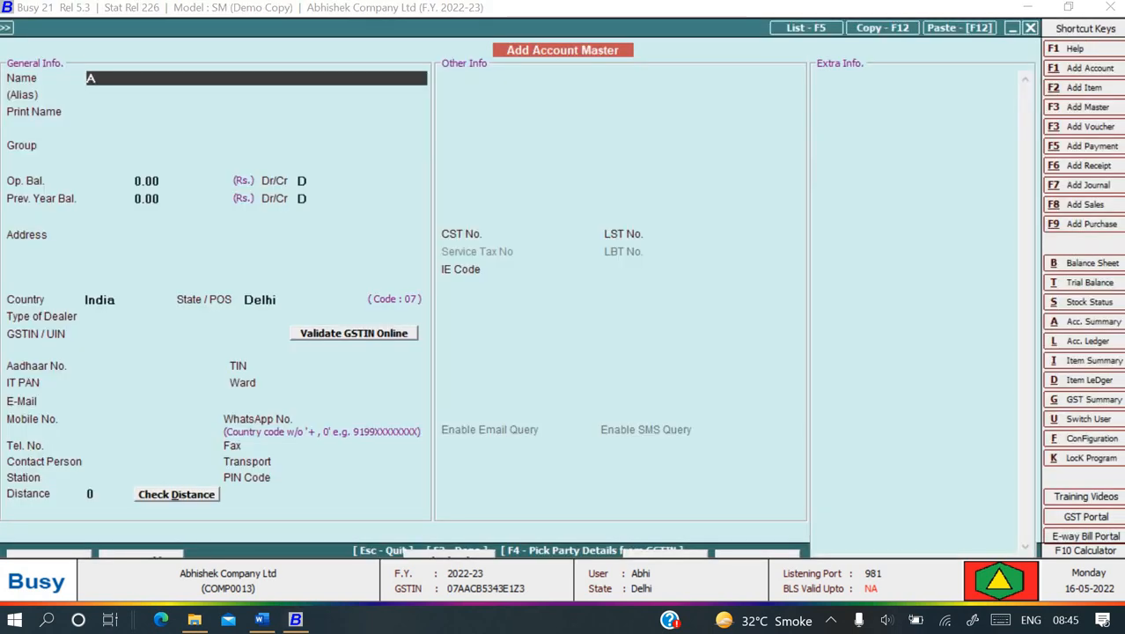
text(MC Cha)
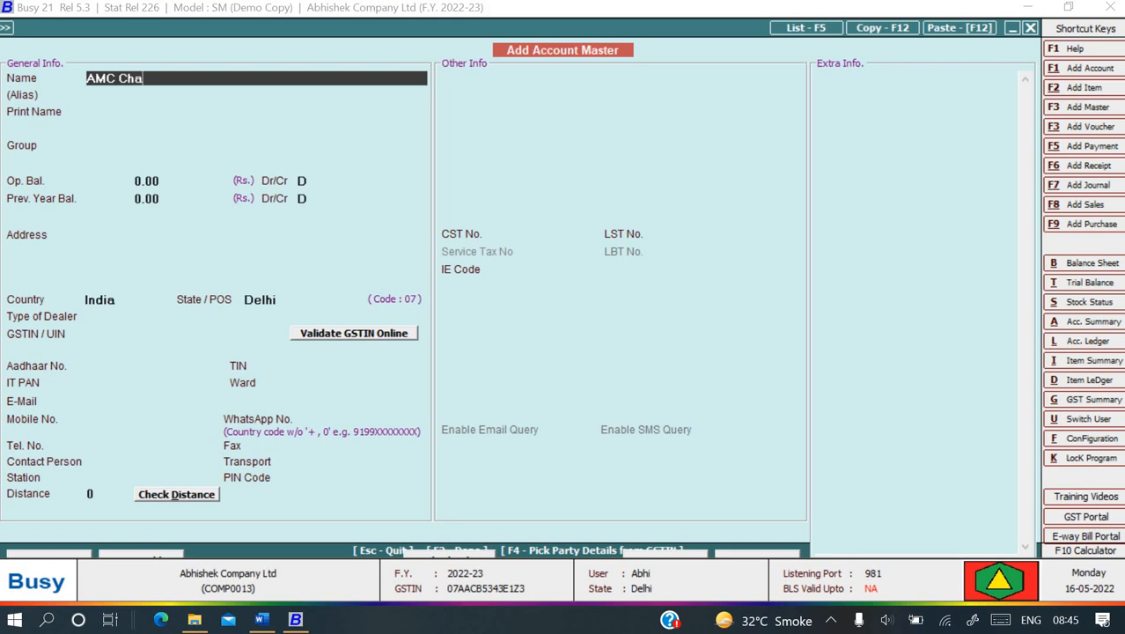
text(rh)
text(ges)
key(Return)
key(Return)
key(Return)
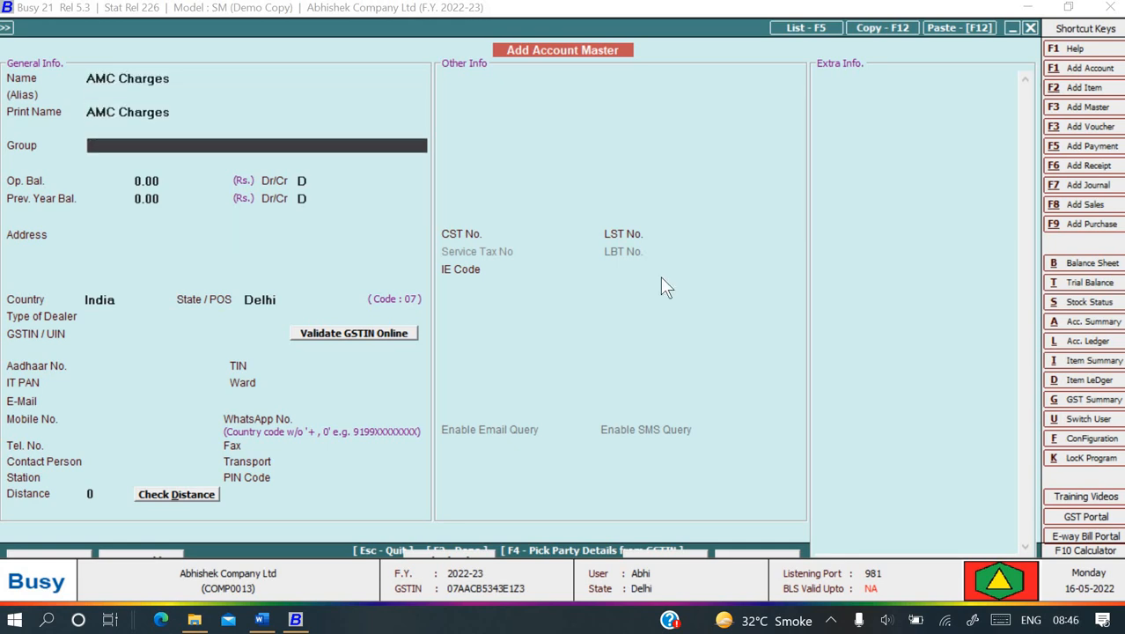
text(in)
key(Down)
key(Down)
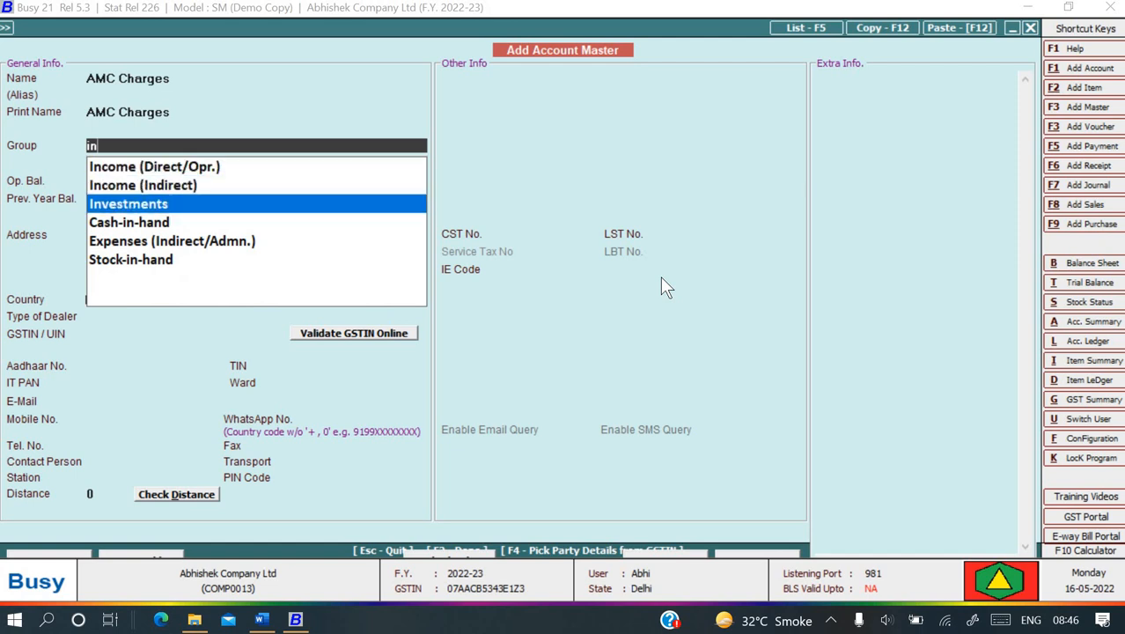
key(Down)
key(Down)
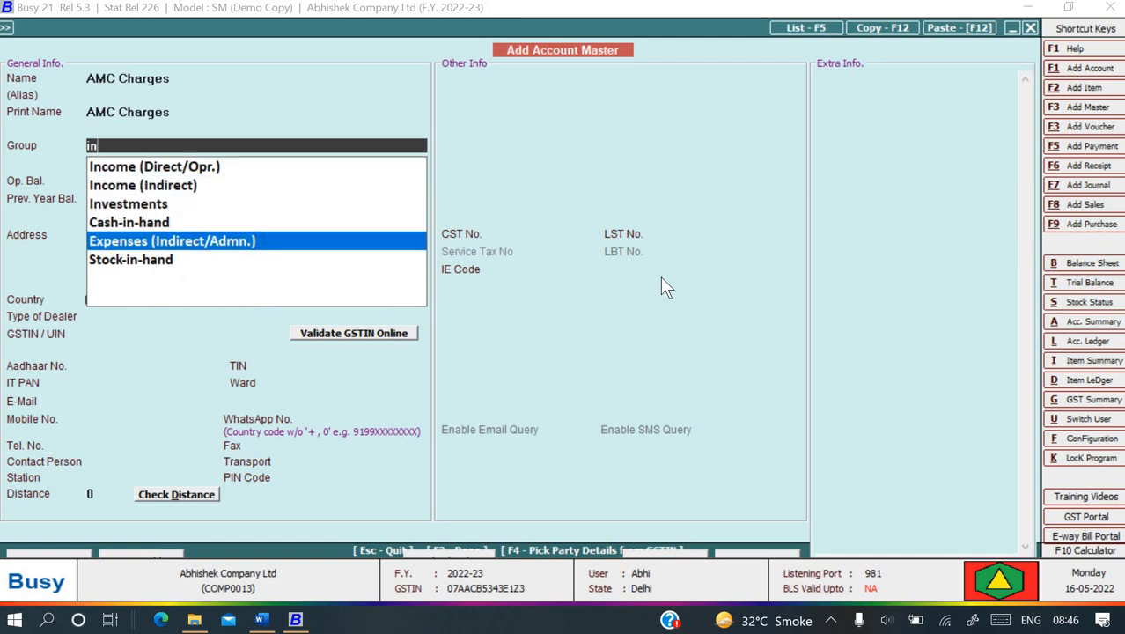
key(Return)
key(Return)
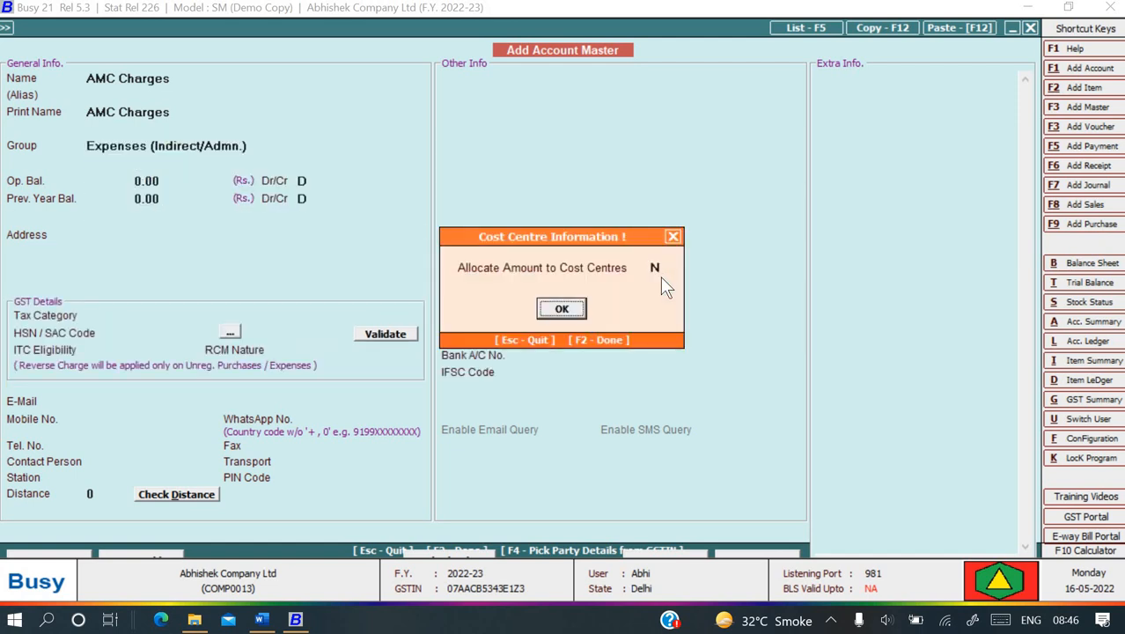
key(Return)
key(Return)
key(Return)
key(Return)
key(Return)
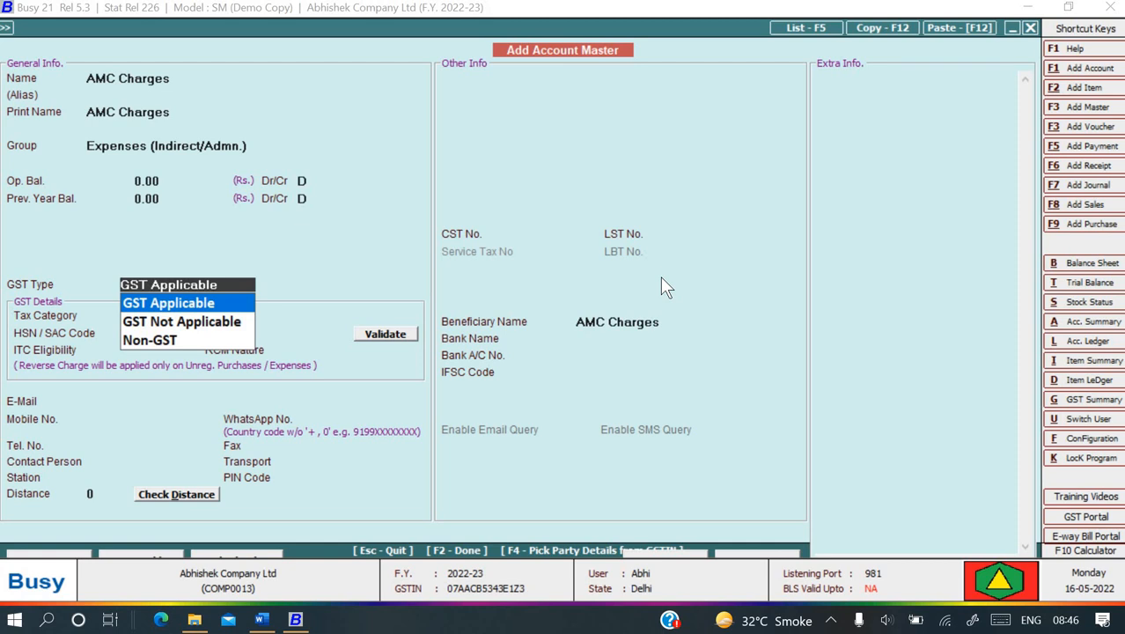
- Mark the account GST Applicable with tax category GST 18%
key(alt+Tab)
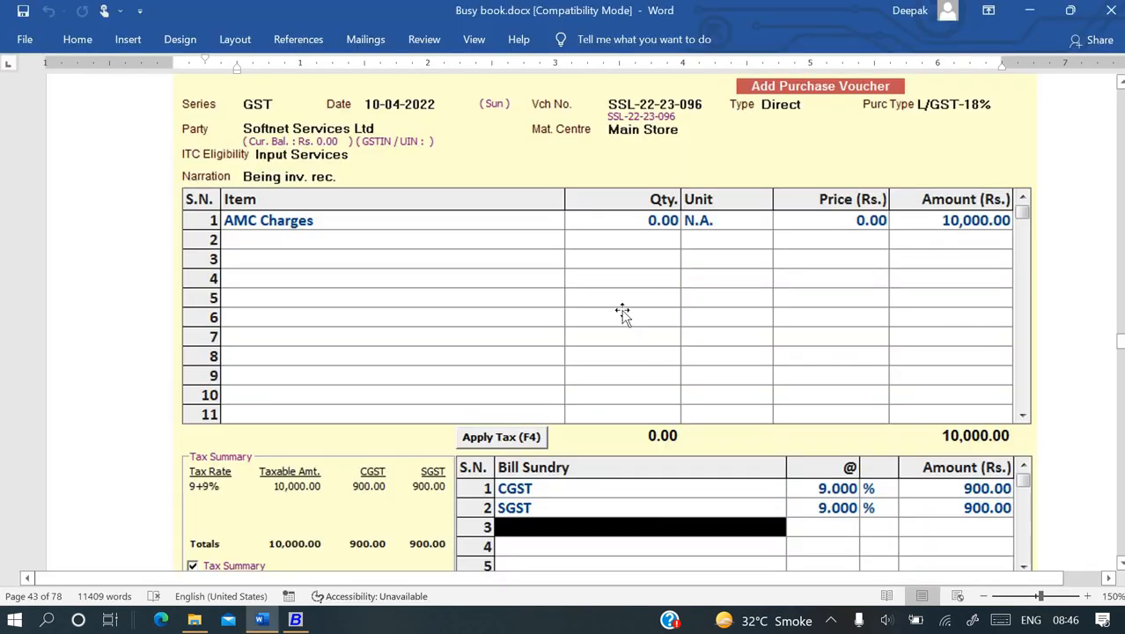
key(alt+Tab)
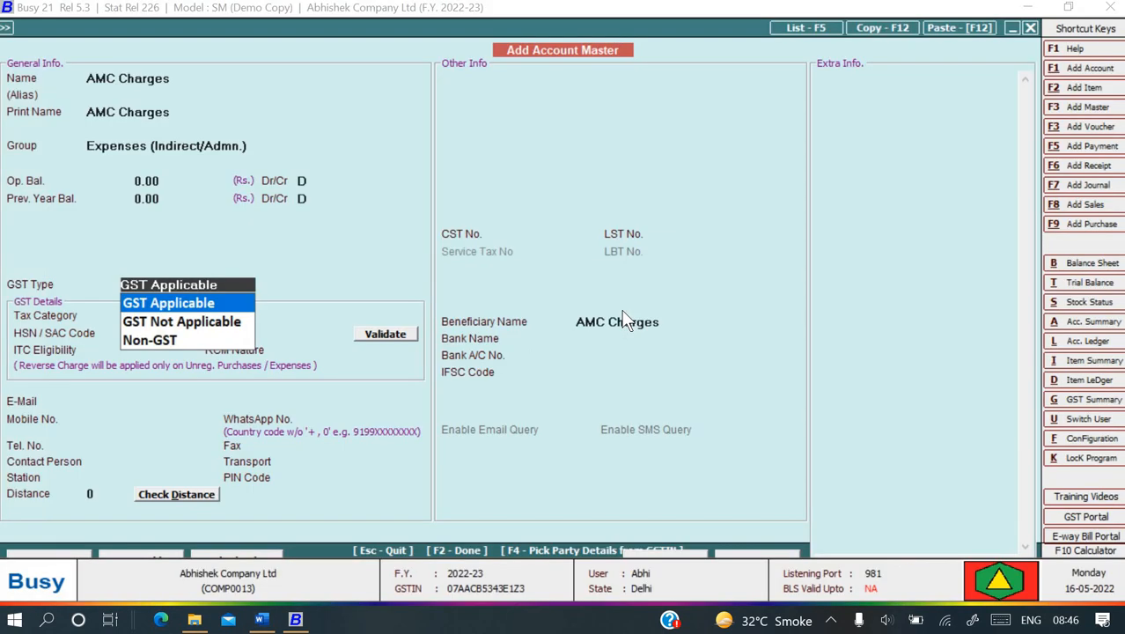
key(Return)
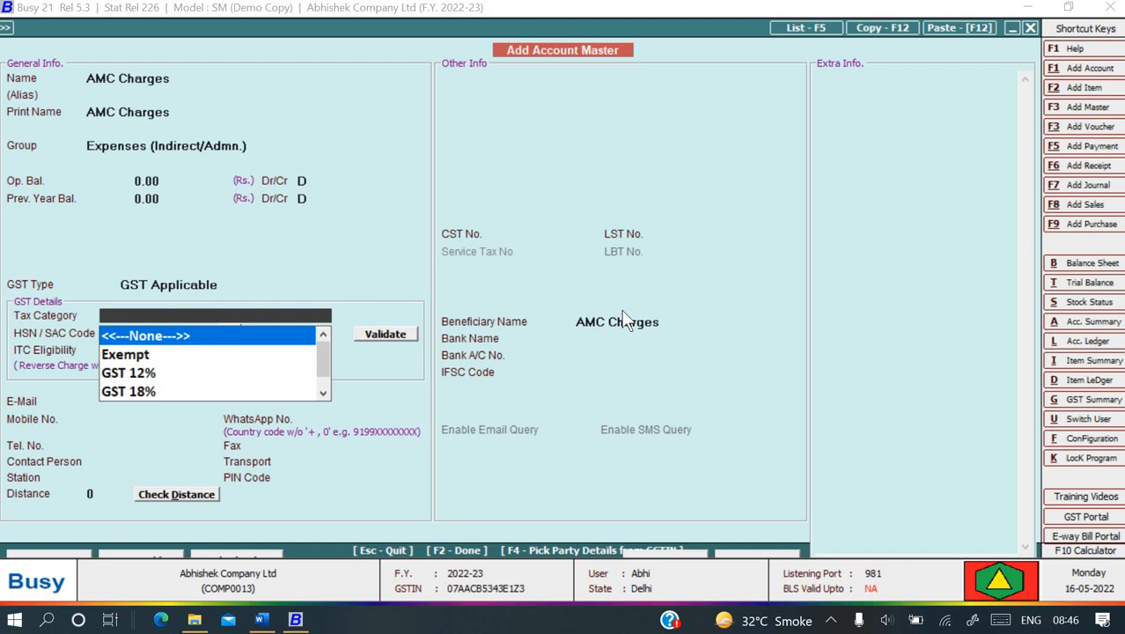
key(Down)
key(Return)
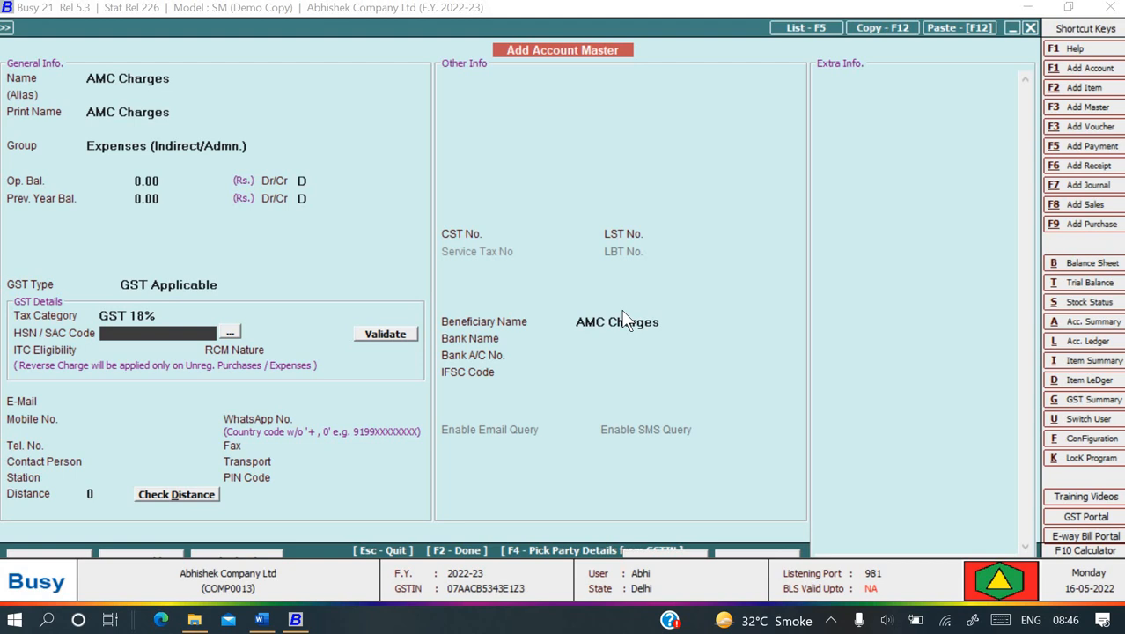
key(shift+Tab)
key(shift+Tab)
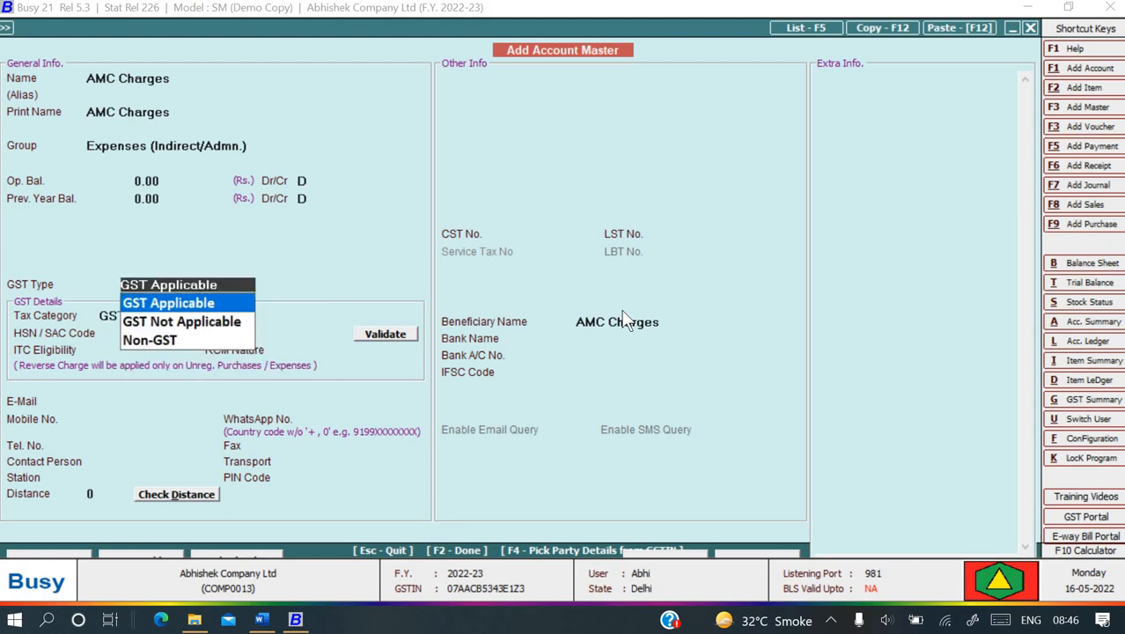
key(Return)
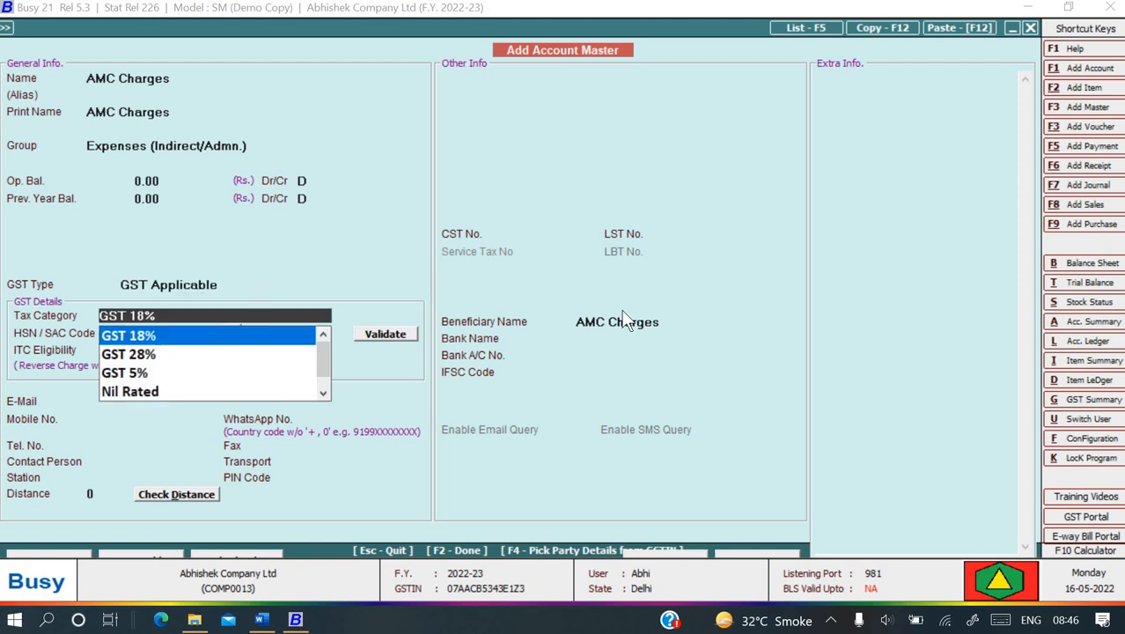
key(shift+Tab)
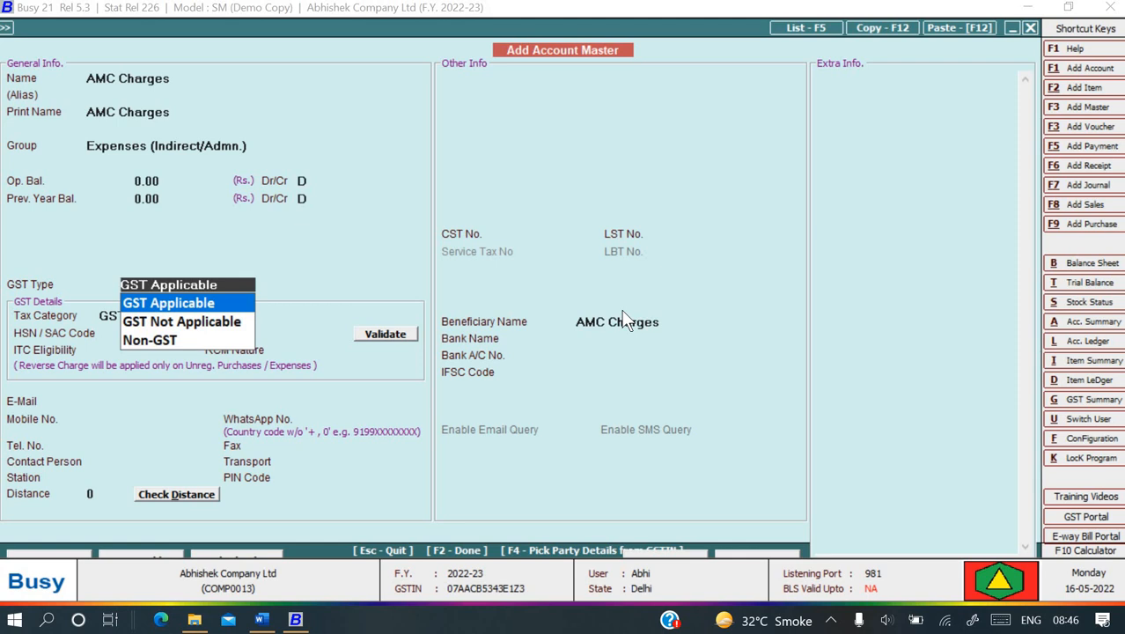
key(Return)
key(Return)
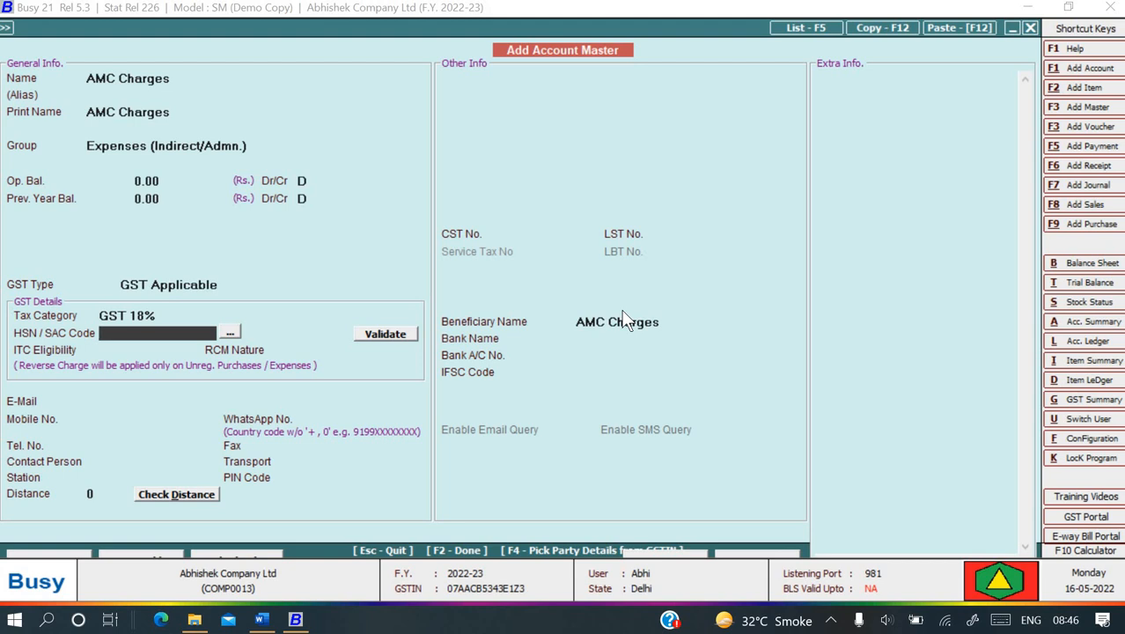
- Save the AMC Charges account without an HSN/SAC code
key(Return)
key(Left)
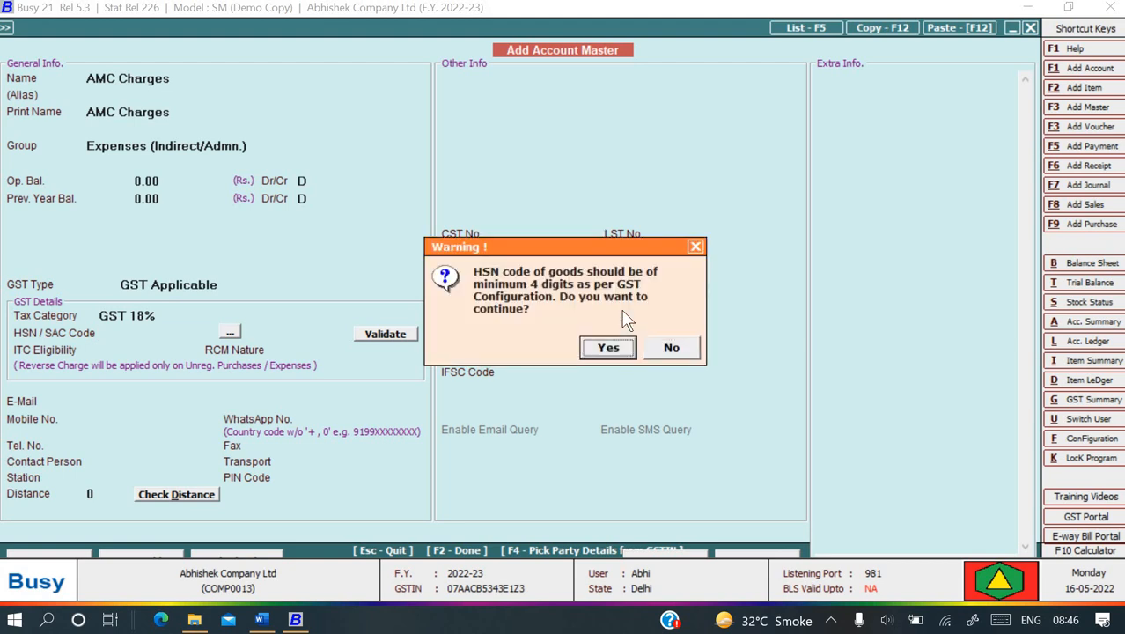
key(Return)
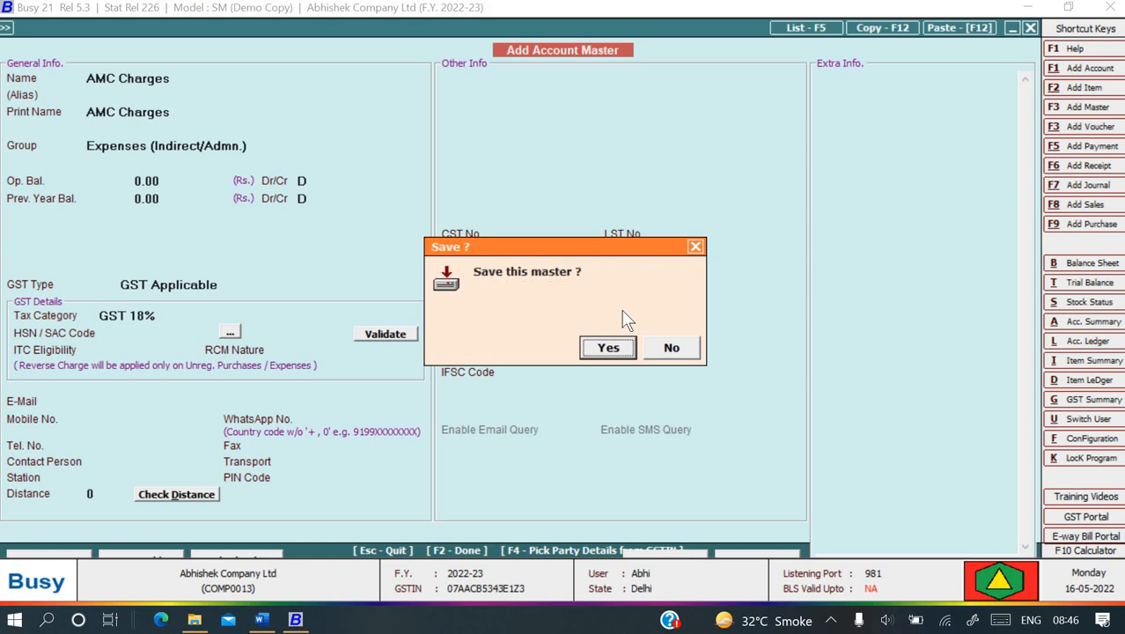
key(Return)
key(Escape)
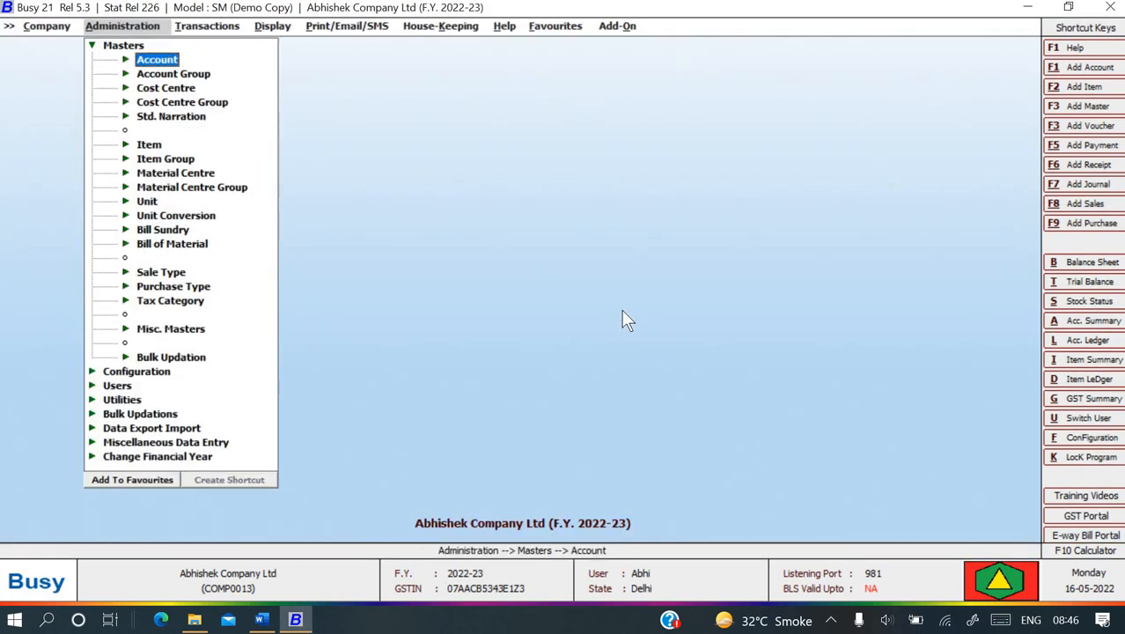
- Add item AMC Charges in group General, unit N.A., tax category GST 18%
key(Up)
key(Down)
key(Down)
key(Down)
key(Down)
key(Down)
key(Down)
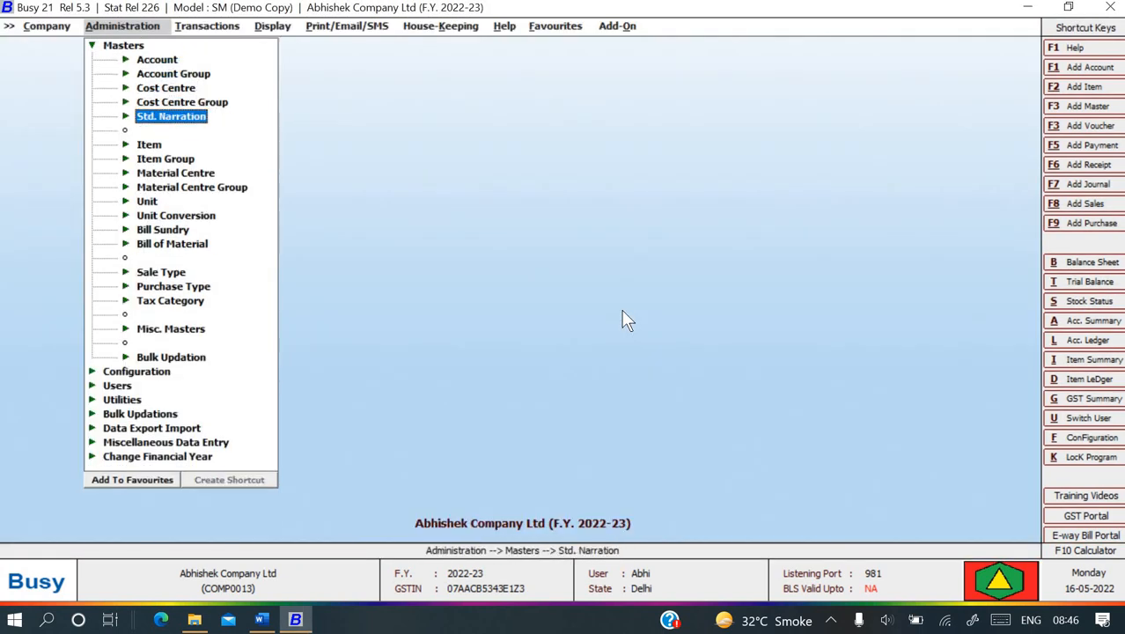
key(Return)
key(Return)
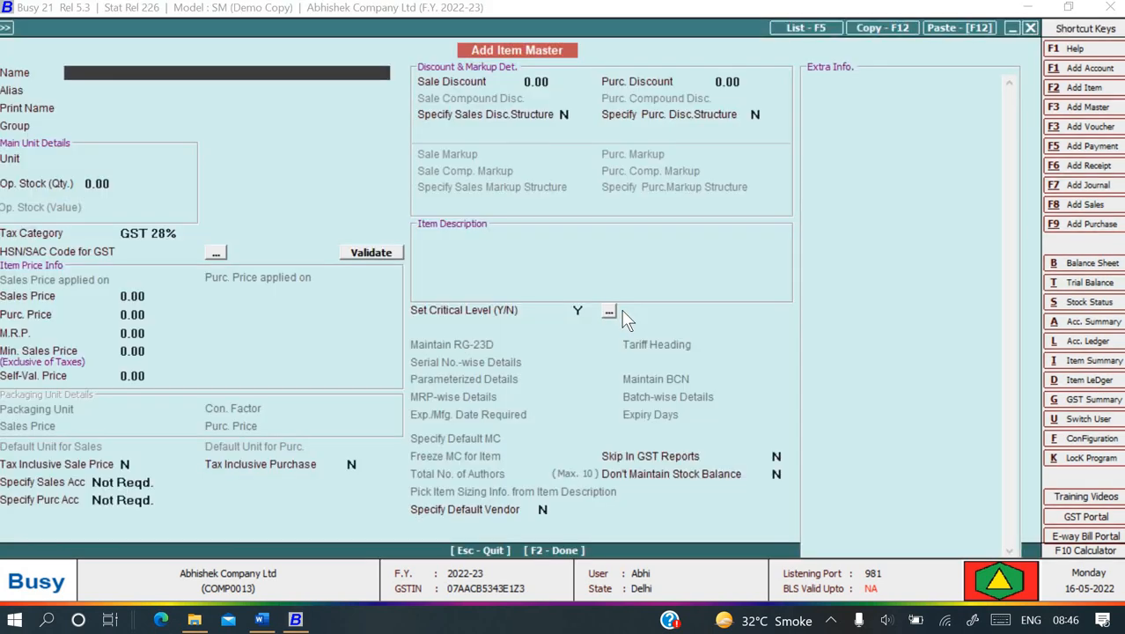
text(AMC Charges)
key(Return)
key(Return)
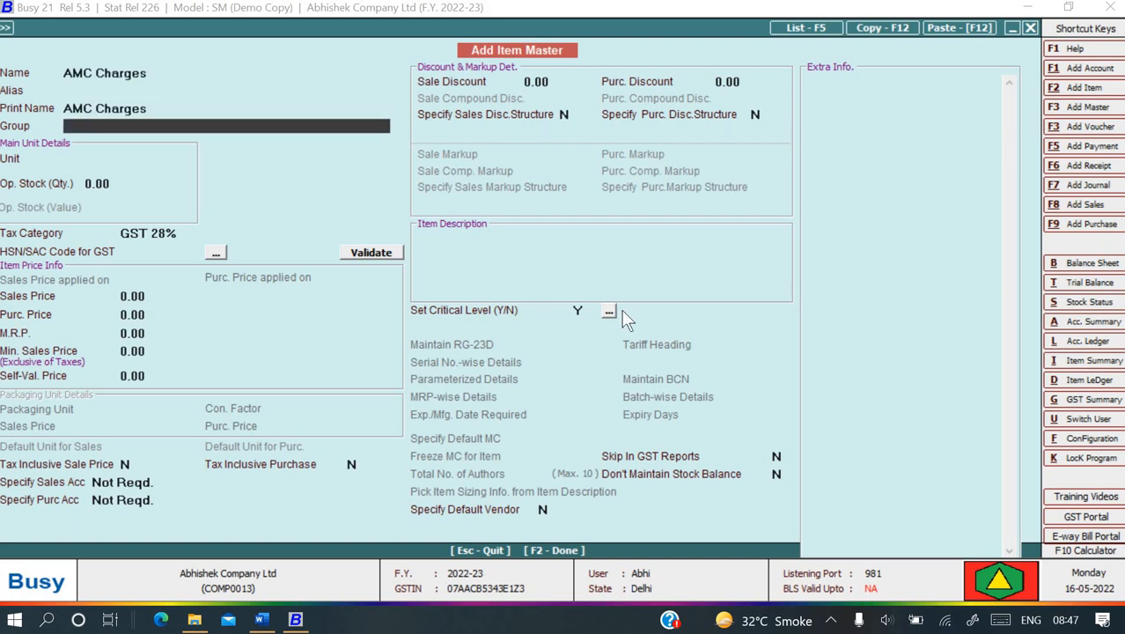
key(Return)
key(Return)
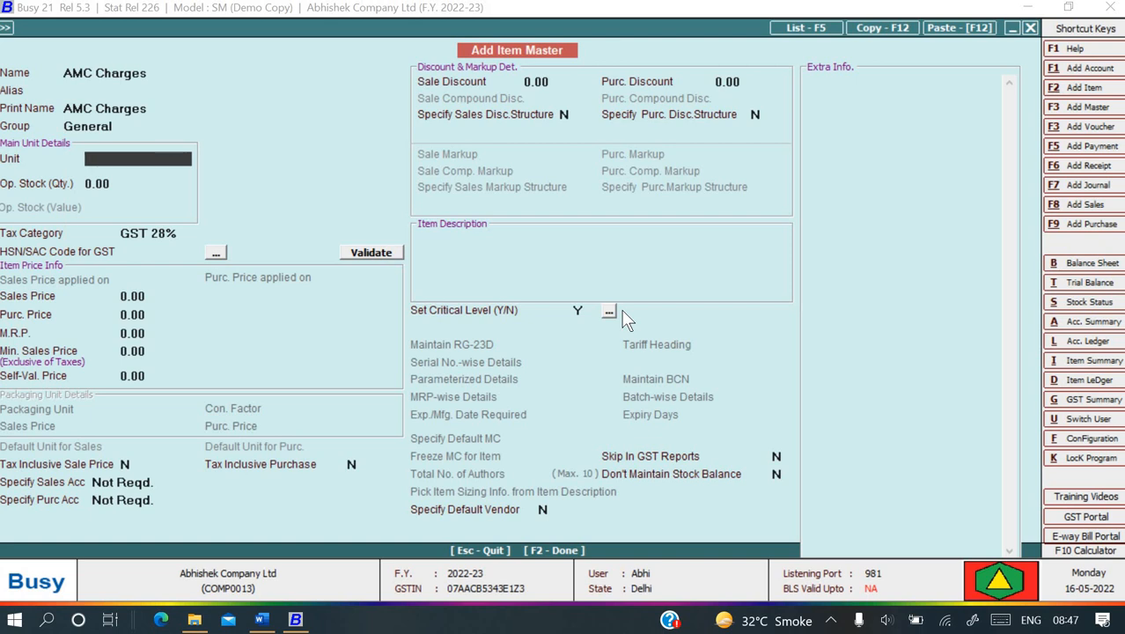
key(Return)
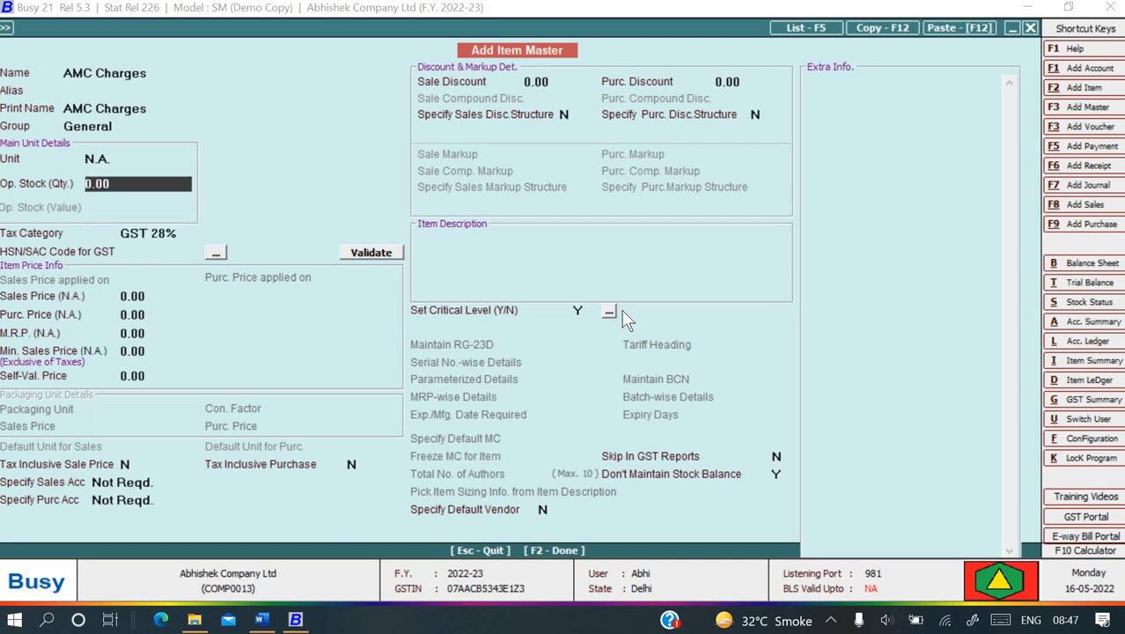
key(Return)
key(Down)
key(Down)
key(Down)
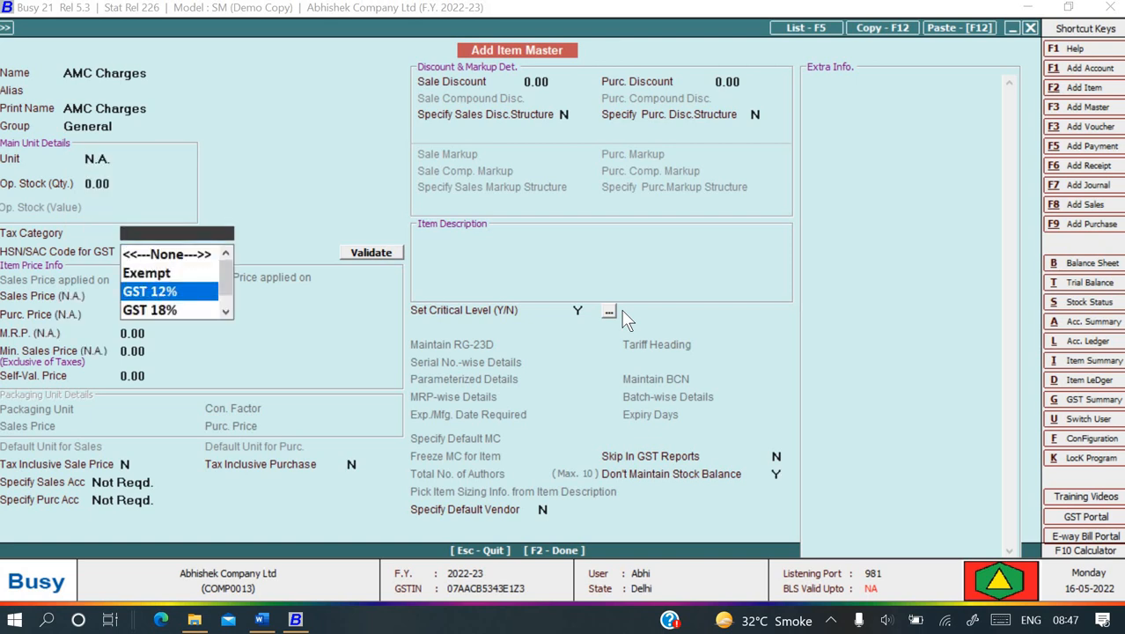
key(Return)
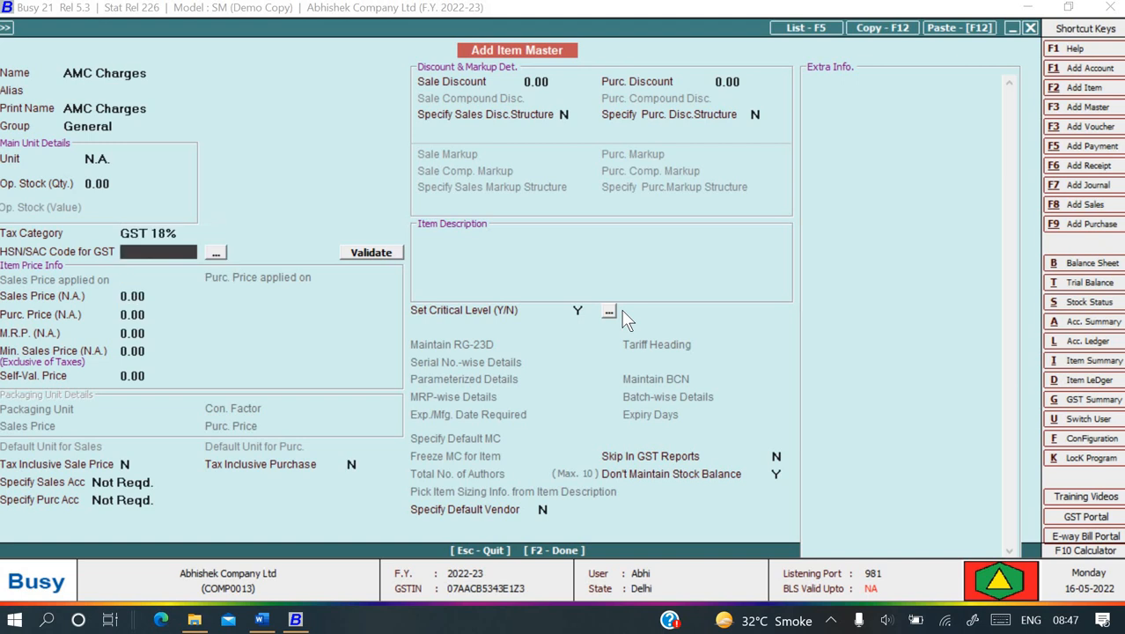
- Enter HSN/SAC 998877, set AMC Charges as purchase account, and save the item
text(998877)
key(Return)
key(Return)
key(Return)
key(Return)
key(Return)
key(Return)
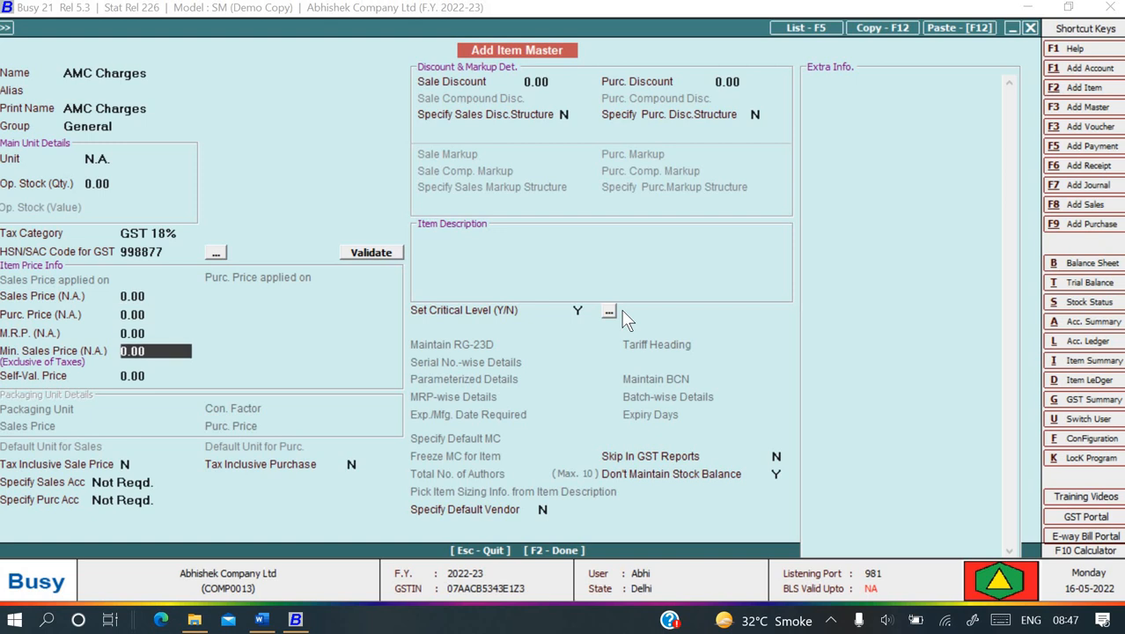
key(Return)
key(Return)
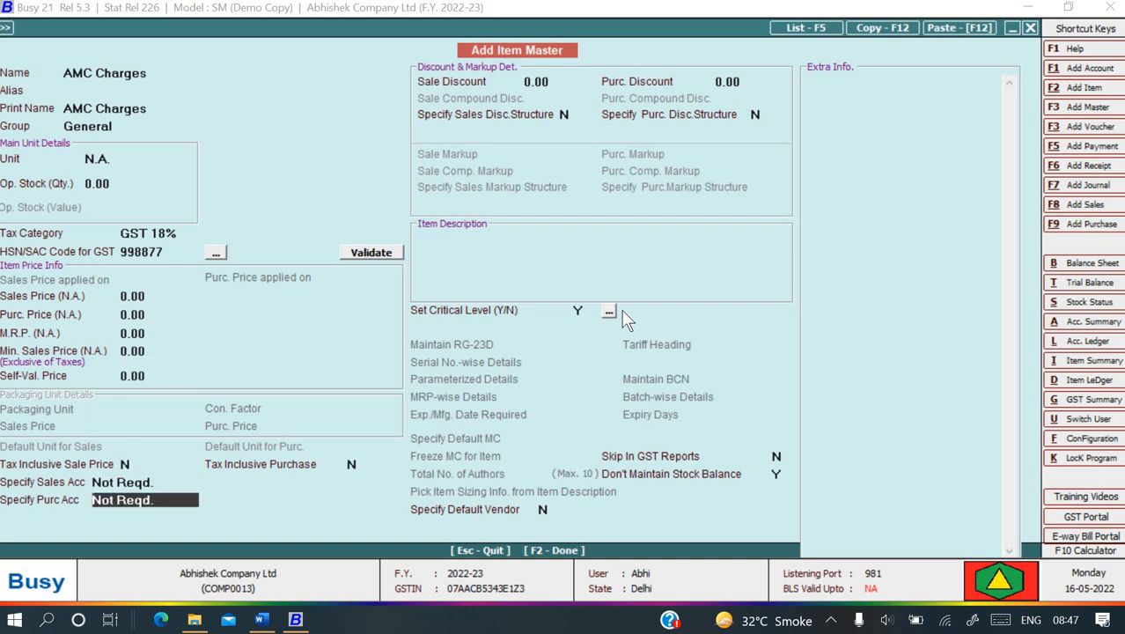
key(space)
key(Down)
key(Return)
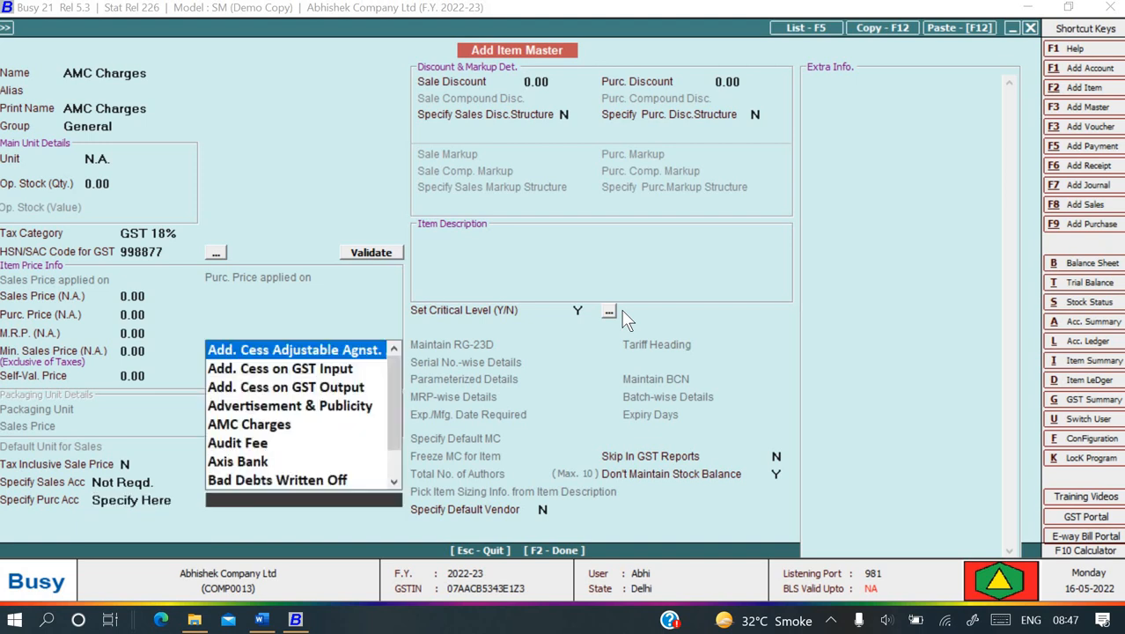
text(am)
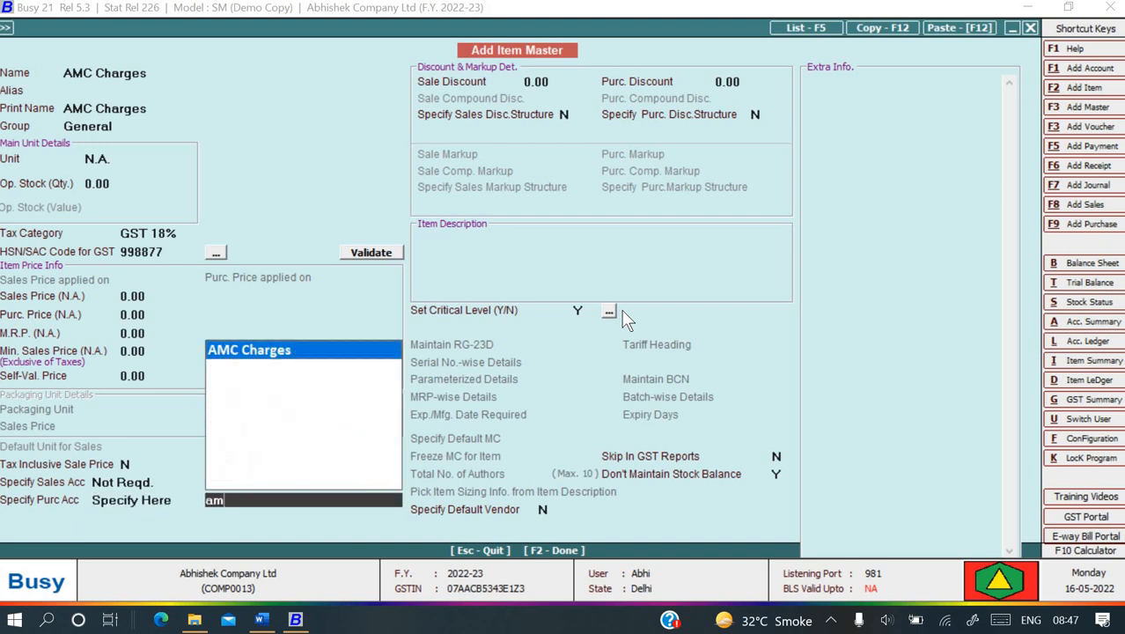
key(Return)
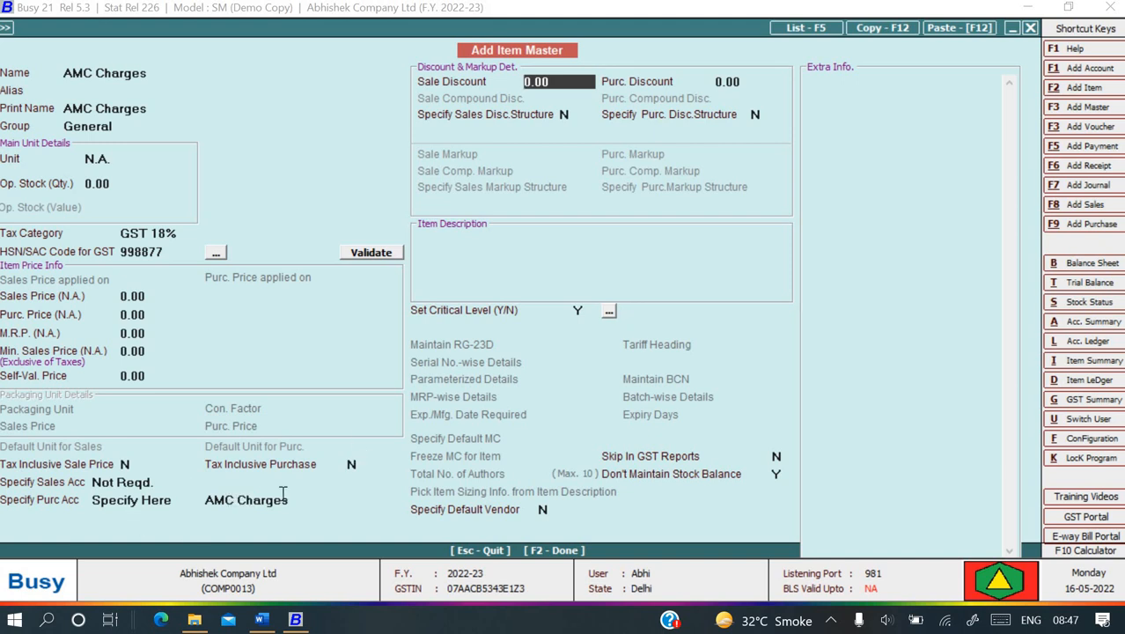
key(Return)
key(Return)
key(Return)
key(Return)
key(Return)
key(Return)
key(Return)
key(Return)
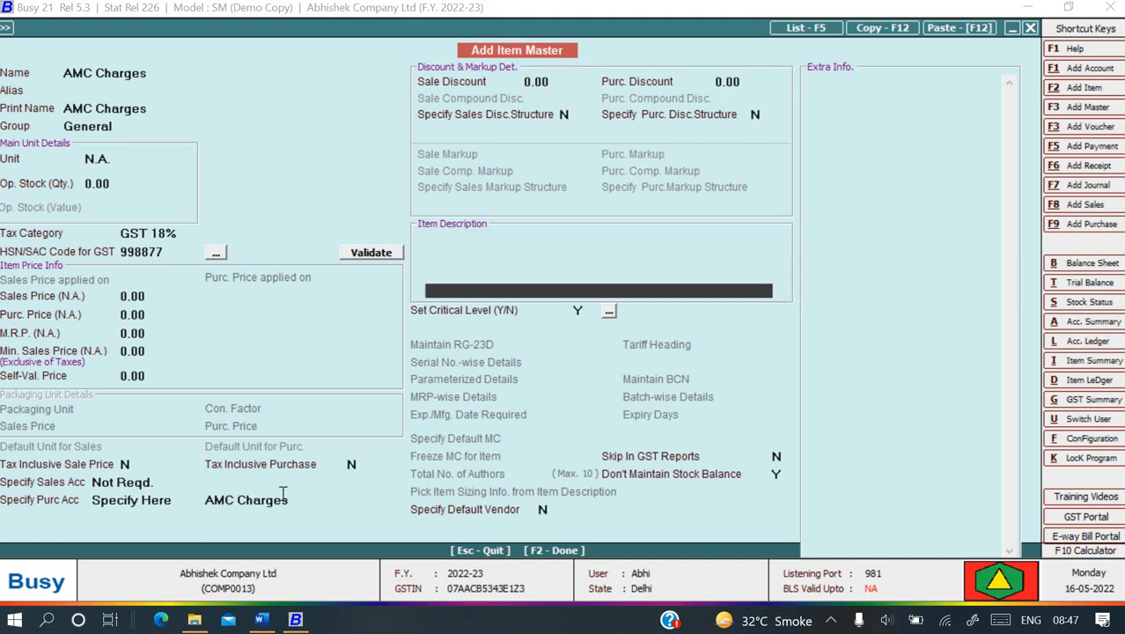
key(Return)
key(Return)
key(Return)
key(Return)
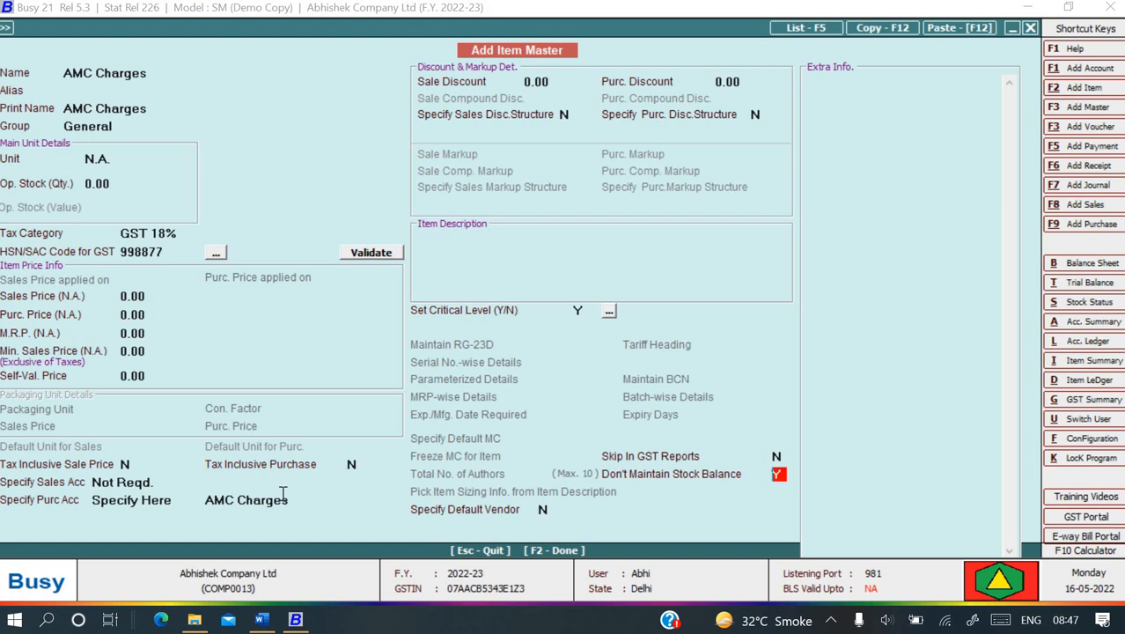
key(Return)
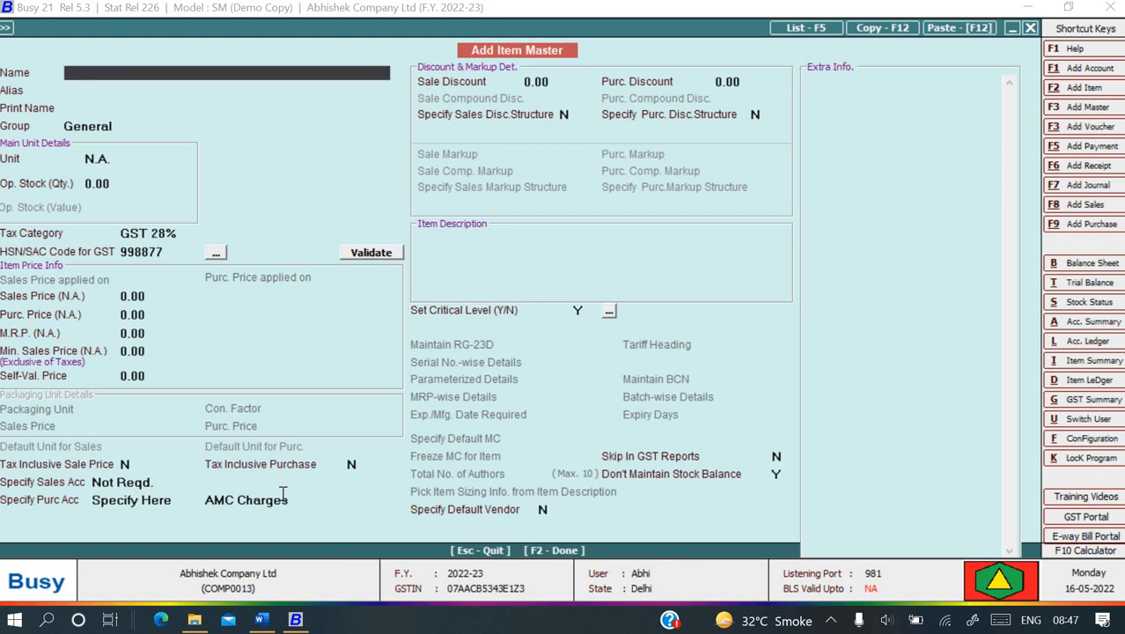
key(Escape)
key(Escape)
key(Escape)
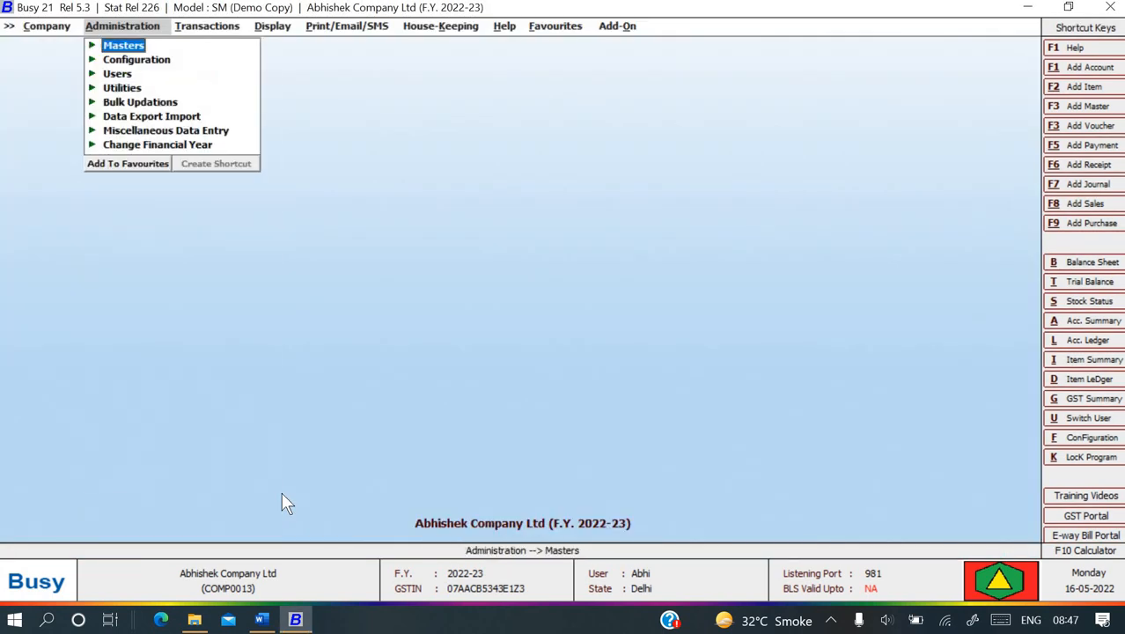
- Start a new purchase voucher in series Main dated 10-04-2022
key(Right)
key(Up)
key(Down)
key(Down)
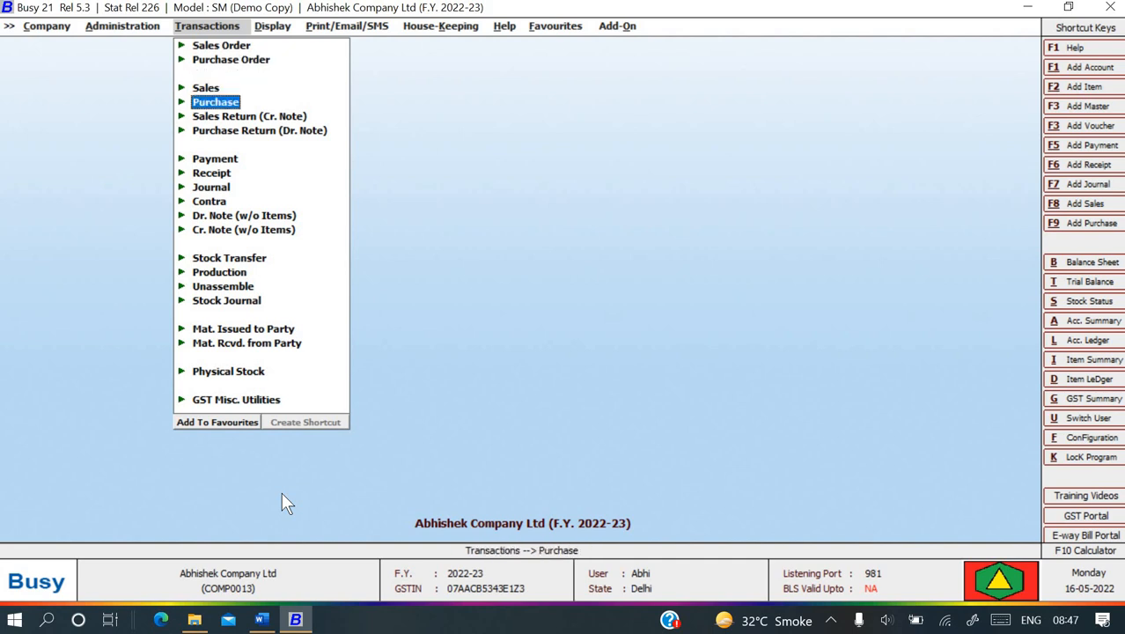
key(Return)
key(Return)
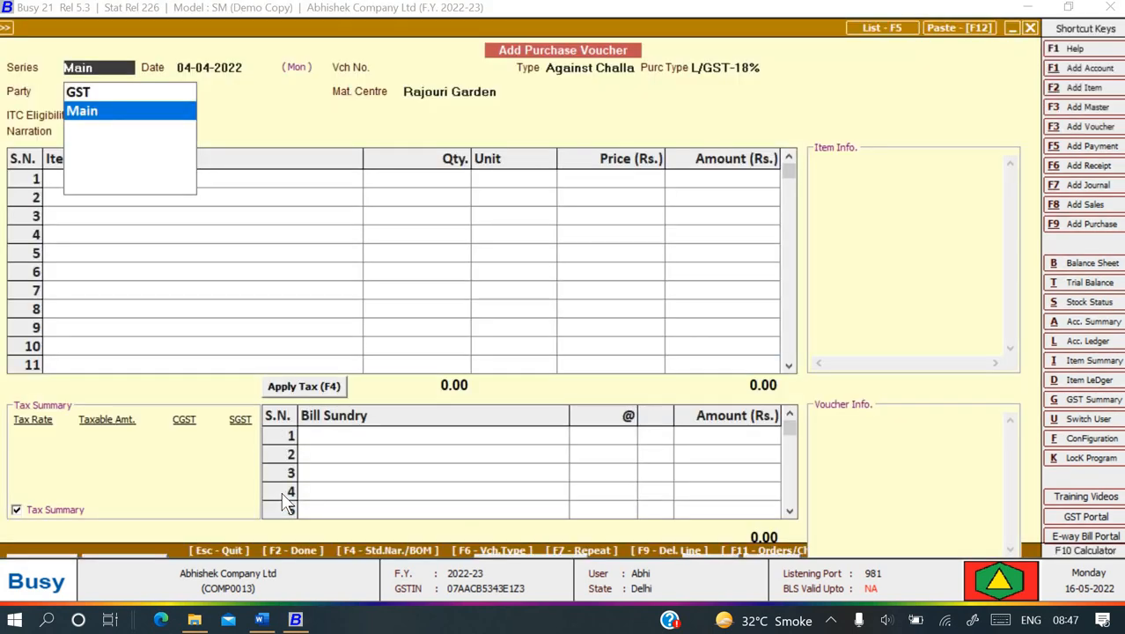
key(Return)
key(alt+Tab)
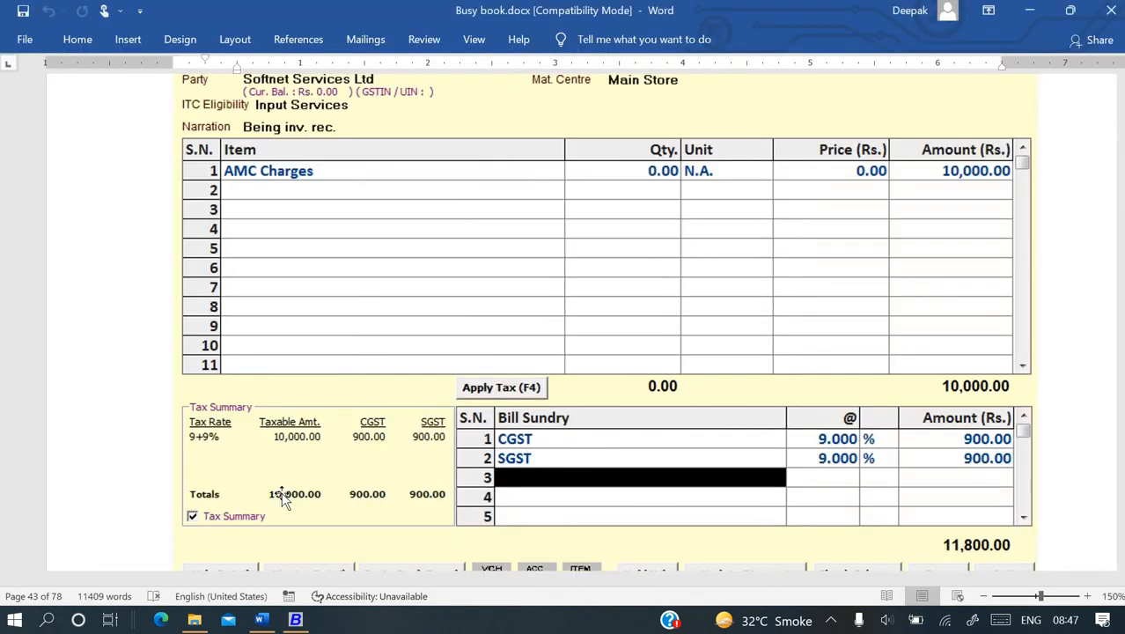
scroll(282, 498, up, 3)
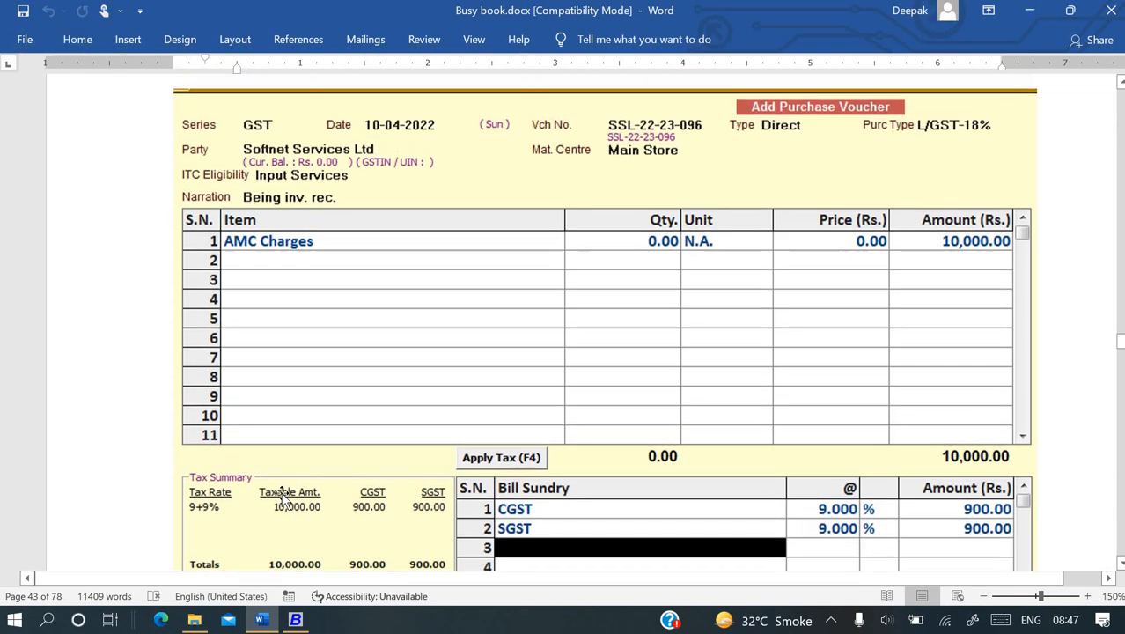
key(alt+Tab)
text(10-4)
key(Return)
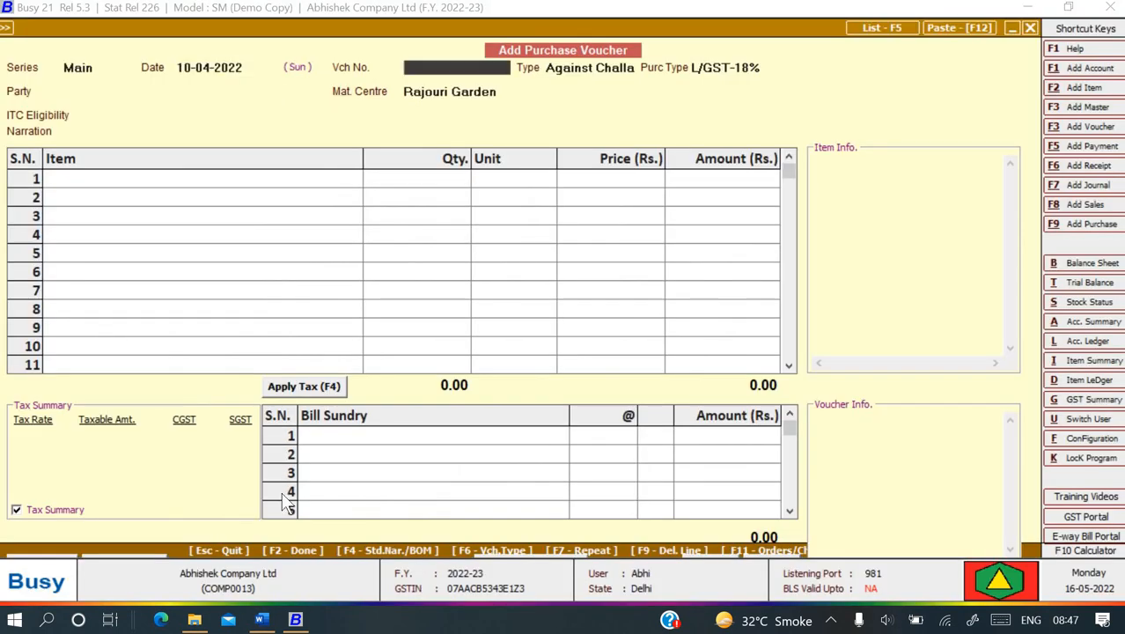
- Enter voucher number Ssl-22-23-096, type Direct, purchase type L/GST-18%
key(alt+Tab)
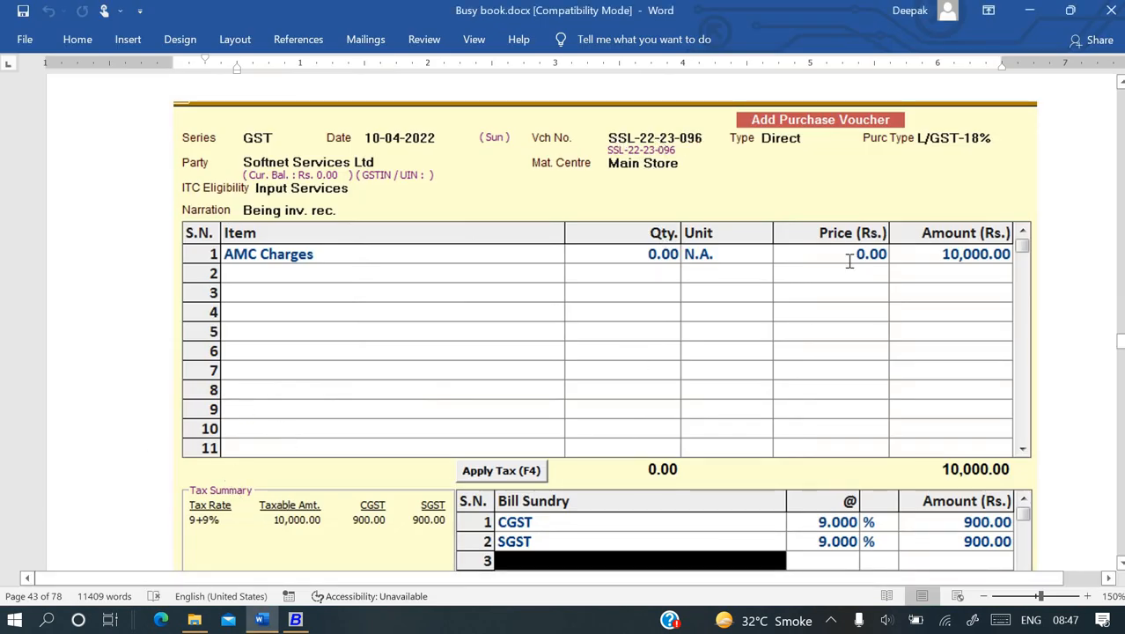
key(alt+Tab)
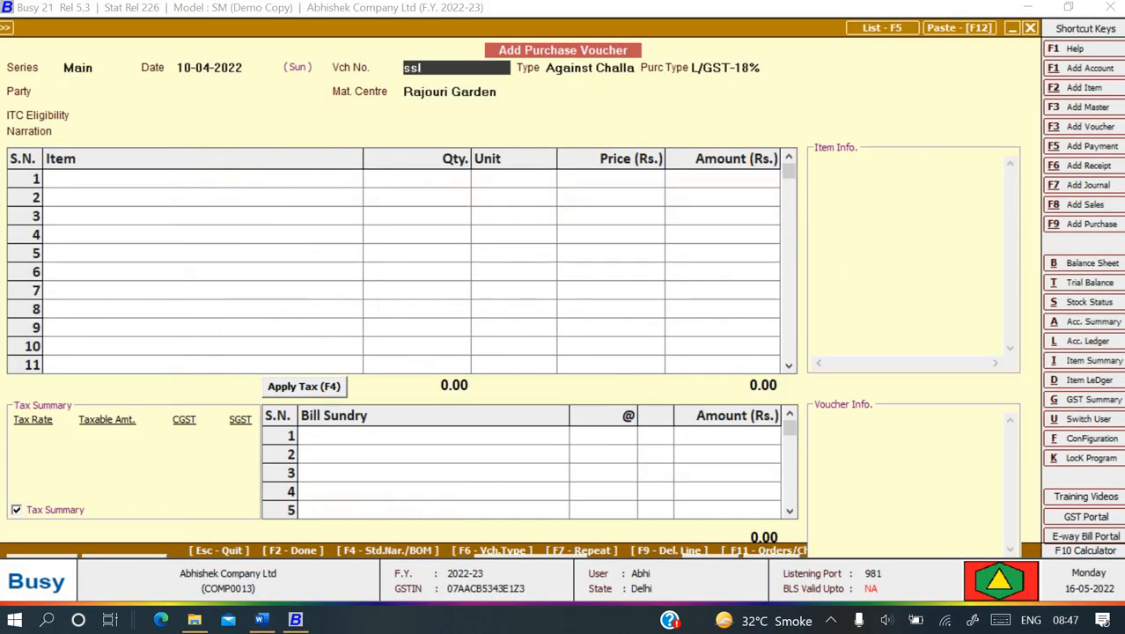
key(alt+Tab)
key(alt+Tab)
text(22-23-)
key(alt+Tab)
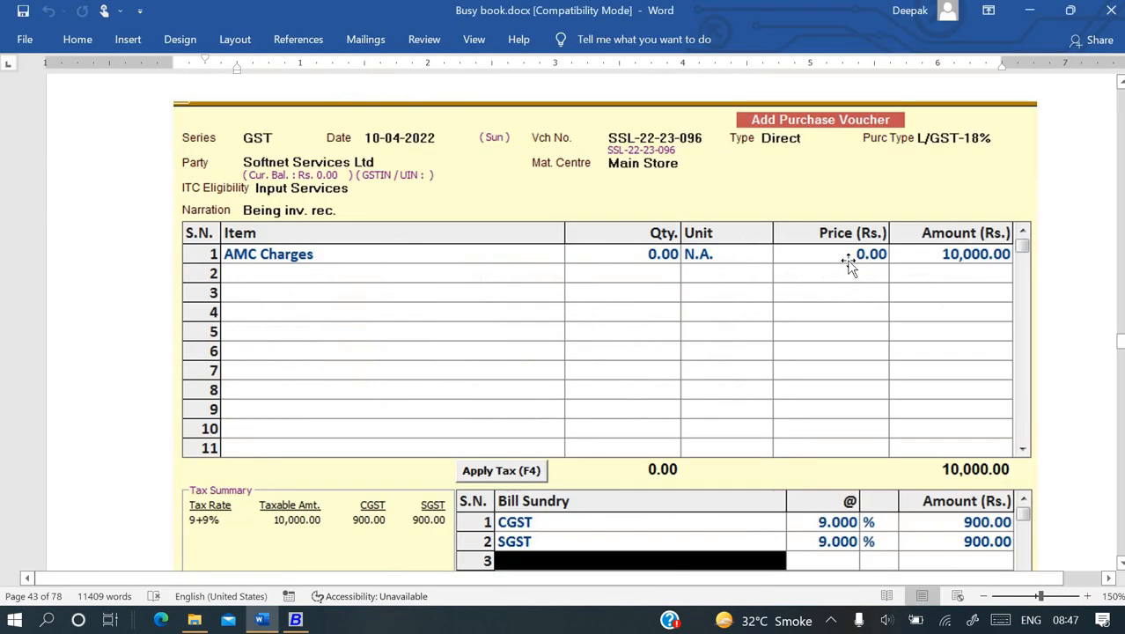
key(alt+Tab)
text(09)
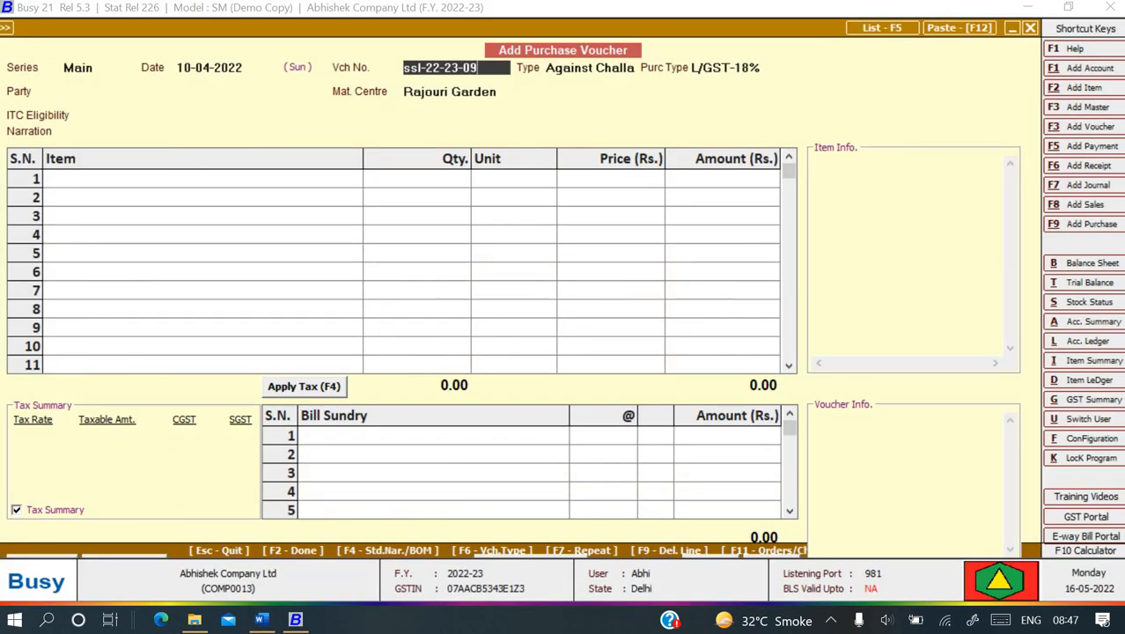
text(7=)
key(BackSpace)
key(BackSpace)
text(6)
key(Return)
key(Up)
key(Return)
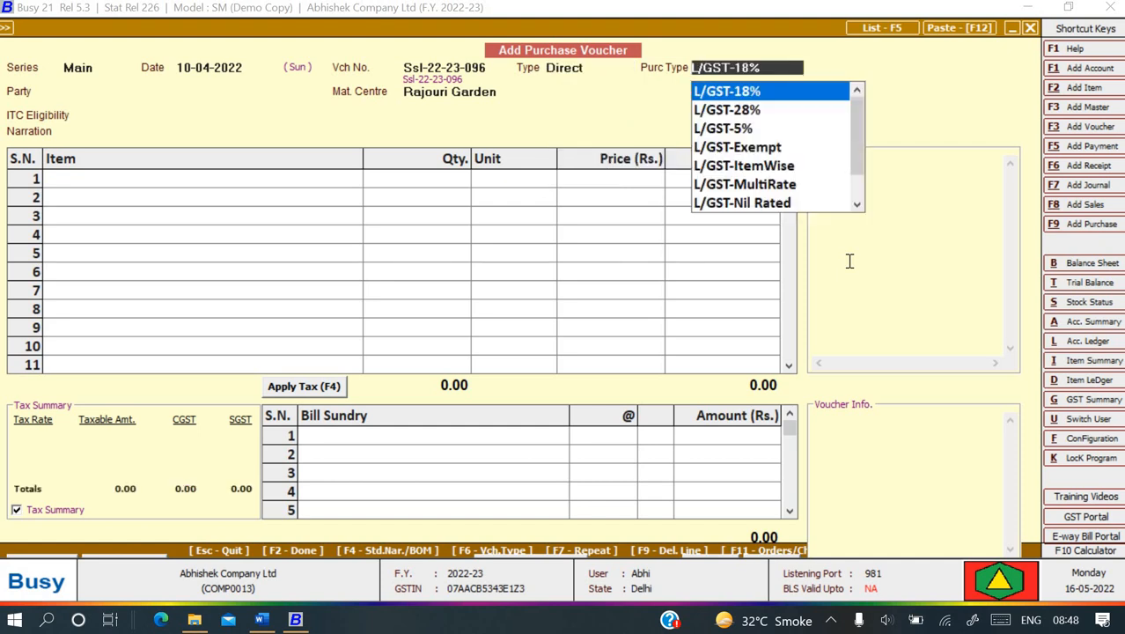
key(Return)
- Search the party list for Softnet and begin adding it as a new account
key(space)
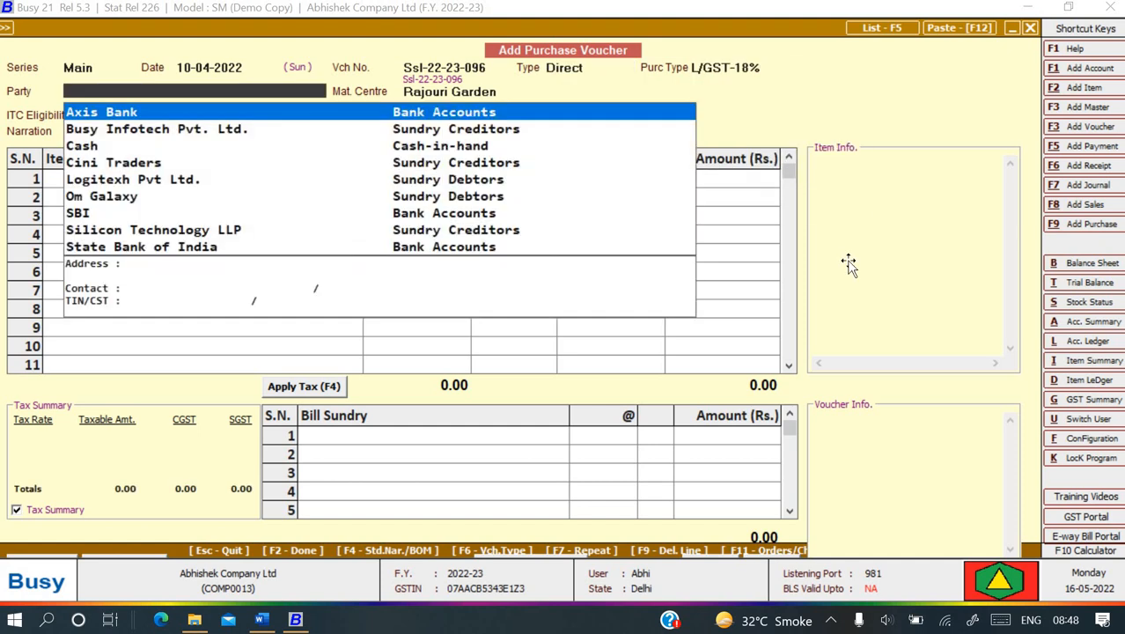
key(alt+Tab)
key(alt+Tab)
text(s)
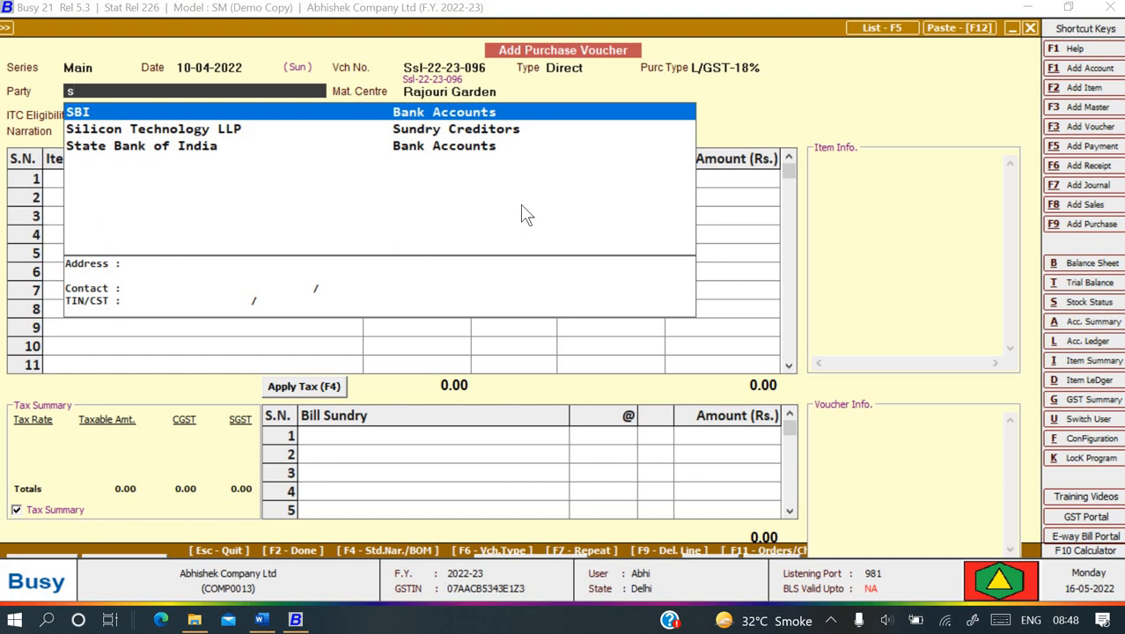
key(Escape)
key(alt+Tab)
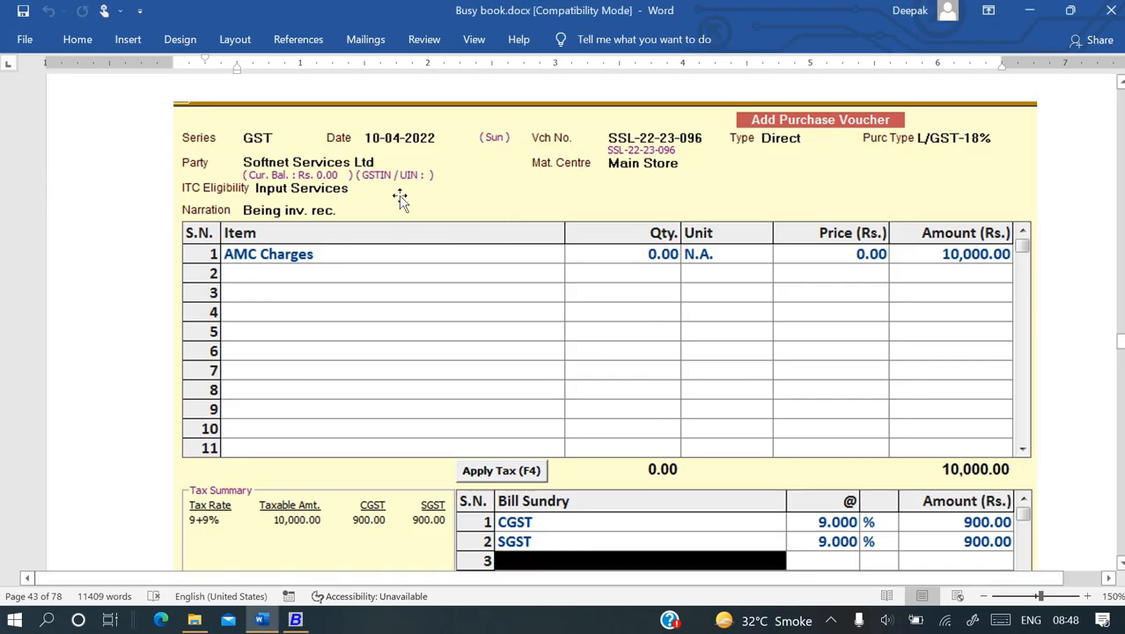
- Name the new account Softnet Pvt. Ltd under Sundry Creditors
key(alt+Tab)
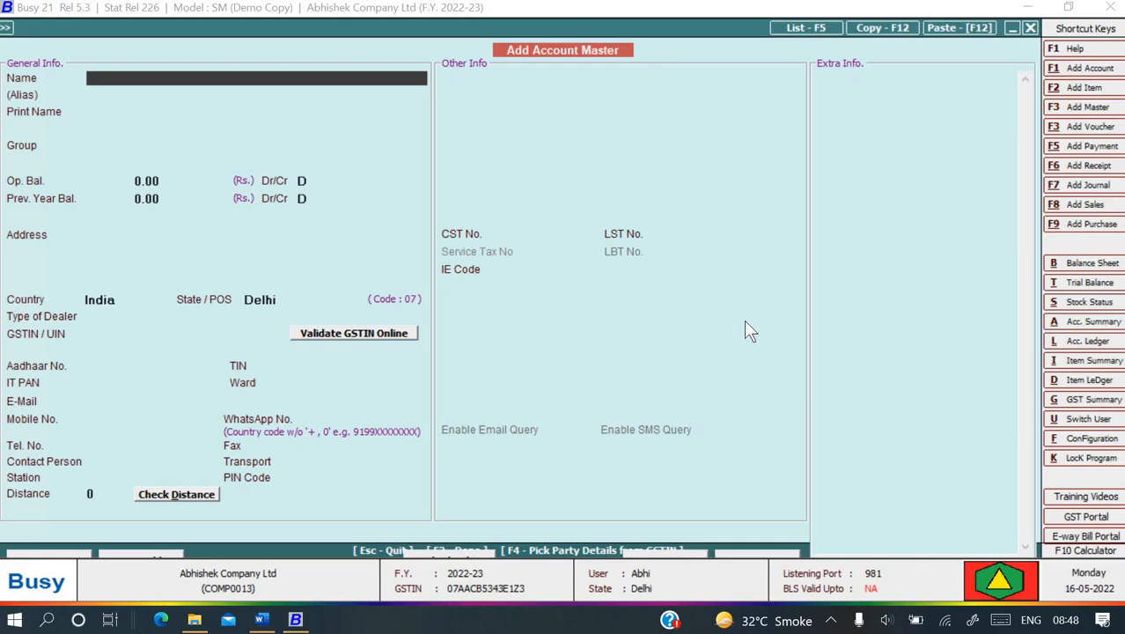
text(Softn)
text(et Se)
key(alt+Tab)
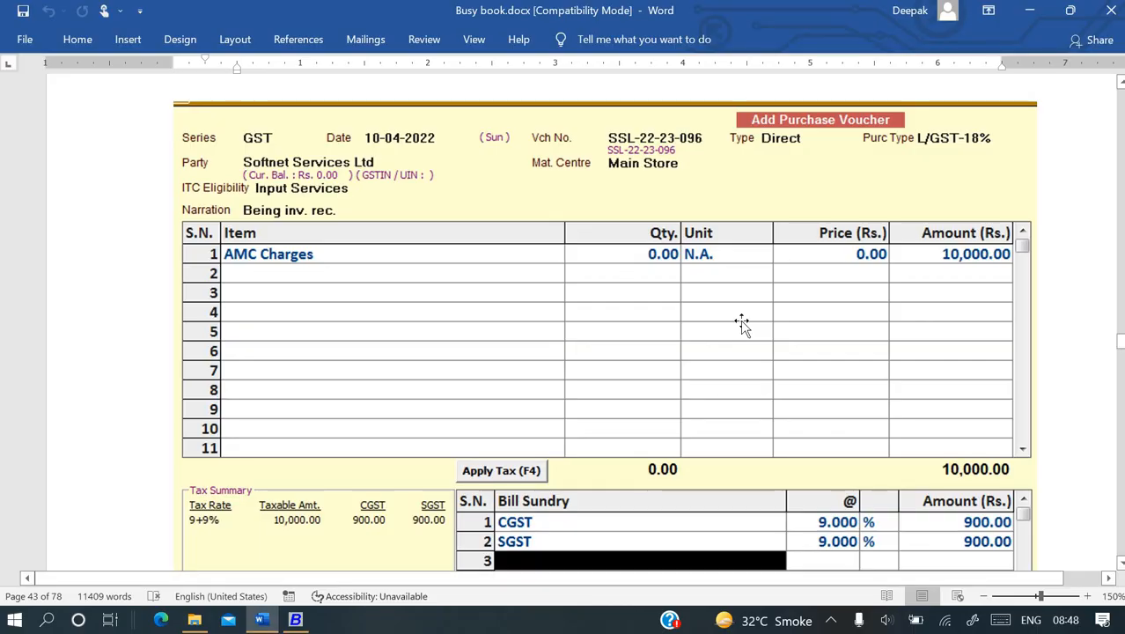
key(alt+Tab)
key(BackSpace)
key(BackSpace)
key(BackSpace)
key(BackSpace)
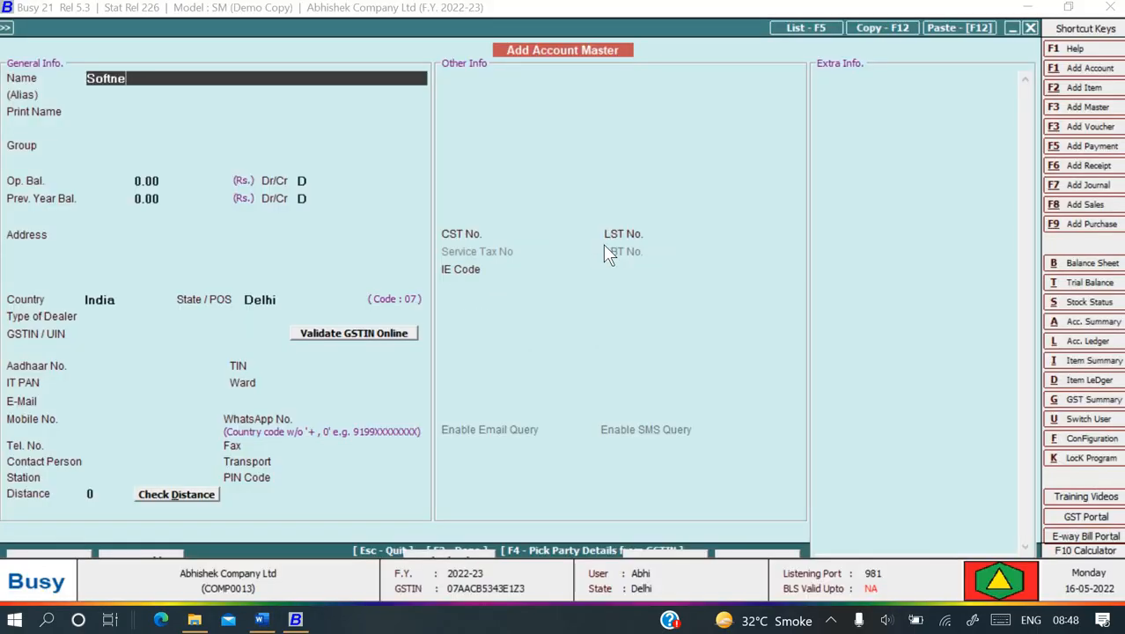
text(et Pvt. Ltd)
key(Return)
key(Return)
key(Return)
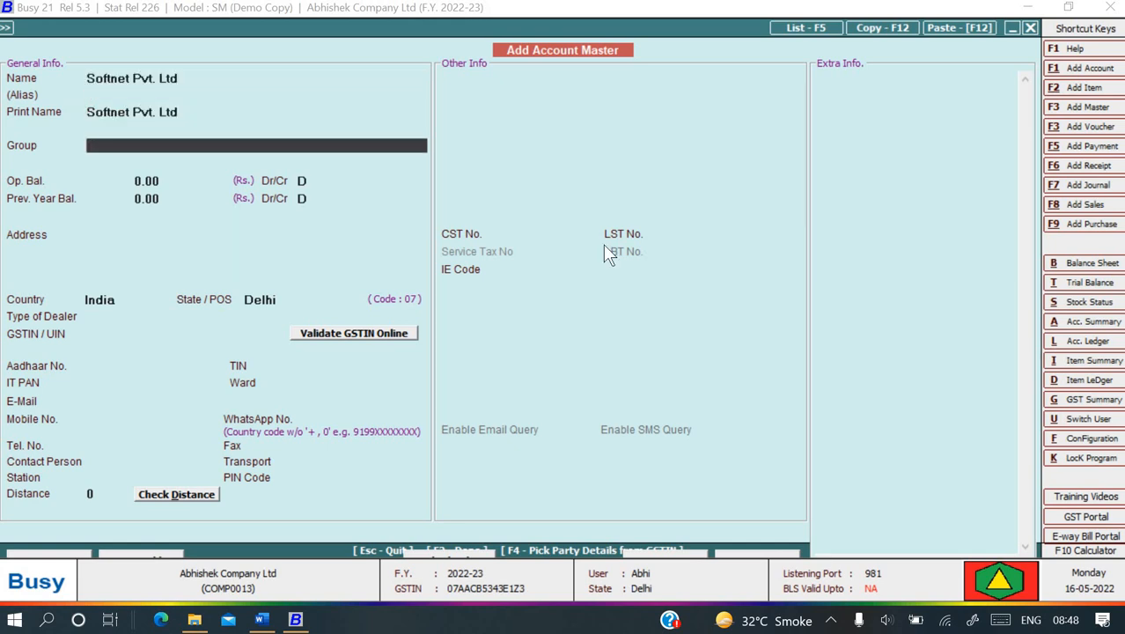
text(s)
key(Down)
key(Down)
key(Down)
key(Up)
key(Return)
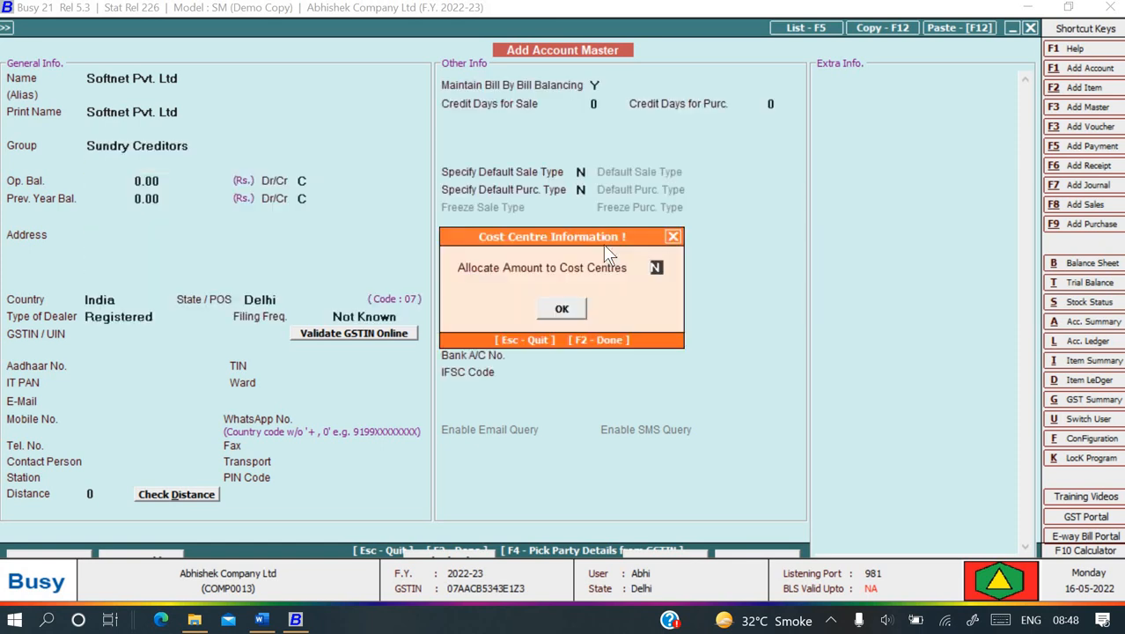
key(Return)
- Set it as a Registered dealer with Not Known filing, paste its GSTIN, and save
key(Return)
key(Return)
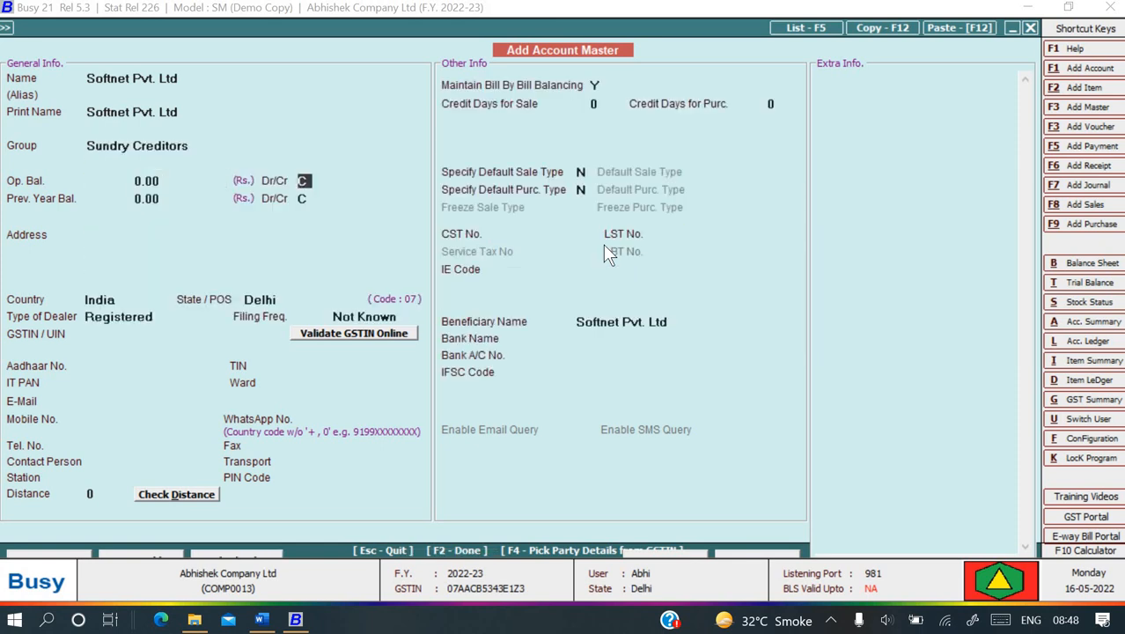
key(Return)
key(Return)
key(Return)
key(Return)
key(Return)
key(Return)
key(Return)
key(Return)
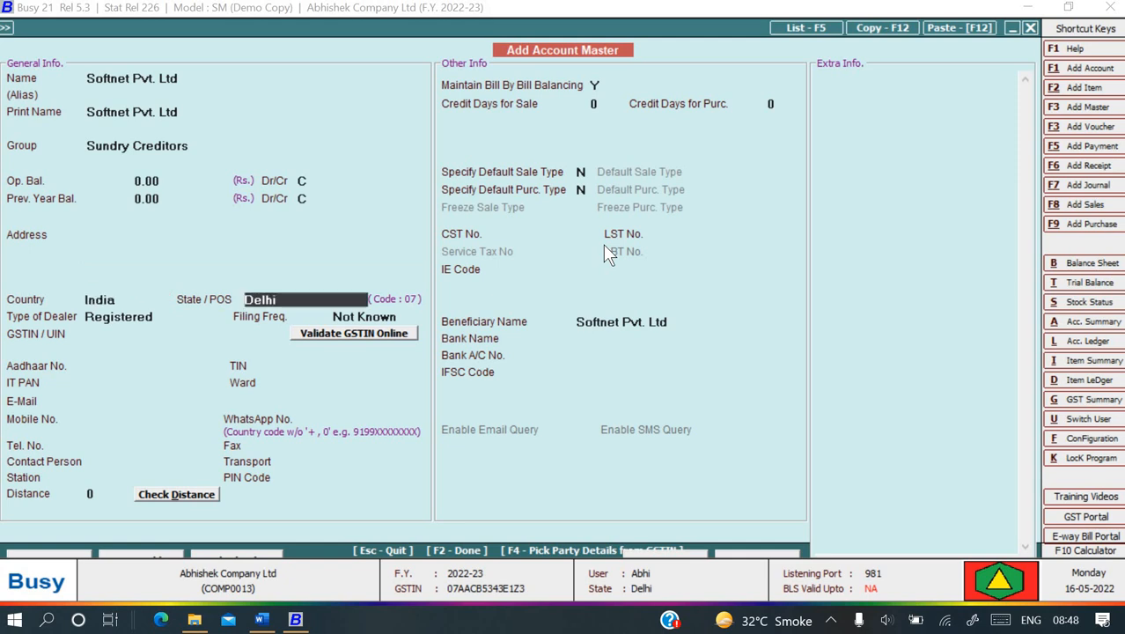
key(Return)
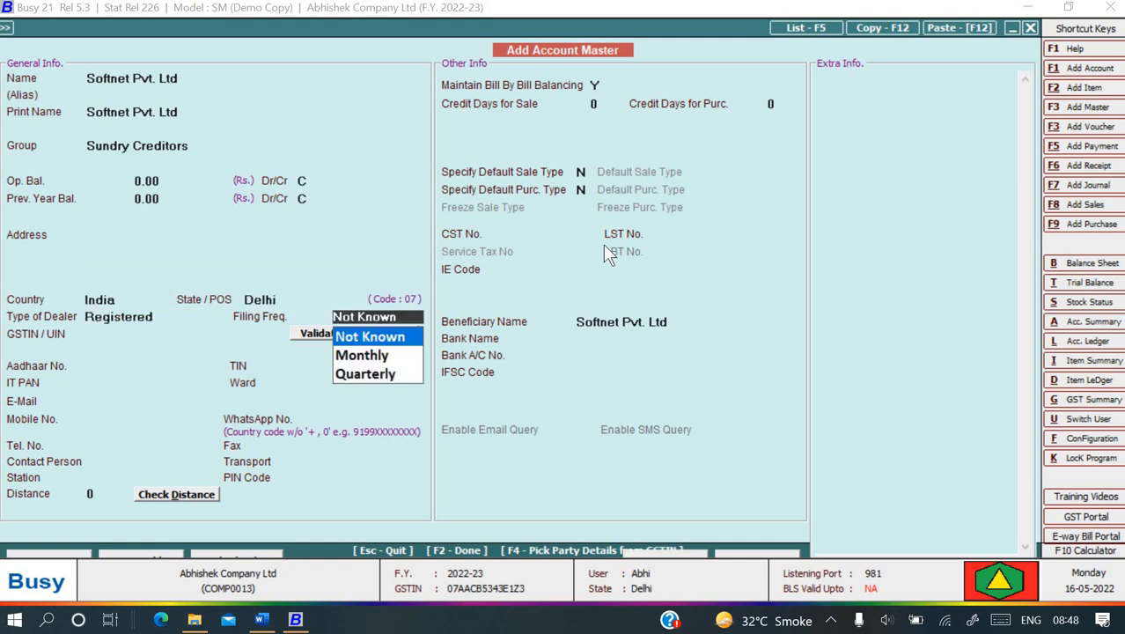
key(Return)
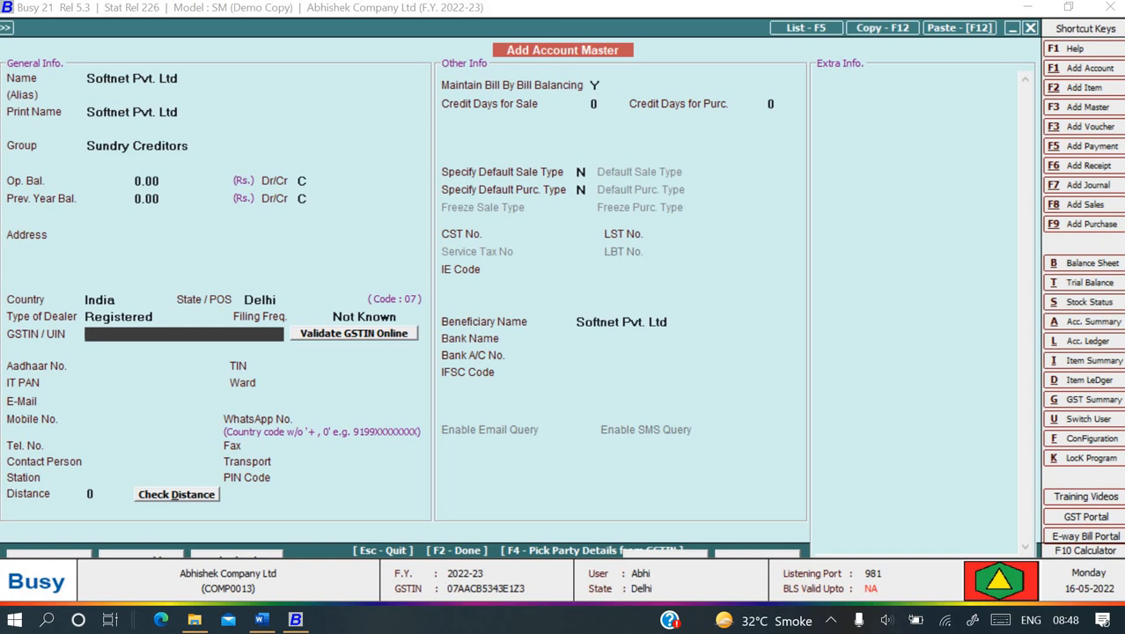
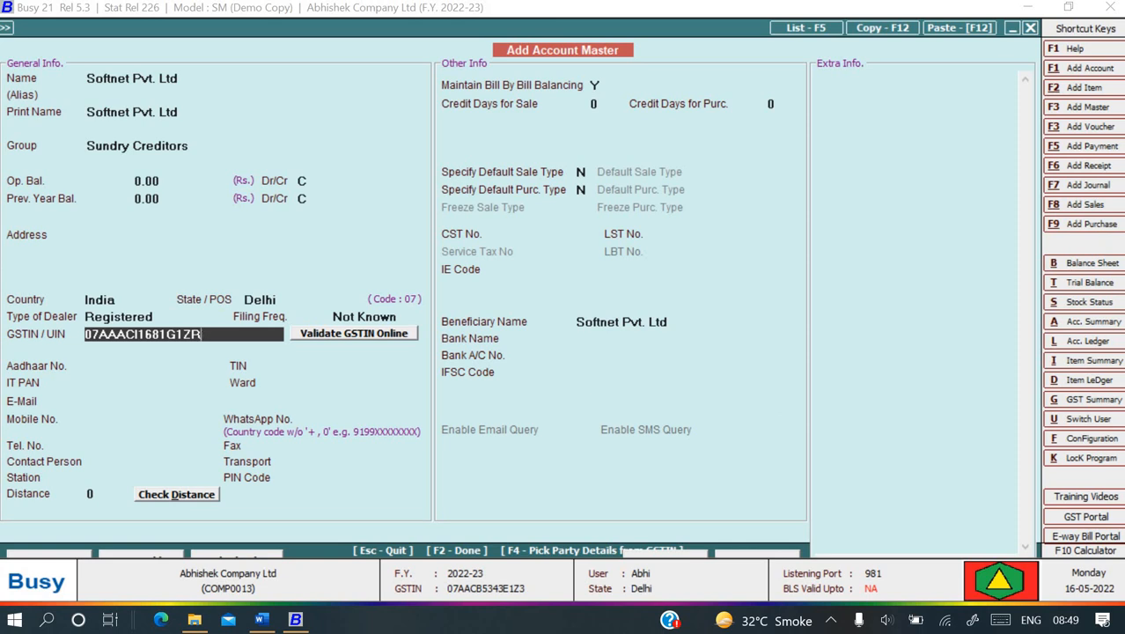
key(Return)
key(Return)
key(Return)
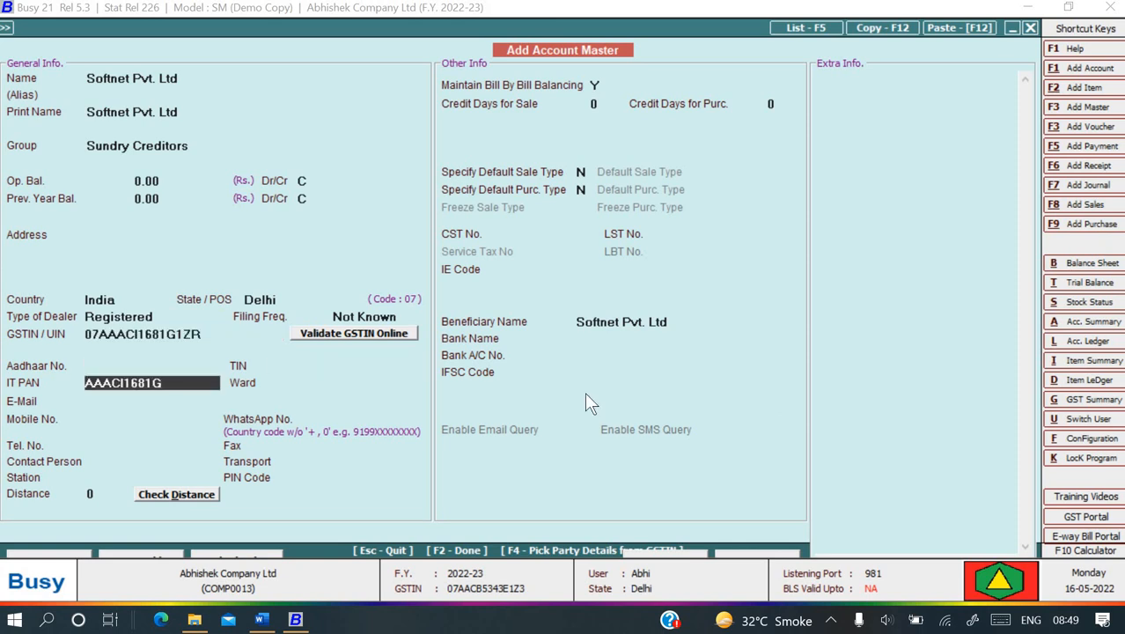
key(F2)
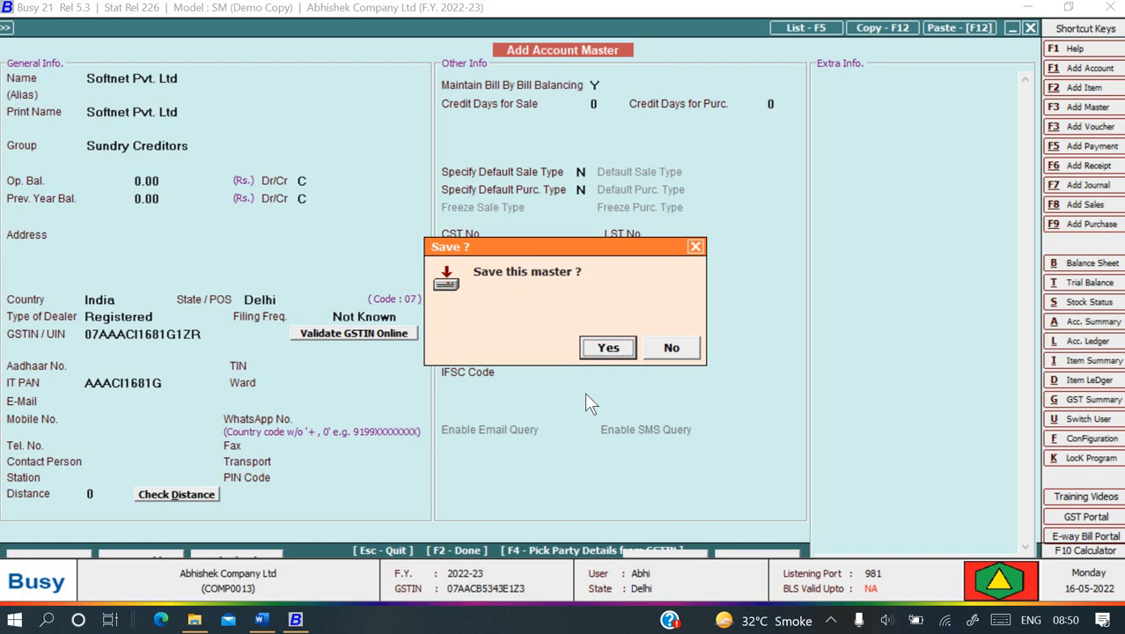
key(Return)
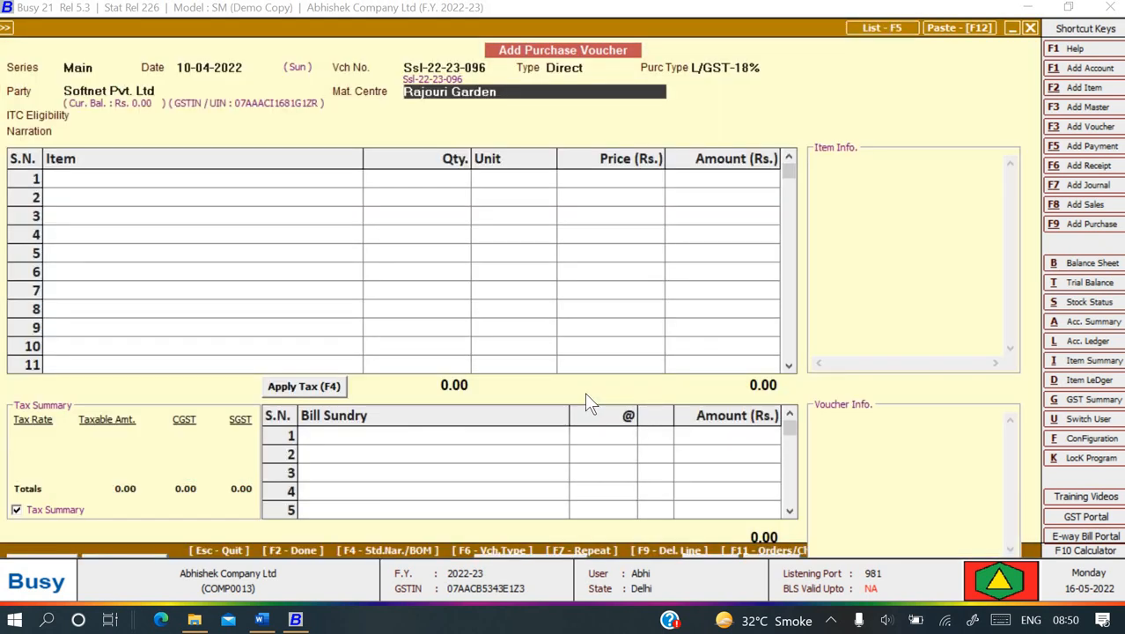
- Set Main Store as material centre, Input Services as ITC eligibility, and narration 'Being service purchase'
key(space)
key(Down)
key(Down)
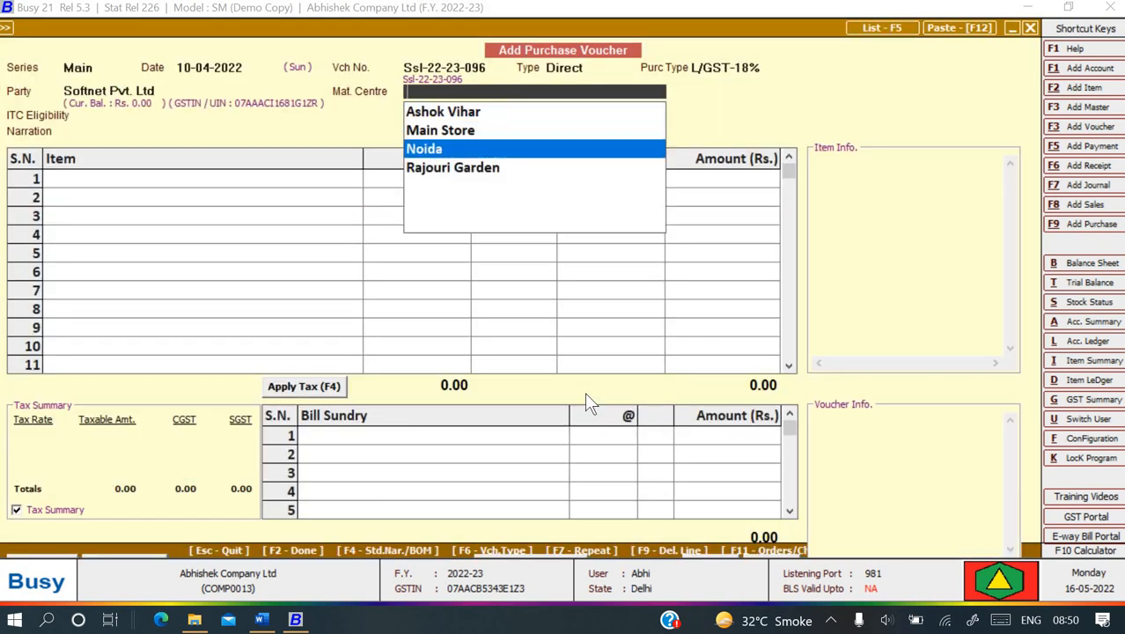
key(Up)
key(Return)
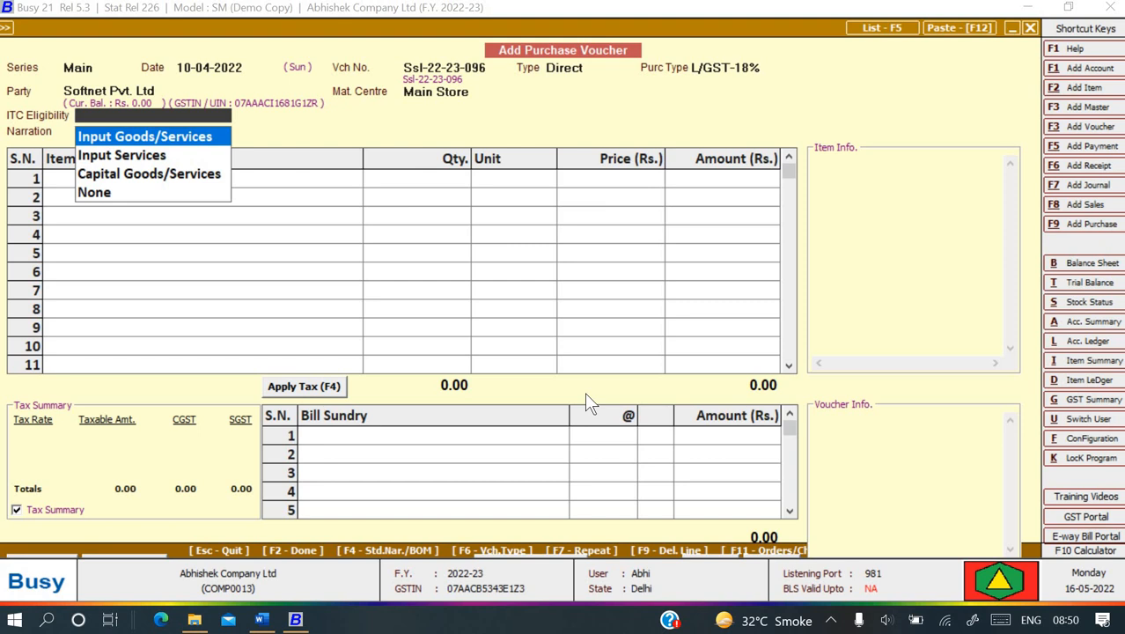
key(Down)
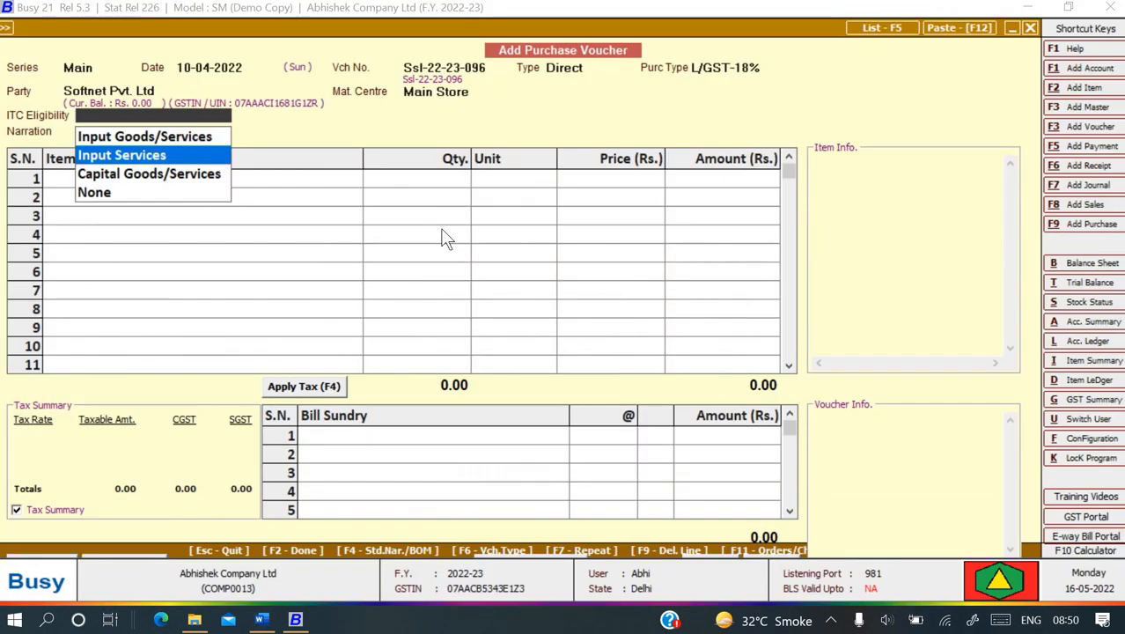
key(Return)
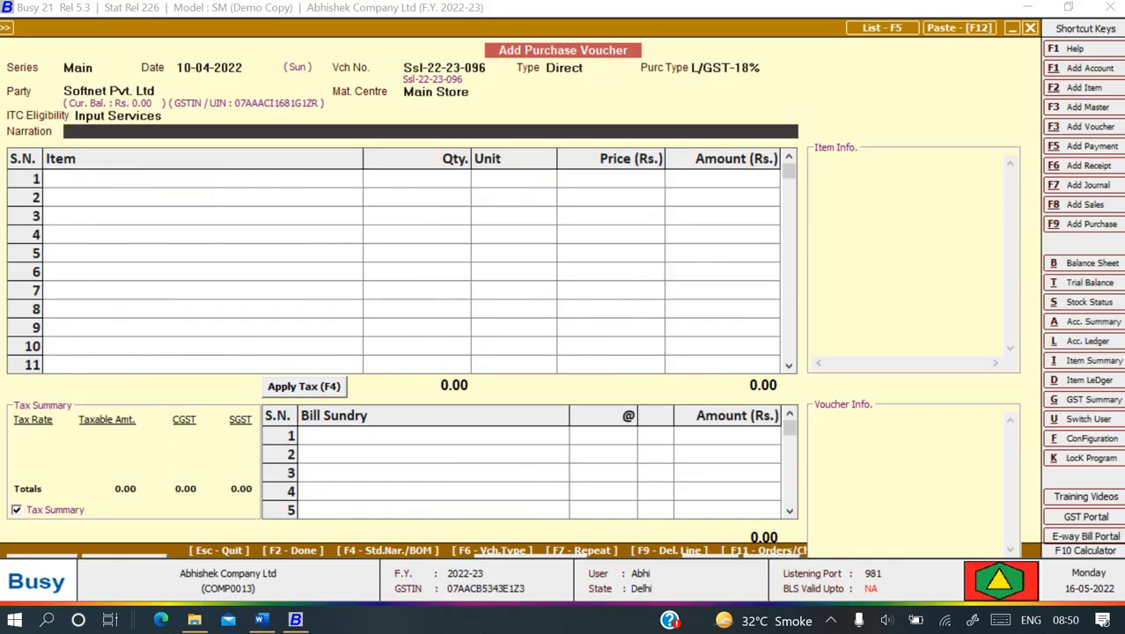
text(Being)
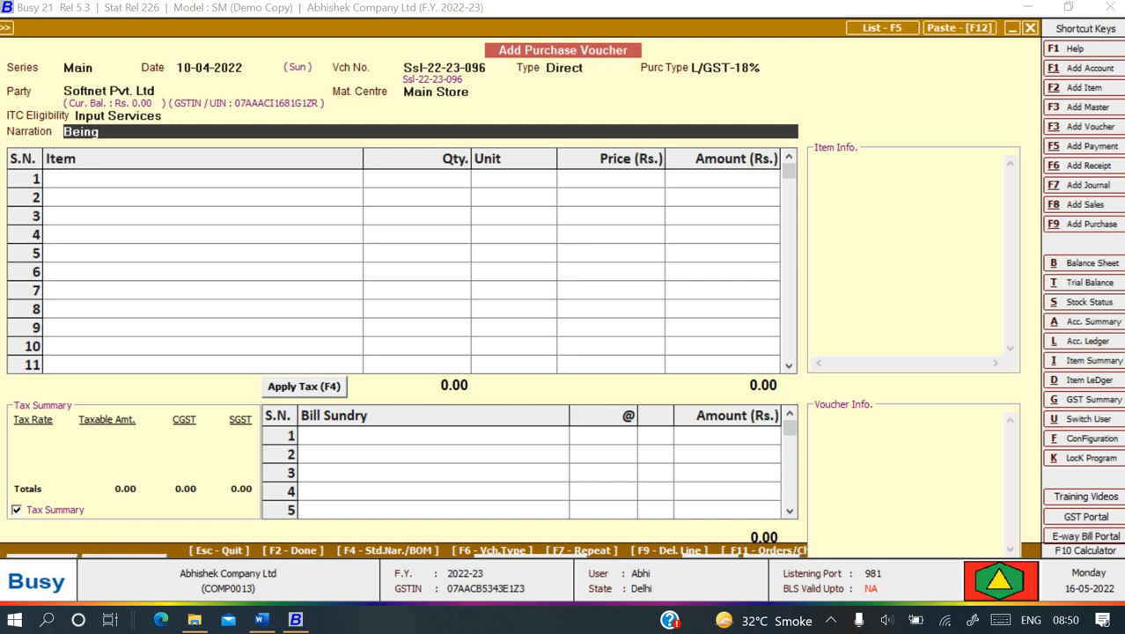
text( service purchase)
key(Return)
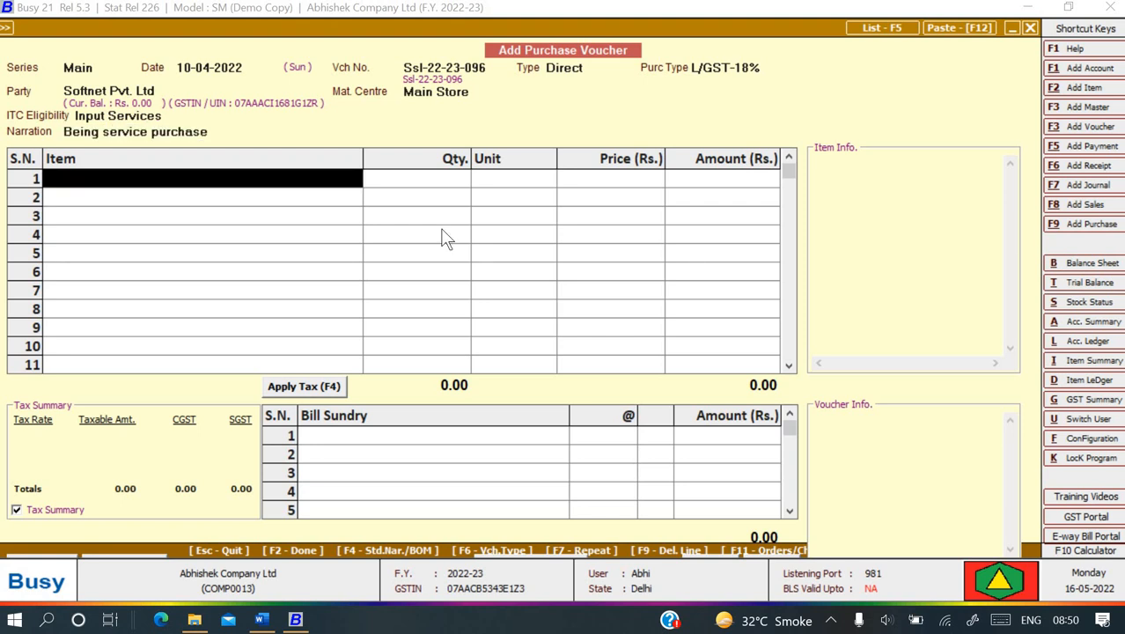
- Add AMC Charges for 10,000 and the 9% CGST and SGST bill sundries
text(amc)
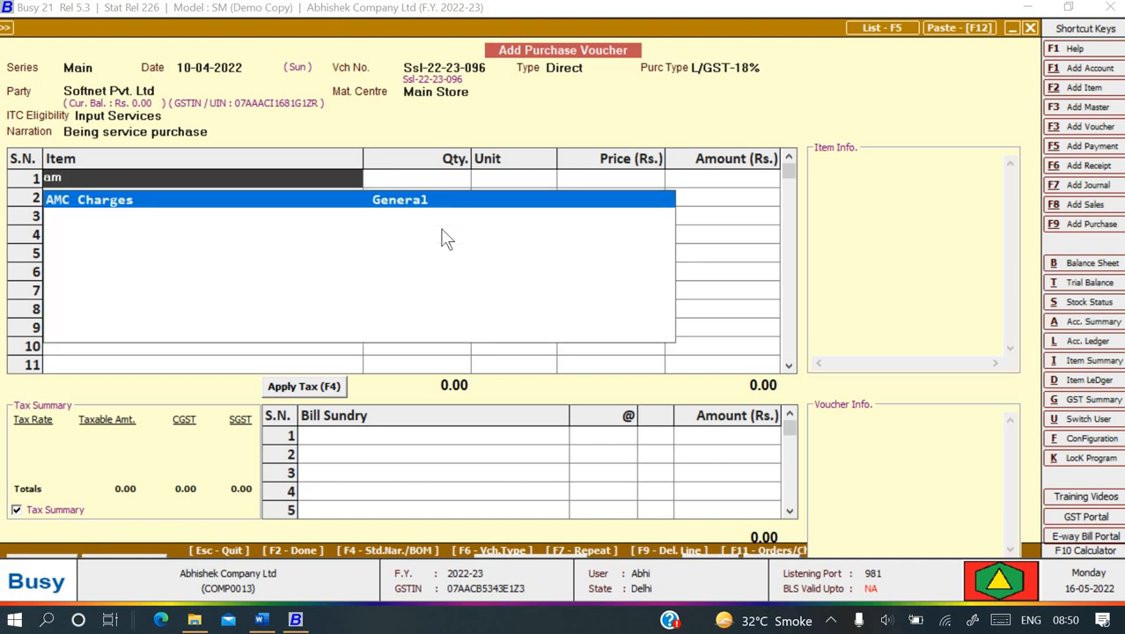
key(Return)
text(10000)
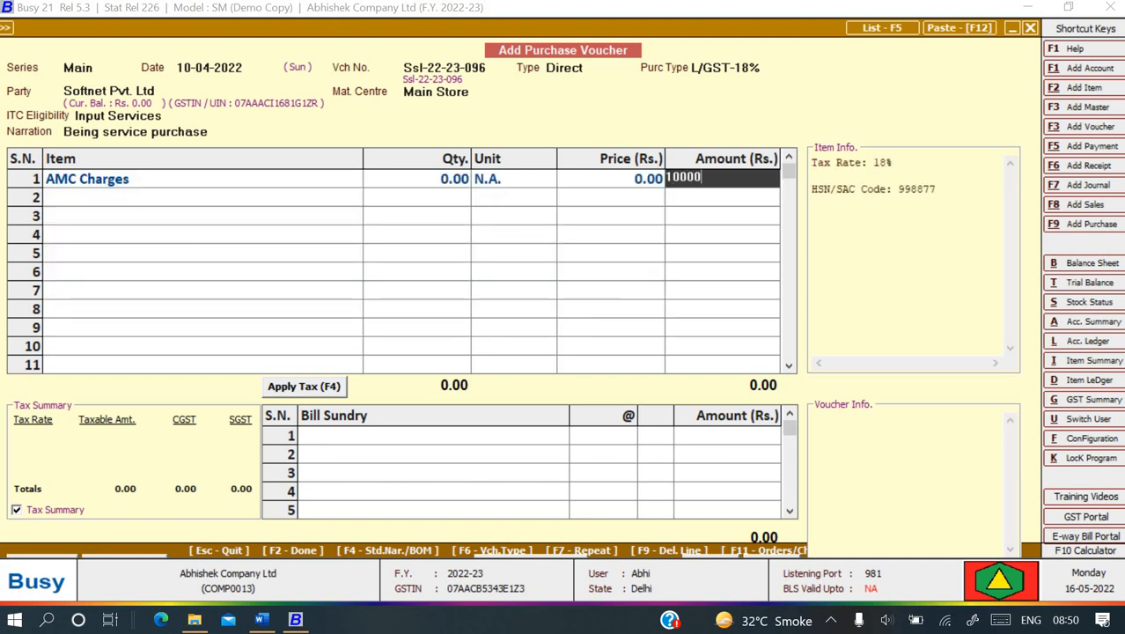
key(Return)
key(Return)
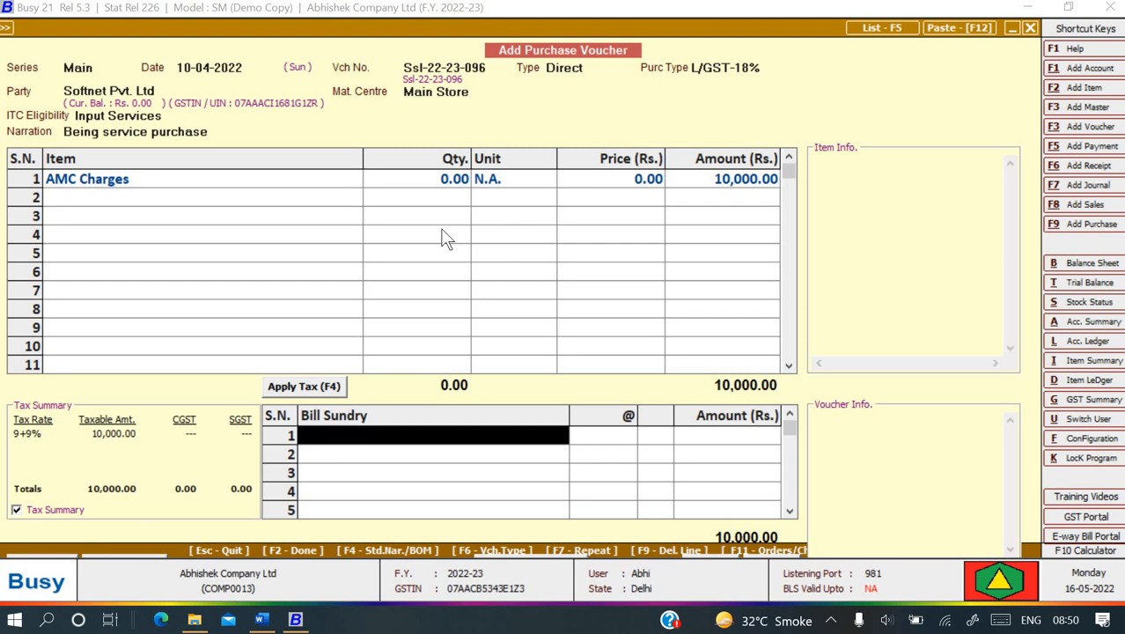
text(cg)
key(Return)
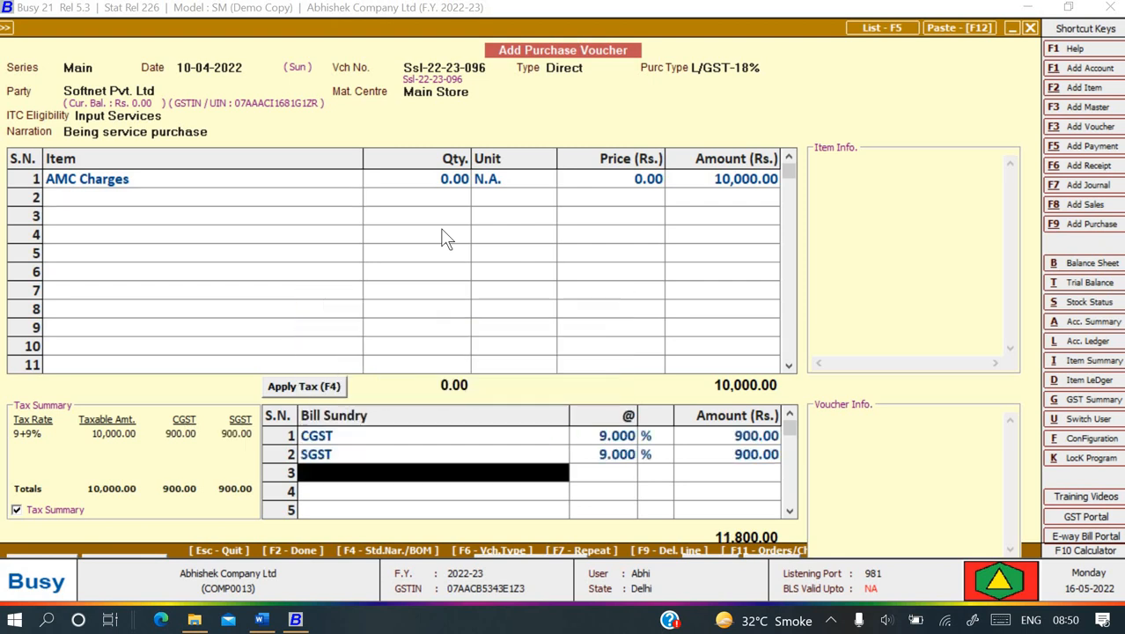
key(alt+Tab)
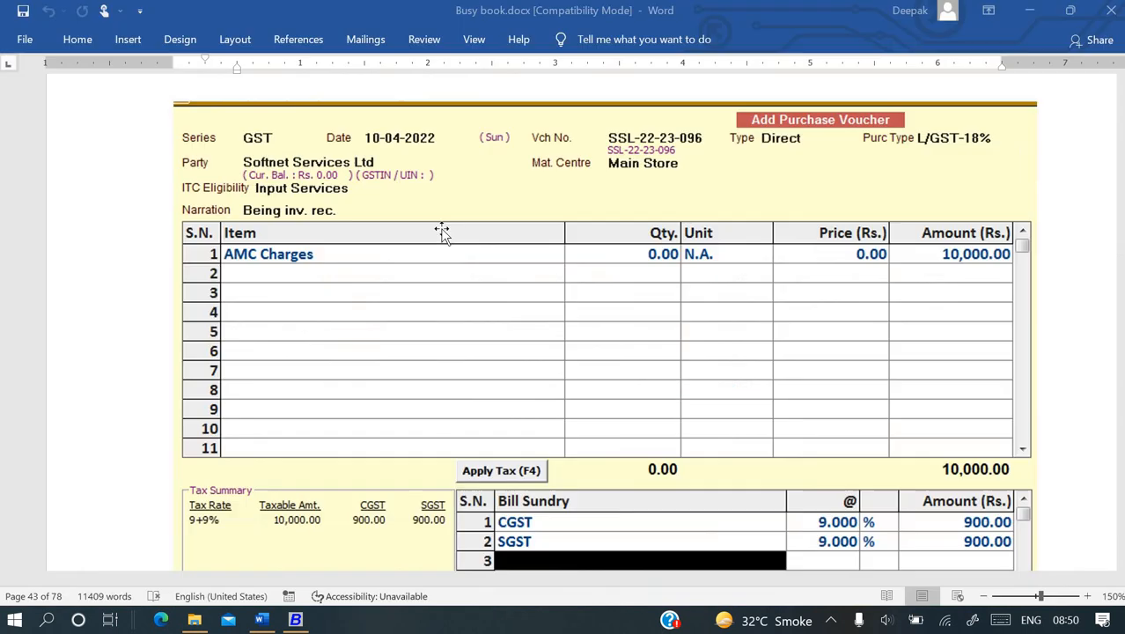
- Save the 11,800 voucher as a new bill reference due 10-04-2022, then close the blank voucher
scroll(328, 249, down, 3)
scroll(328, 249, down, 2)
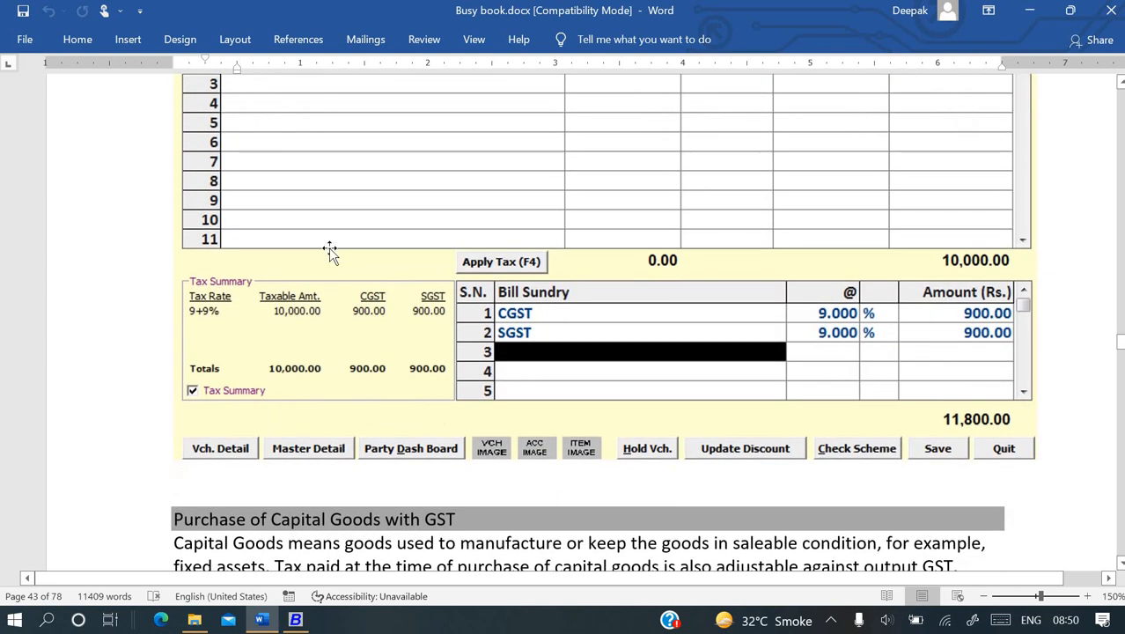
key(alt+Tab)
key(Return)
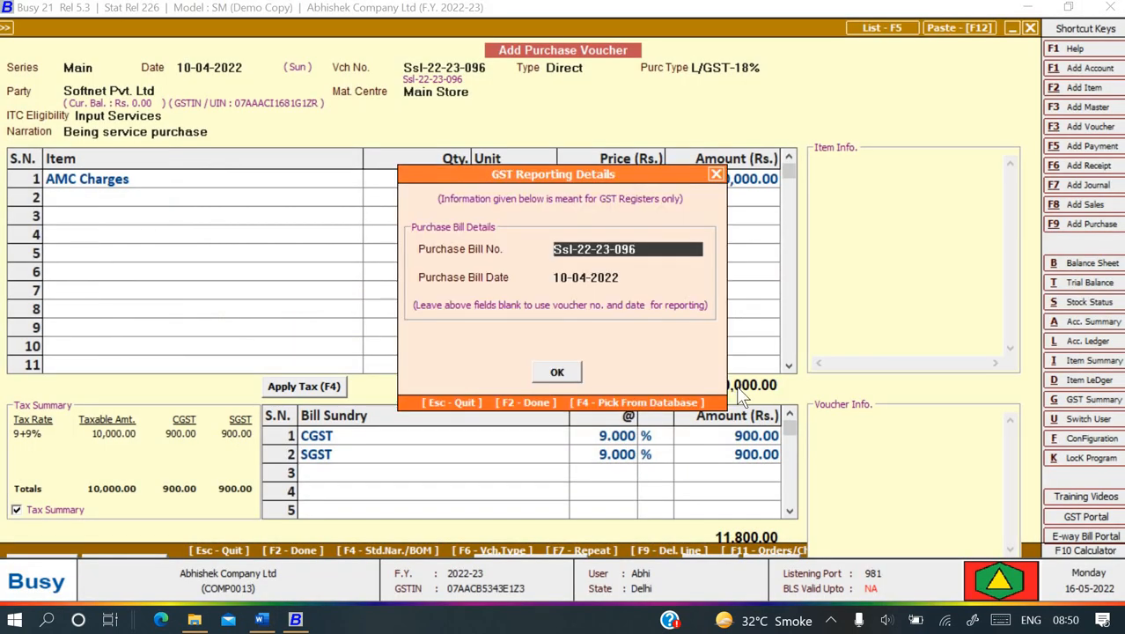
key(Return)
key(Return)
key(Return)
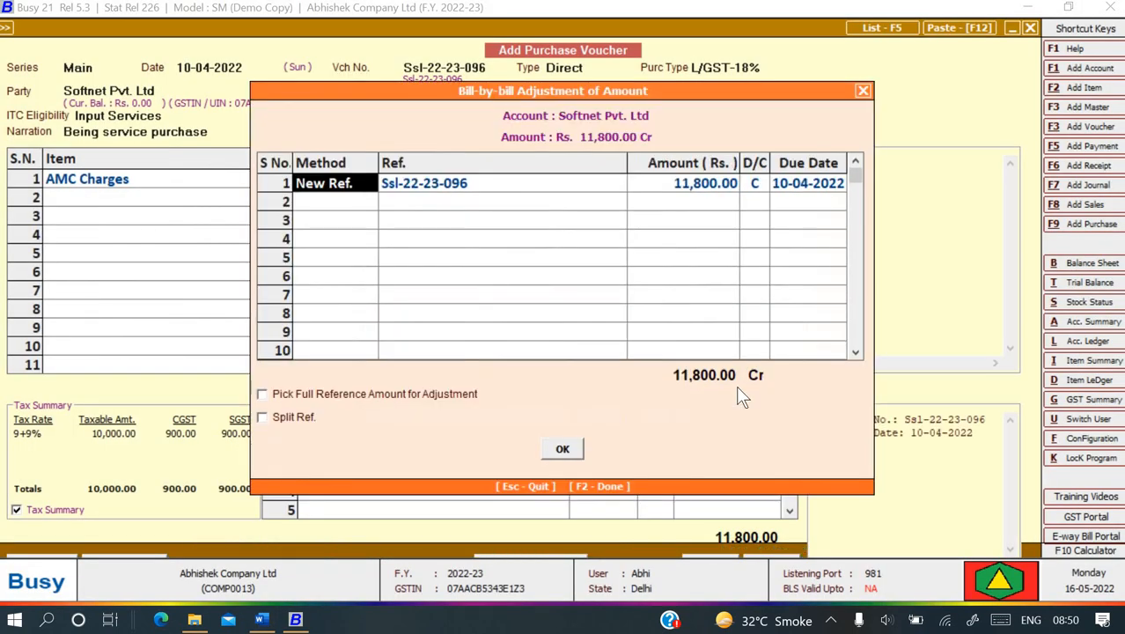
key(Return)
key(Return)
key(Return)
key(Return)
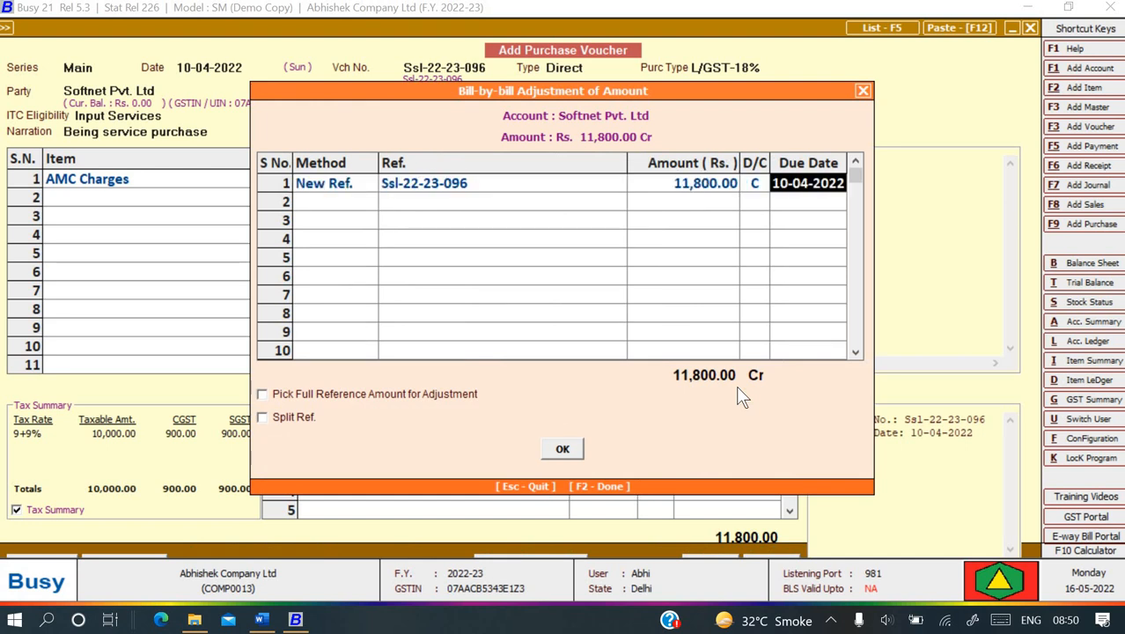
key(Return)
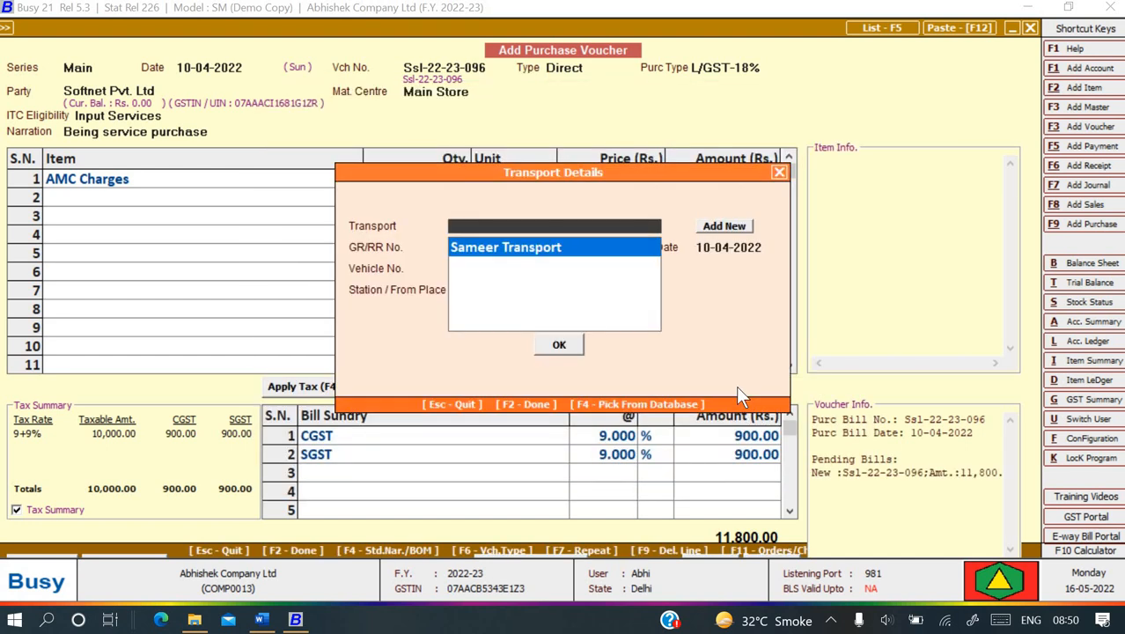
key(Return)
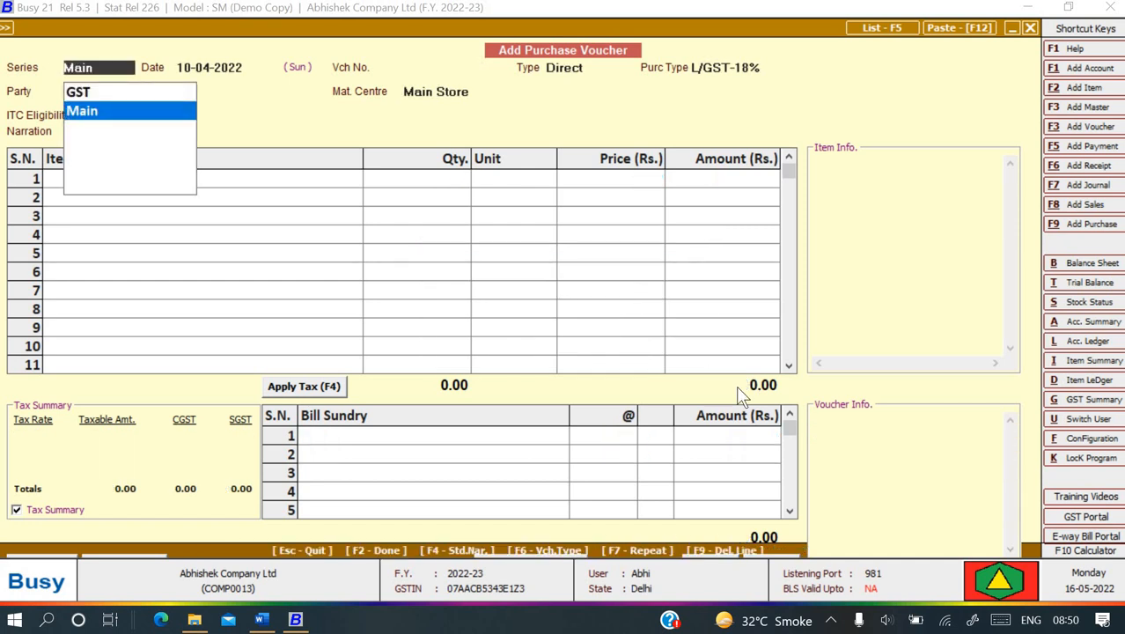
key(Escape)
key(Escape)
- Generate the standard Profit & Loss A/c report with its default options
key(Right)
key(Down)
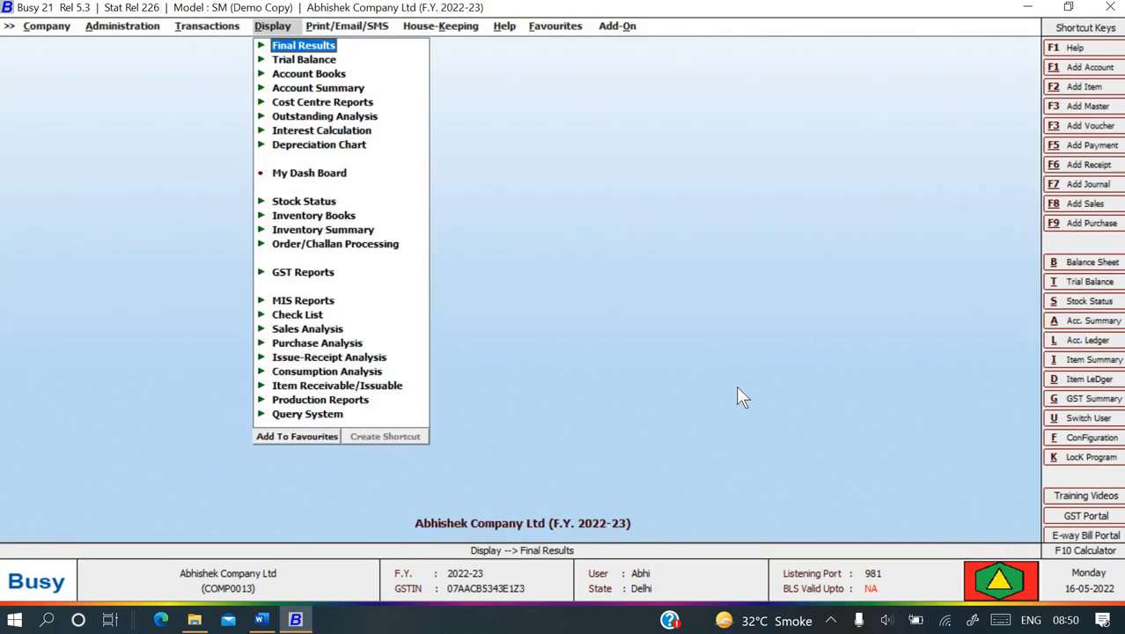
key(Return)
key(Down)
key(Return)
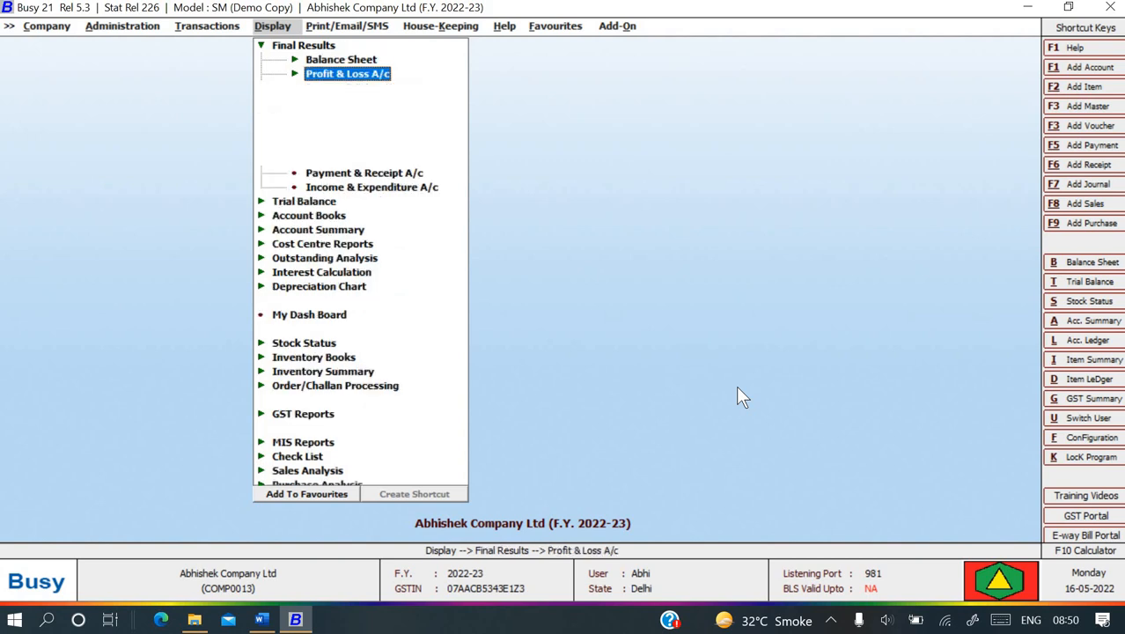
key(Return)
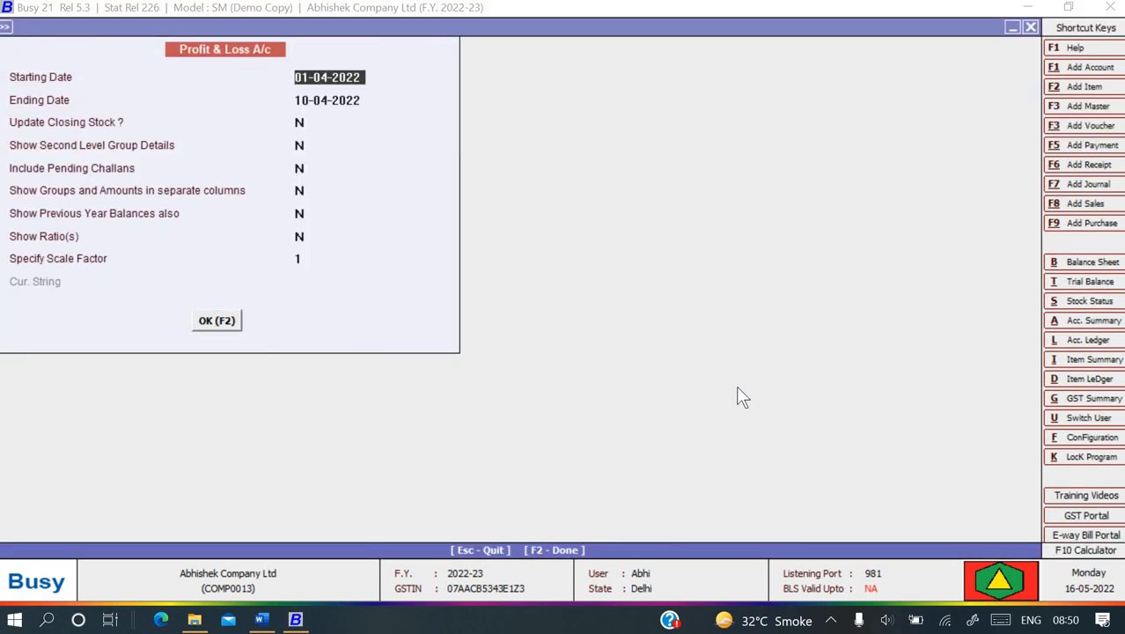
key(Return)
key(Return)
key(Return)
key(Return)
key(Return)
key(Return)
key(Return)
key(F2)
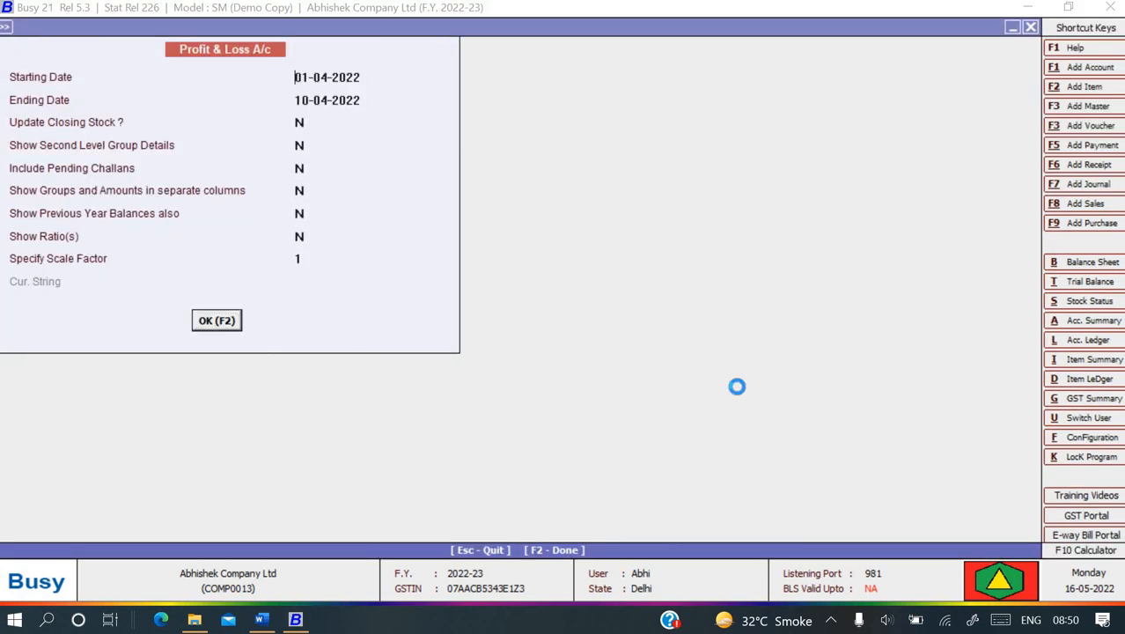
- Drill into the Purchase account down to its April ledger entries, then return
key(Down)
key(Down)
key(Down)
key(Down)
key(Down)
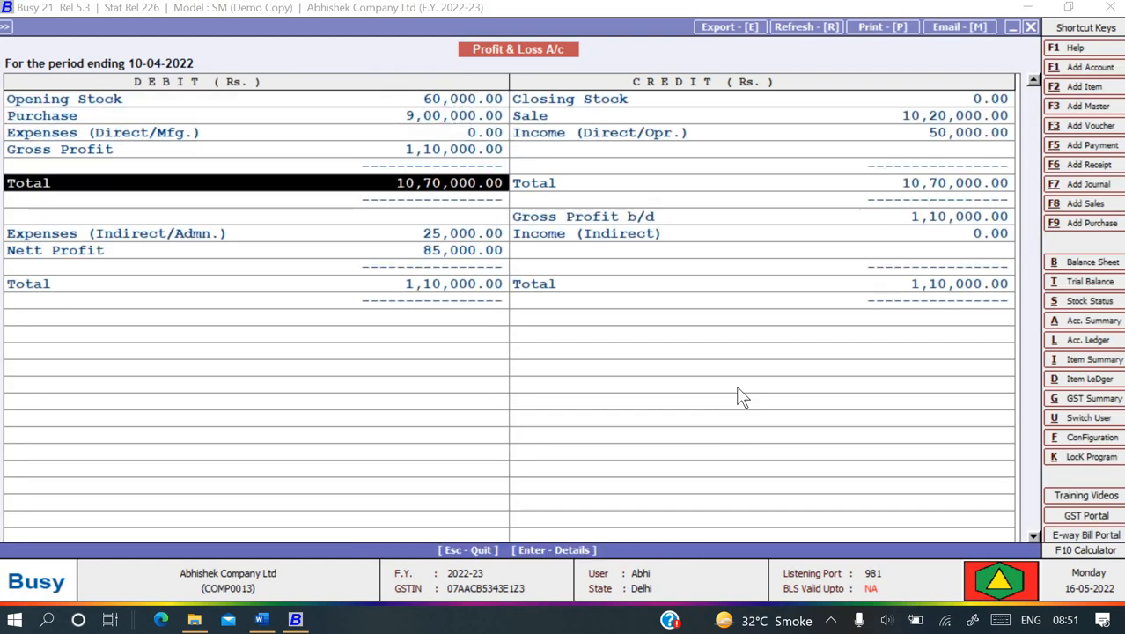
key(Up)
key(Up)
key(Up)
key(Up)
key(Return)
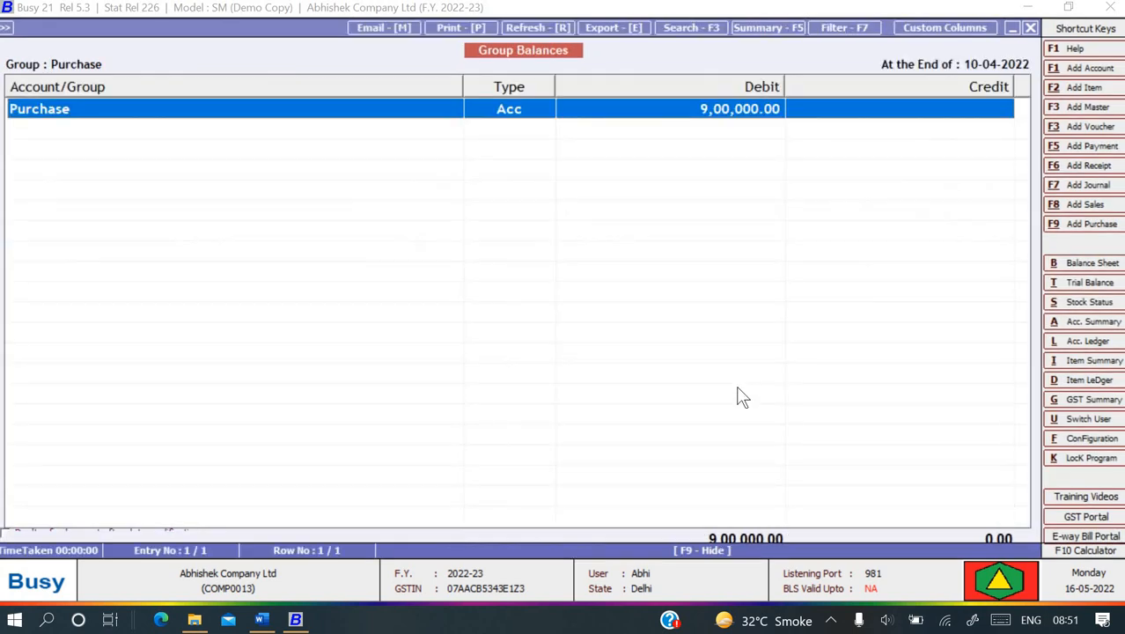
key(Return)
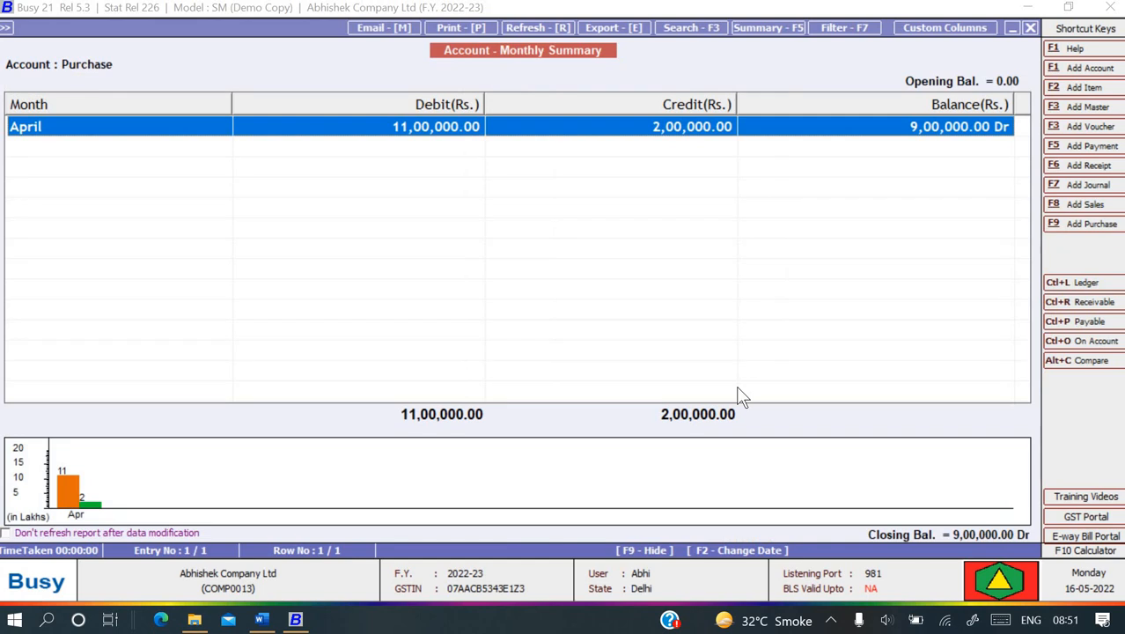
key(Return)
key(Down)
key(Down)
key(Down)
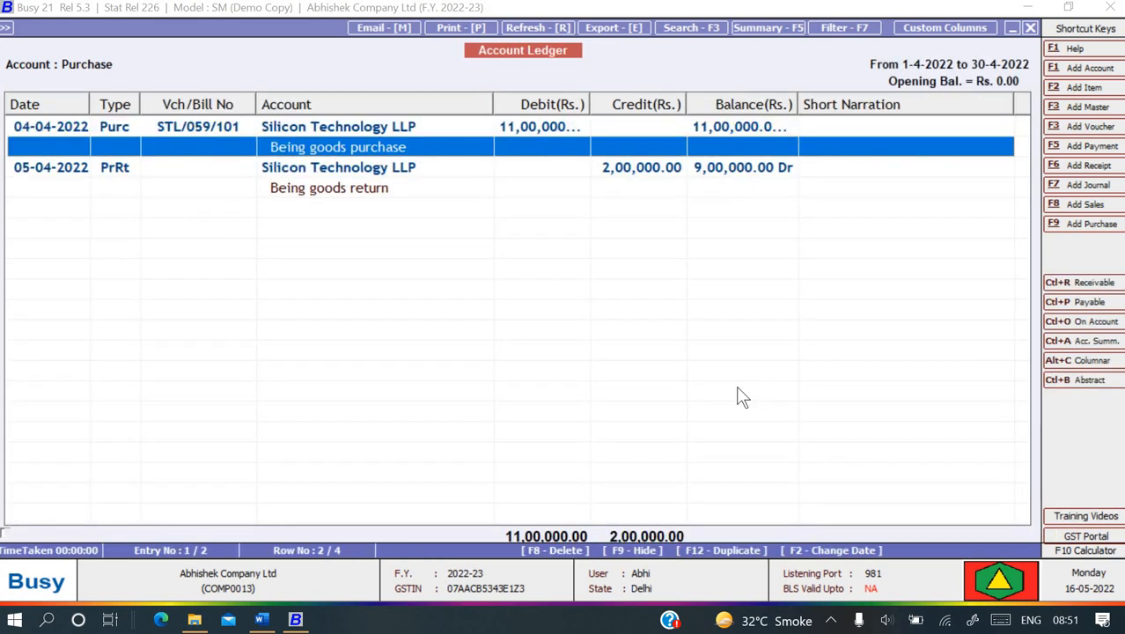
key(Up)
key(Up)
key(Up)
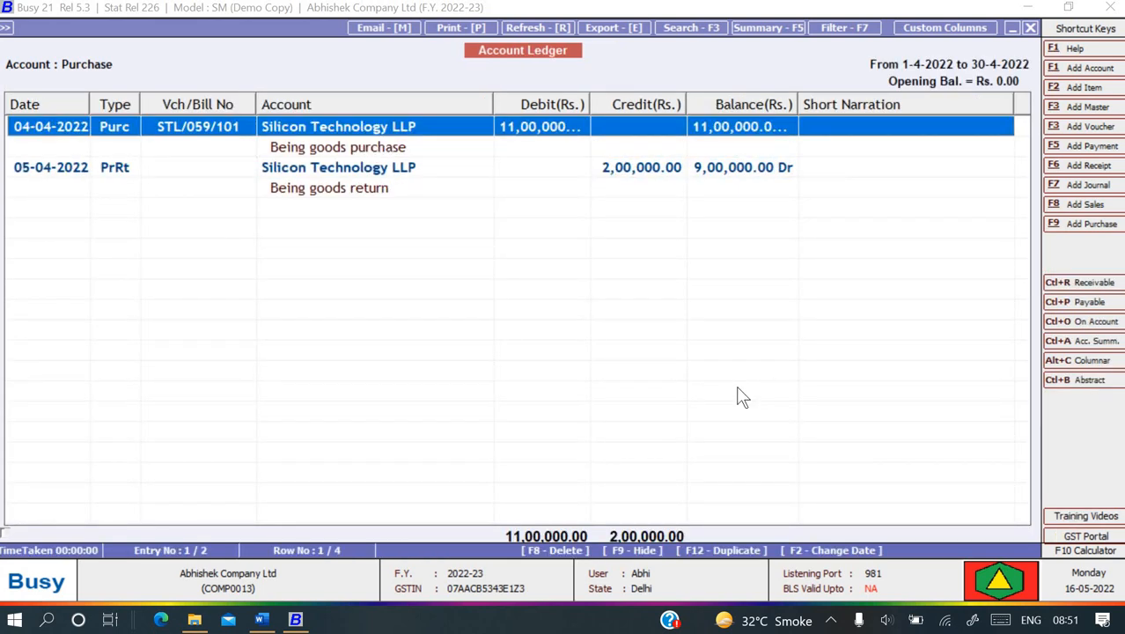
key(Escape)
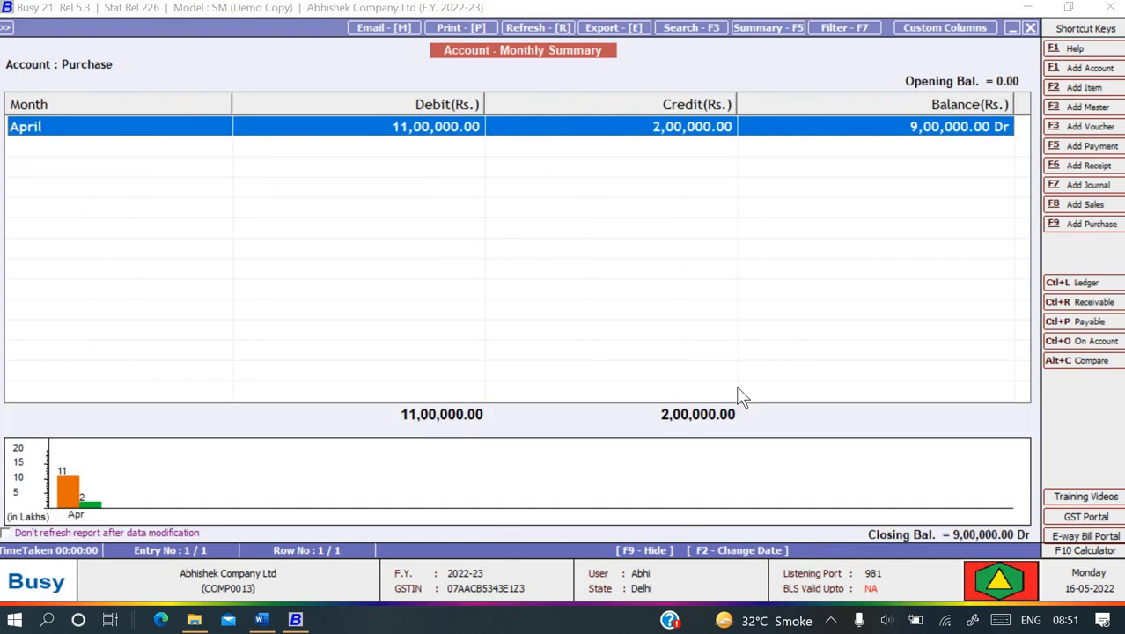
key(Escape)
key(Escape)
- Drill into the Sale account's monthly summary and ledger entries
key(Right)
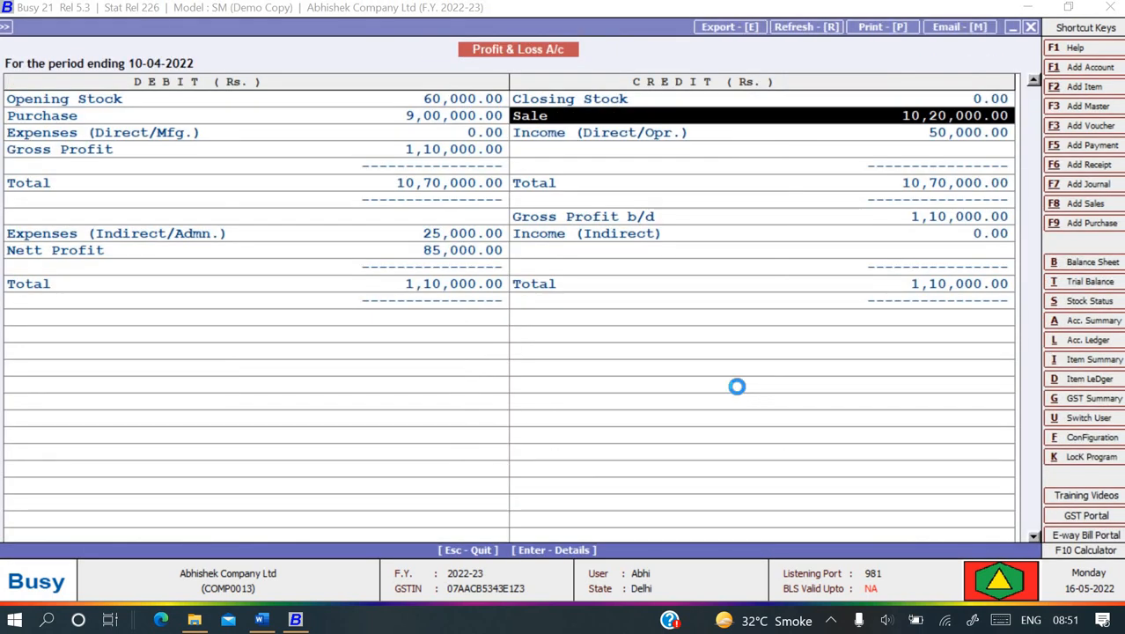
key(Return)
key(Return)
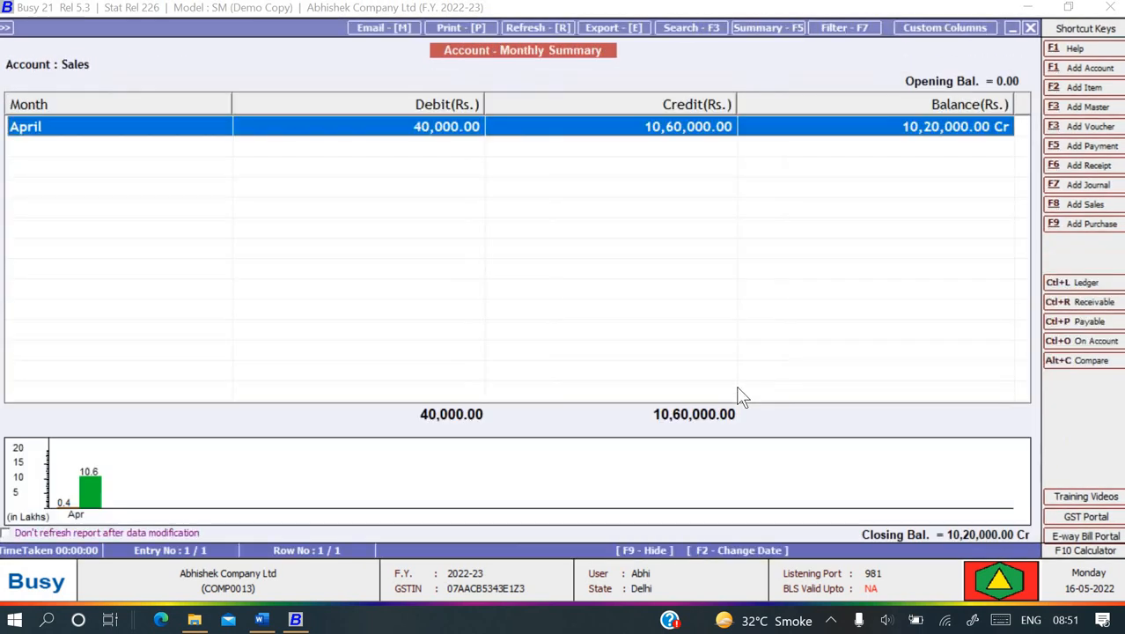
key(Return)
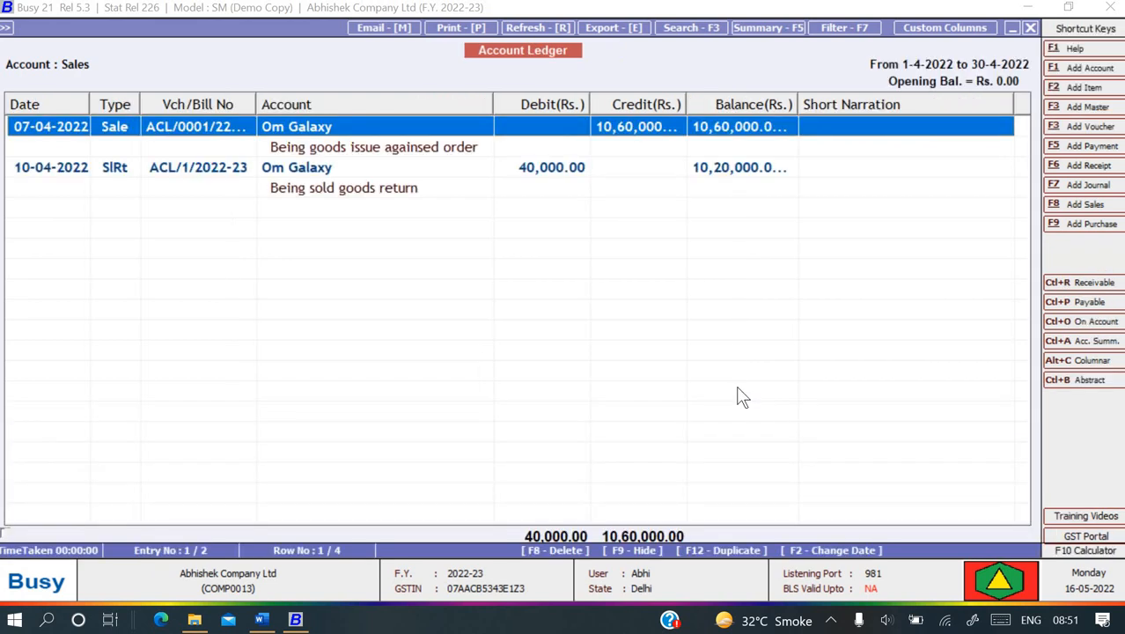
key(Down)
key(Down)
key(Down)
key(Escape)
key(Escape)
key(Escape)
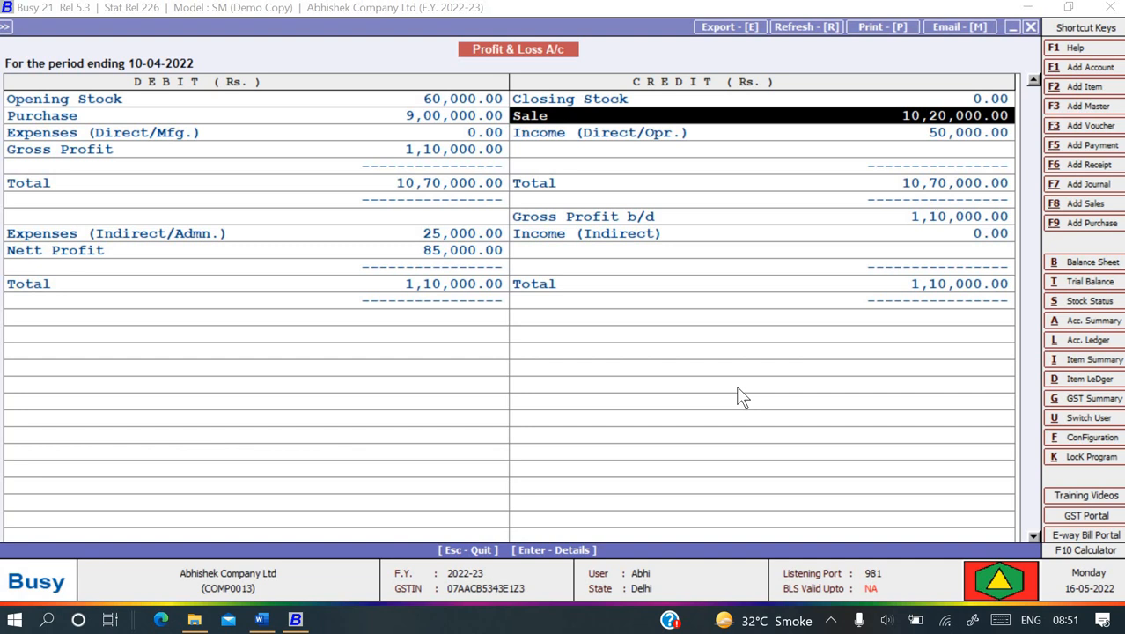
- In the P&L options, set Second Level Details and Update Closing Stock to Y
key(Escape)
key(Return)
key(Return)
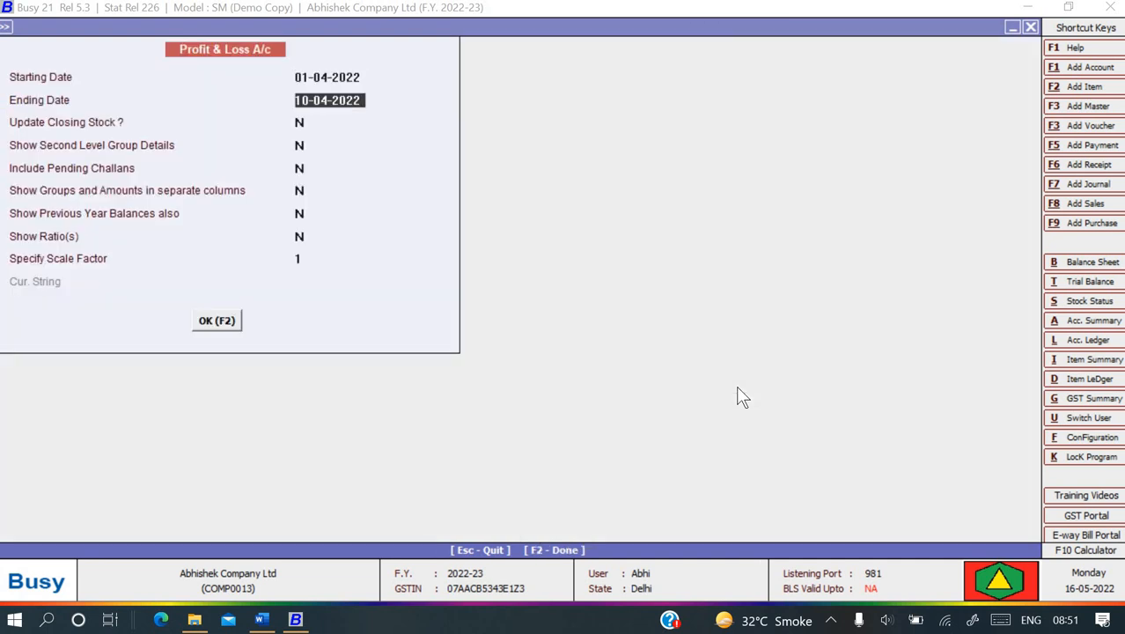
key(Return)
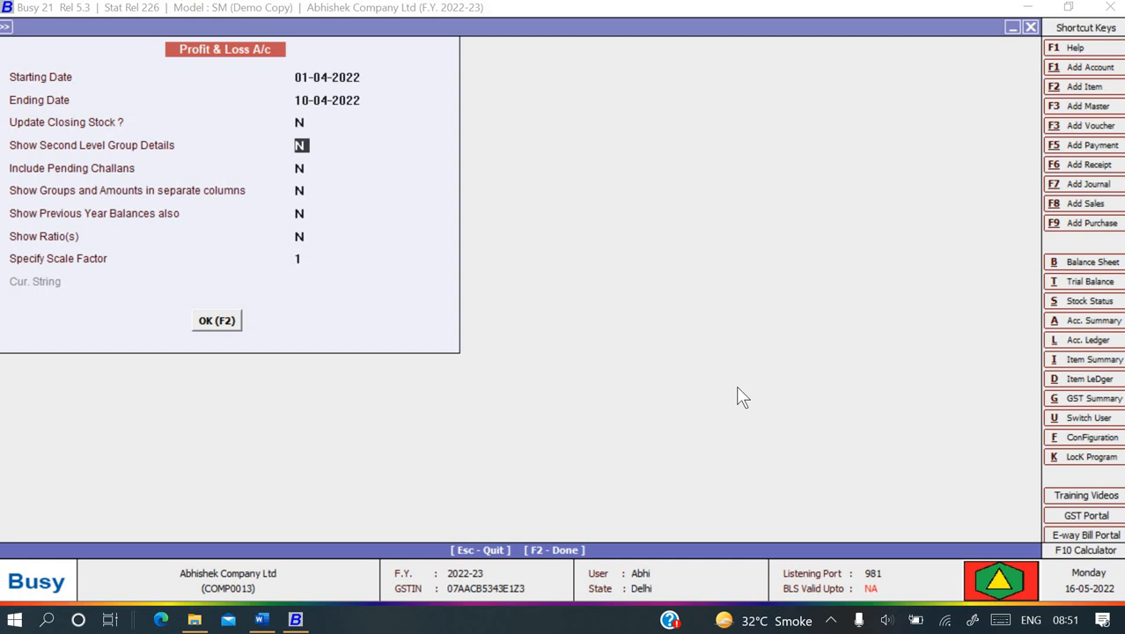
text(Y)
key(Return)
key(Return)
key(Return)
key(Return)
key(Return)
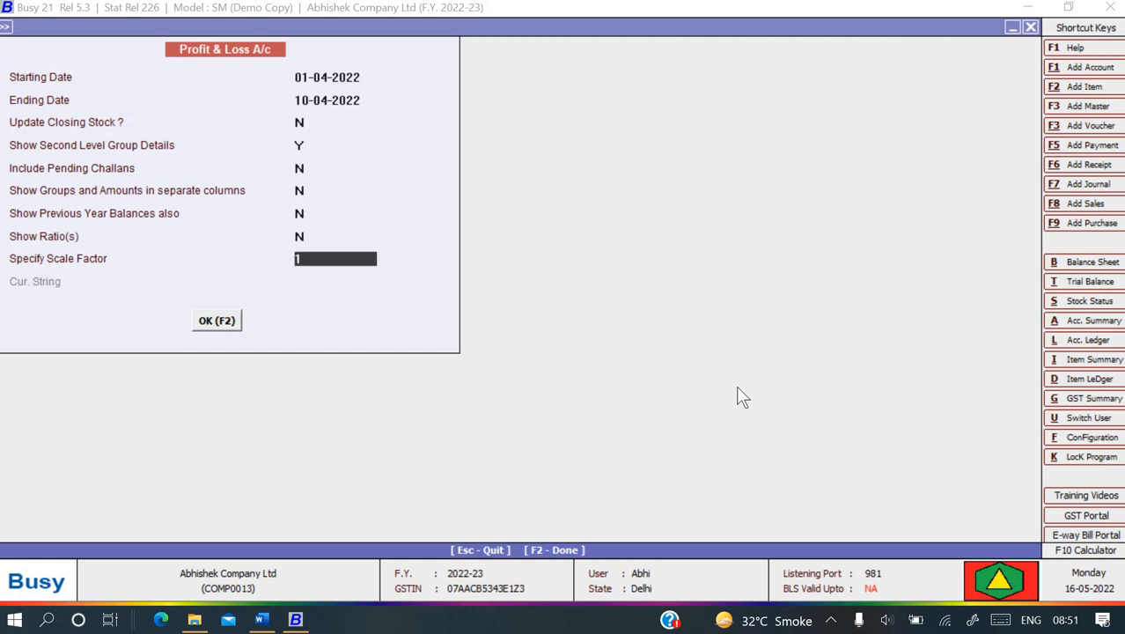
key(Up)
key(Up)
key(Up)
key(Up)
key(Up)
key(Up)
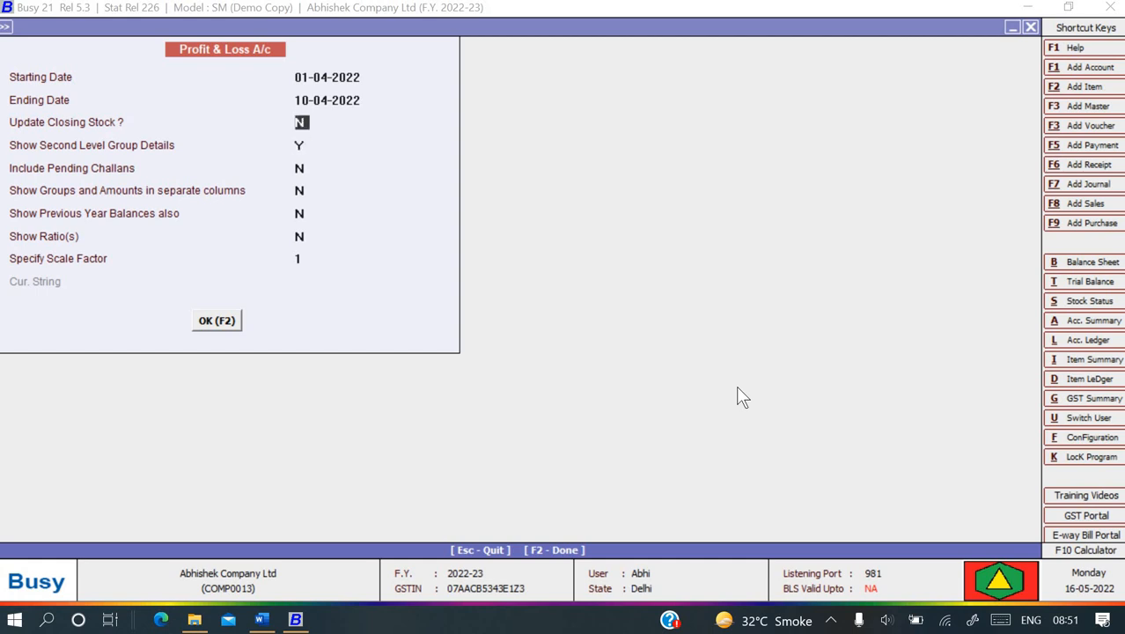
key(y)
- Set the ending date to 30-04-2022 and regenerate the Profit & Loss report
key(Up)
key(Up)
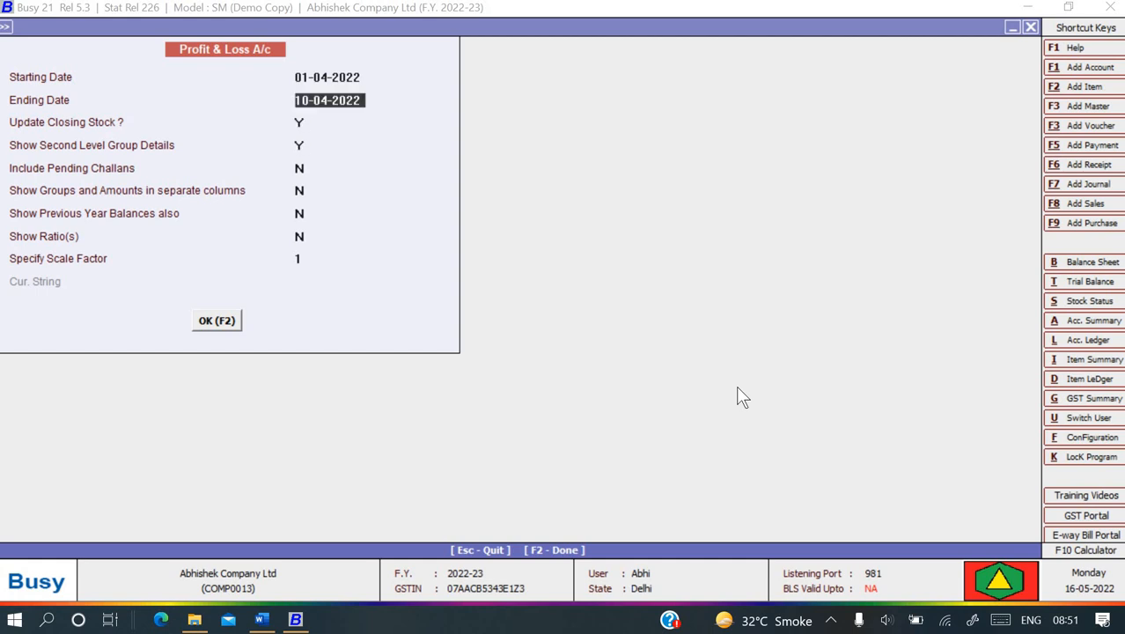
text(20-04)
key(Return)
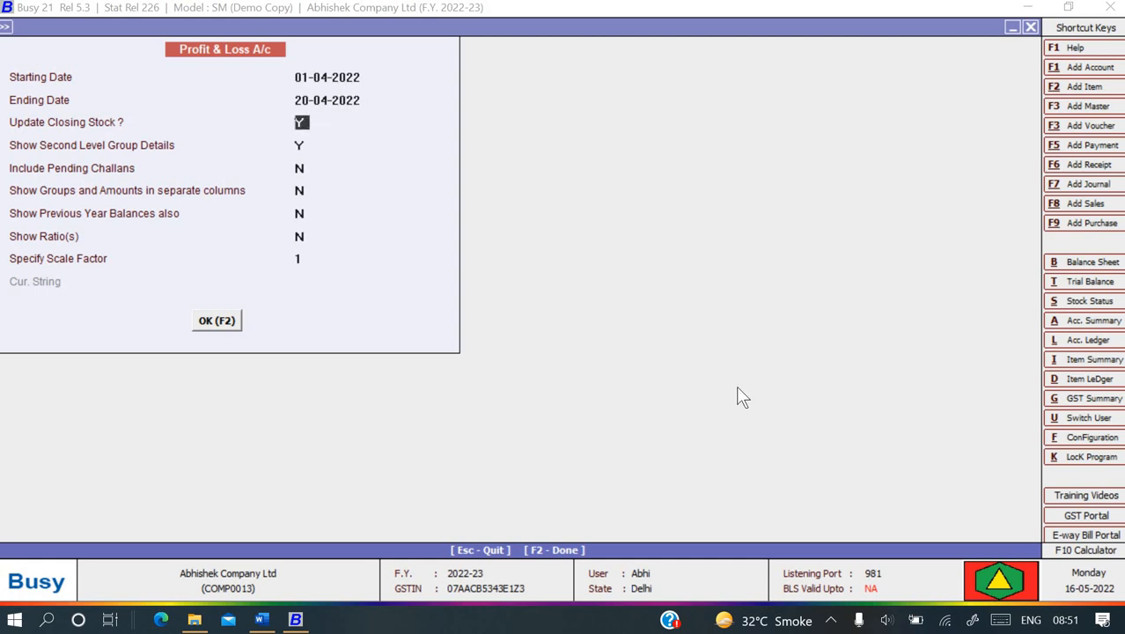
key(Return)
key(Up)
key(Up)
key(Up)
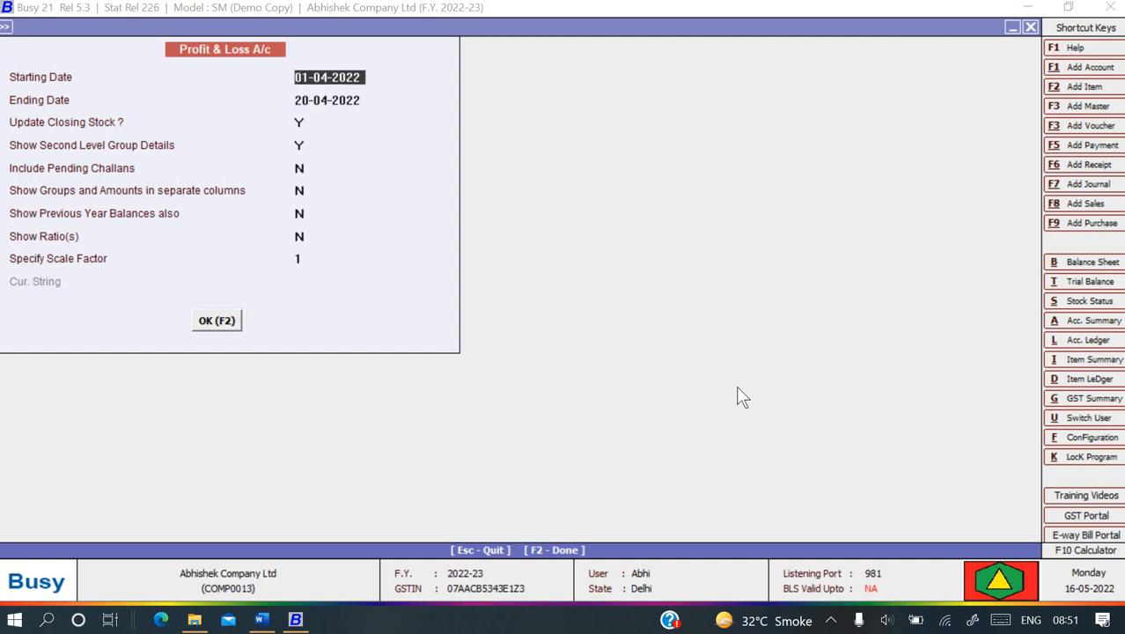
key(Down)
text(30-04)
key(Return)
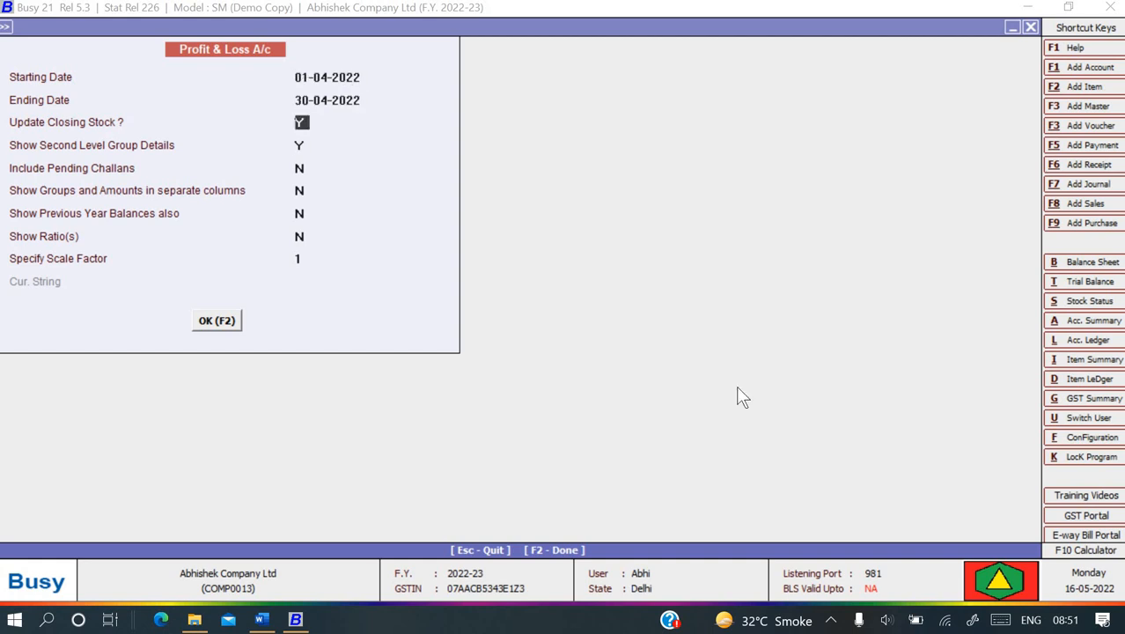
key(Return)
key(Return)
key(Return)
key(Return)
key(Return)
key(Return)
key(Return)
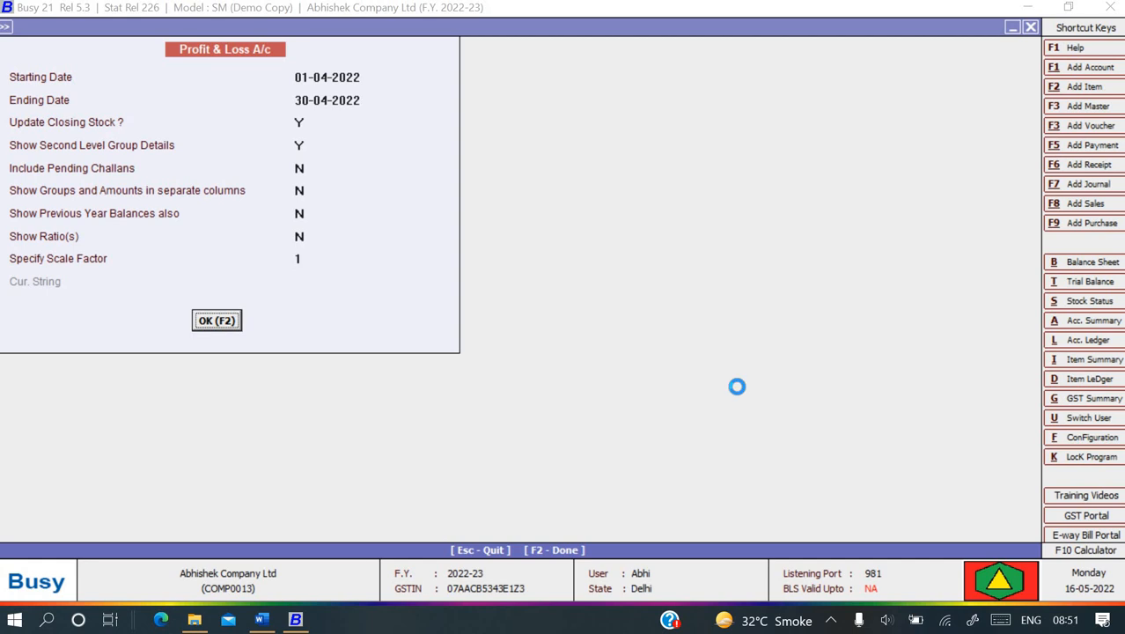
key(Down)
key(Down)
key(Down)
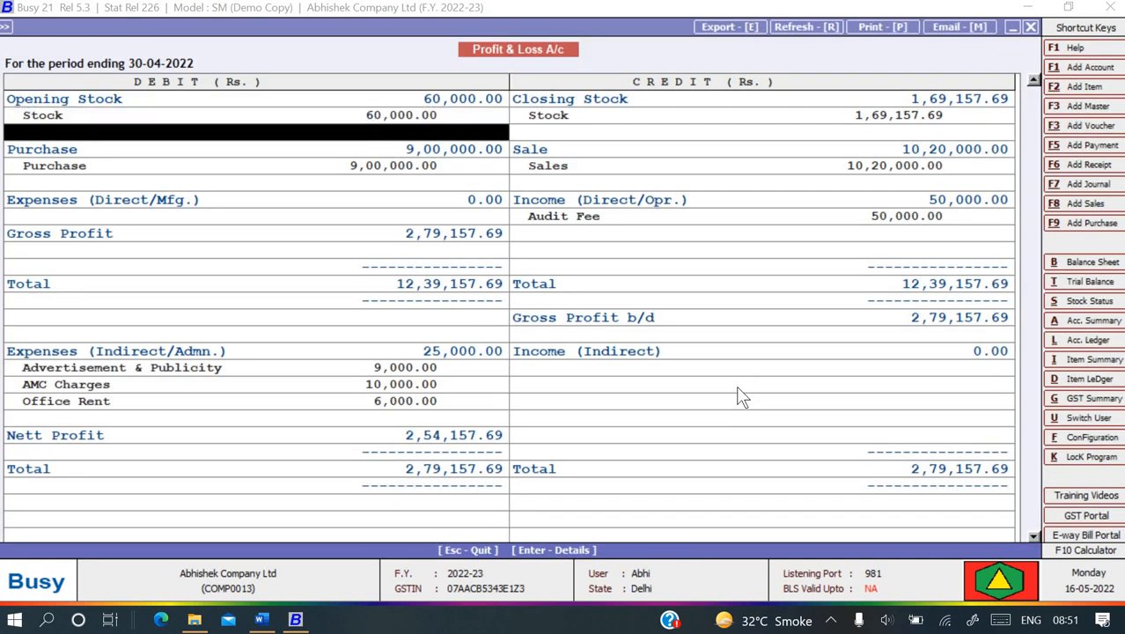
- Open the AMC Charges monthly summary from the Profit & Loss report
key(Down)
key(Down)
key(Down)
key(Down)
key(Down)
key(Down)
key(Down)
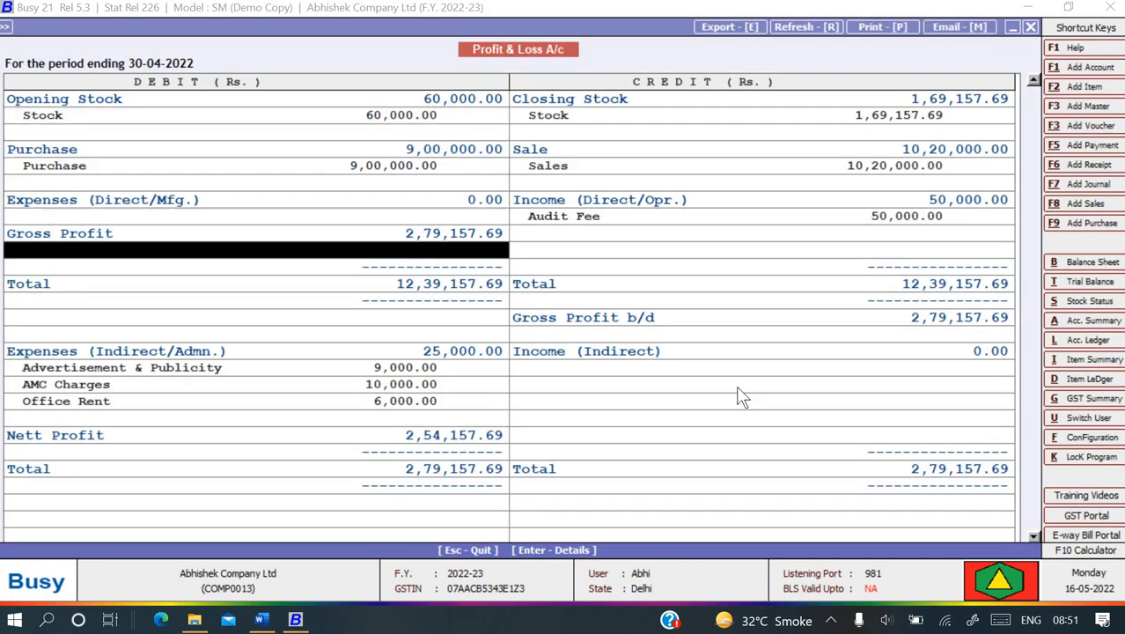
key(Down)
key(Down)
key(Down)
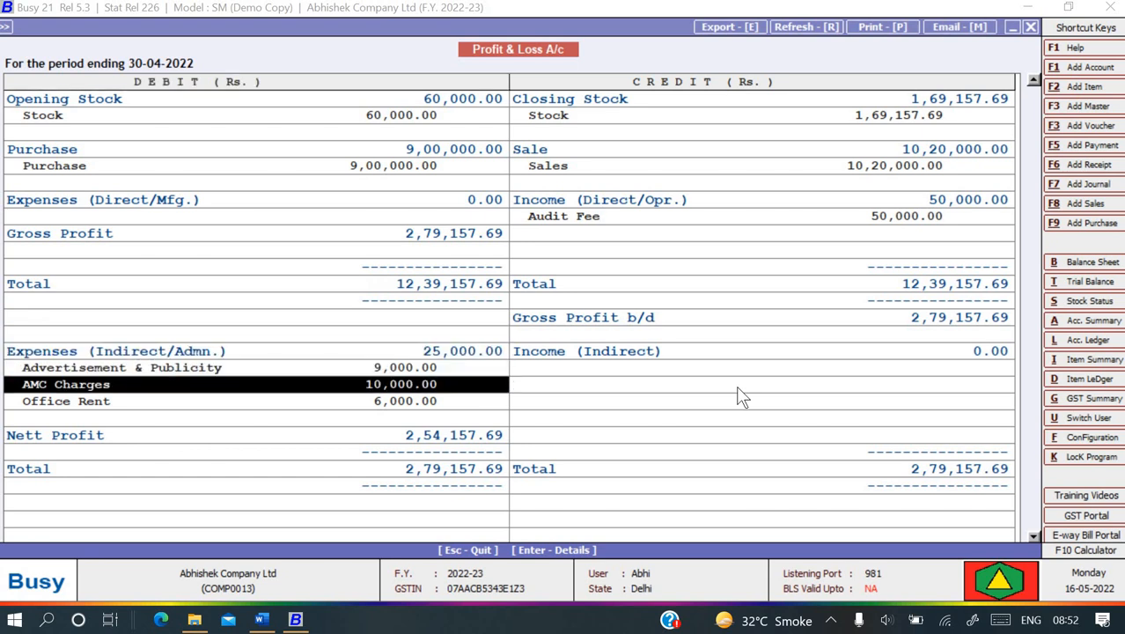
key(Return)
key(Return)
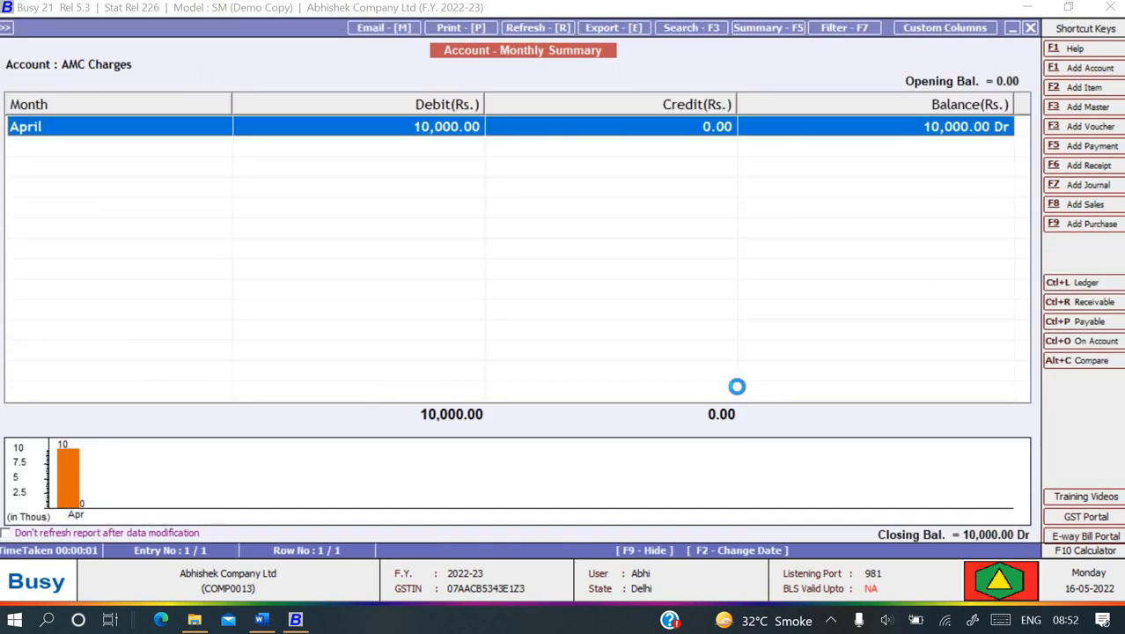
key(Escape)
key(Escape)
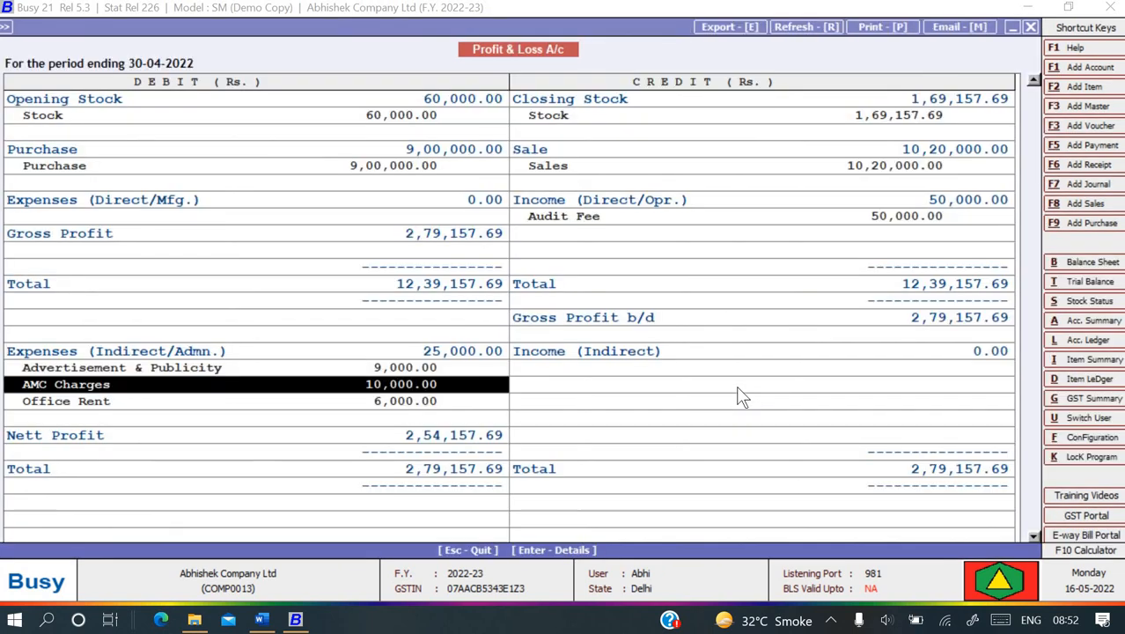
- Review the Audit Fee summary and ledger, then close the report to the Final Results list
key(Right)
key(Up)
key(Up)
key(Up)
key(Up)
key(Up)
key(Up)
key(Up)
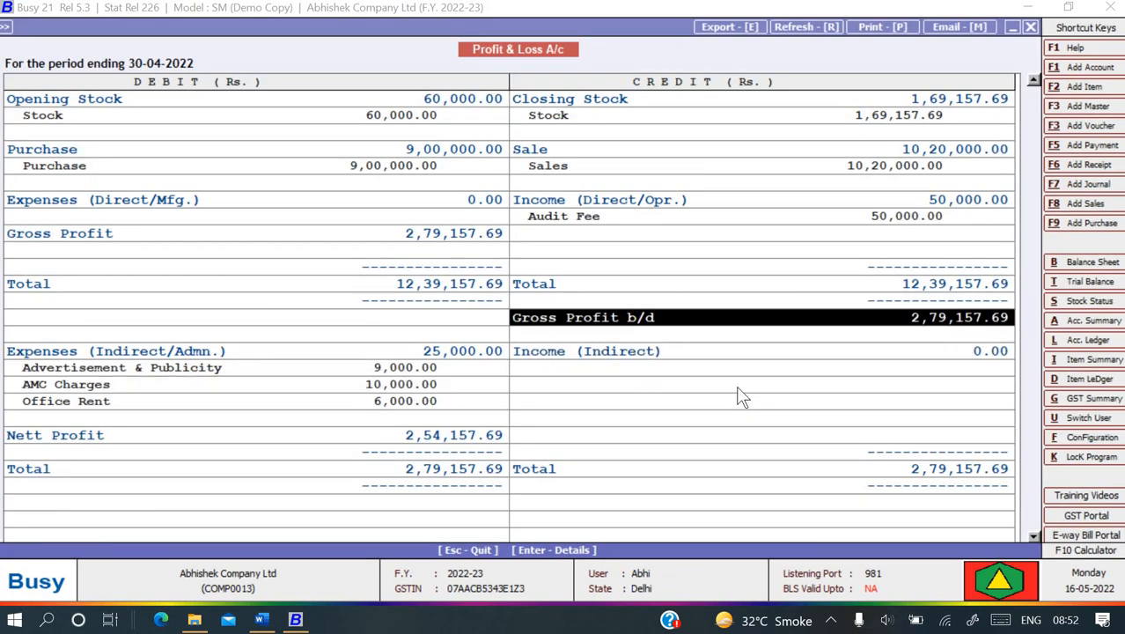
key(Up)
key(Up)
key(Up)
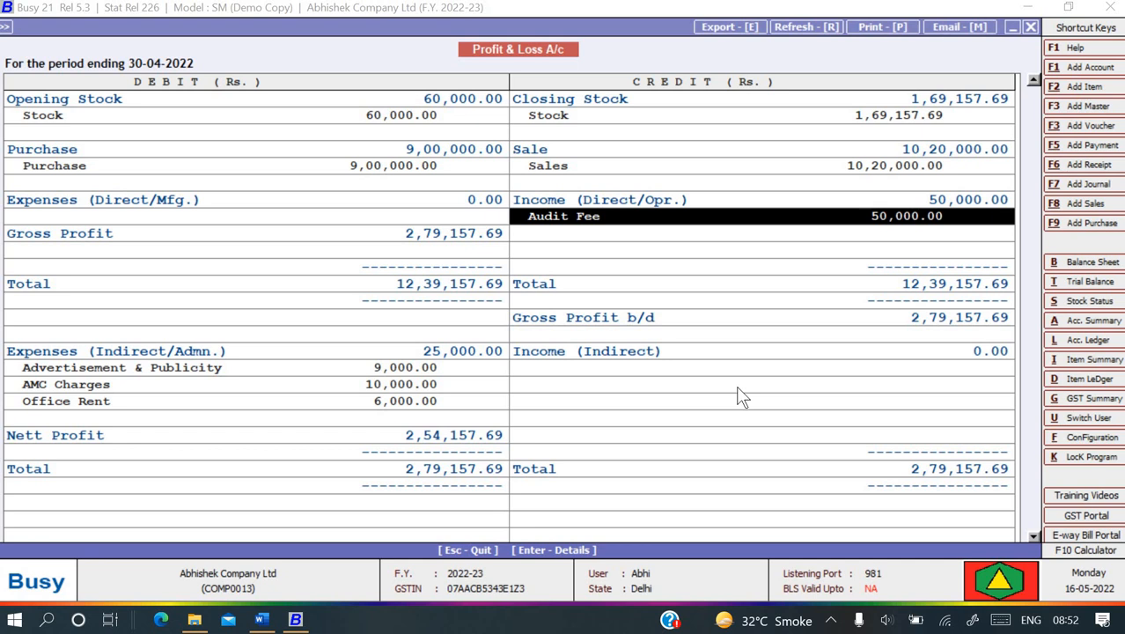
key(Up)
key(Up)
key(Left)
key(Right)
key(Down)
key(Down)
key(Return)
key(Return)
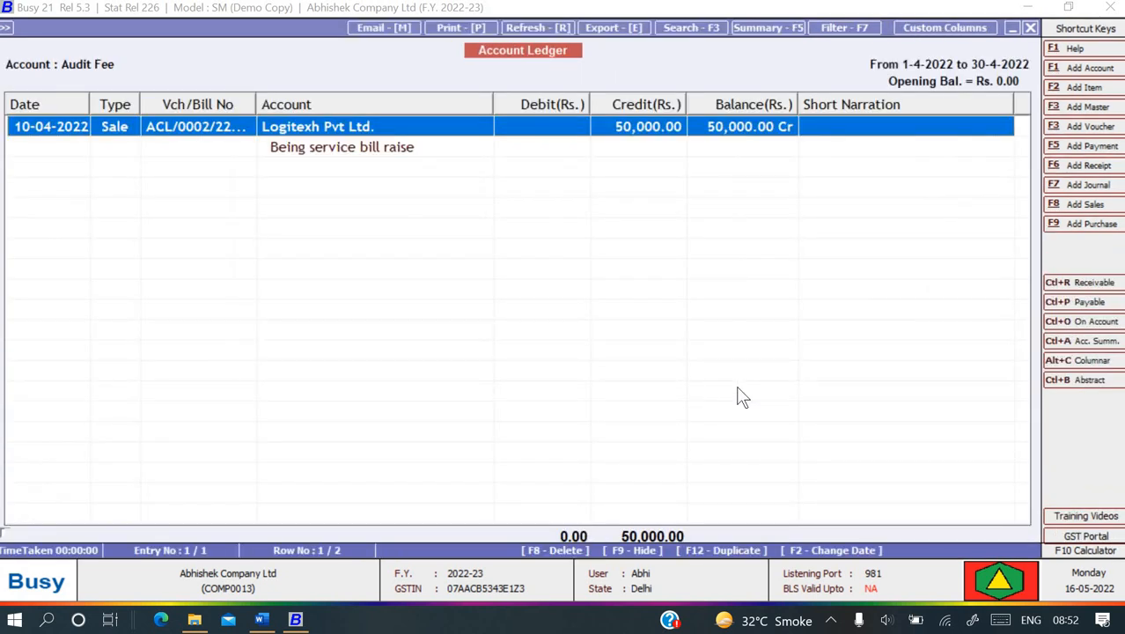
key(Escape)
key(Escape)
key(Escape)
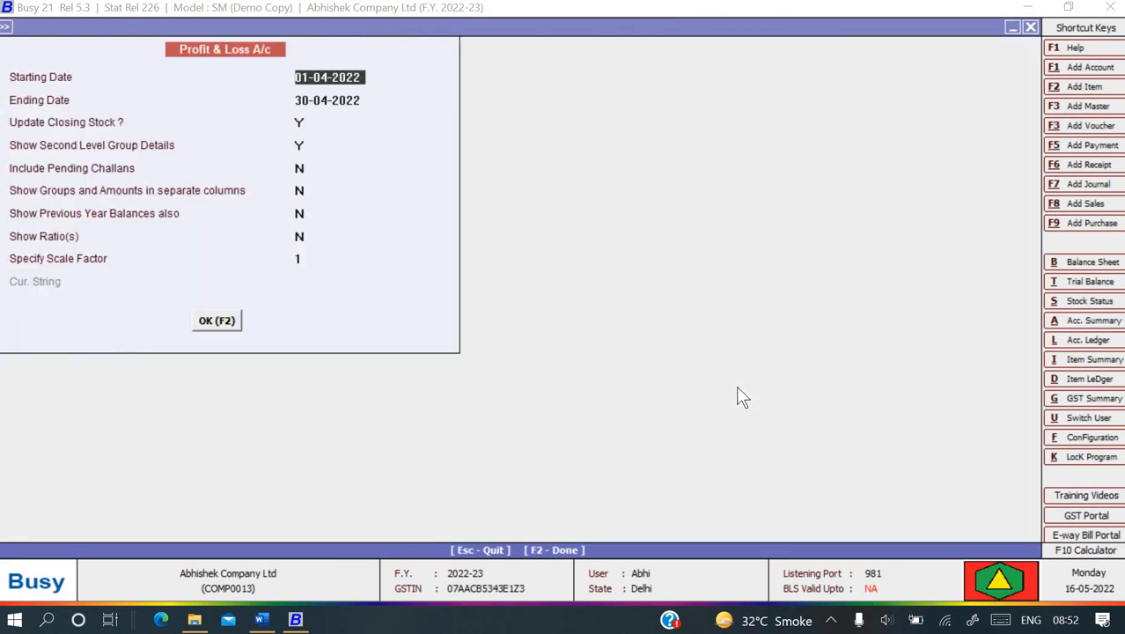
key(Escape)
key(Up)
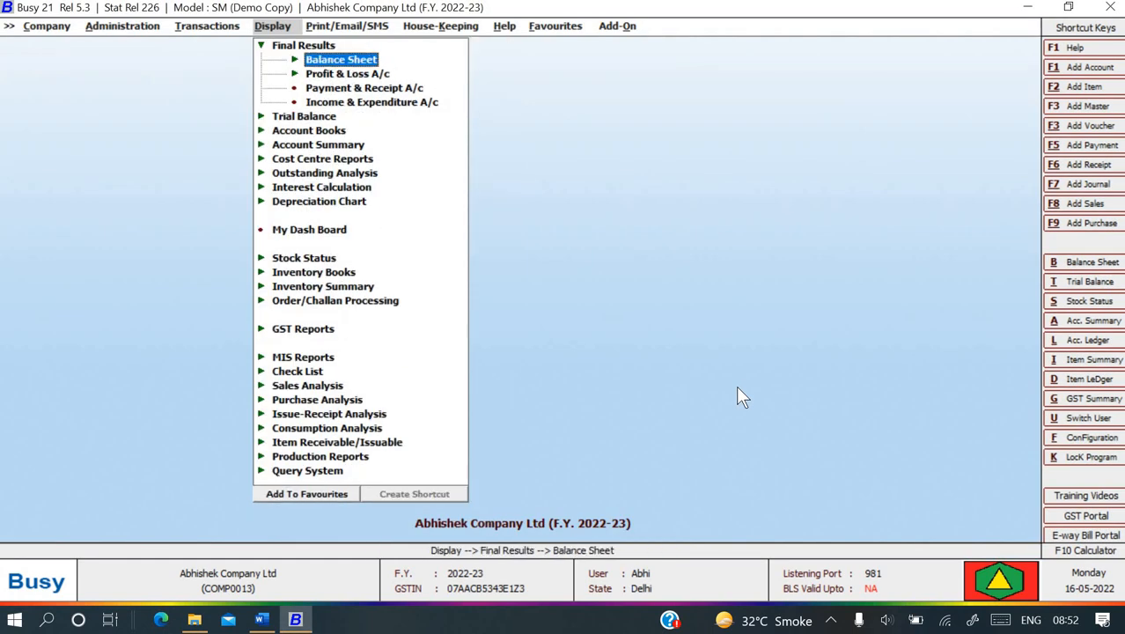
- Generate the Balance Sheet with ending date 30-04-2022
key(Return)
key(Return)
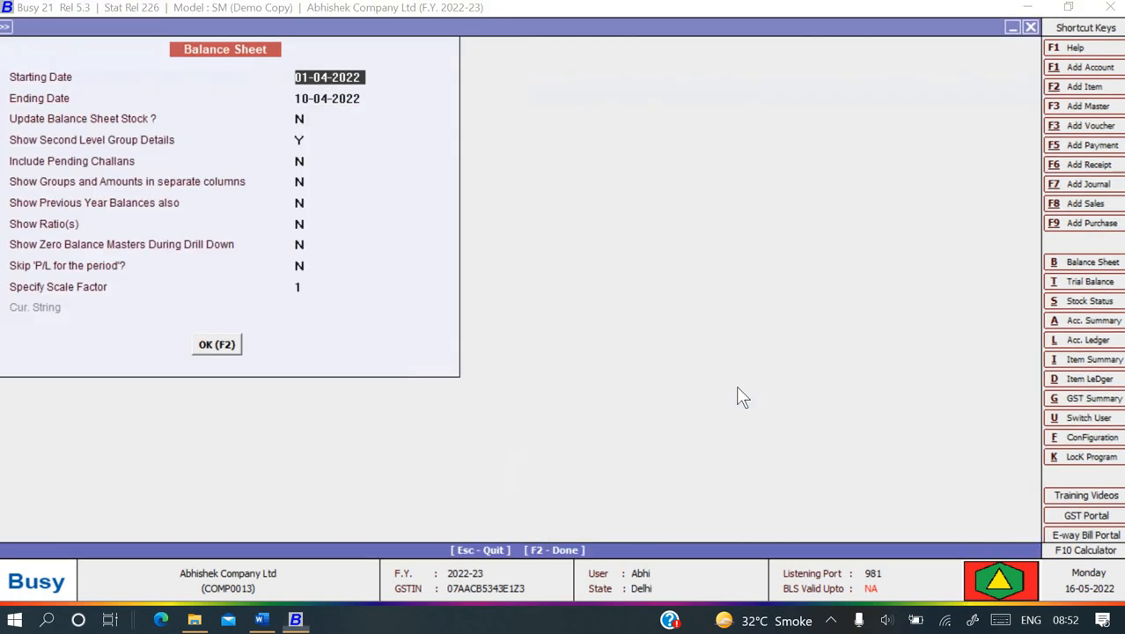
key(Return)
text(3)
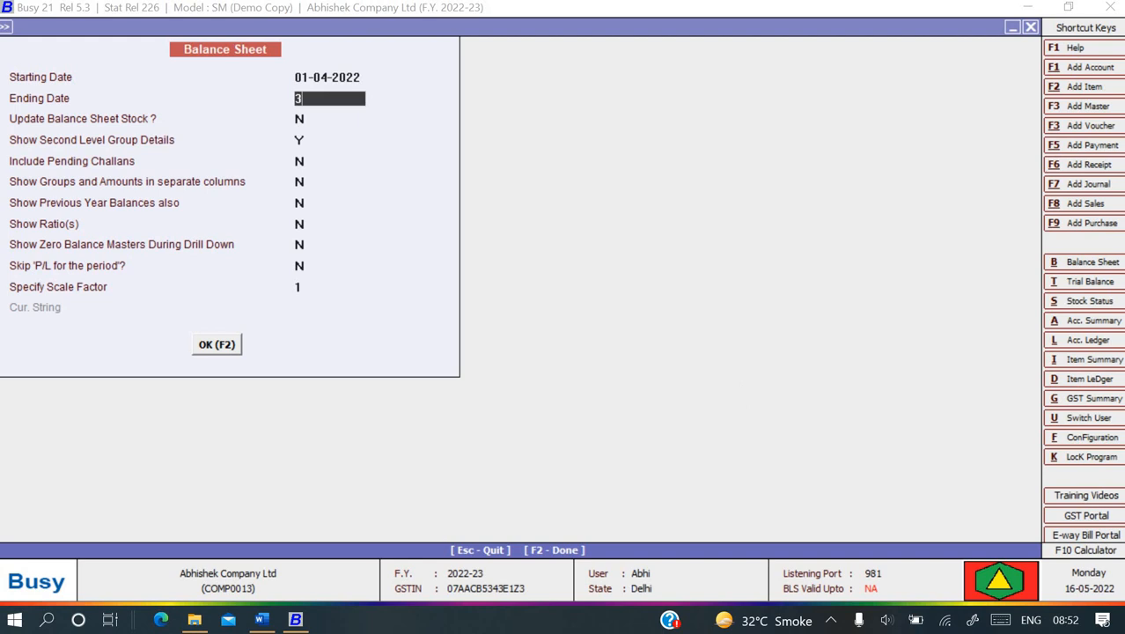
text(0-04)
key(Return)
key(Return)
key(Return)
key(Return)
key(Return)
key(Return)
key(Return)
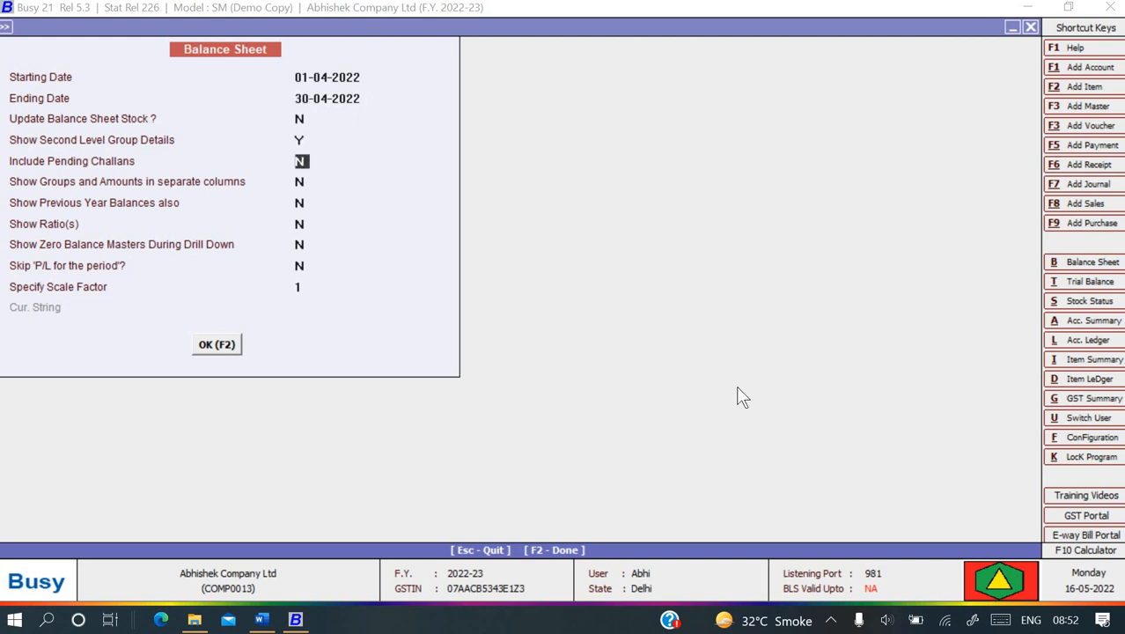
key(F2)
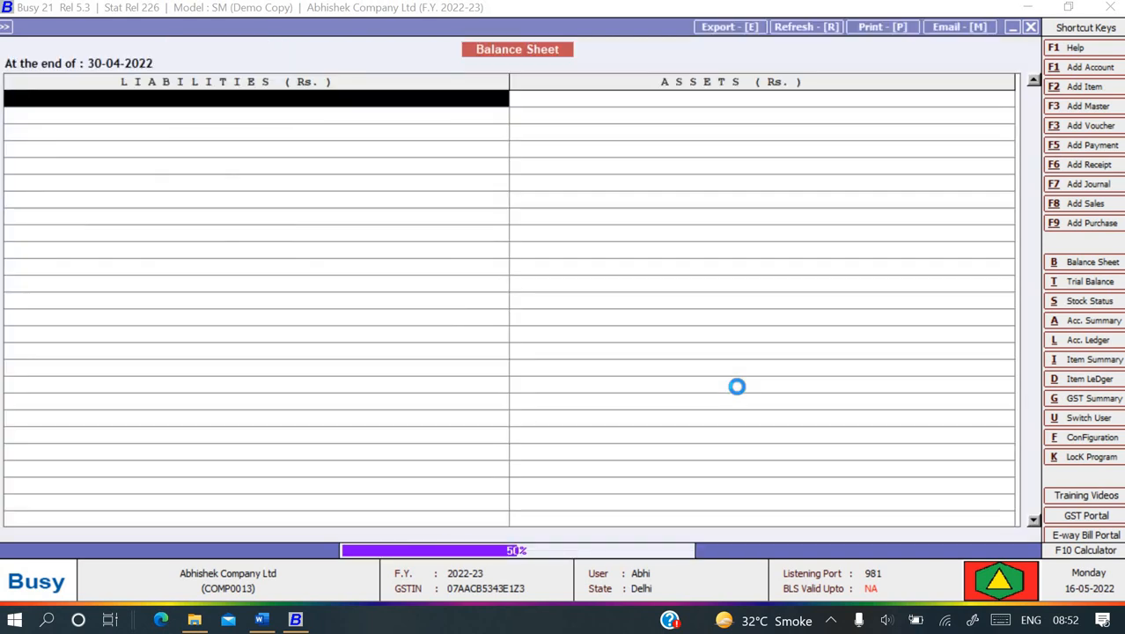
- Drill through Duties & Taxes into the CGST Input April ledger entries
key(Down)
key(Down)
key(Down)
key(Down)
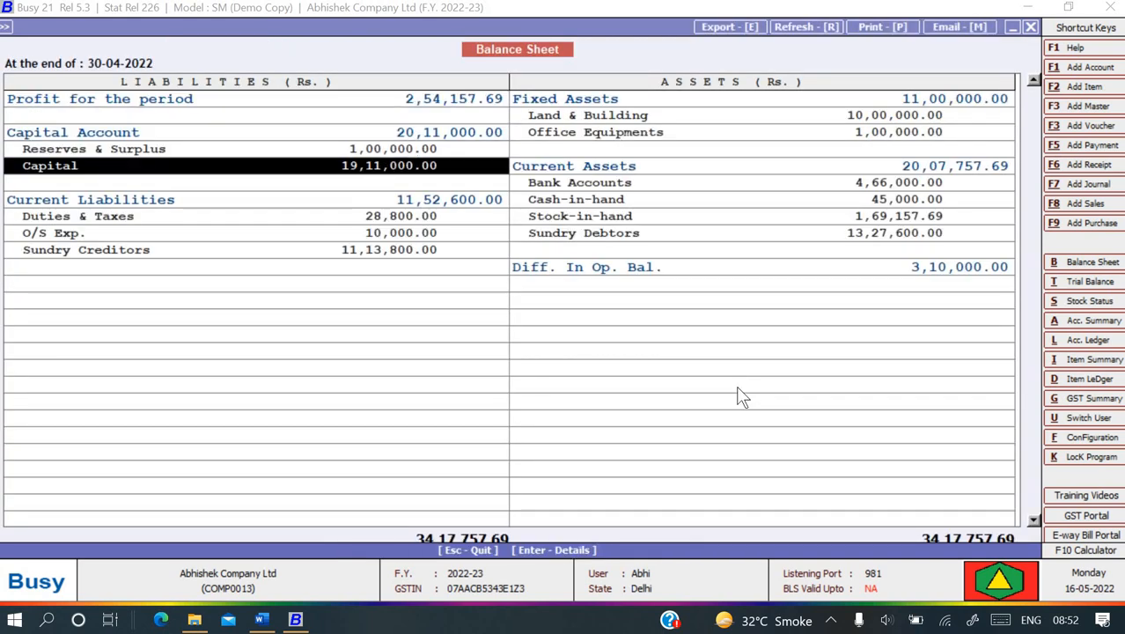
key(Down)
key(Down)
key(Return)
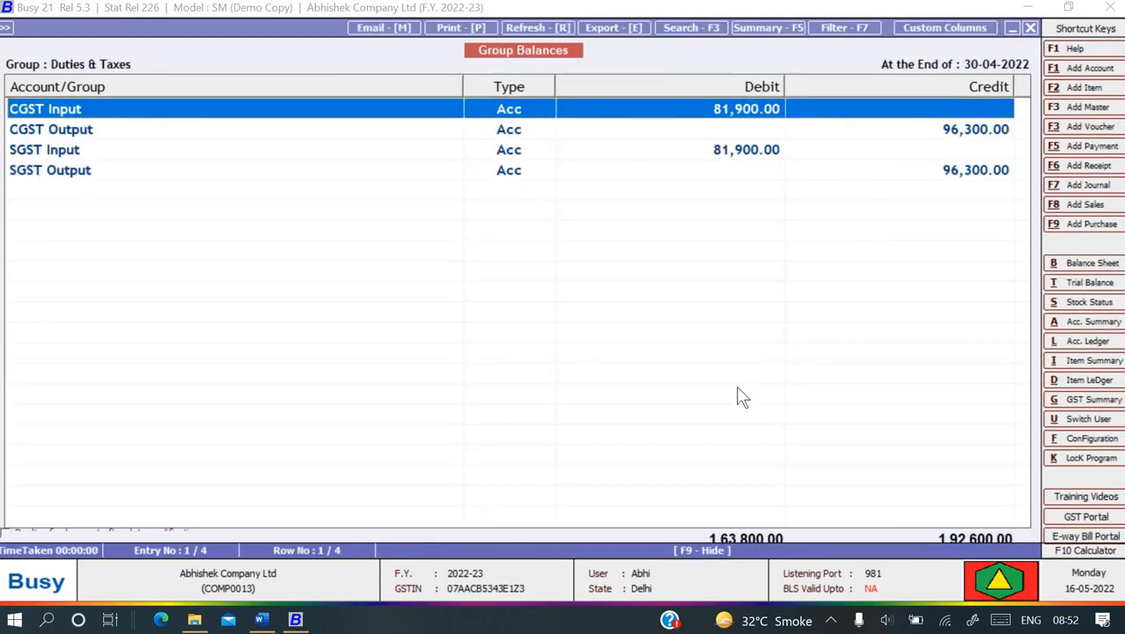
key(Down)
key(Down)
key(Down)
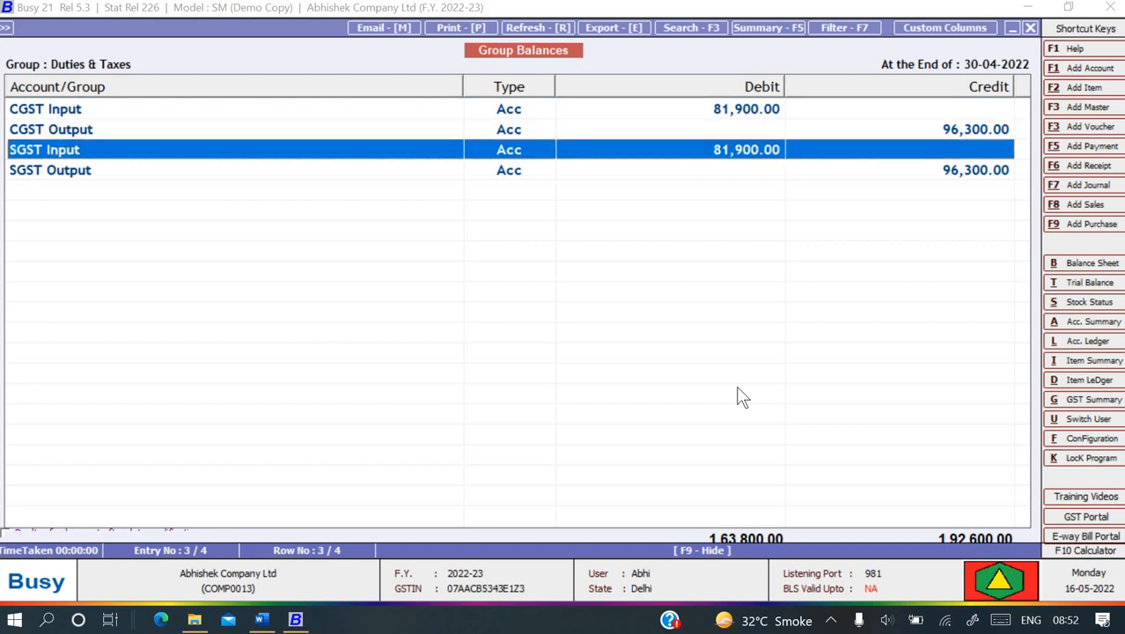
key(Up)
key(Up)
key(Up)
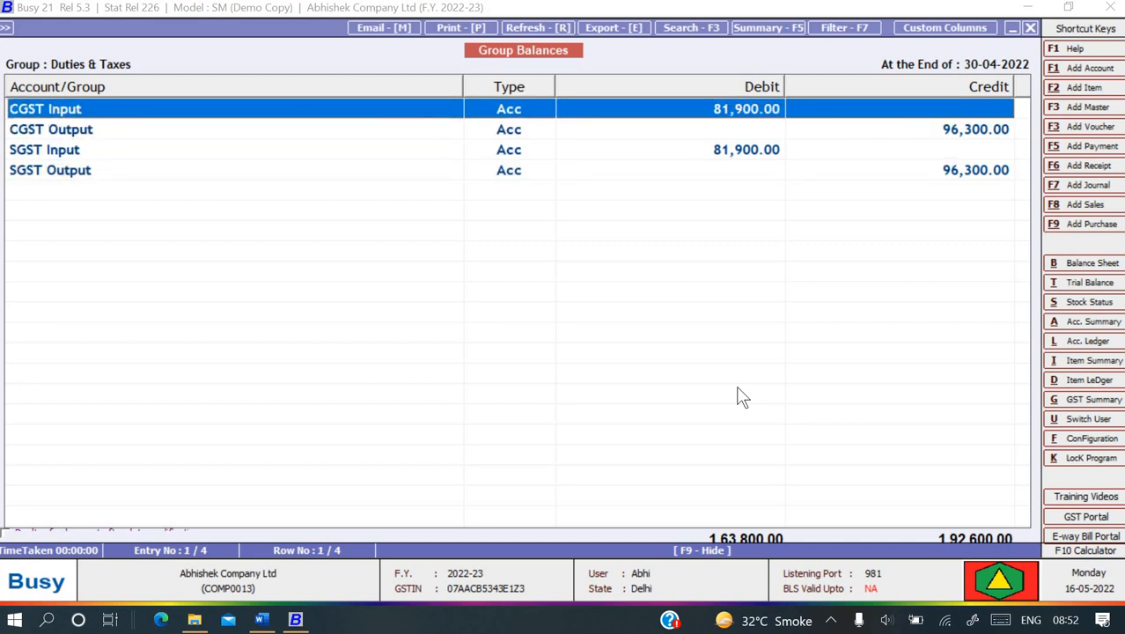
key(Return)
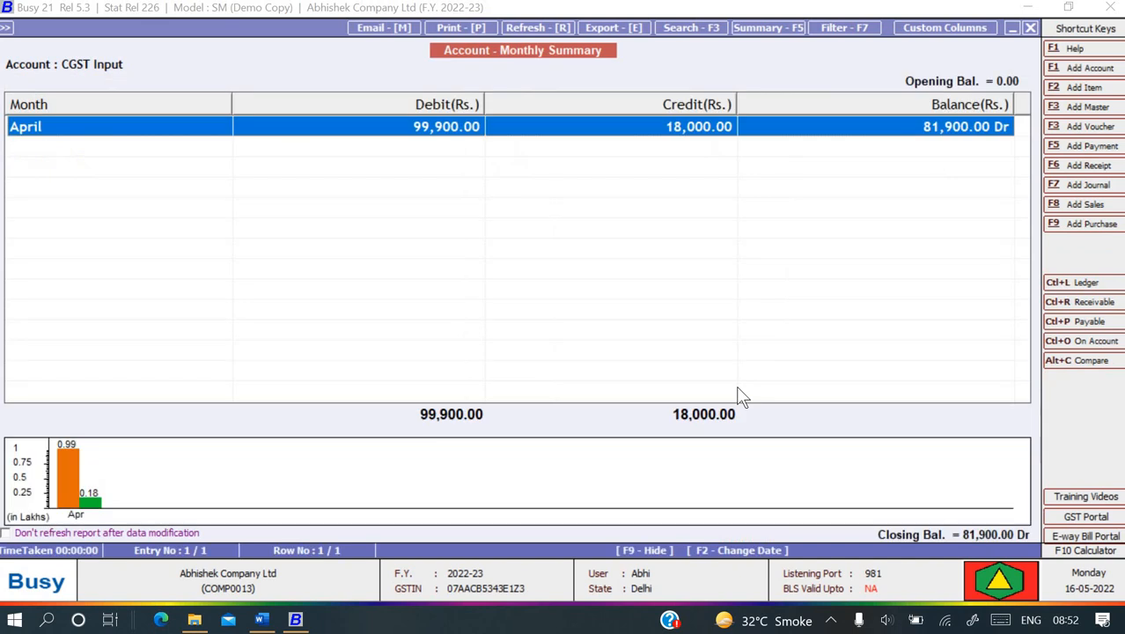
key(Return)
key(Down)
key(Down)
key(Down)
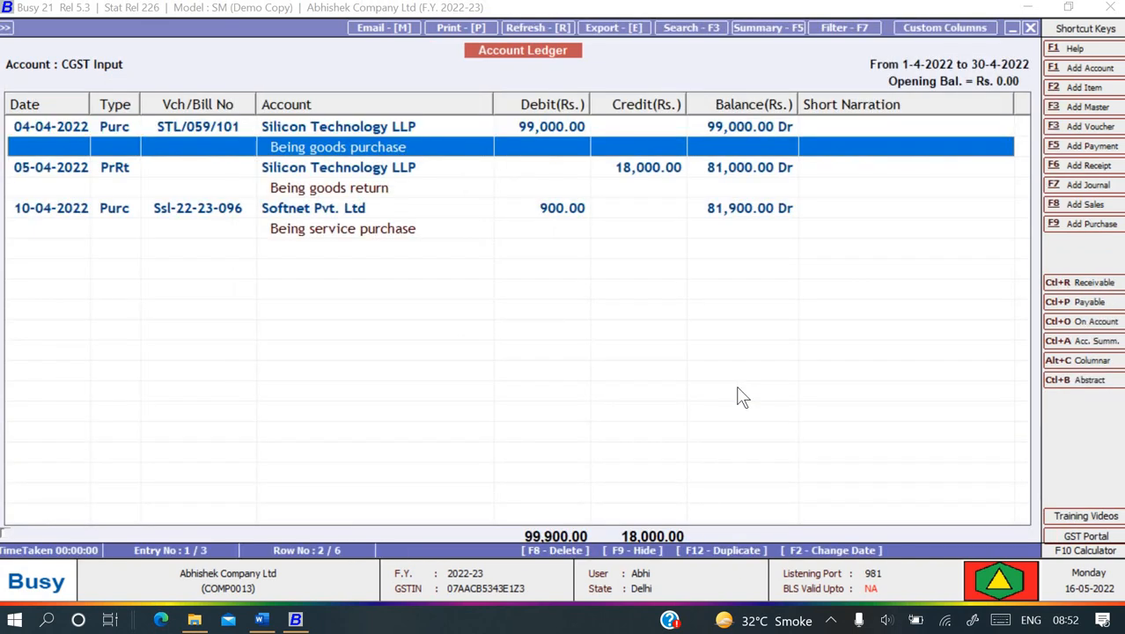
key(Down)
key(Down)
key(Up)
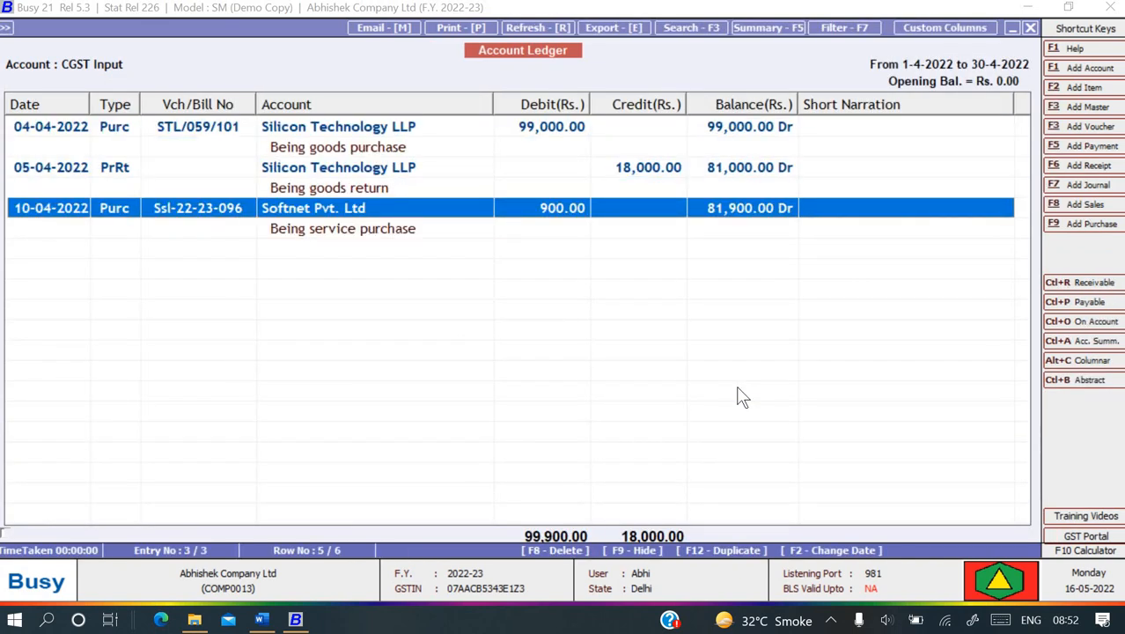
key(Escape)
key(Escape)
- Open the CGST Output ledger for April, then back out of the reports
key(Down)
key(Down)
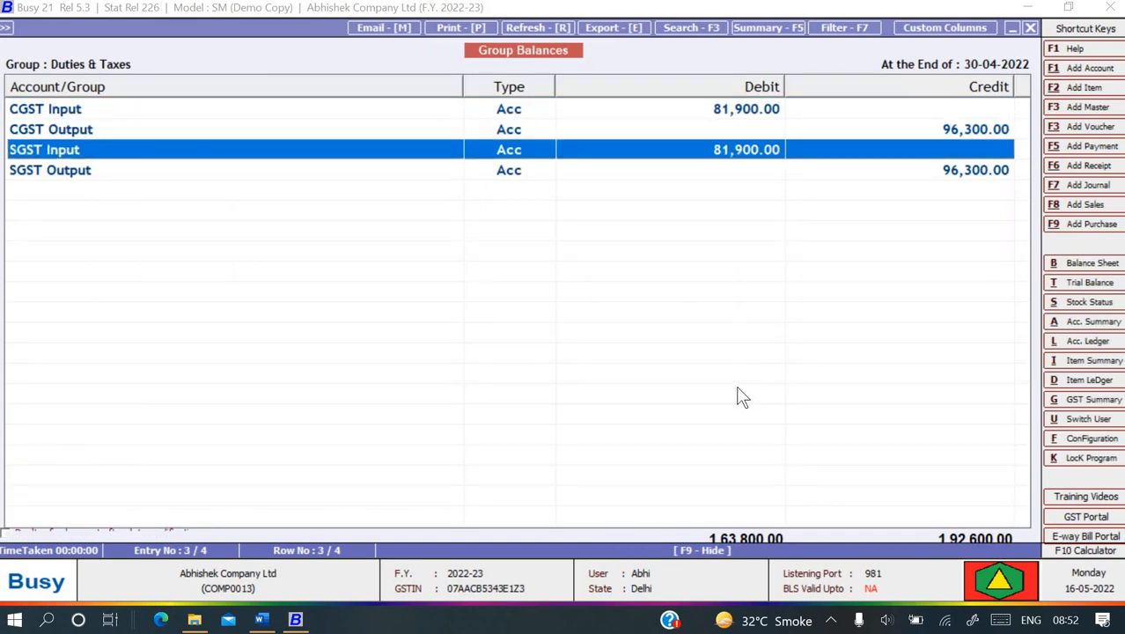
key(Up)
key(Return)
key(Return)
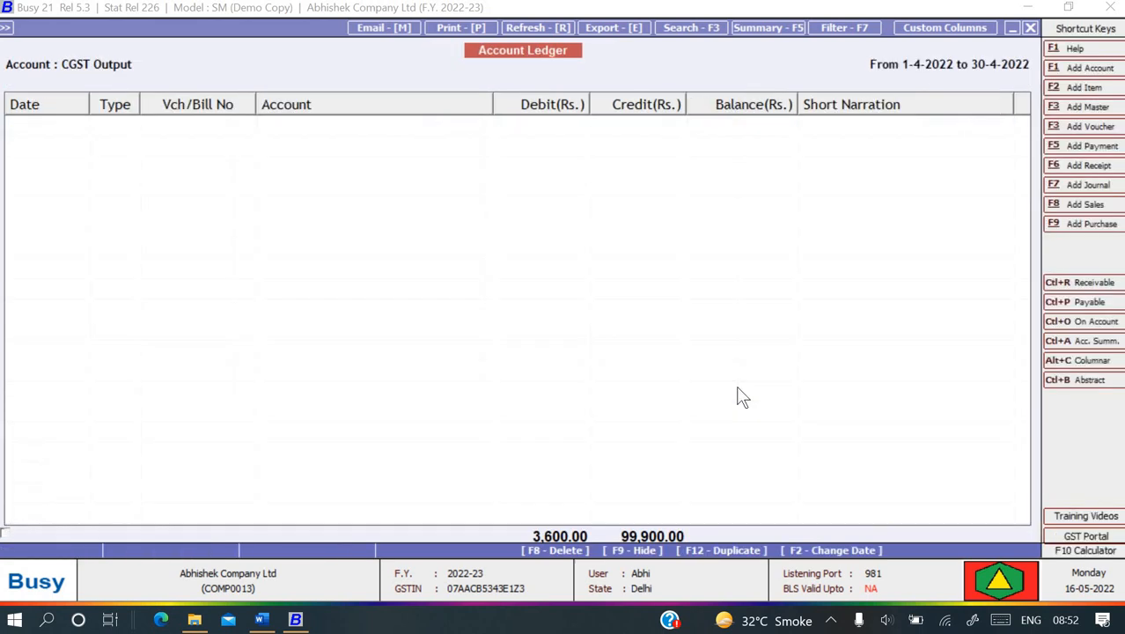
key(Down)
key(Down)
key(Down)
key(Down)
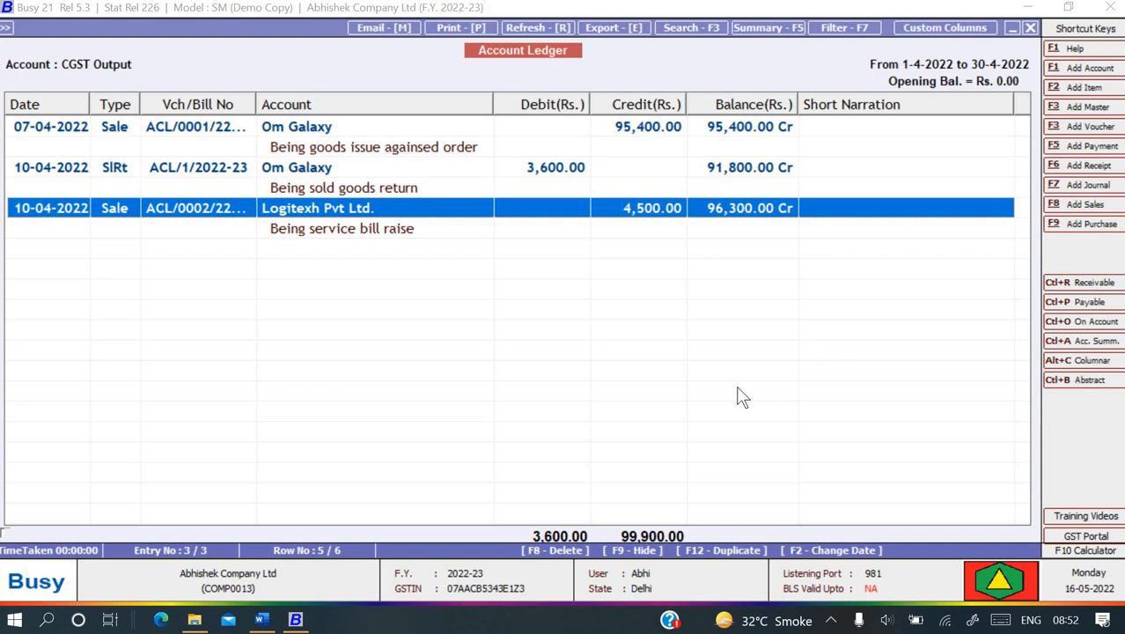
key(Escape)
key(Escape)
key(Escape)
key(Escape)
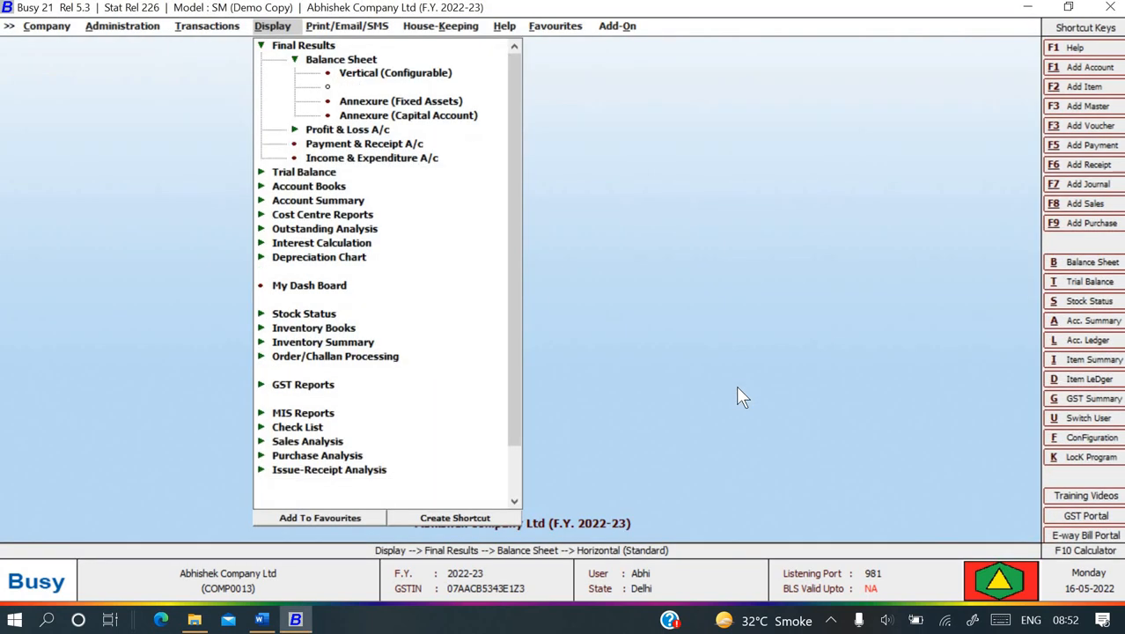
- Generate the GST Summary for 01-04-2022 to 10-04-2022 and scroll to GST Payable of 28,800
key(Escape)
key(Escape)
key(Down)
key(Down)
key(Down)
key(Down)
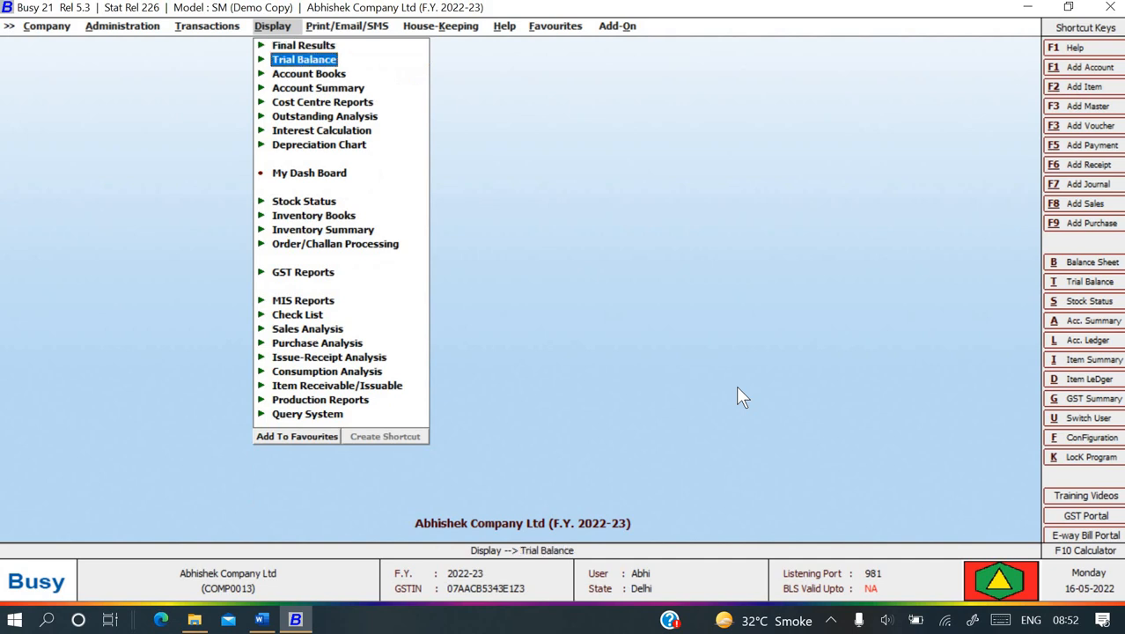
key(Down)
key(Down)
key(Down)
key(Down)
key(Down)
key(Down)
key(Down)
key(Down)
key(Down)
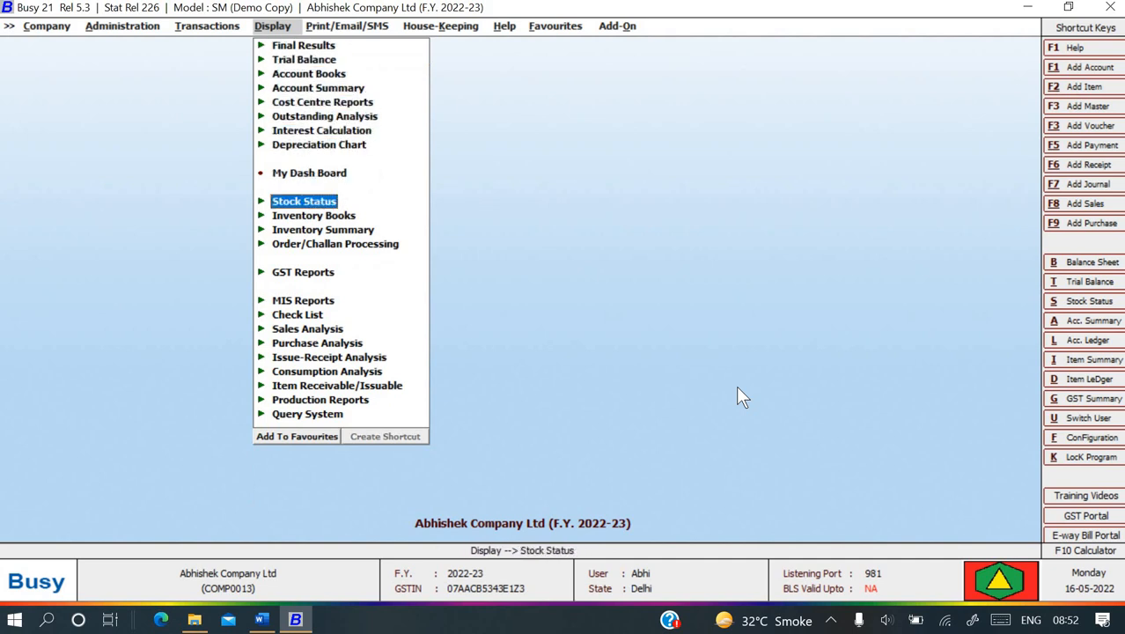
key(Return)
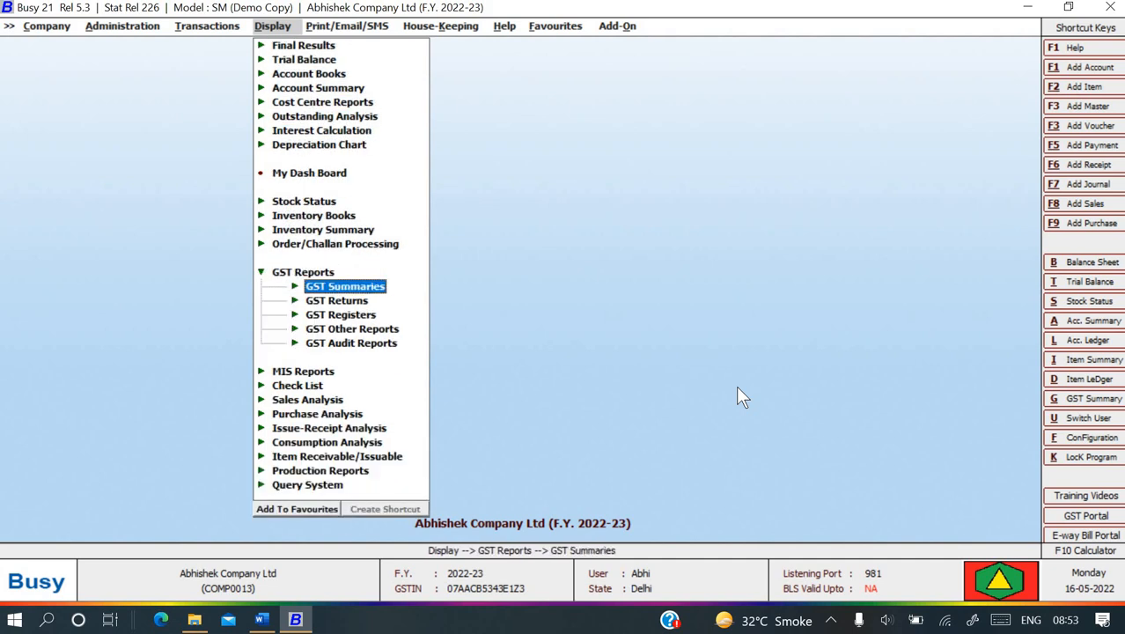
key(Return)
key(Return)
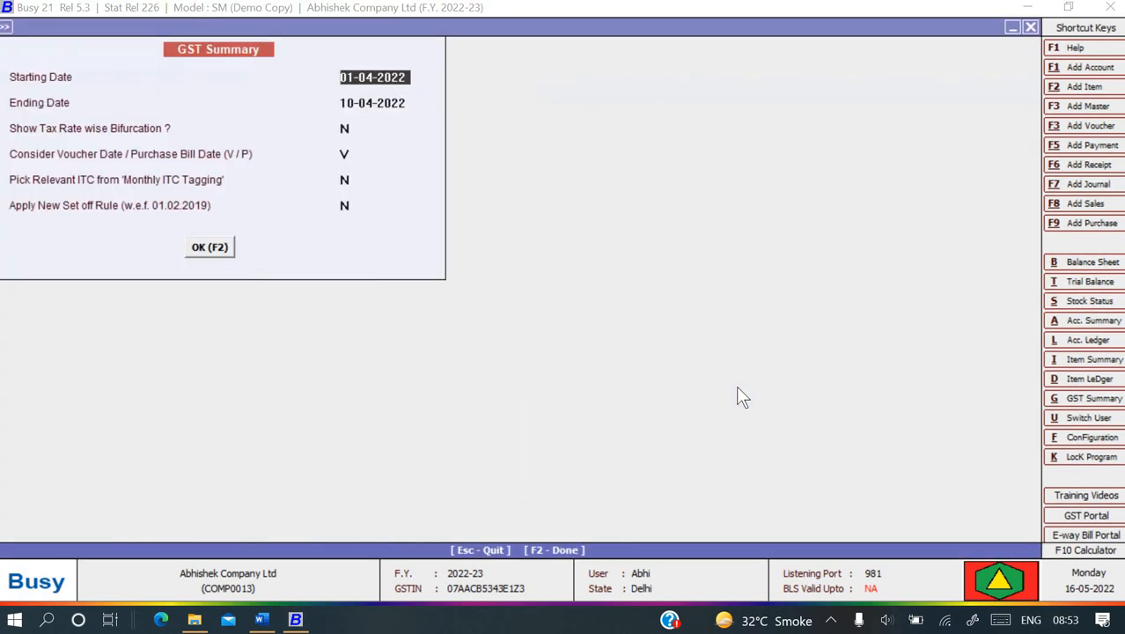
key(Return)
key(Return)
key(Return)
key(Return)
key(Return)
key(Return)
key(Return)
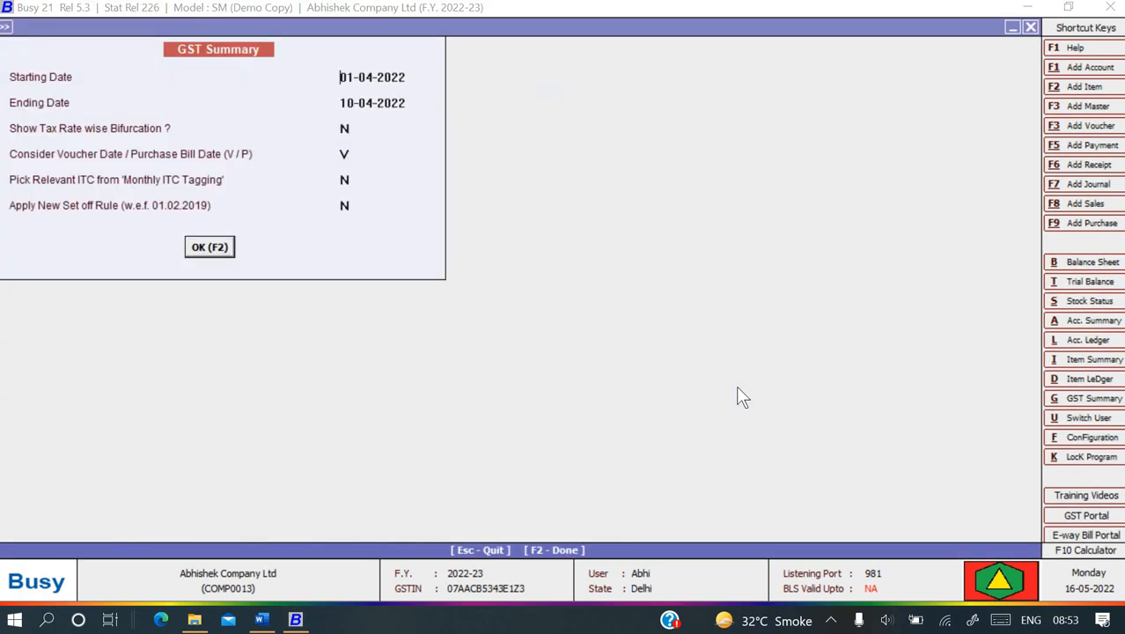
key(Down)
key(Down)
key(Down)
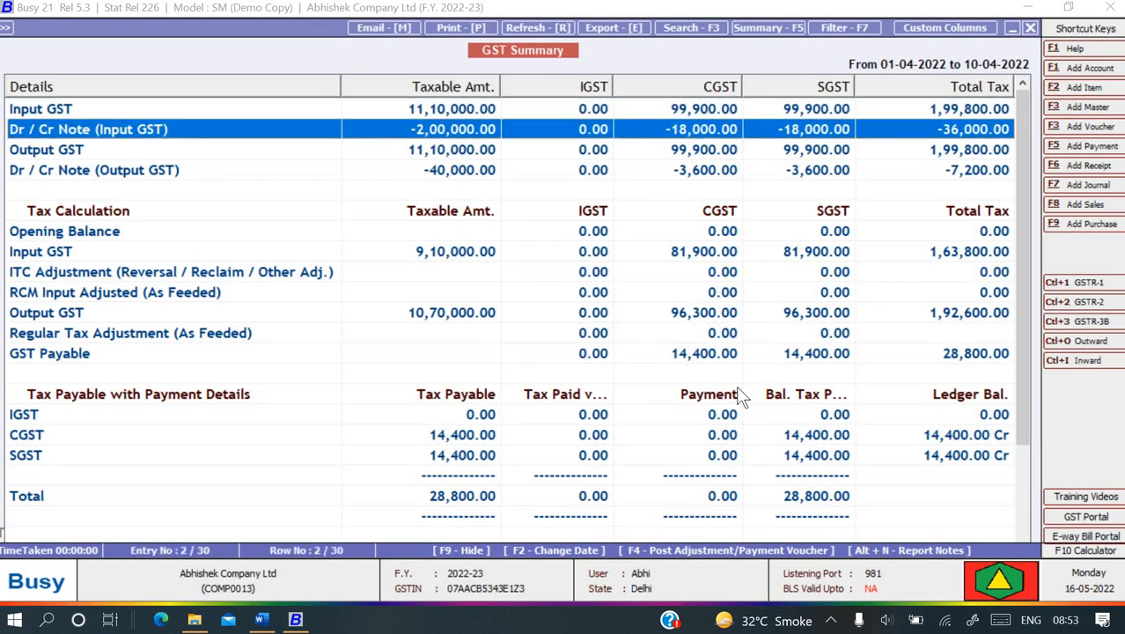
key(Down)
key(Down)
key(Down)
key(Down)
key(Down)
key(Down)
key(Down)
key(Down)
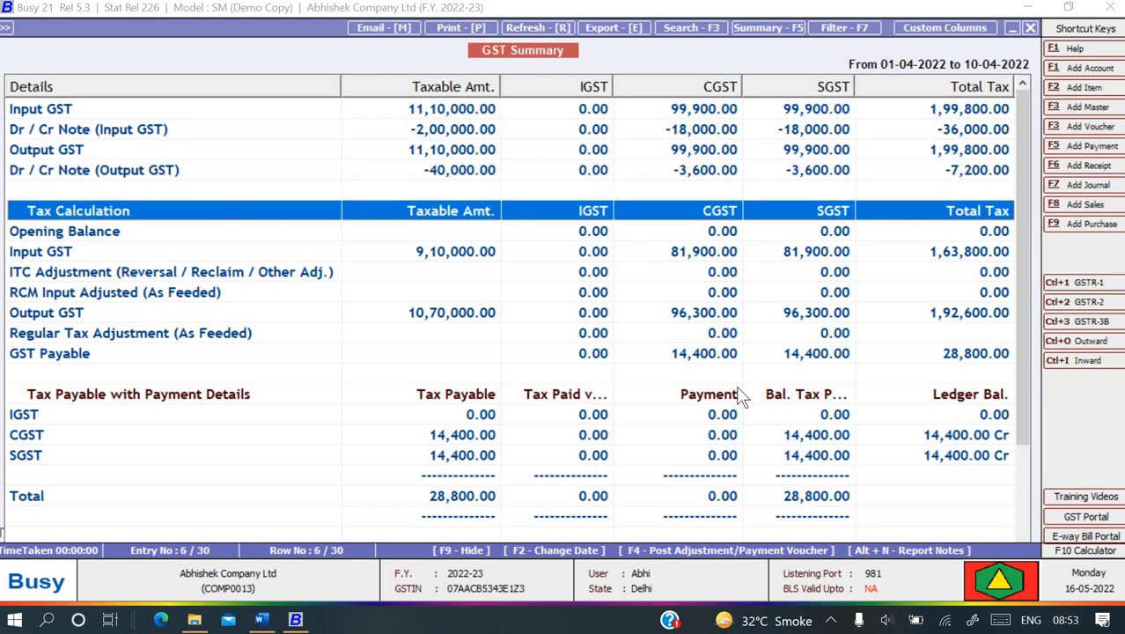
key(Down)
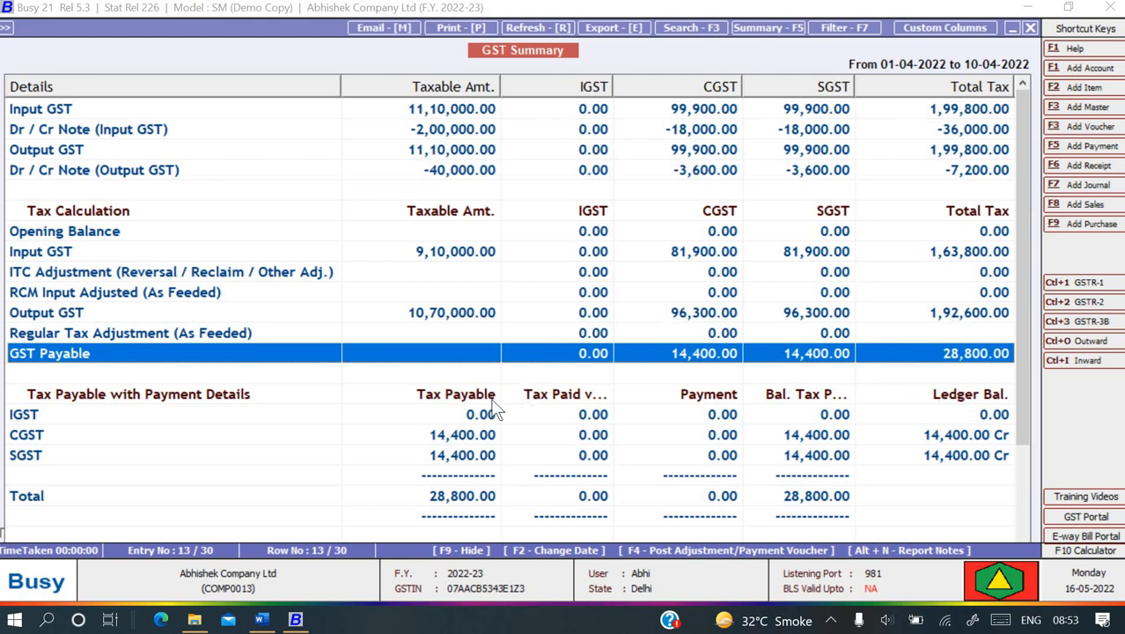
- Review the 28,800.00 GST payable in the 1–10 April GST Summary, then return to its options
scroll(653, 490, down, 3)
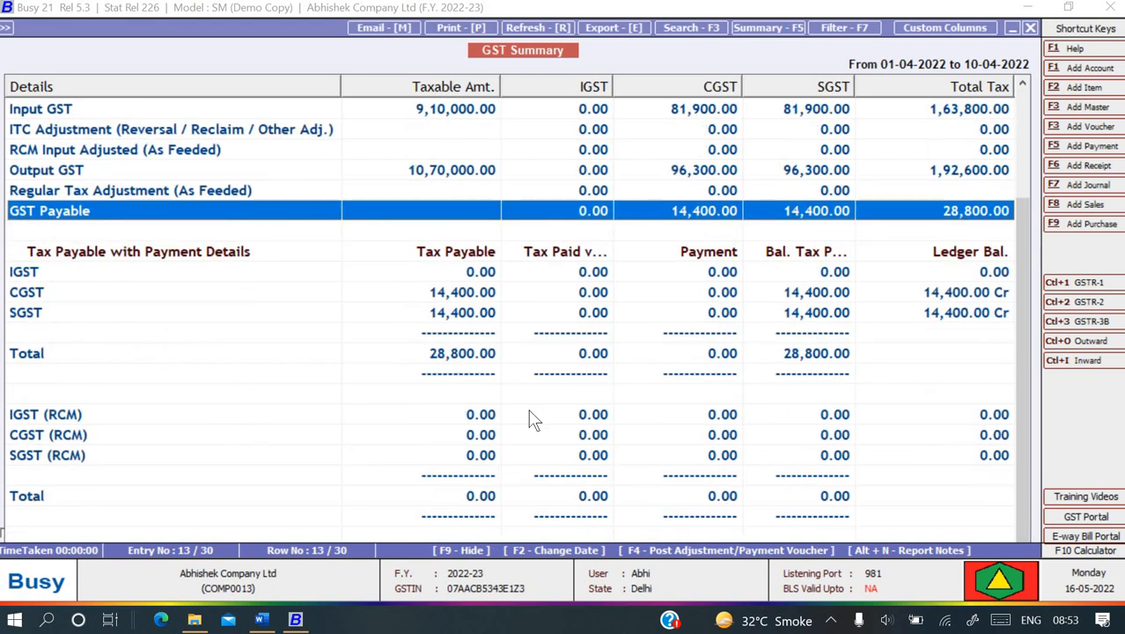
scroll(533, 490, up, 3)
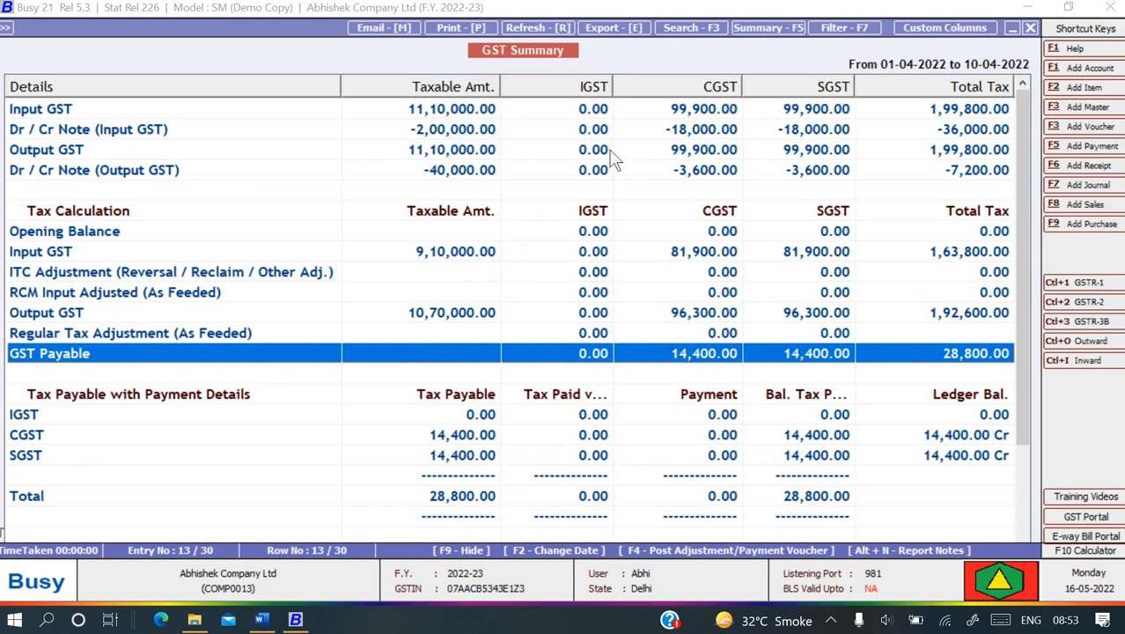
key(Escape)
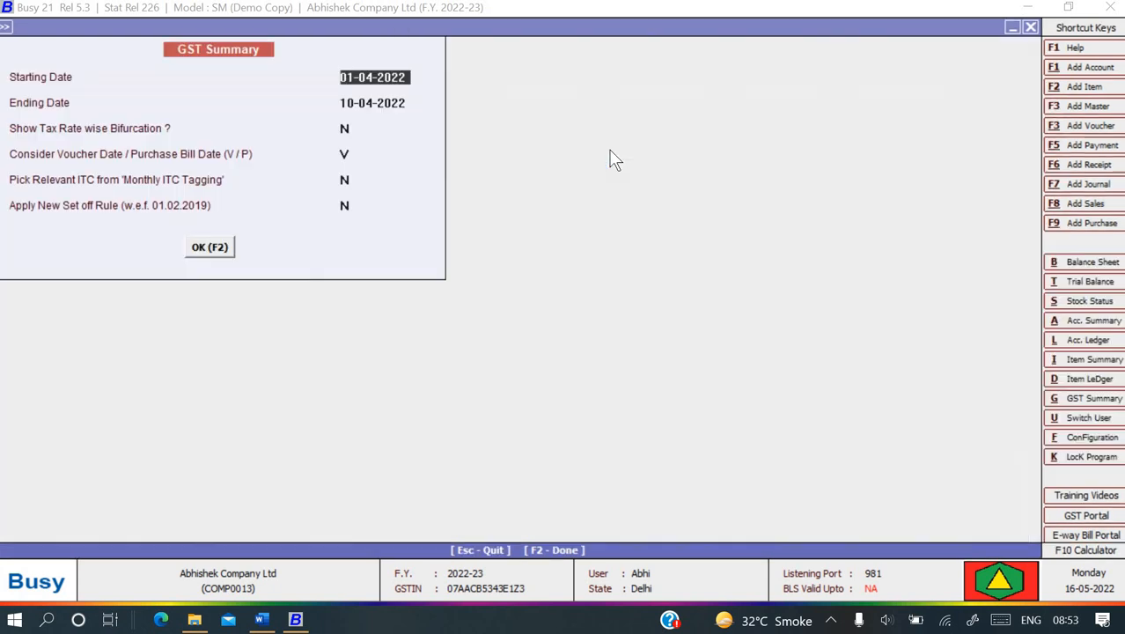
- Generate the GSTR-1 return report for April 2022 from the GST Returns menu
key(Escape)
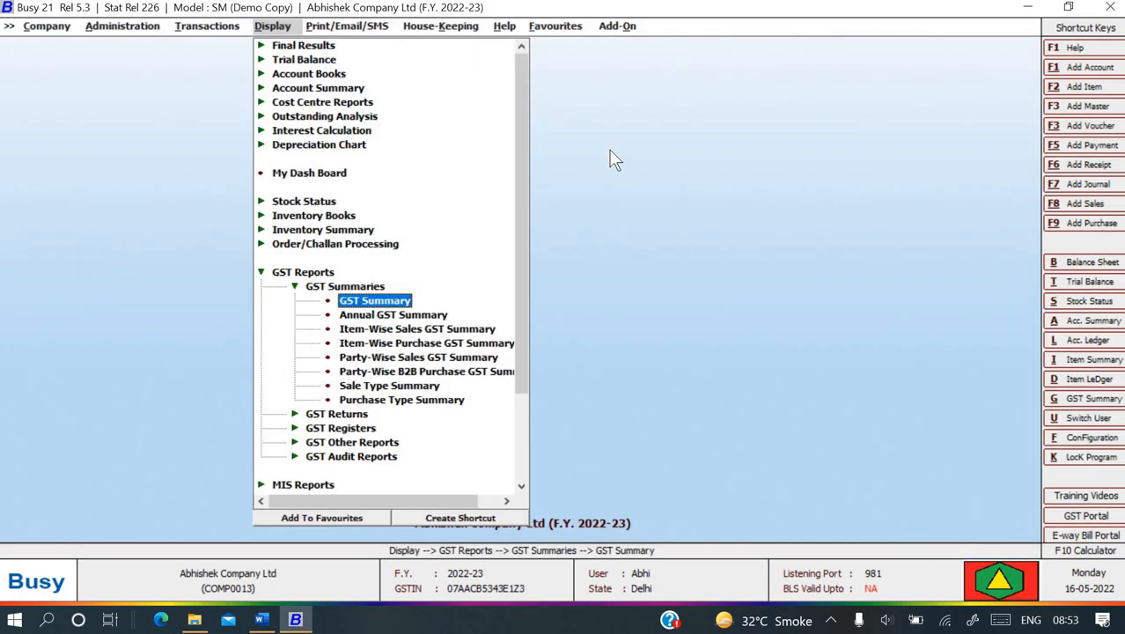
key(Escape)
key(Down)
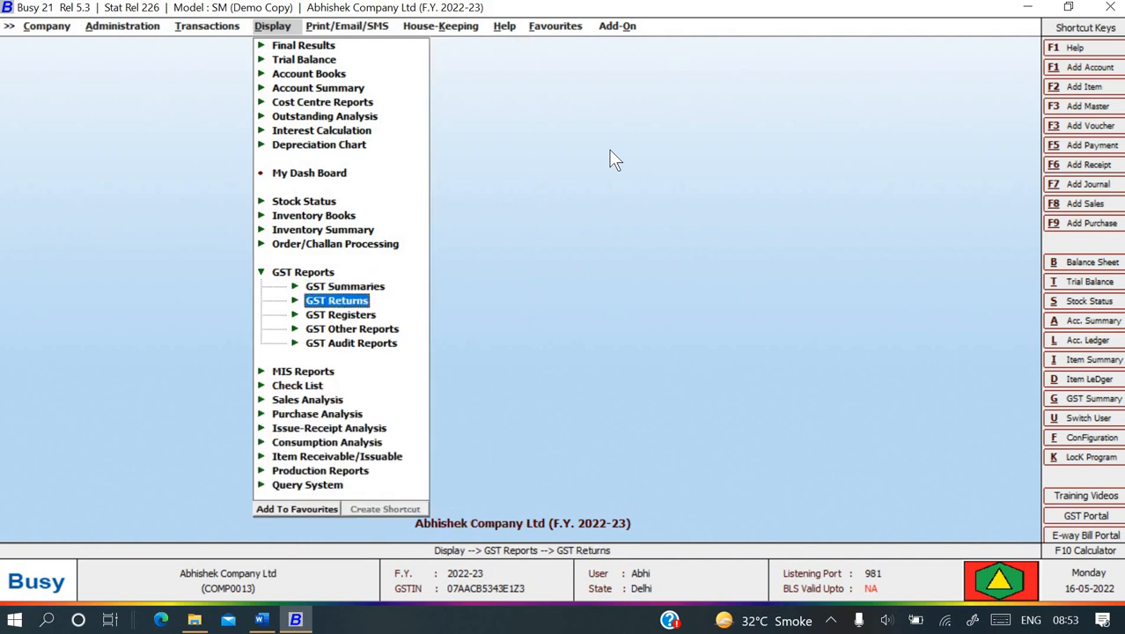
key(Return)
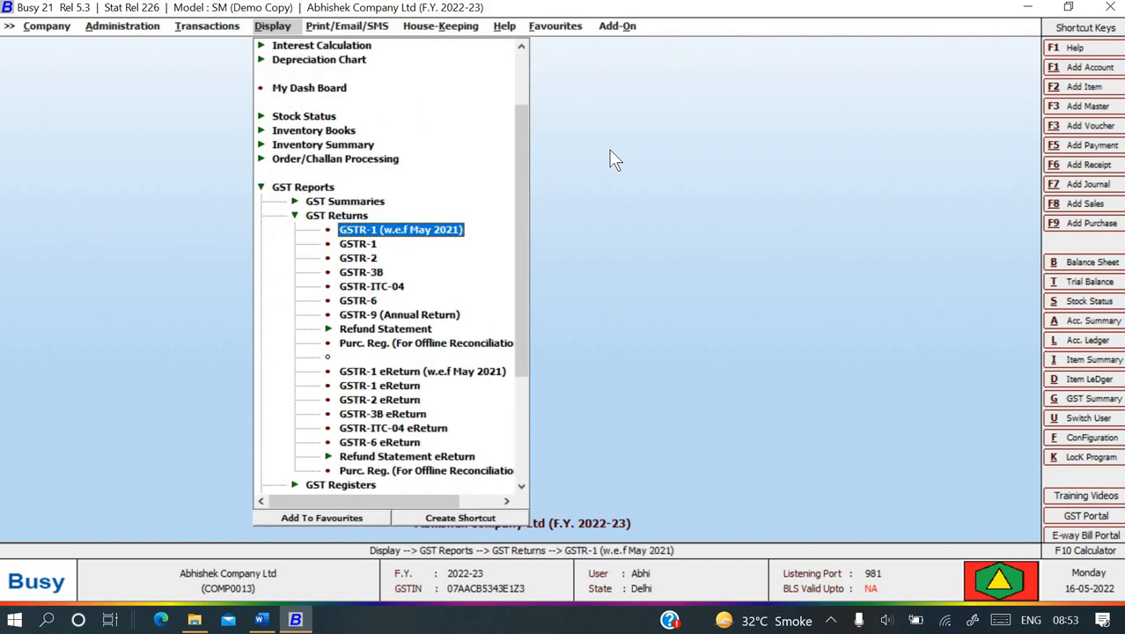
key(Down)
key(Down)
key(Up)
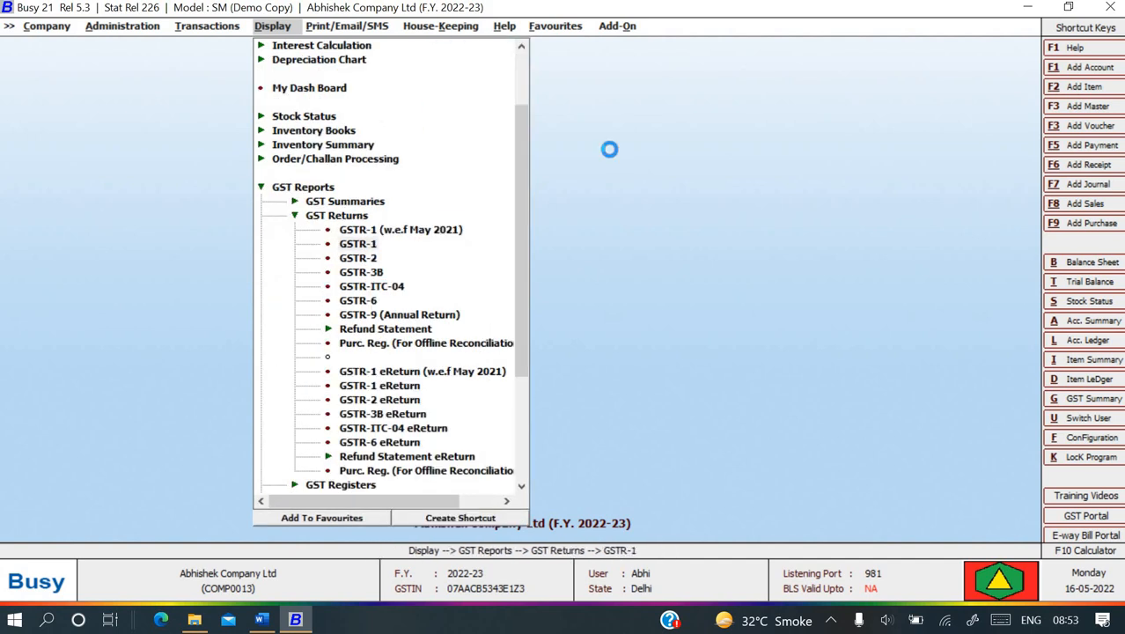
key(Return)
key(Return)
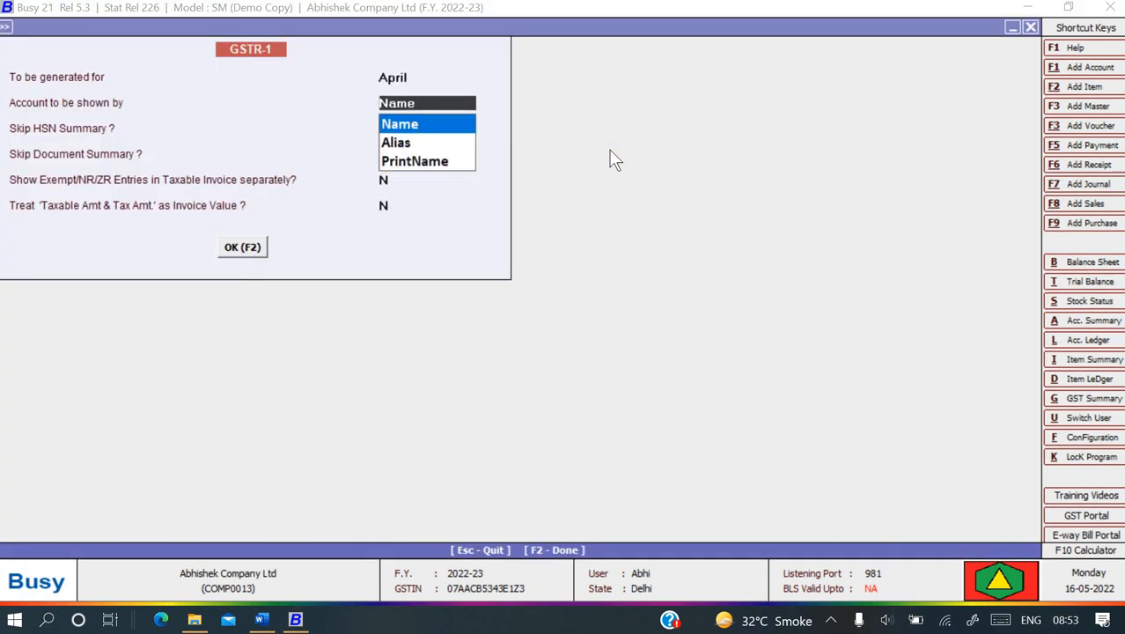
key(Return)
key(Return)
key(Return)
key(Return)
key(Return)
key(F2)
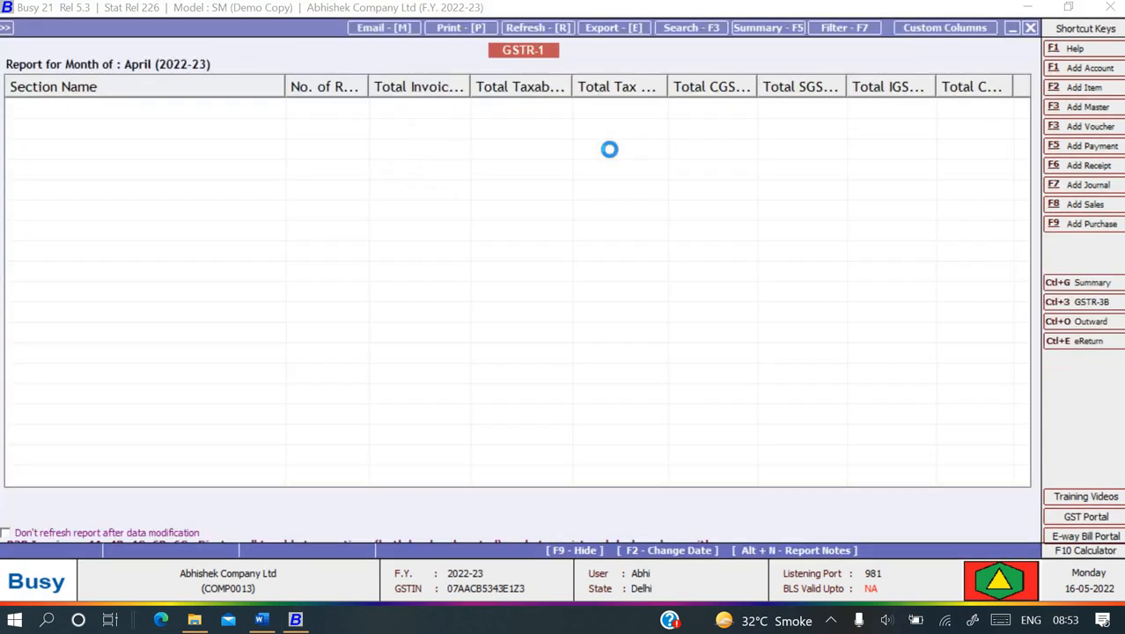
- Review the GSTR-1 sections showing 1,92,600.00 total tax liability, then close it and choose GSTR-2
key(Down)
key(Down)
key(Down)
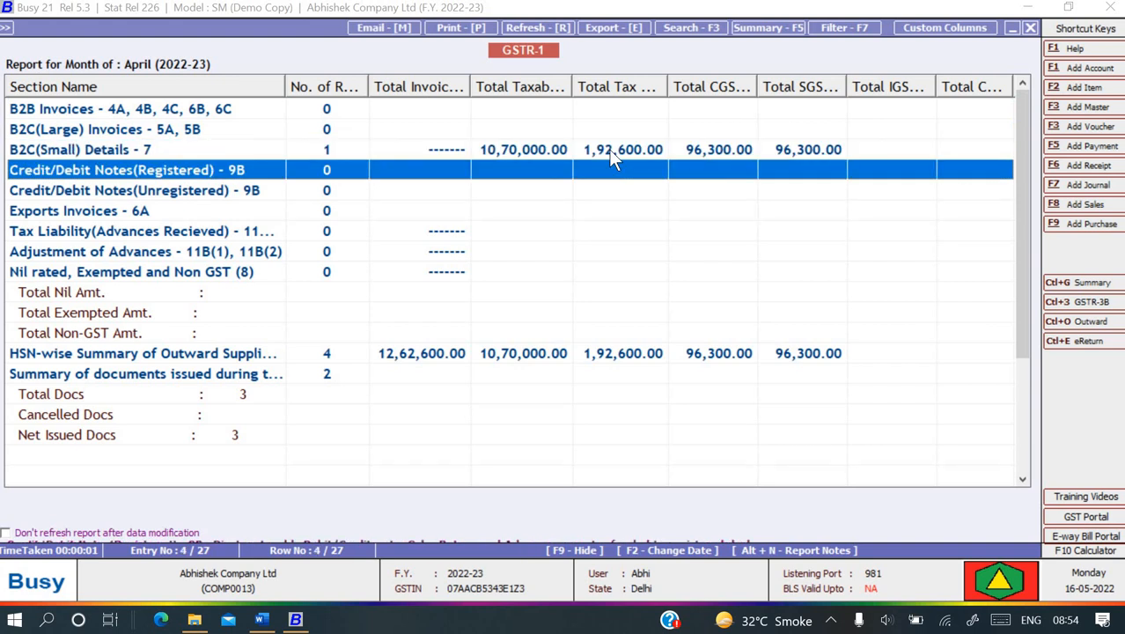
key(Up)
key(Down)
key(Down)
key(Down)
key(Down)
key(Down)
key(Down)
key(Down)
key(Down)
key(Down)
key(Down)
key(Down)
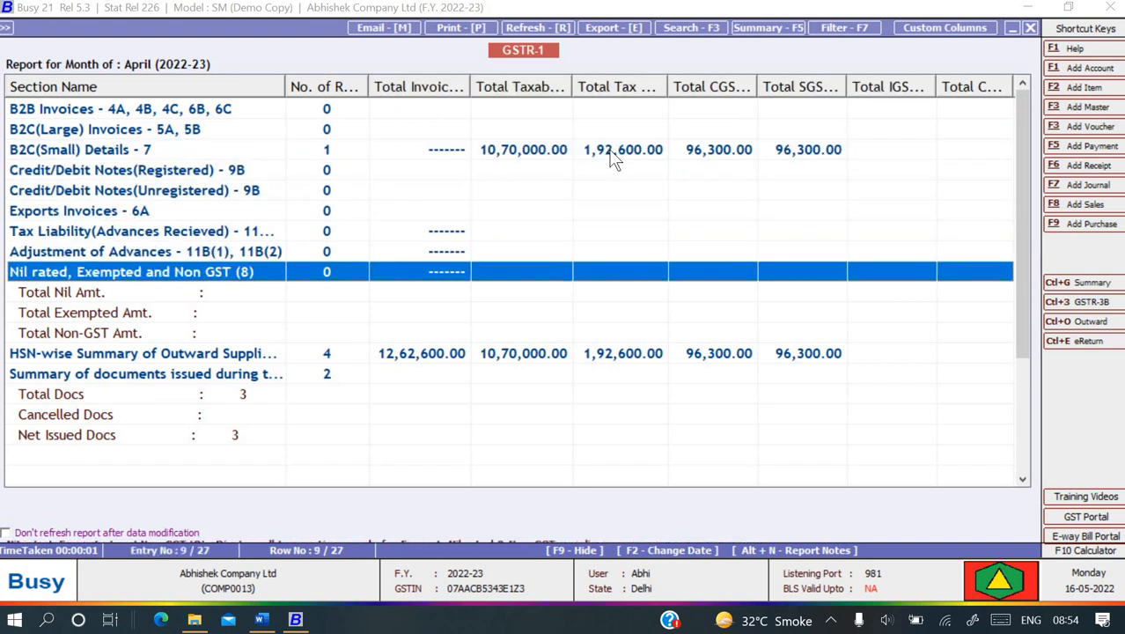
key(Down)
key(Down)
key(Down)
key(Down)
key(Down)
key(Down)
key(Down)
key(Down)
key(Down)
key(Down)
key(Down)
key(Down)
key(Down)
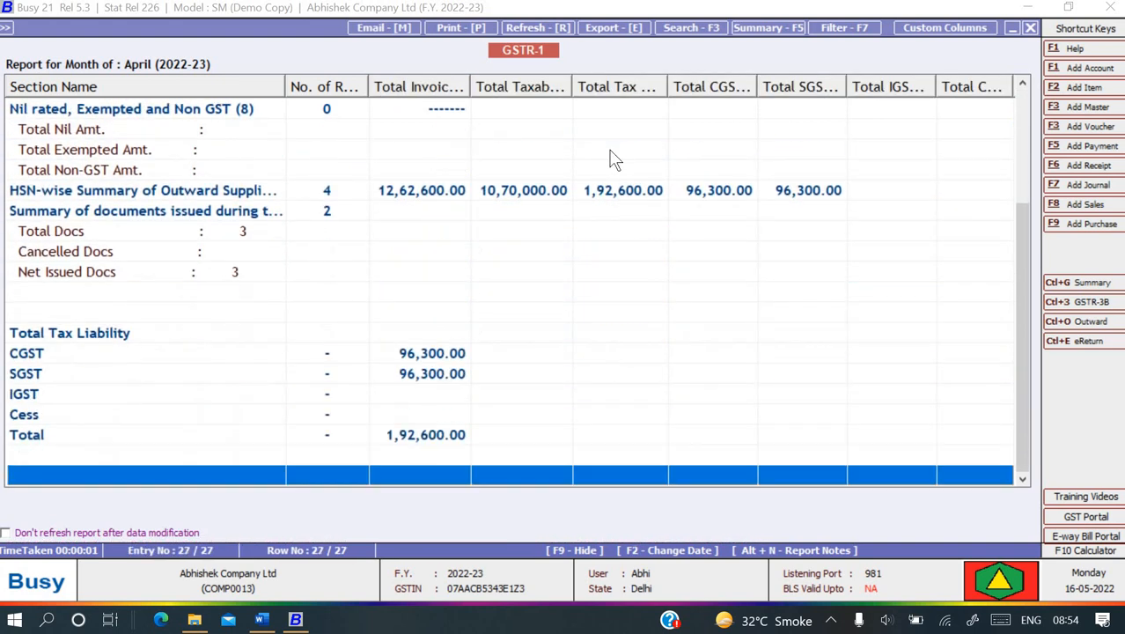
key(Up)
key(Up)
key(Up)
key(Escape)
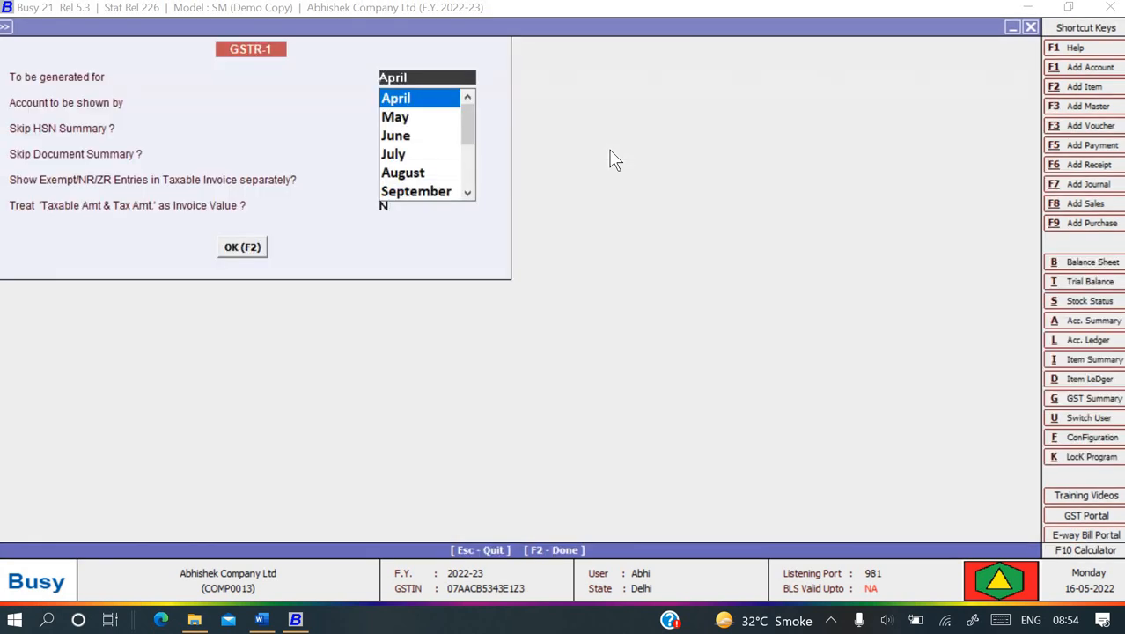
key(Escape)
key(Return)
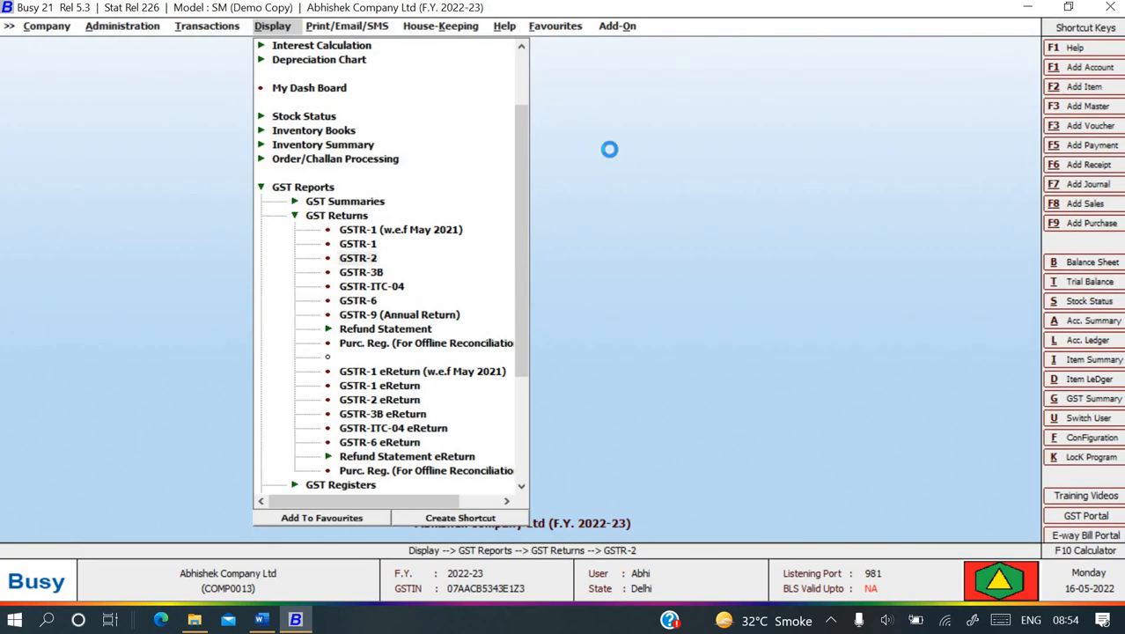
- Step through the April GSTR-2 report rows and close it
key(Return)
key(Return)
key(Return)
key(Return)
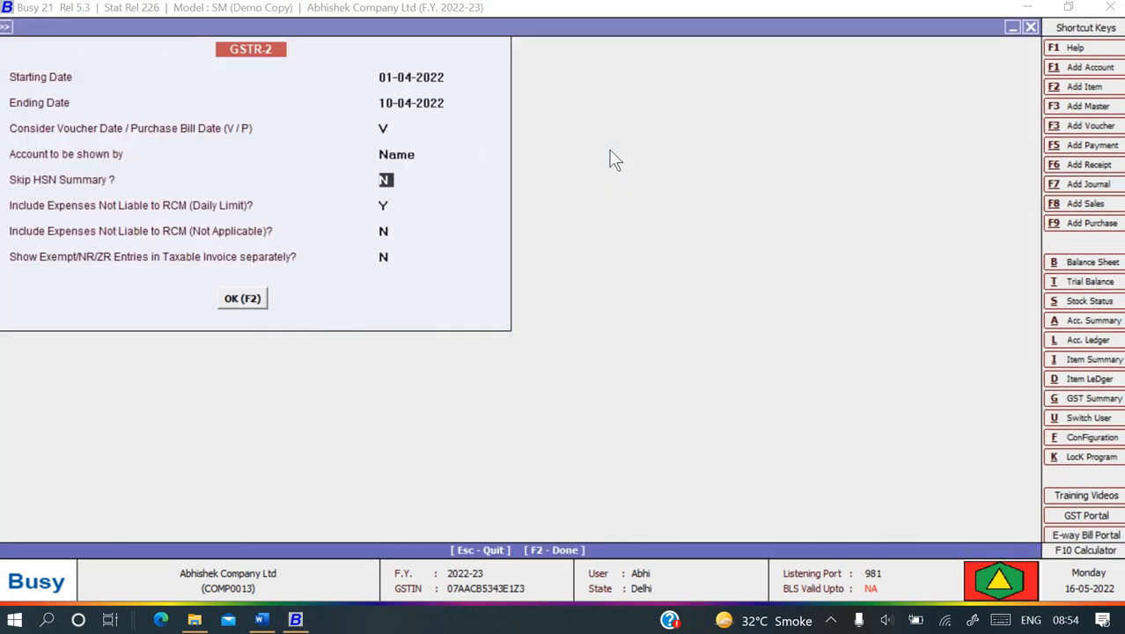
key(Return)
key(Return)
key(Return)
key(Return)
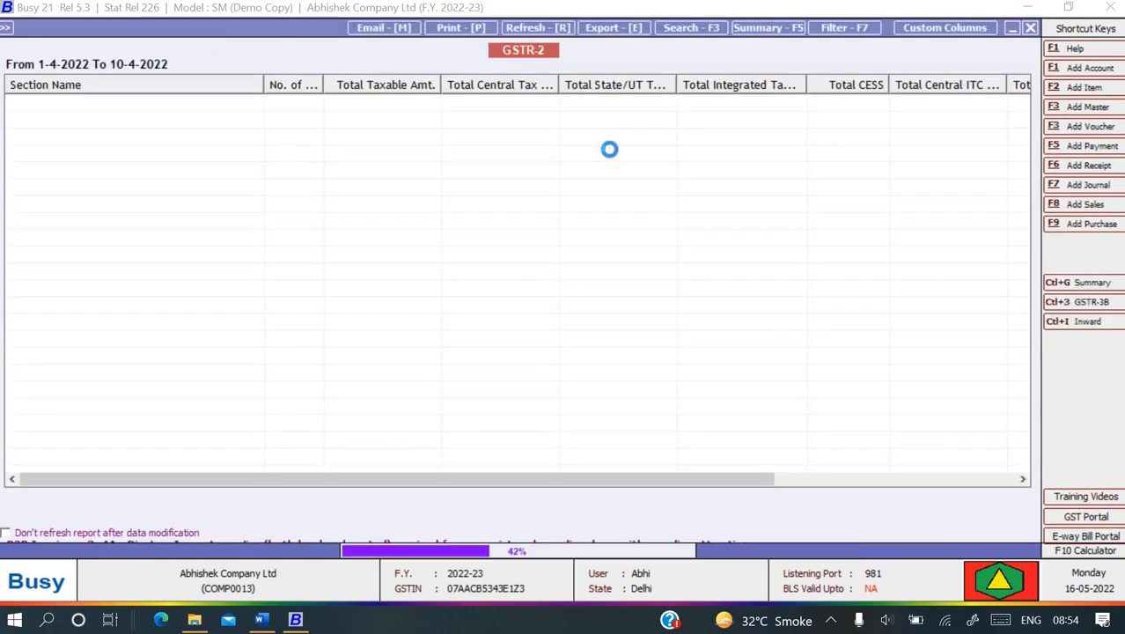
key(Down)
key(Down)
key(Down)
key(Down)
key(Down)
key(Down)
key(Down)
key(Down)
key(Down)
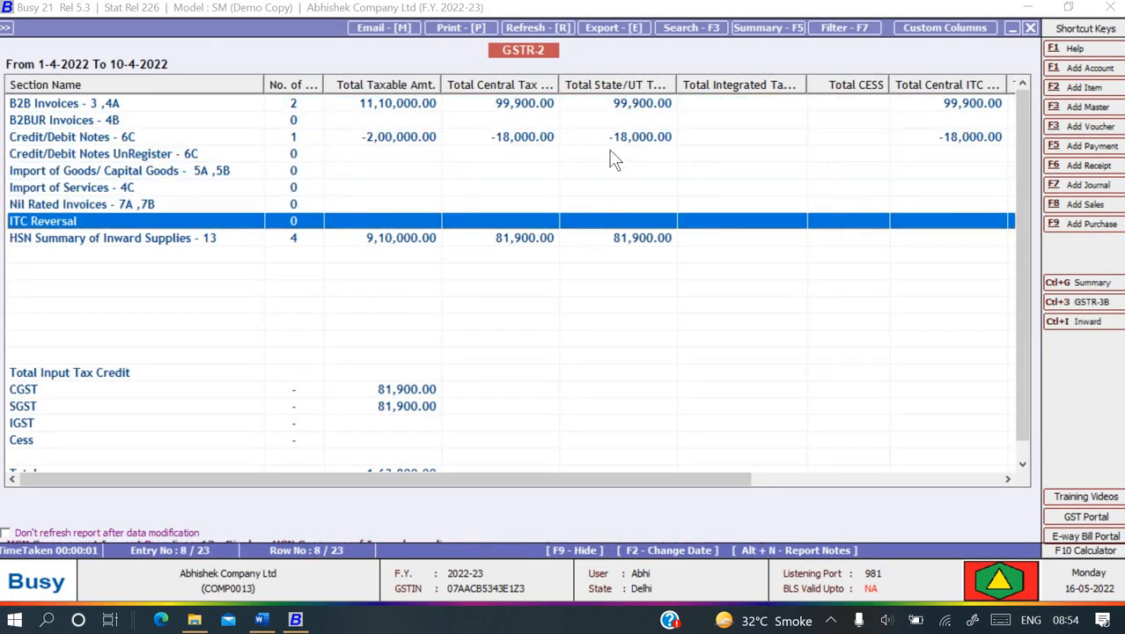
key(Down)
key(Down)
key(Down)
key(Down)
key(Escape)
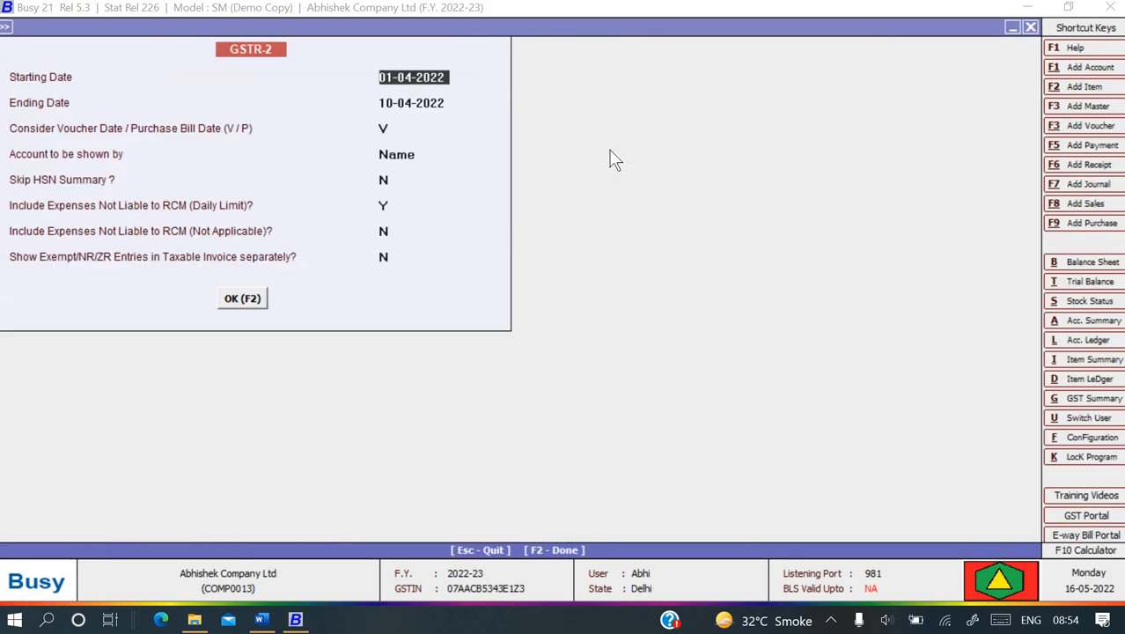
key(Escape)
- Generate the GSTR-3B report for April 2022
key(Down)
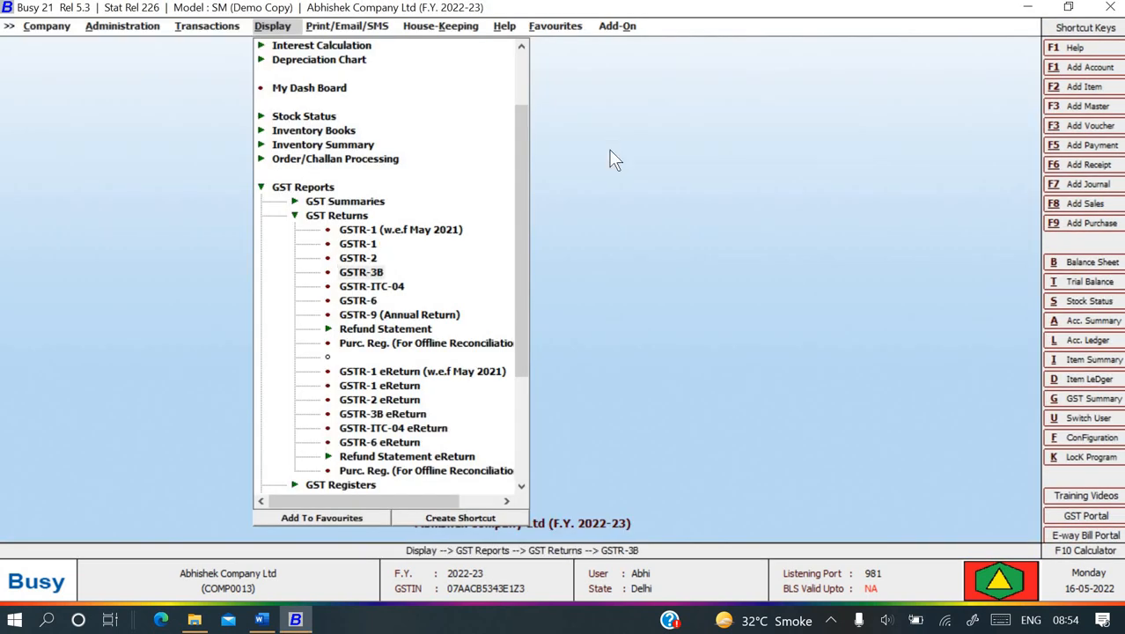
key(Return)
key(Return)
key(Return)
key(Return)
key(Return)
key(Return)
key(Return)
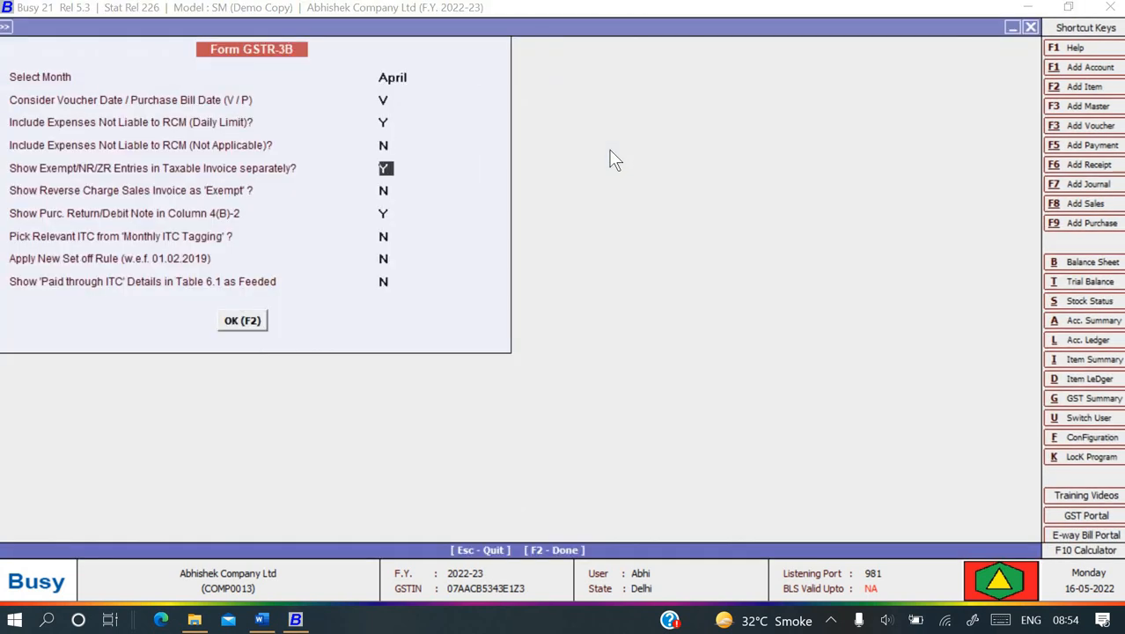
key(Return)
key(F2)
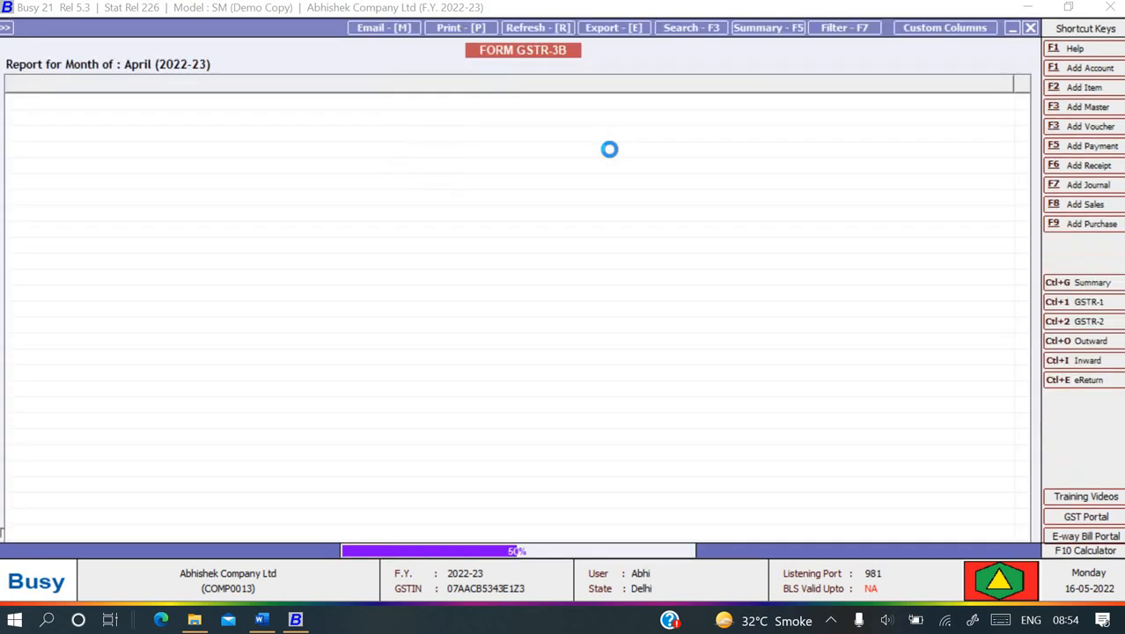
- Review GSTR-3B down to TDS/TCS credit: 96,300.00 CGST and SGST payable against 81,900.00 net ITC
key(Down)
key(Down)
key(Down)
key(Down)
key(Down)
key(Down)
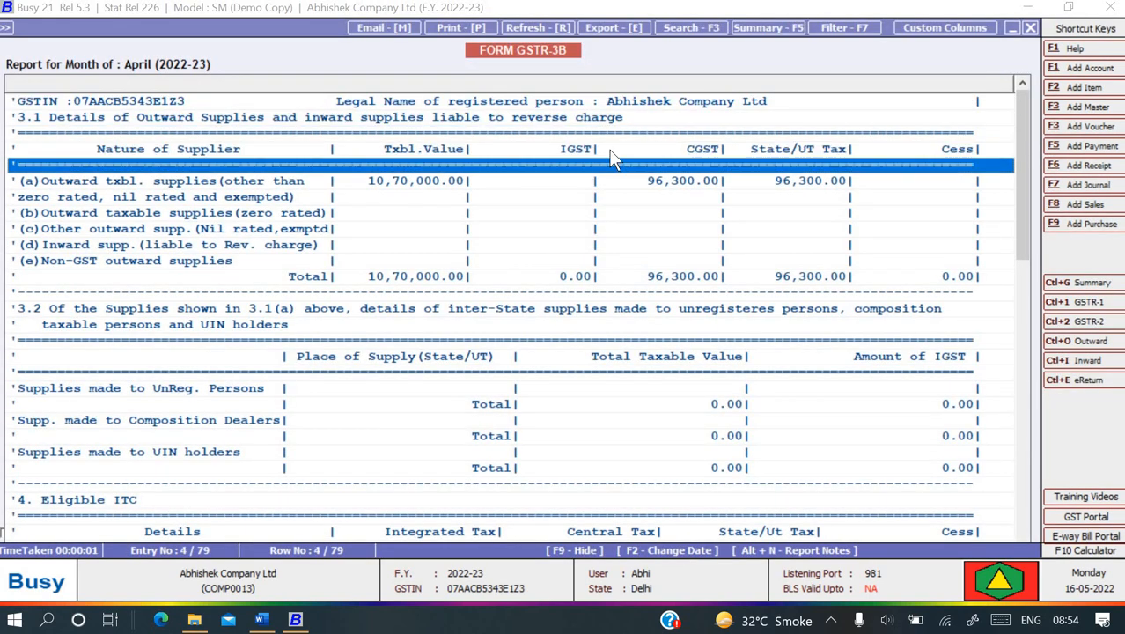
key(Up)
key(Up)
key(Down)
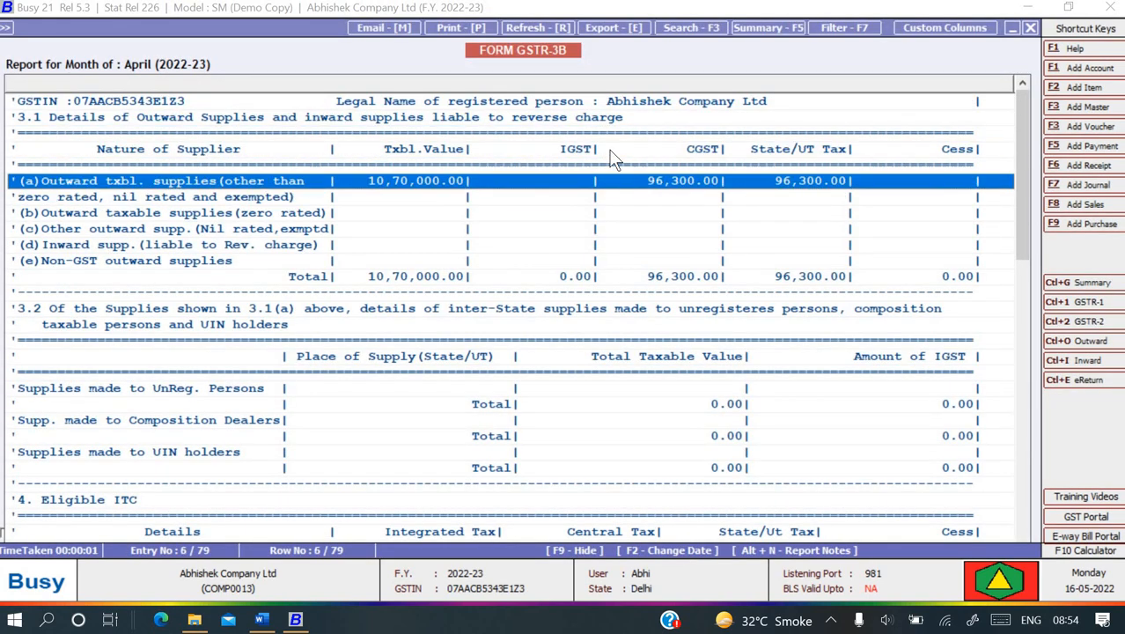
key(Down)
key(Down)
key(Down)
key(Down)
key(Down)
key(Down)
key(Down)
key(Down)
key(Down)
key(Down)
key(Down)
key(Down)
key(Down)
key(Down)
key(Down)
key(Down)
key(Down)
key(Down)
key(Down)
key(Down)
key(Down)
key(Down)
key(Down)
key(Down)
key(Down)
key(Down)
key(Down)
key(Down)
key(Down)
key(Down)
key(Down)
key(Down)
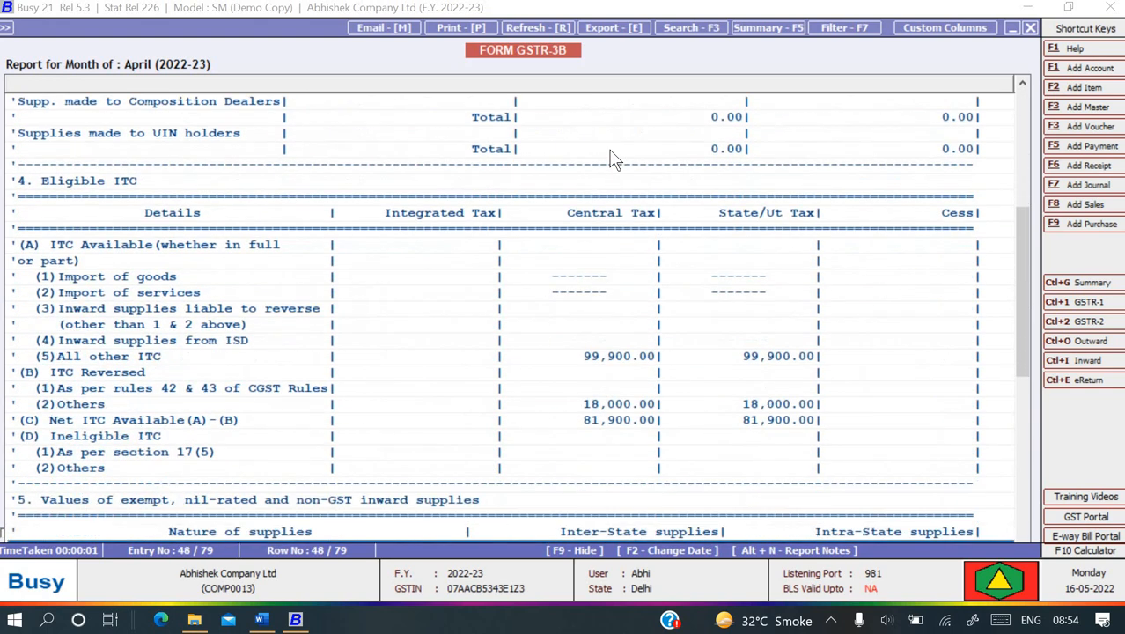
key(Down)
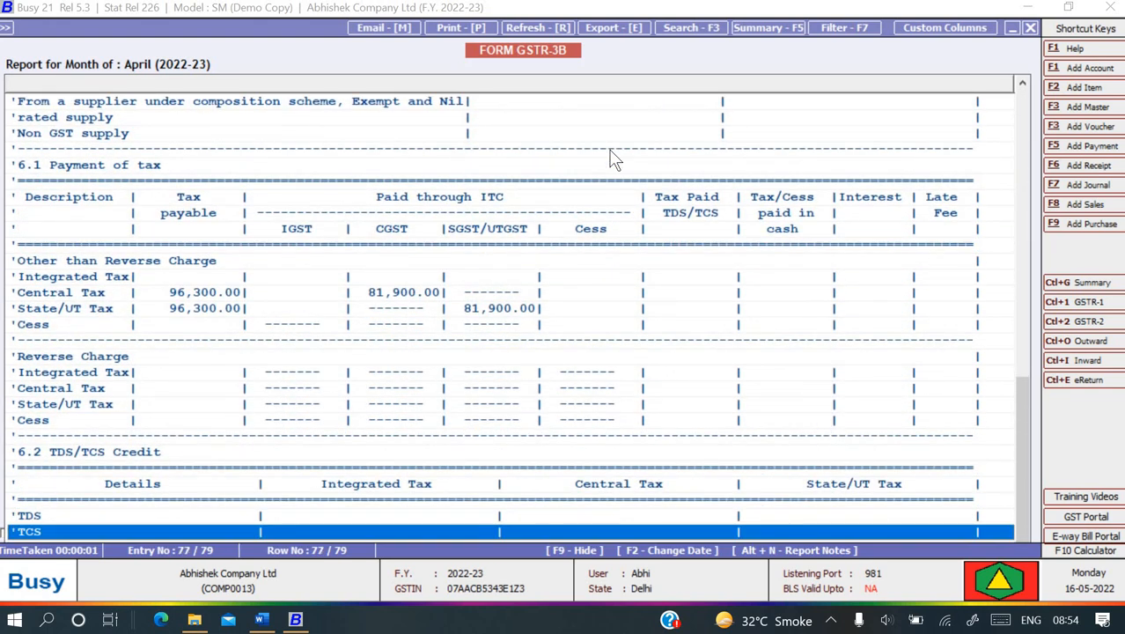
key(Up)
key(Up)
key(Up)
key(Up)
key(Up)
key(Up)
key(Up)
key(Up)
key(Up)
key(Up)
key(Up)
key(Up)
key(Up)
key(Up)
key(Up)
key(Up)
key(Up)
key(Up)
key(Up)
key(Up)
- Close the GSTR-3B report and menus and switch to Busy book.docx in Word
key(Escape)
key(Escape)
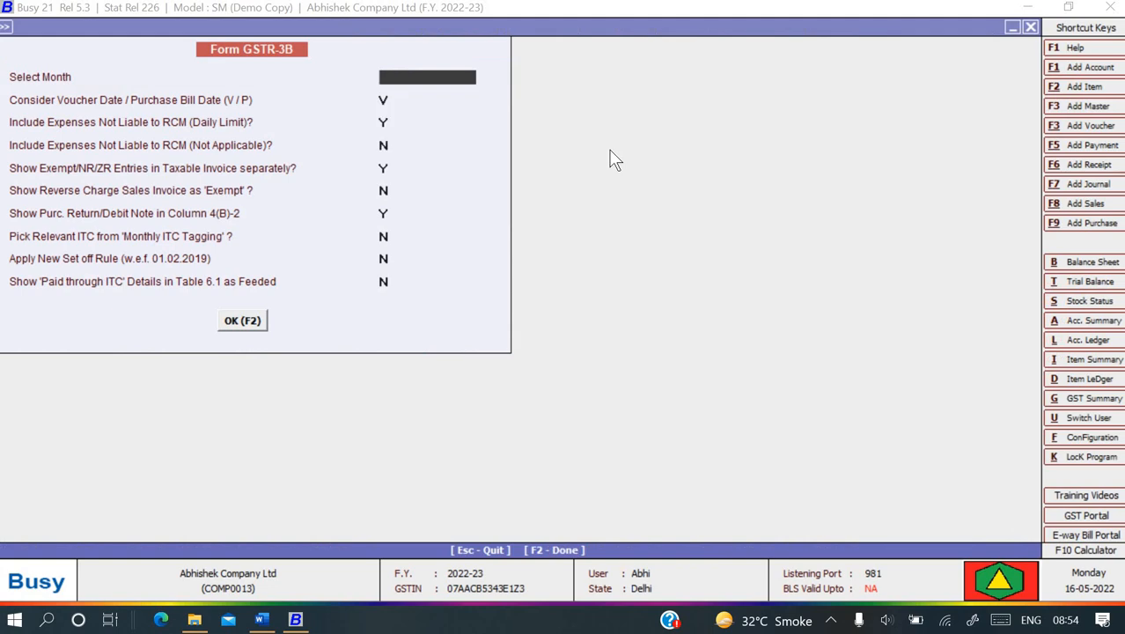
key(Escape)
key(Escape)
key(alt+Tab)
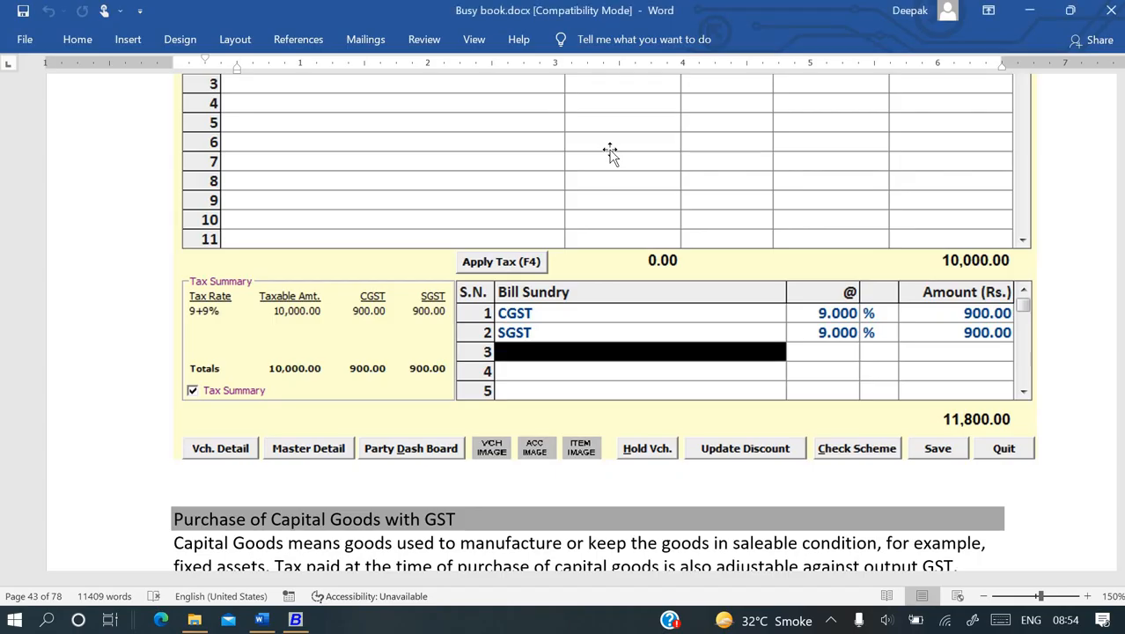
- Scroll the Busy book notes from page 43 to the GST Adjustment journal voucher totalling 1,70,220.00 on page 49
scroll(567, 419, down, 5)
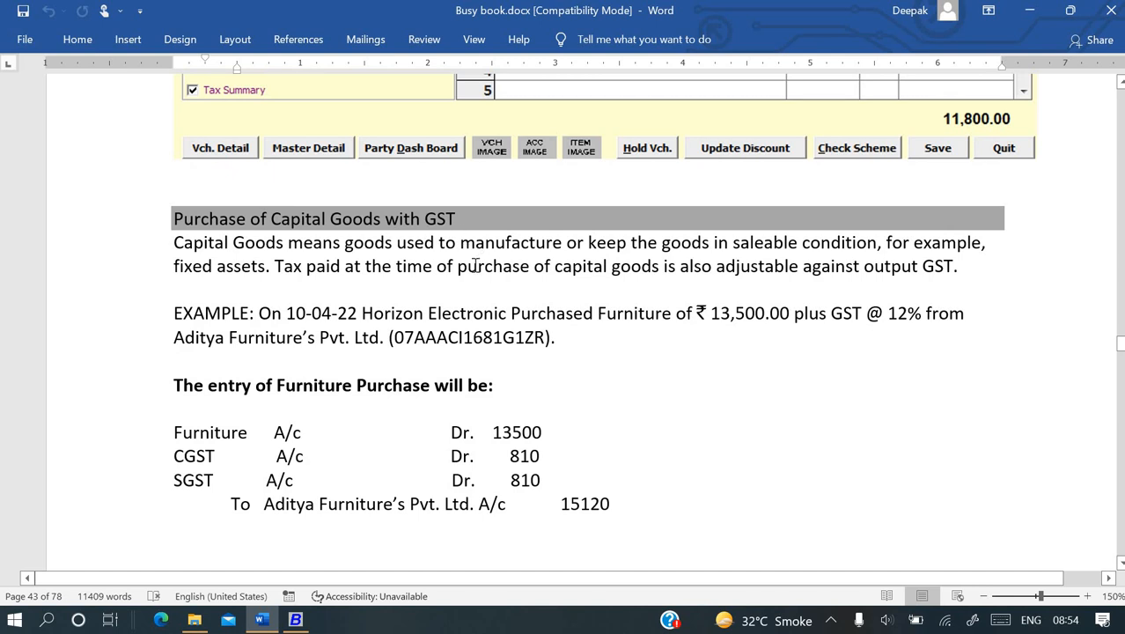
scroll(476, 266, down, 3)
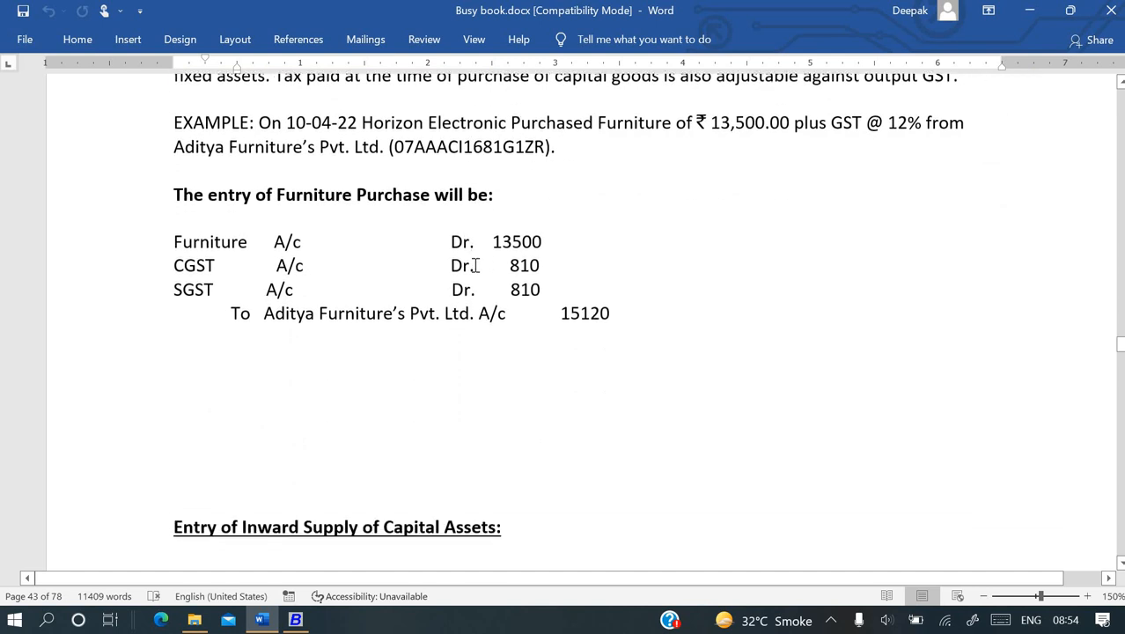
scroll(476, 264, up, 1)
scroll(476, 264, down, 1)
scroll(476, 264, up, 1)
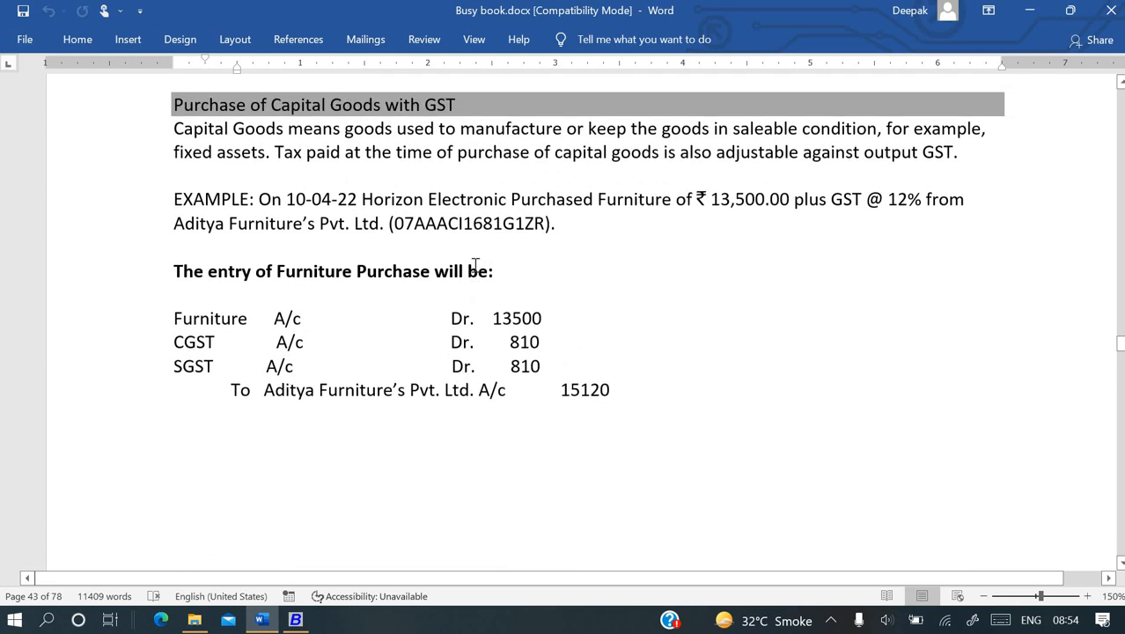
scroll(474, 264, down, 7)
scroll(473, 264, down, 10)
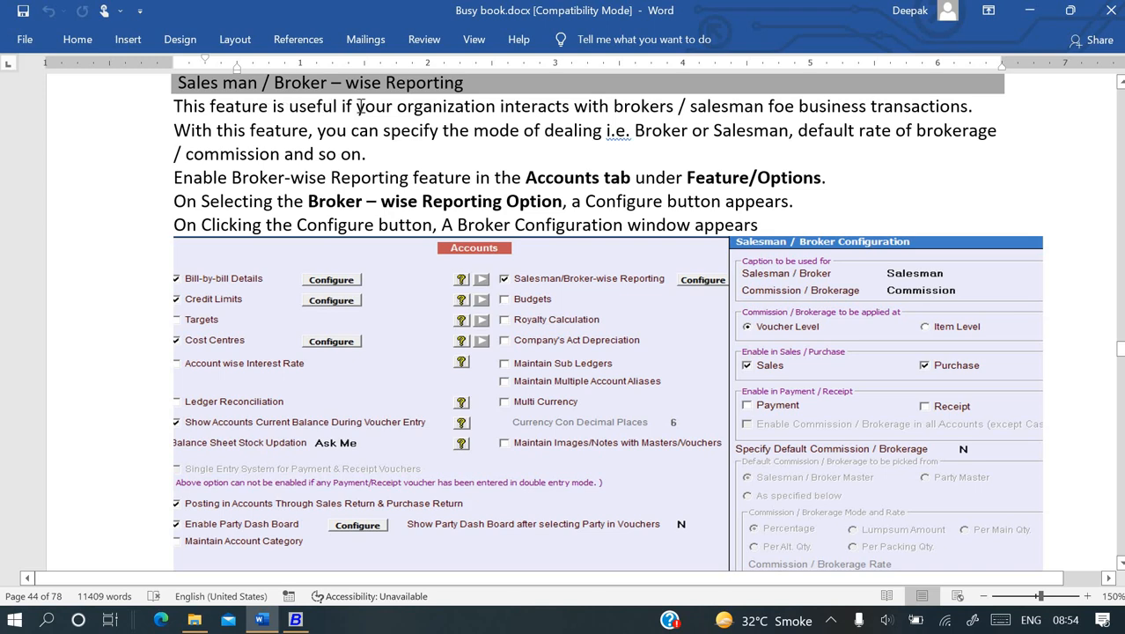
scroll(471, 185, down, 10)
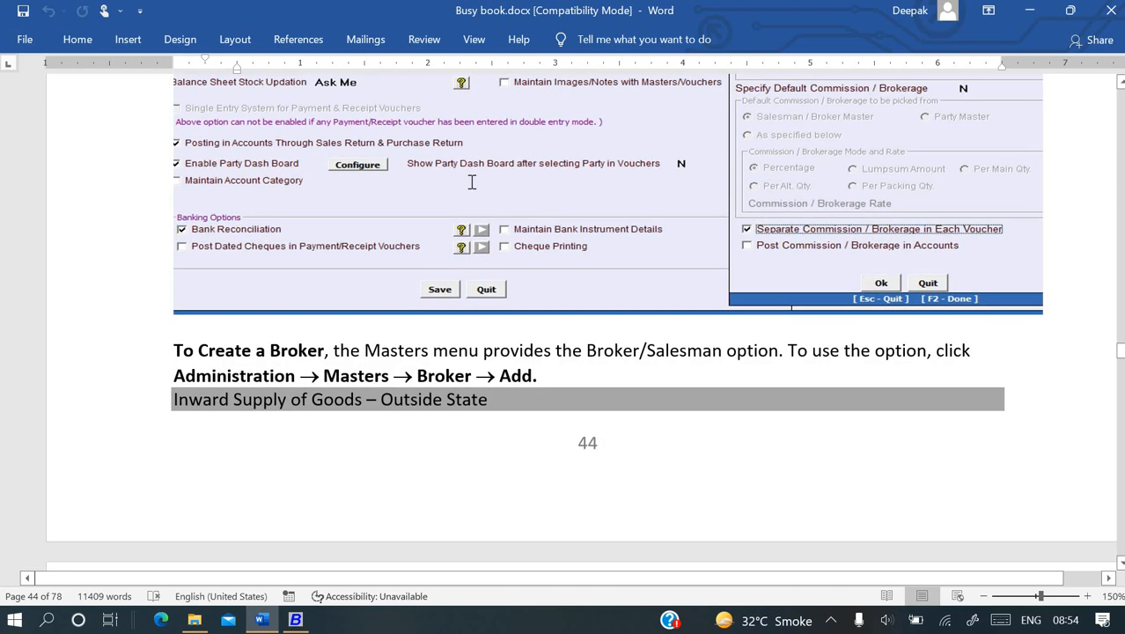
scroll(472, 181, down, 10)
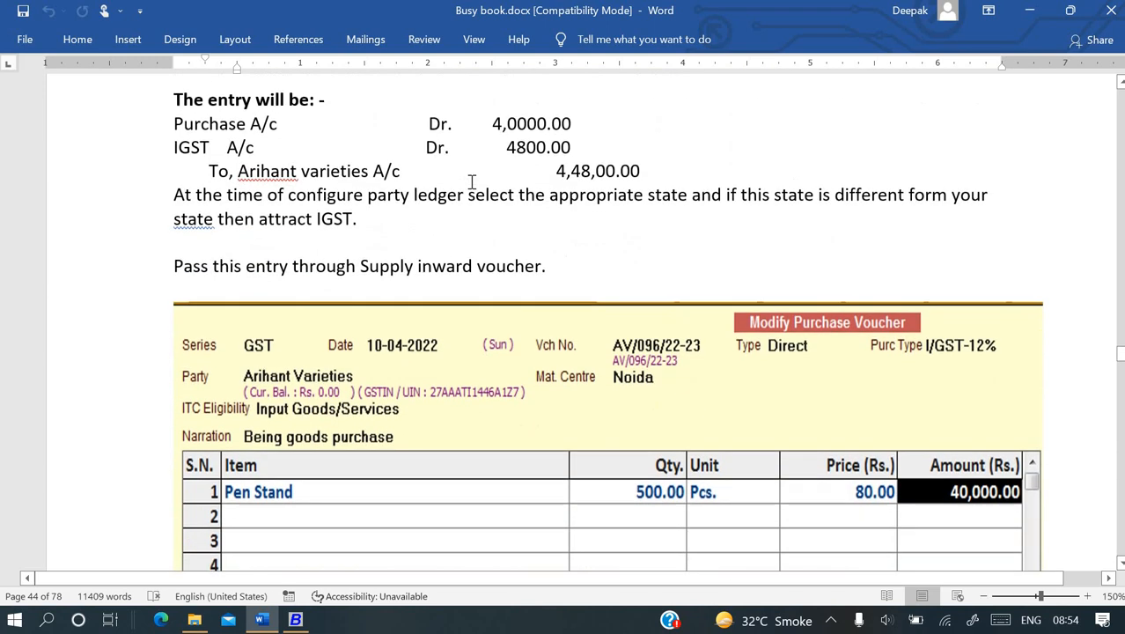
scroll(471, 185, down, 10)
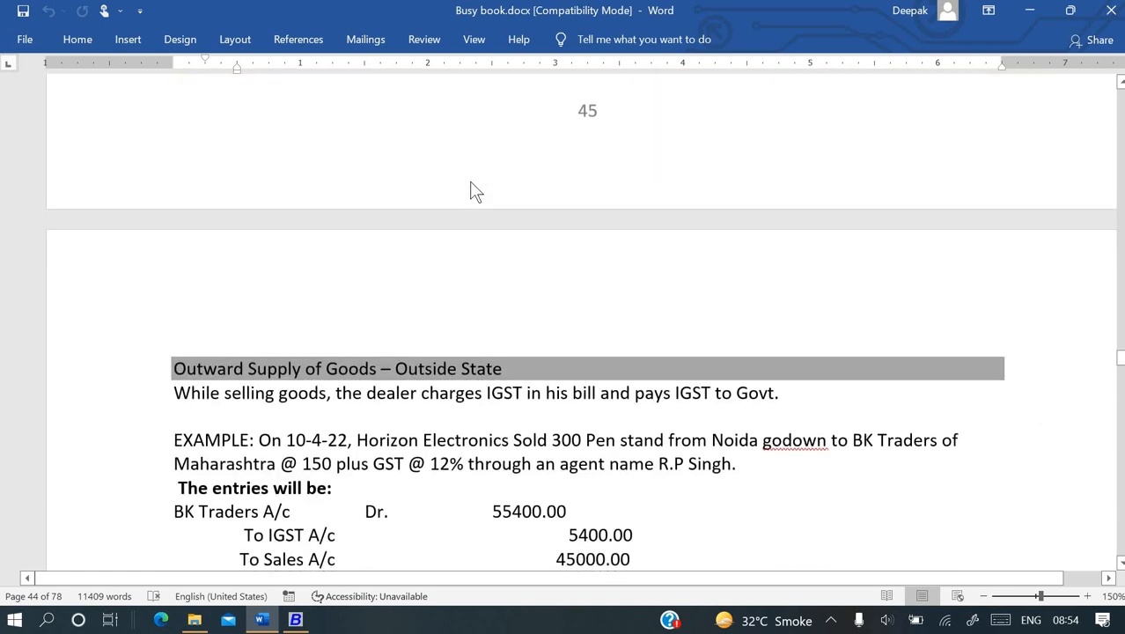
scroll(314, 88, up, 1)
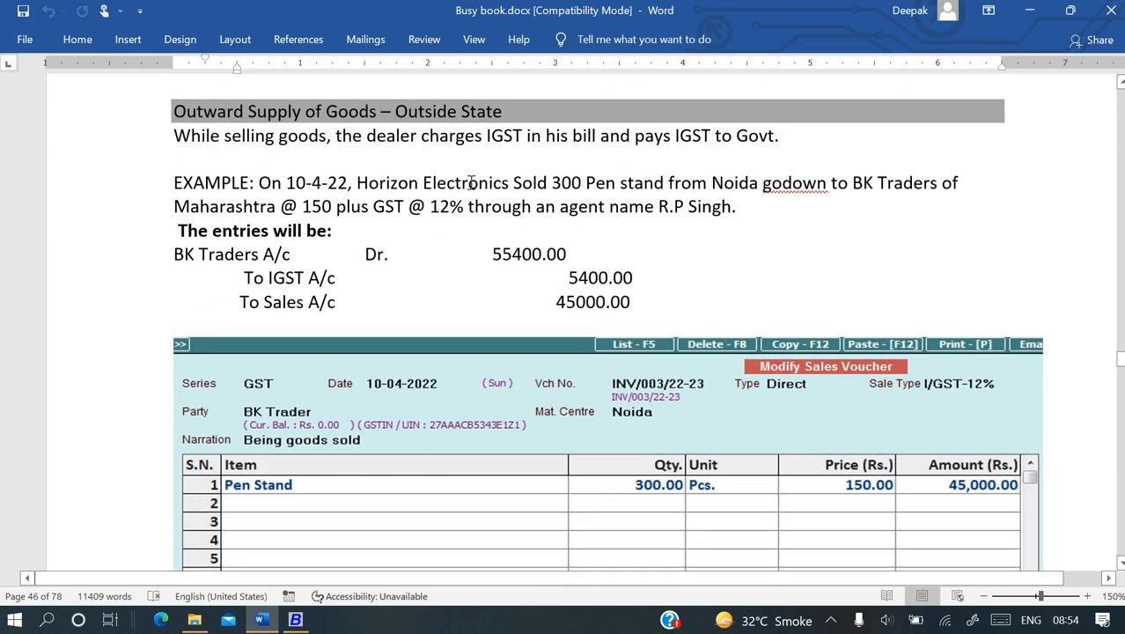
scroll(522, 255, down, 3)
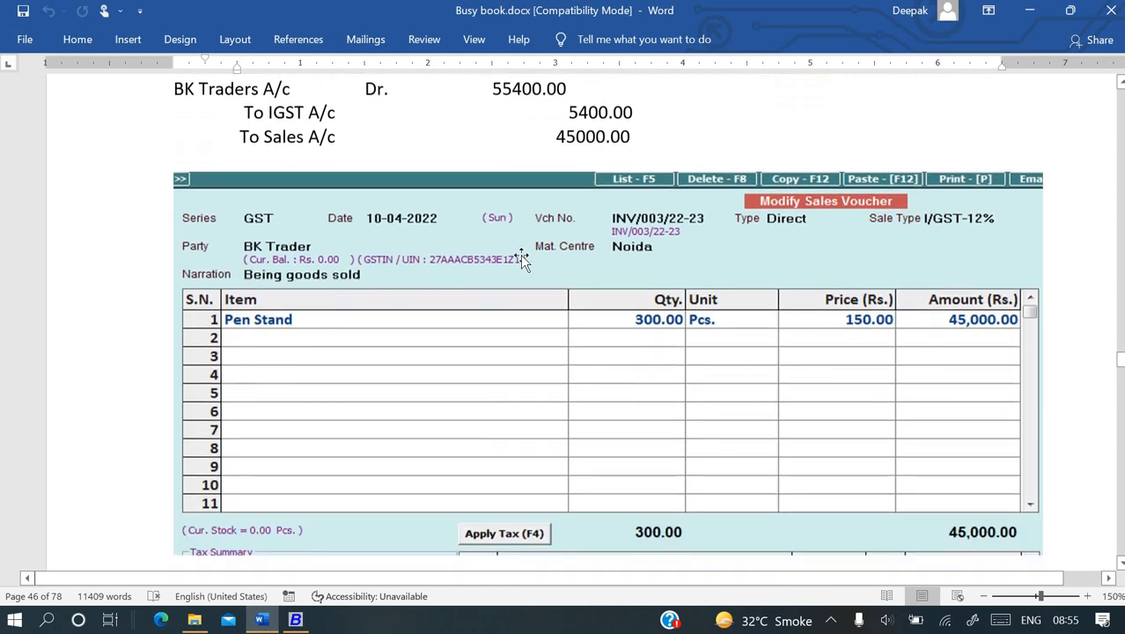
scroll(520, 254, down, 10)
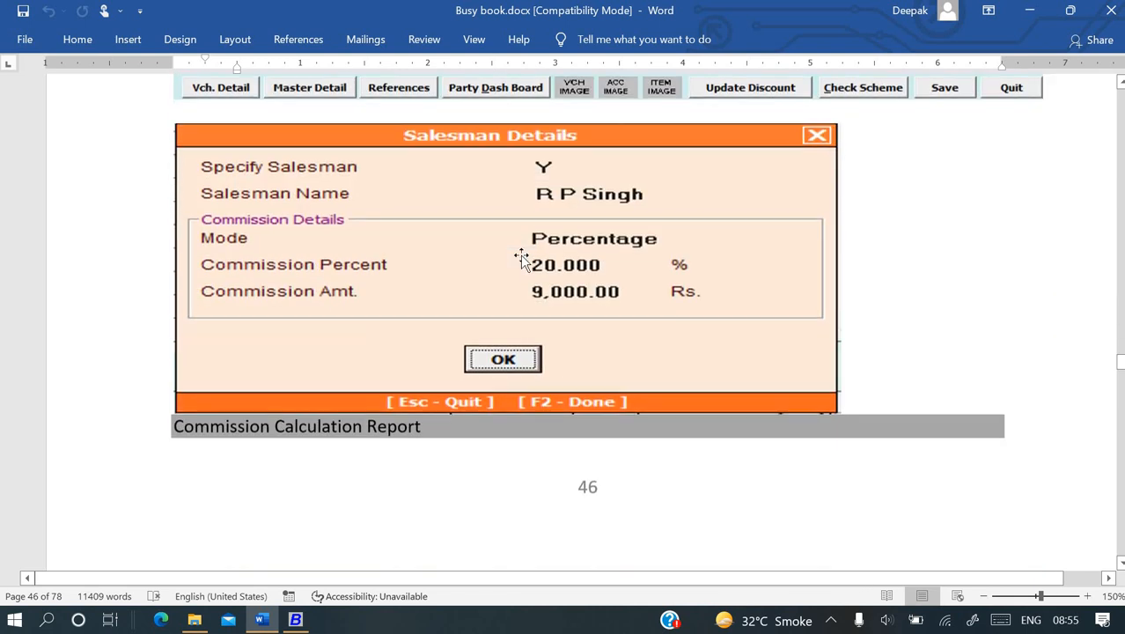
scroll(521, 254, down, 16)
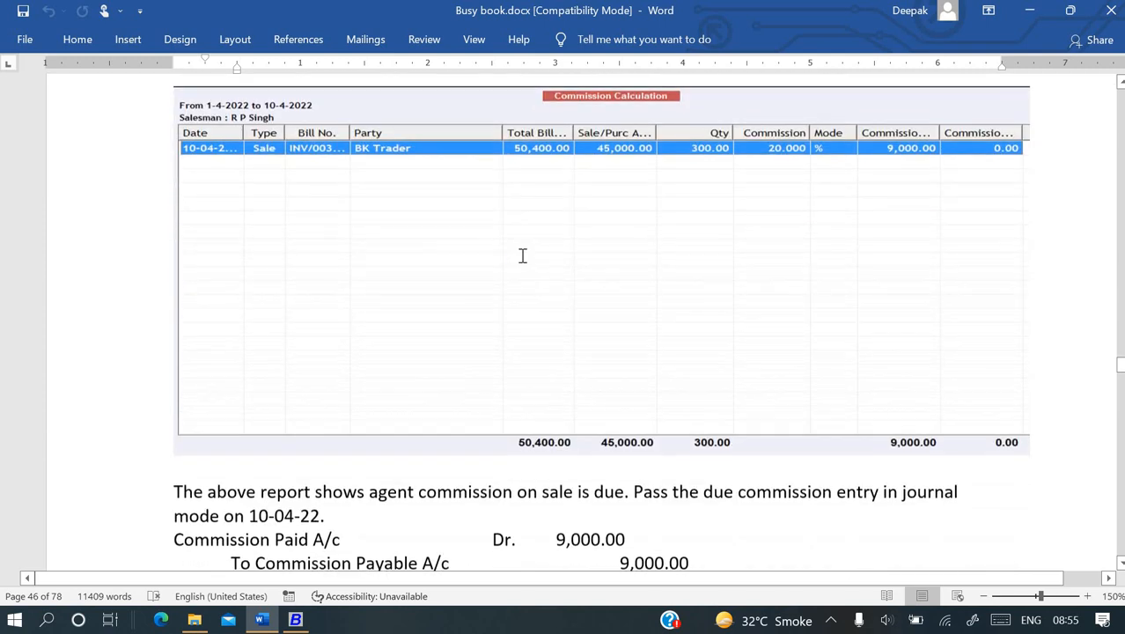
scroll(520, 254, down, 3)
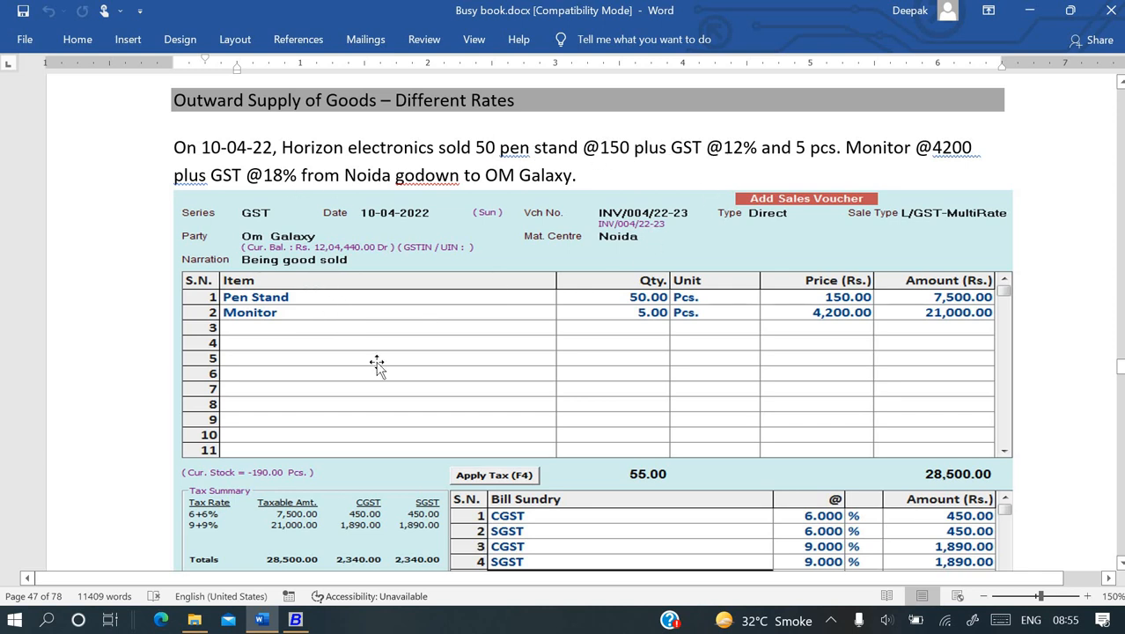
scroll(393, 396, down, 15)
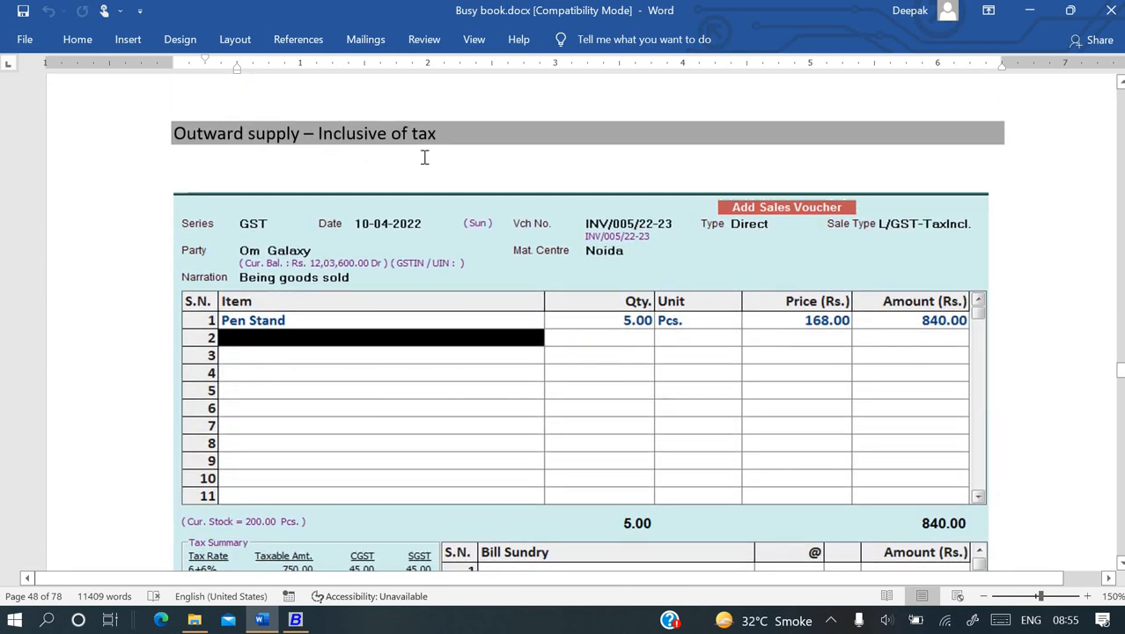
scroll(422, 159, down, 1)
scroll(423, 158, up, 1)
scroll(791, 338, down, 1)
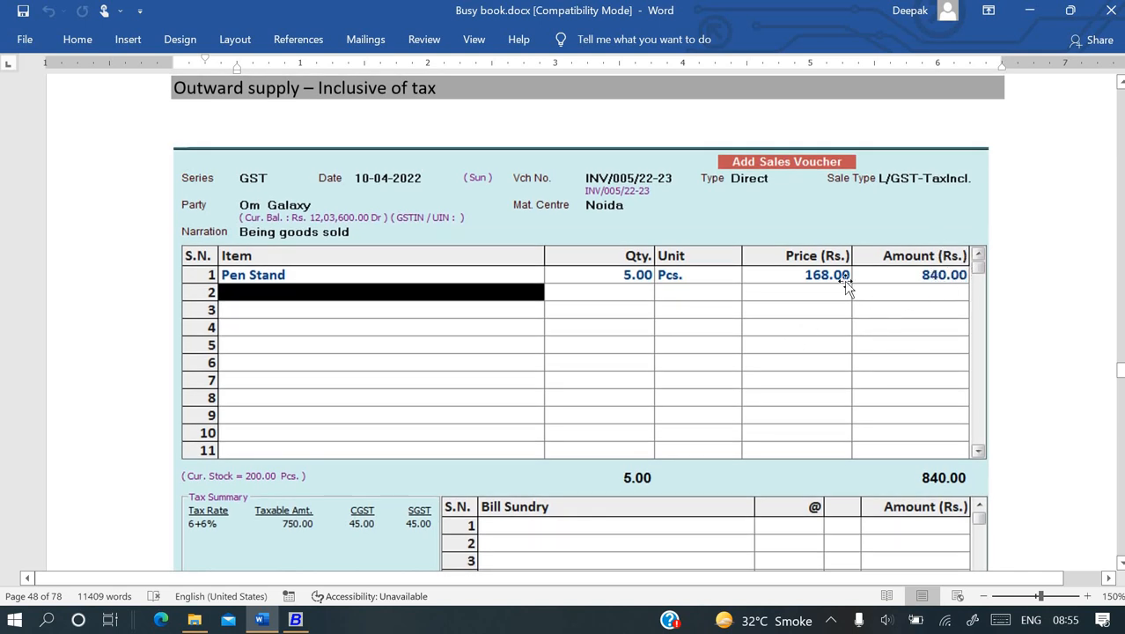
scroll(845, 286, down, 5)
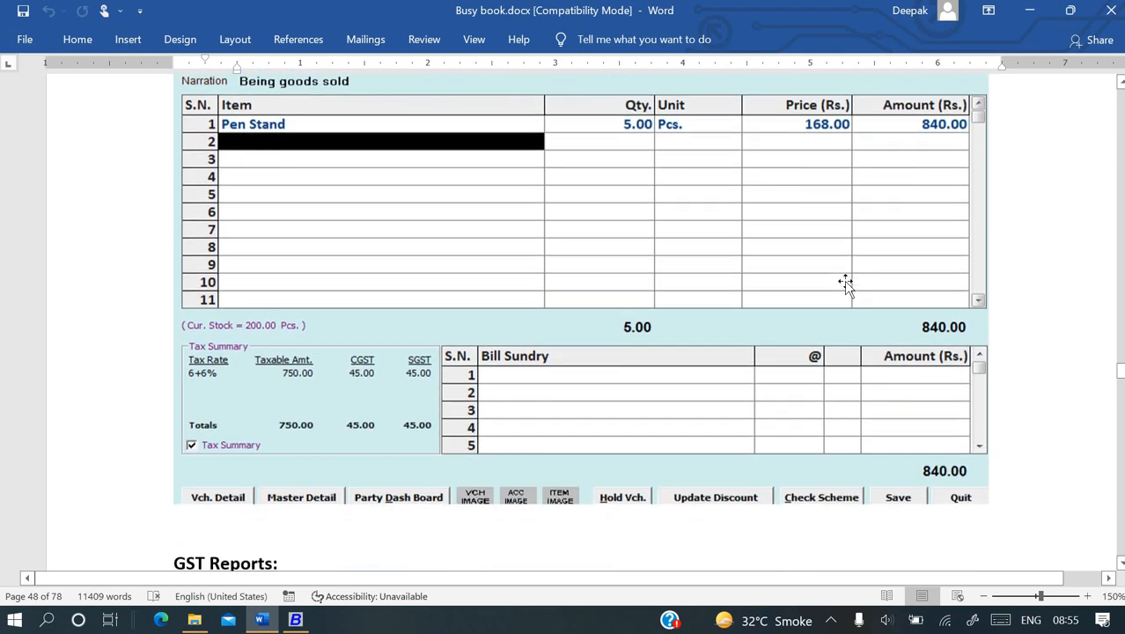
scroll(845, 282, down, 8)
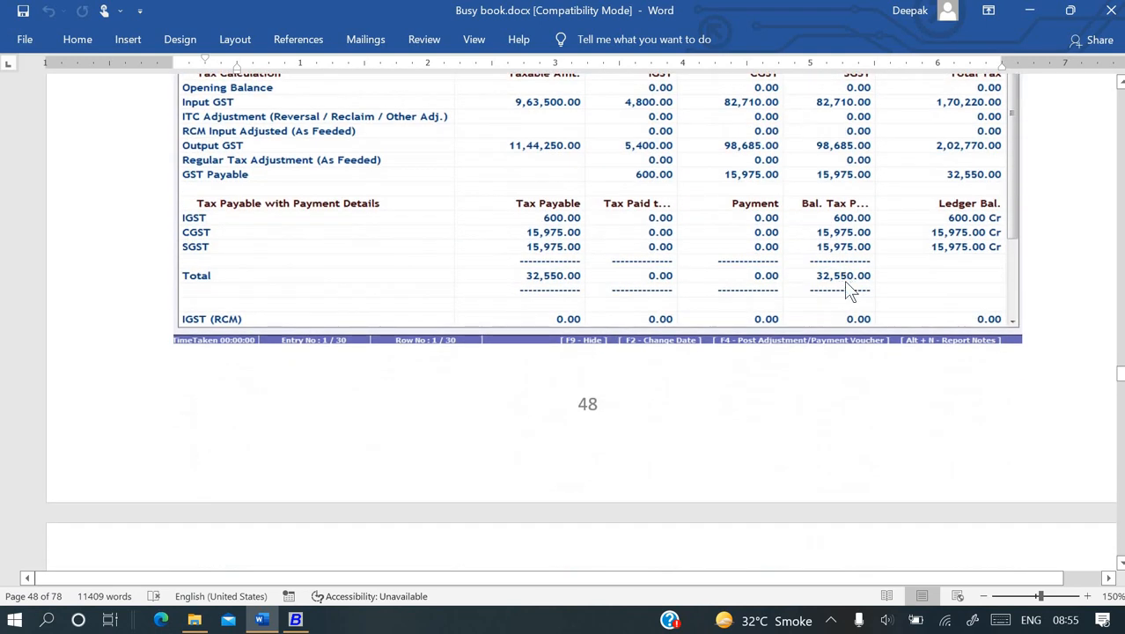
scroll(845, 286, down, 9)
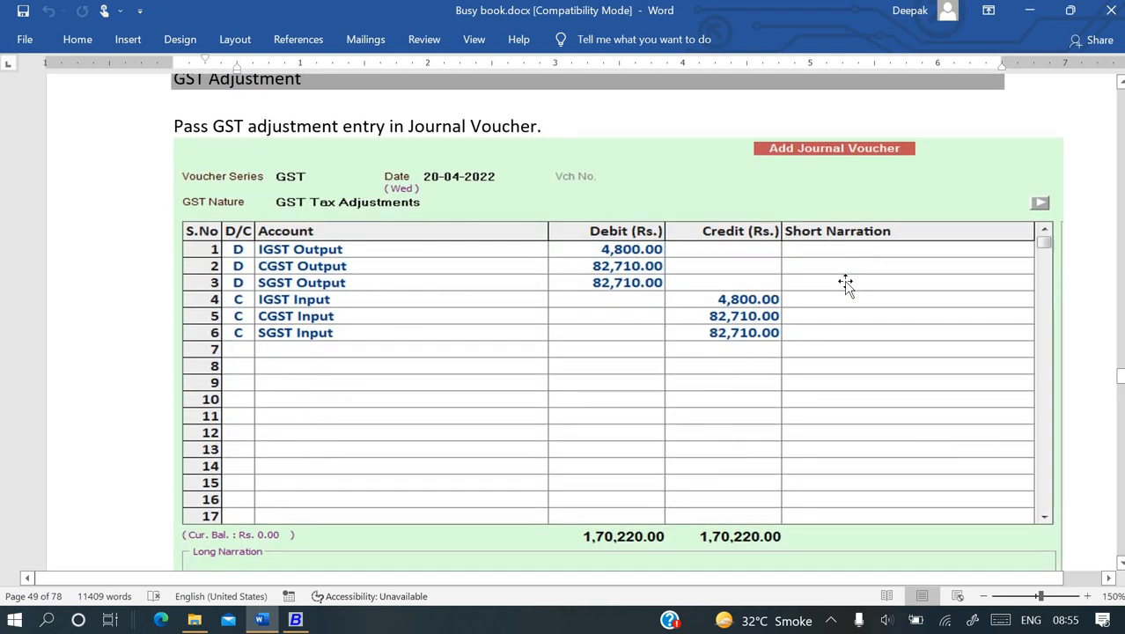
scroll(845, 286, up, 1)
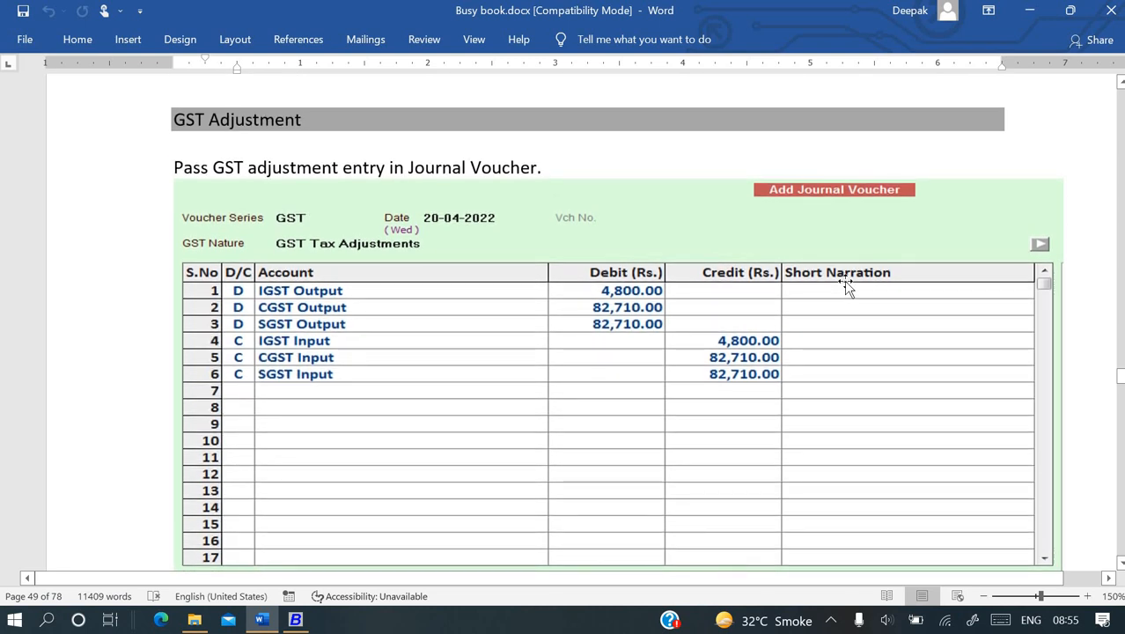
scroll(845, 286, up, 1)
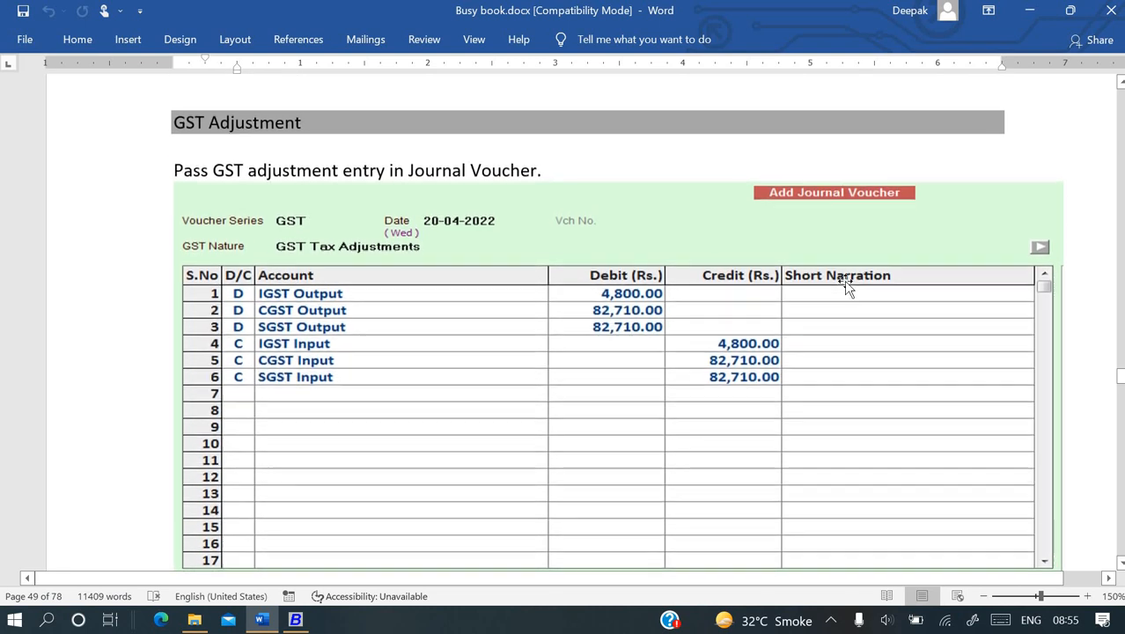